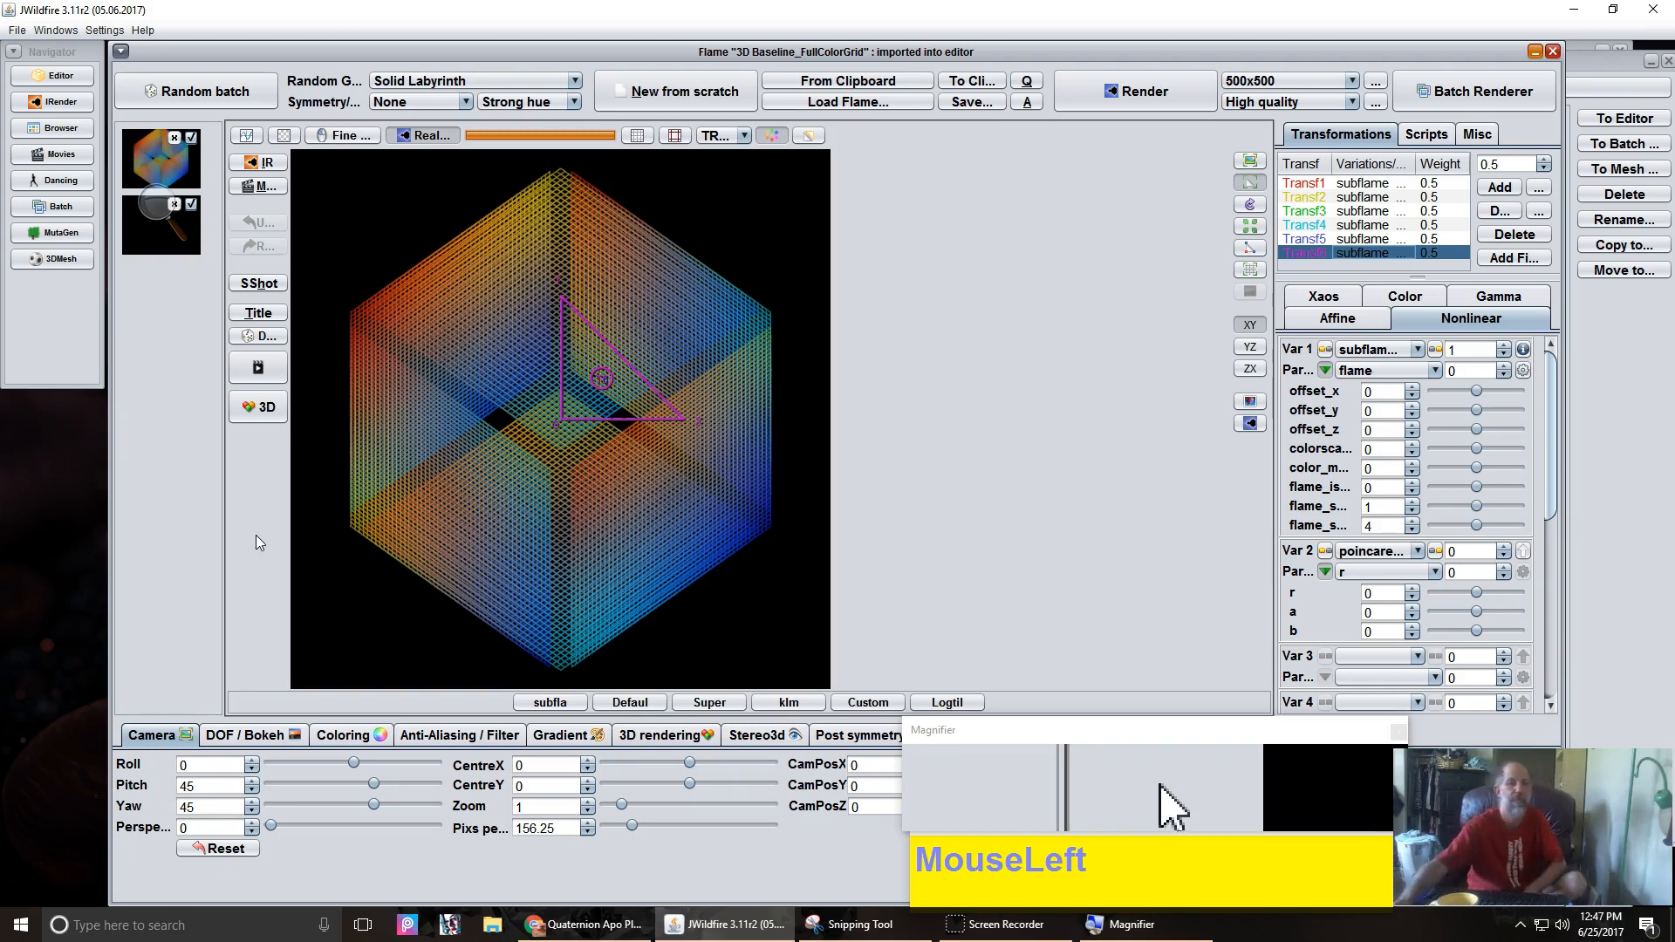
Switch to the browser to view the Quaternion Apo Plugin Pack page, and return to JWildfire.
{"action": "left_click", "coordinate": [611, 930]}
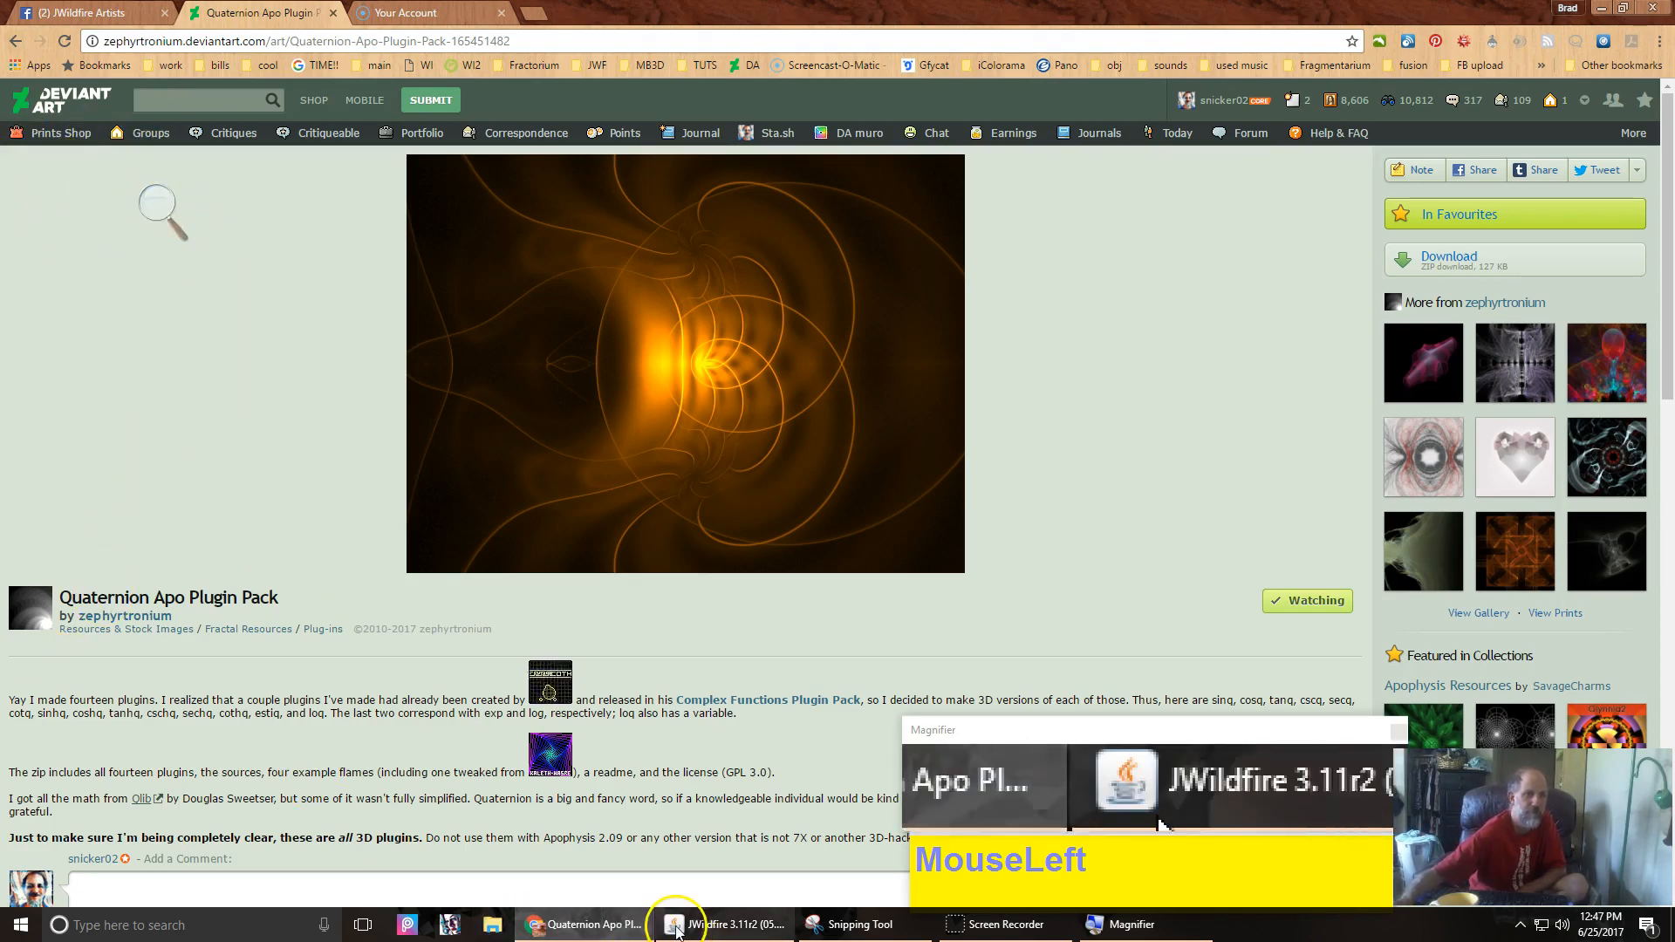
{"action": "left_click", "coordinate": [710, 932]}
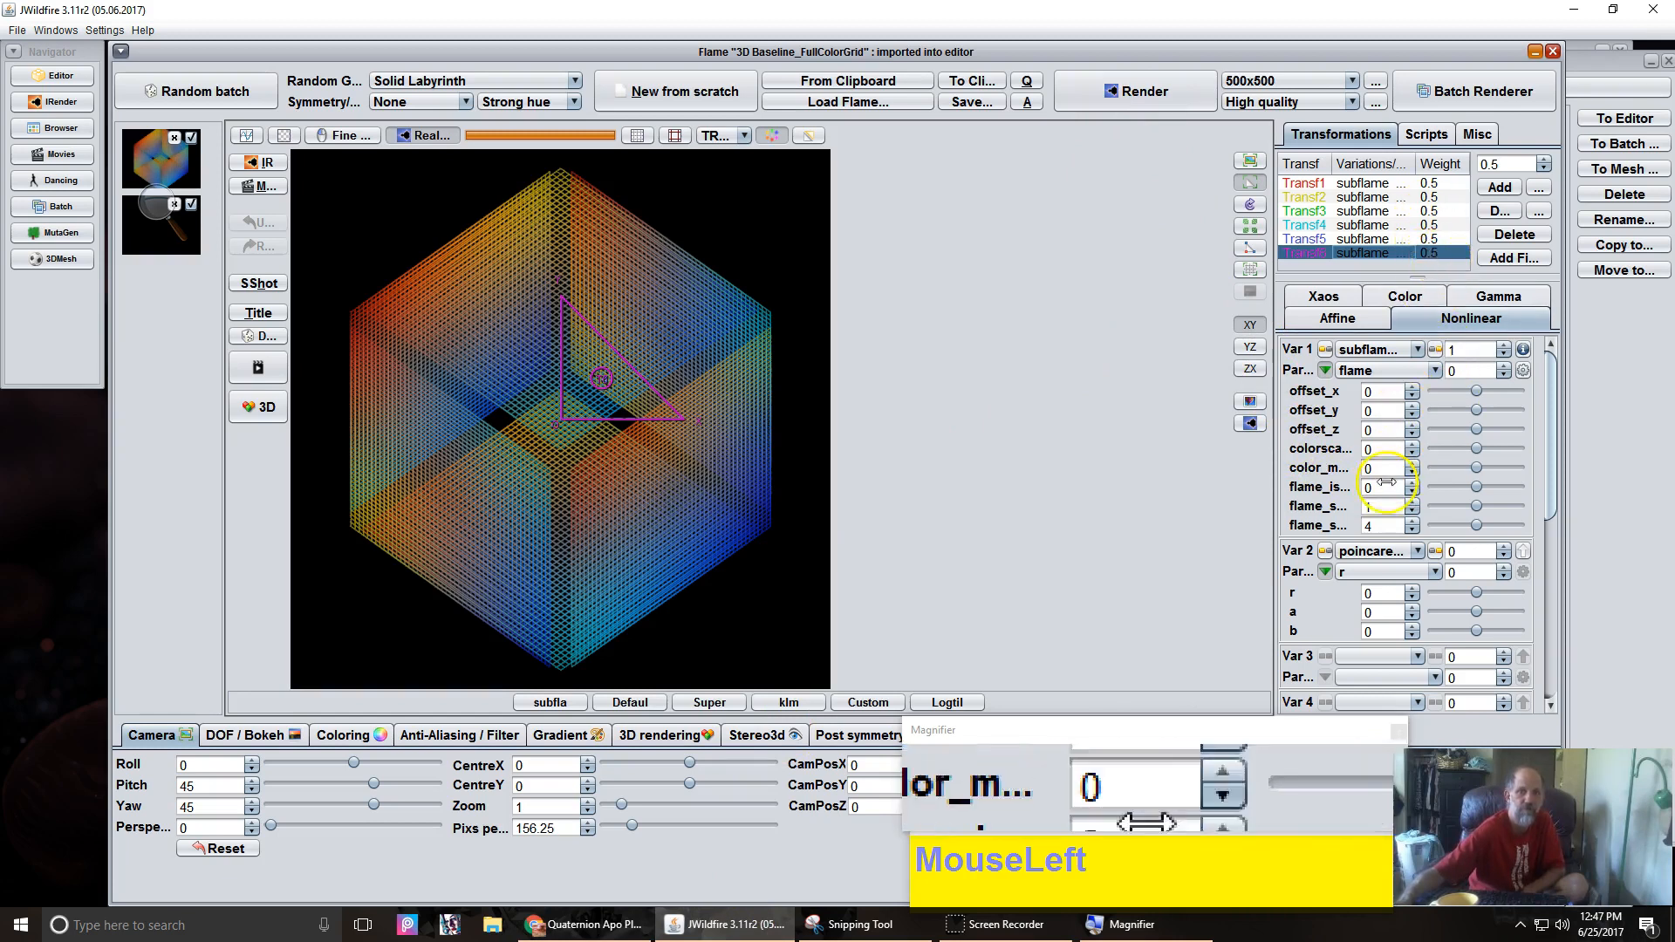
Clear the poincare variation from the second variation slot of the sixth transform.
{"action": "left_click", "coordinate": [1378, 558]}
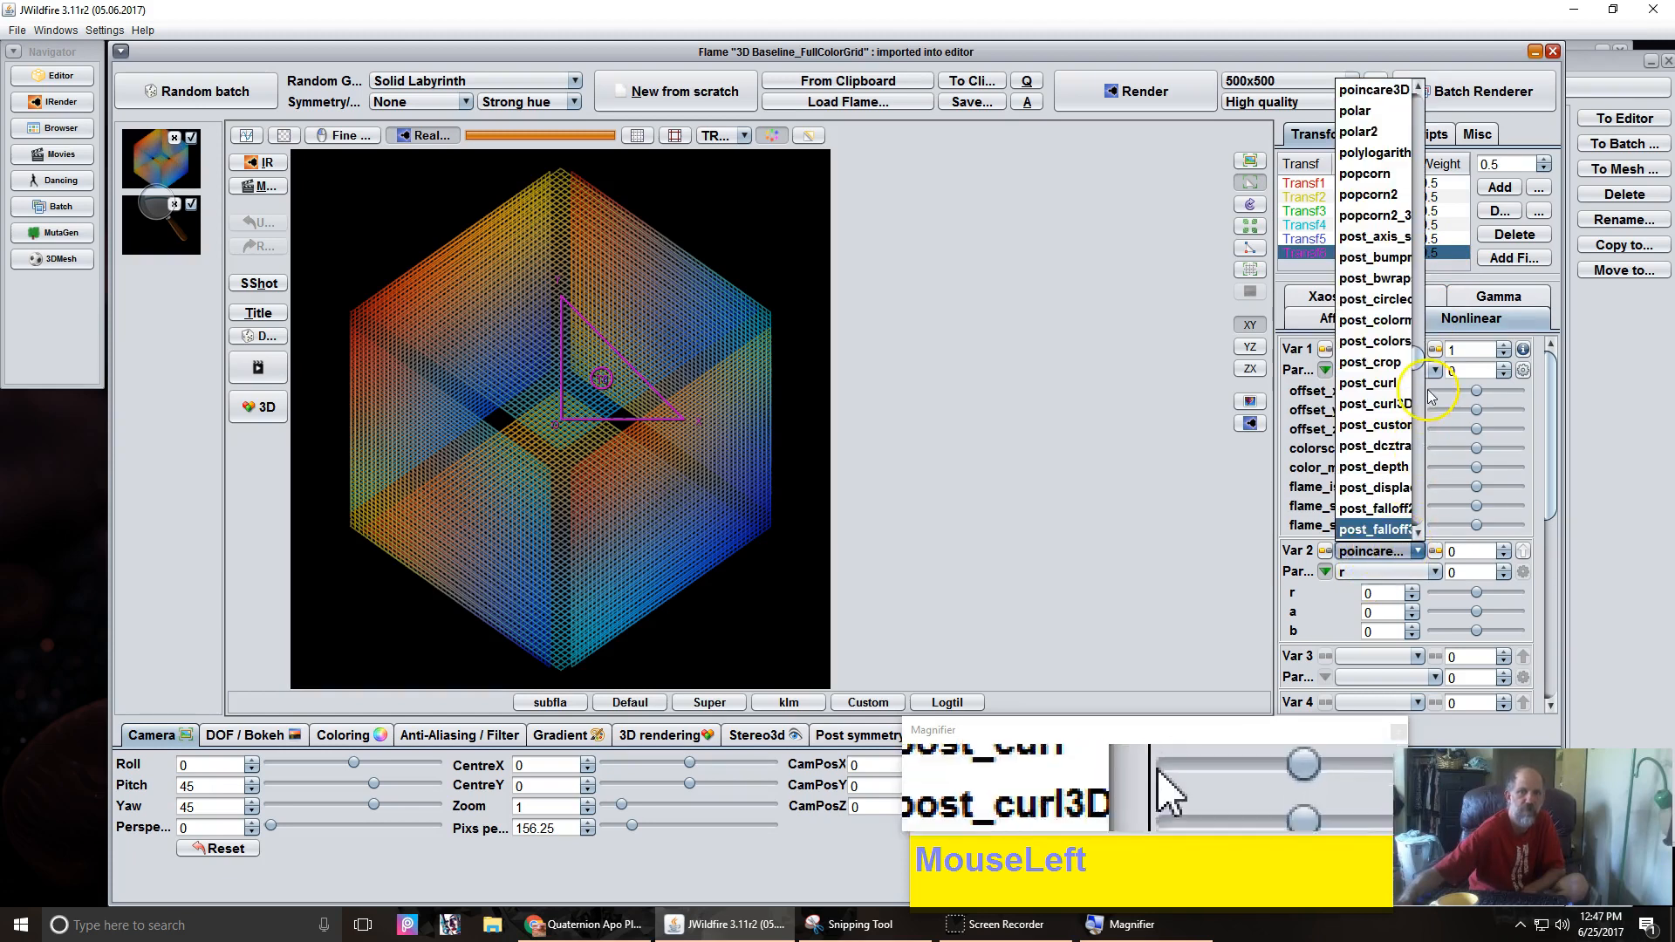
{"action": "left_click_drag", "start_coordinate": [1418, 362], "coordinate": [1387, 90]}
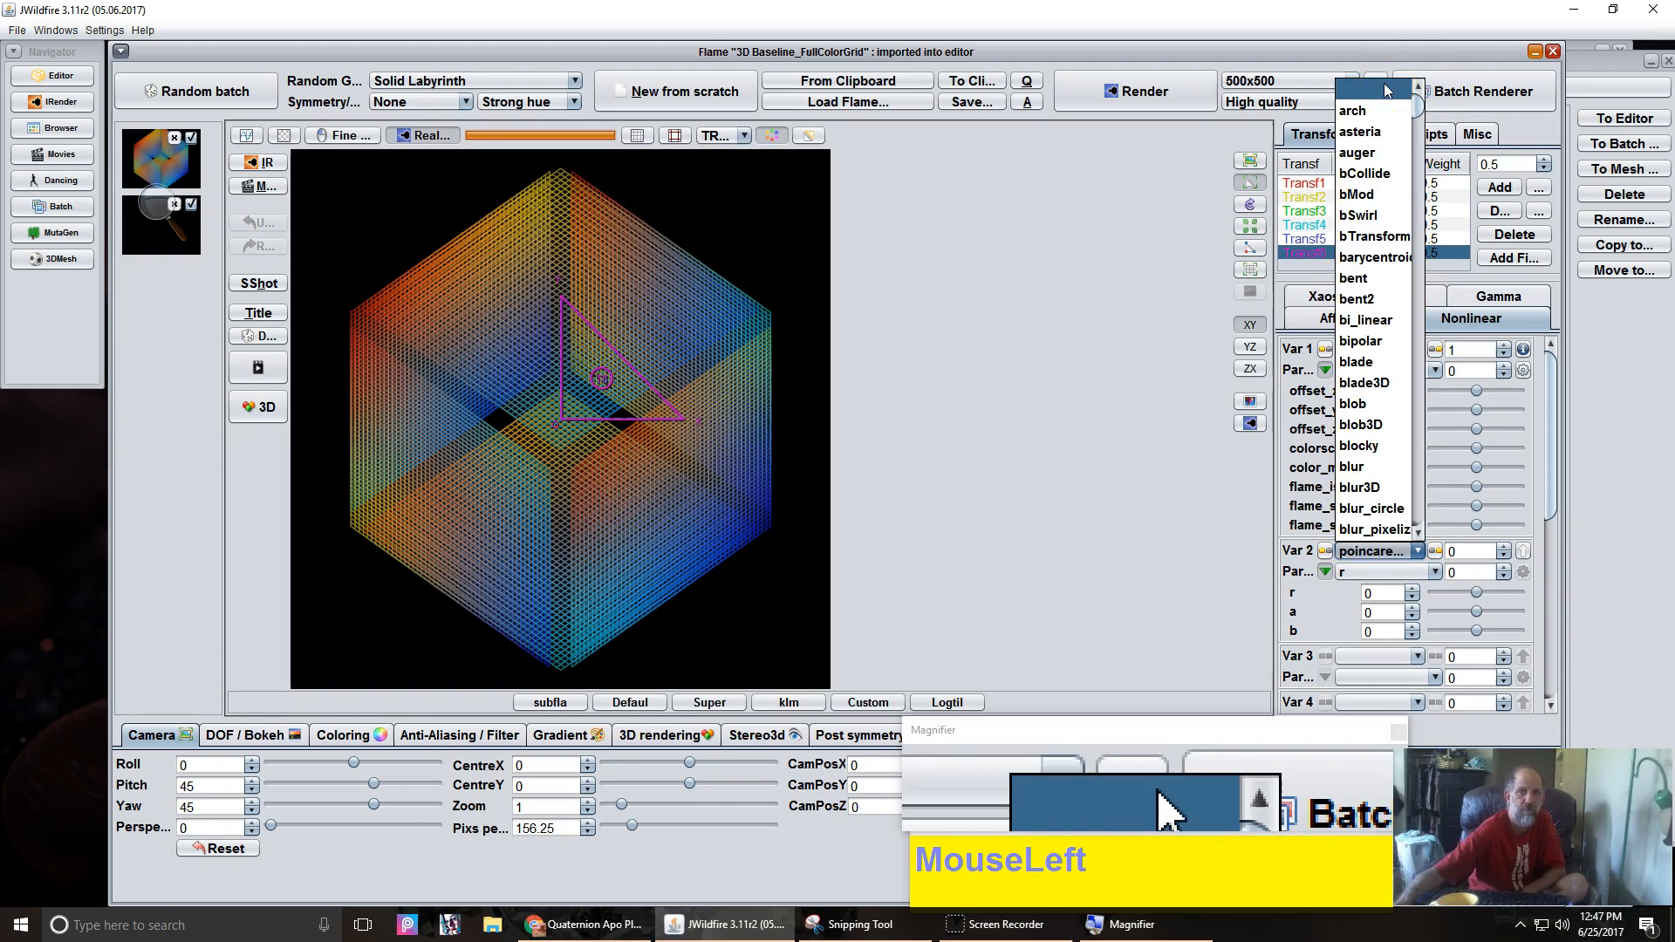
{"action": "left_click", "coordinate": [1388, 91]}
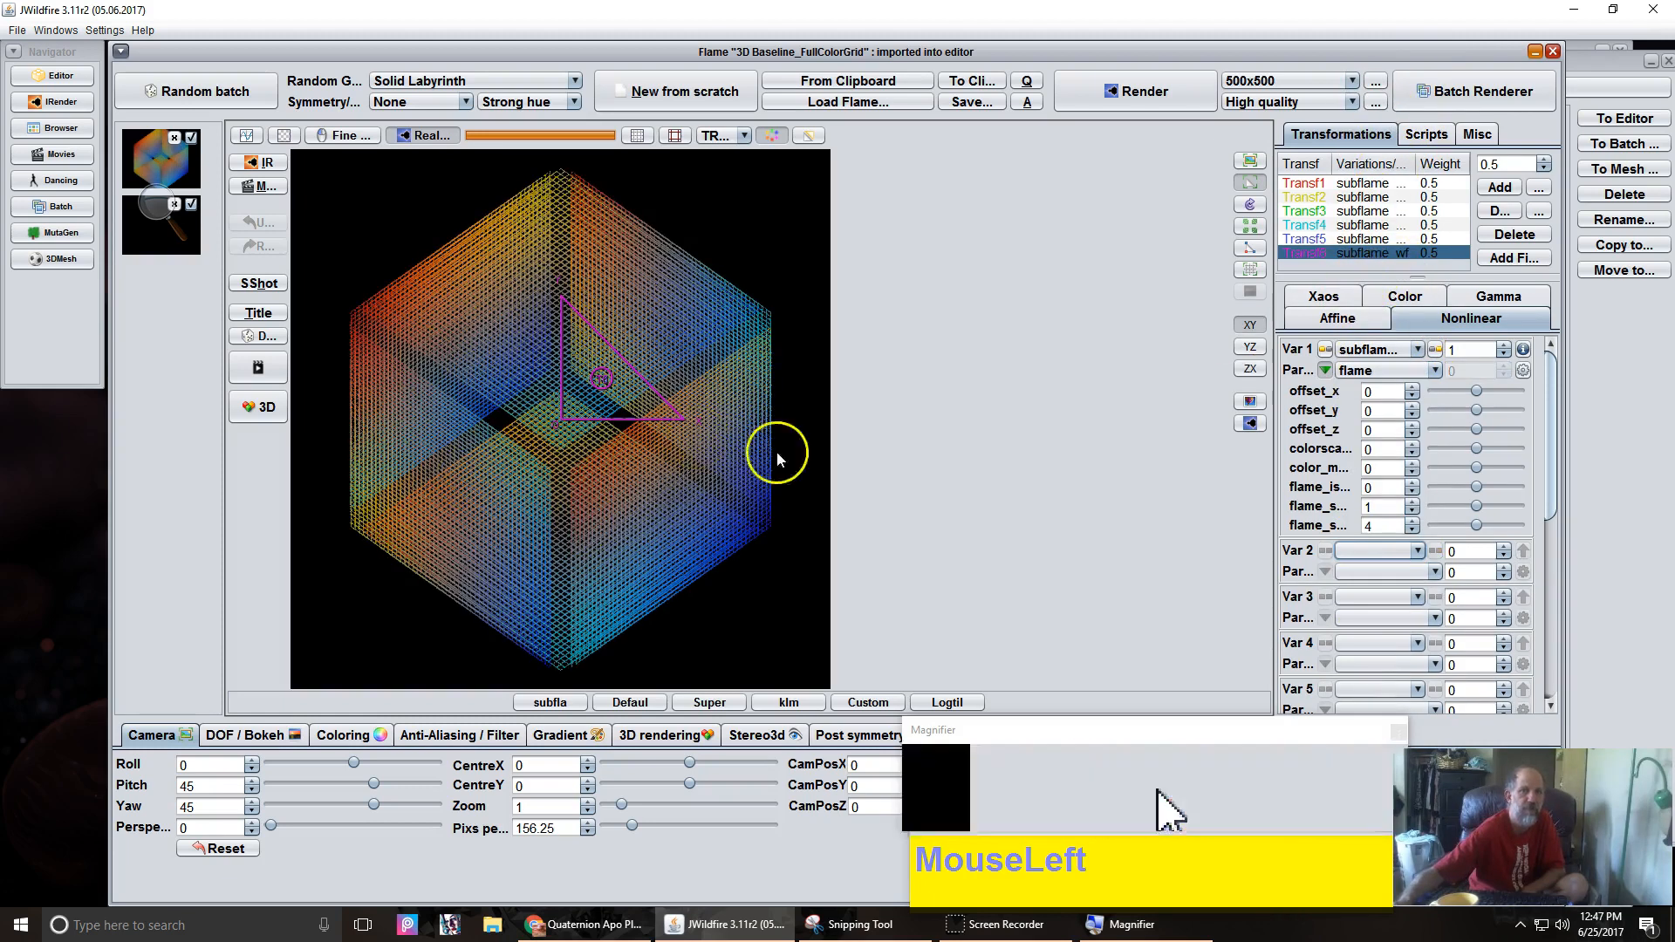
Add a final transform and set its first variation to cschq.
{"action": "left_click", "coordinate": [1502, 264]}
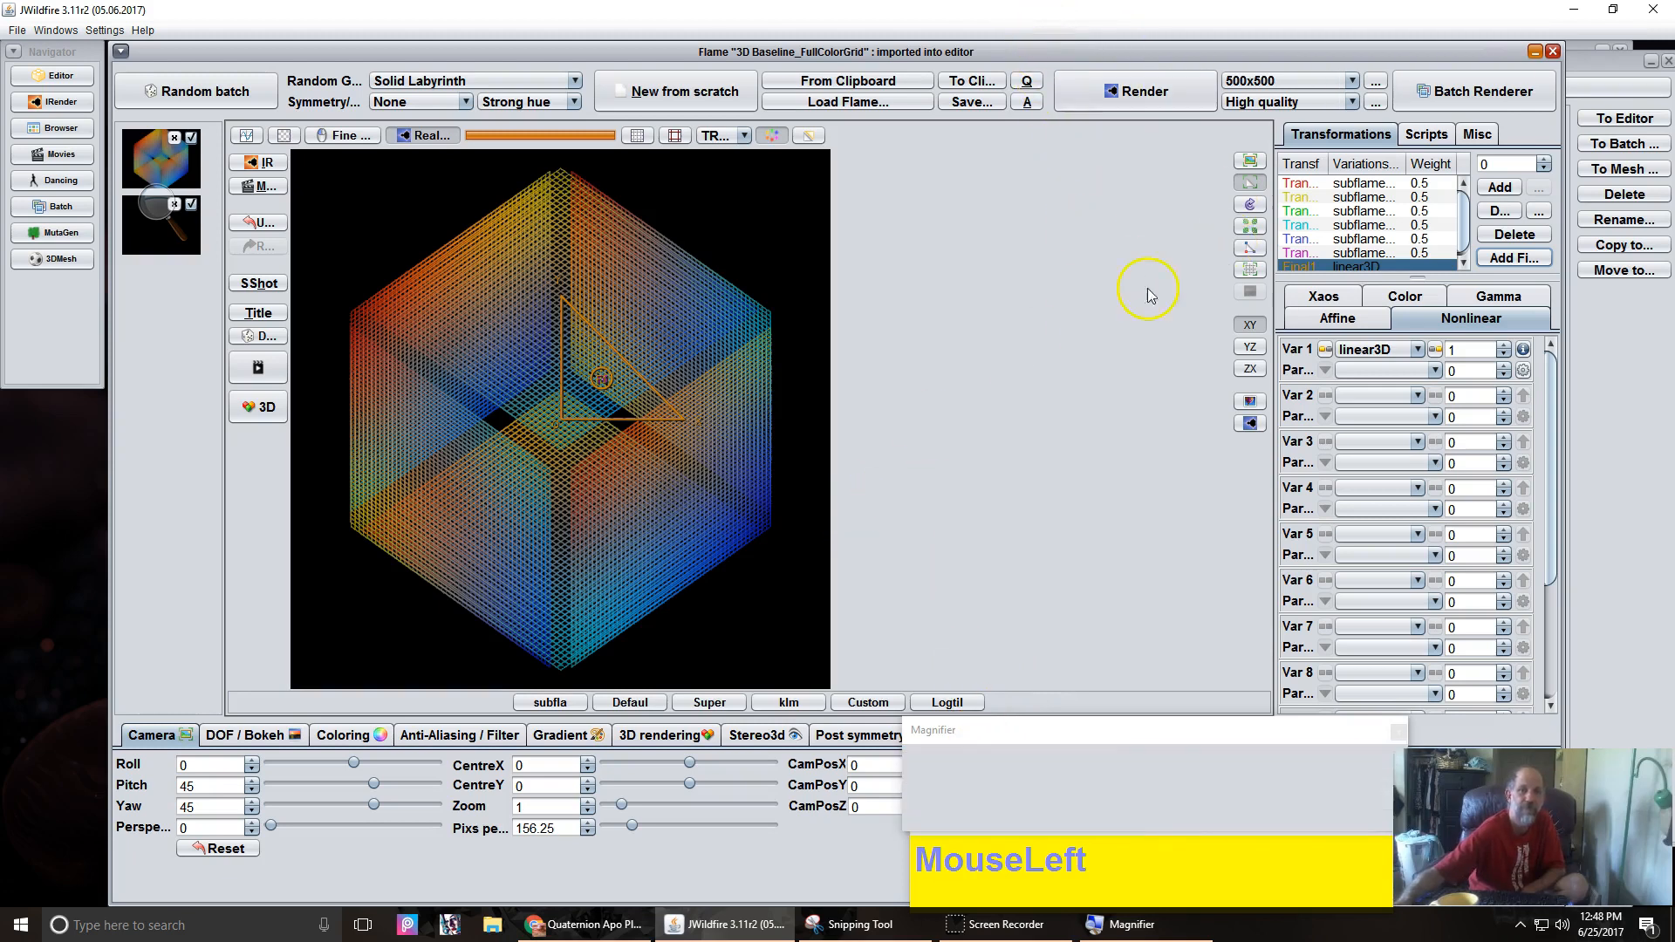
{"action": "left_click", "coordinate": [1366, 349]}
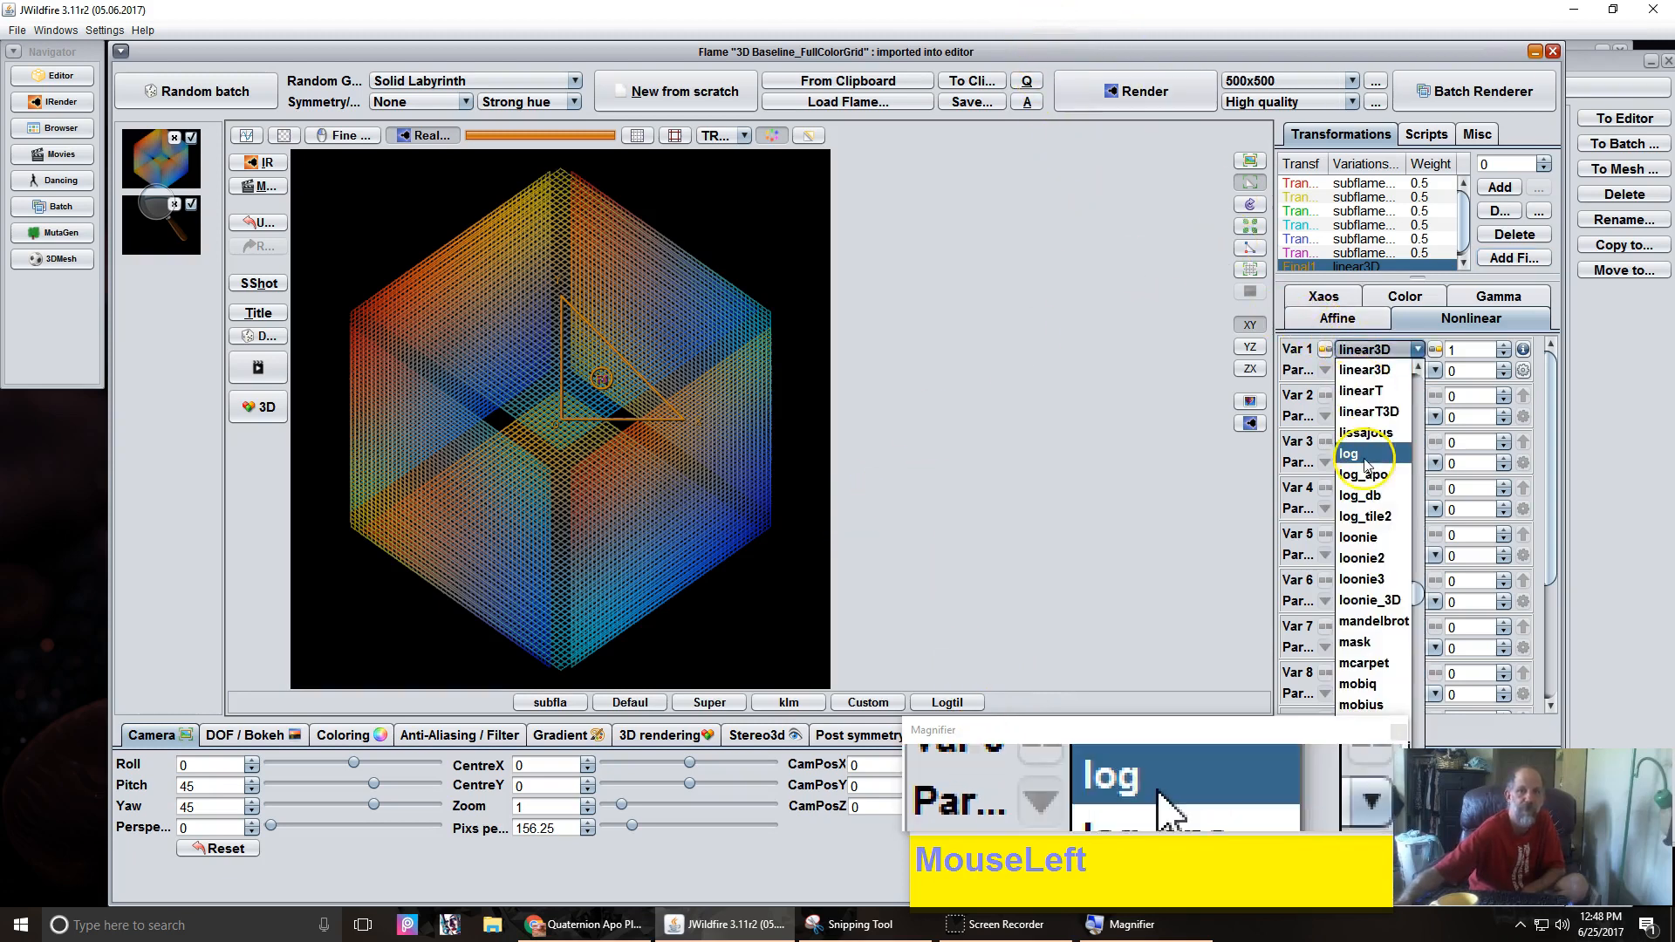
{"action": "scroll", "coordinate": [1366, 464], "scroll_direction": "up", "scroll_amount": 20}
{"action": "scroll", "coordinate": [1366, 464], "scroll_direction": "up", "scroll_amount": 20}
{"action": "scroll", "coordinate": [1366, 464], "scroll_direction": "up", "scroll_amount": 20}
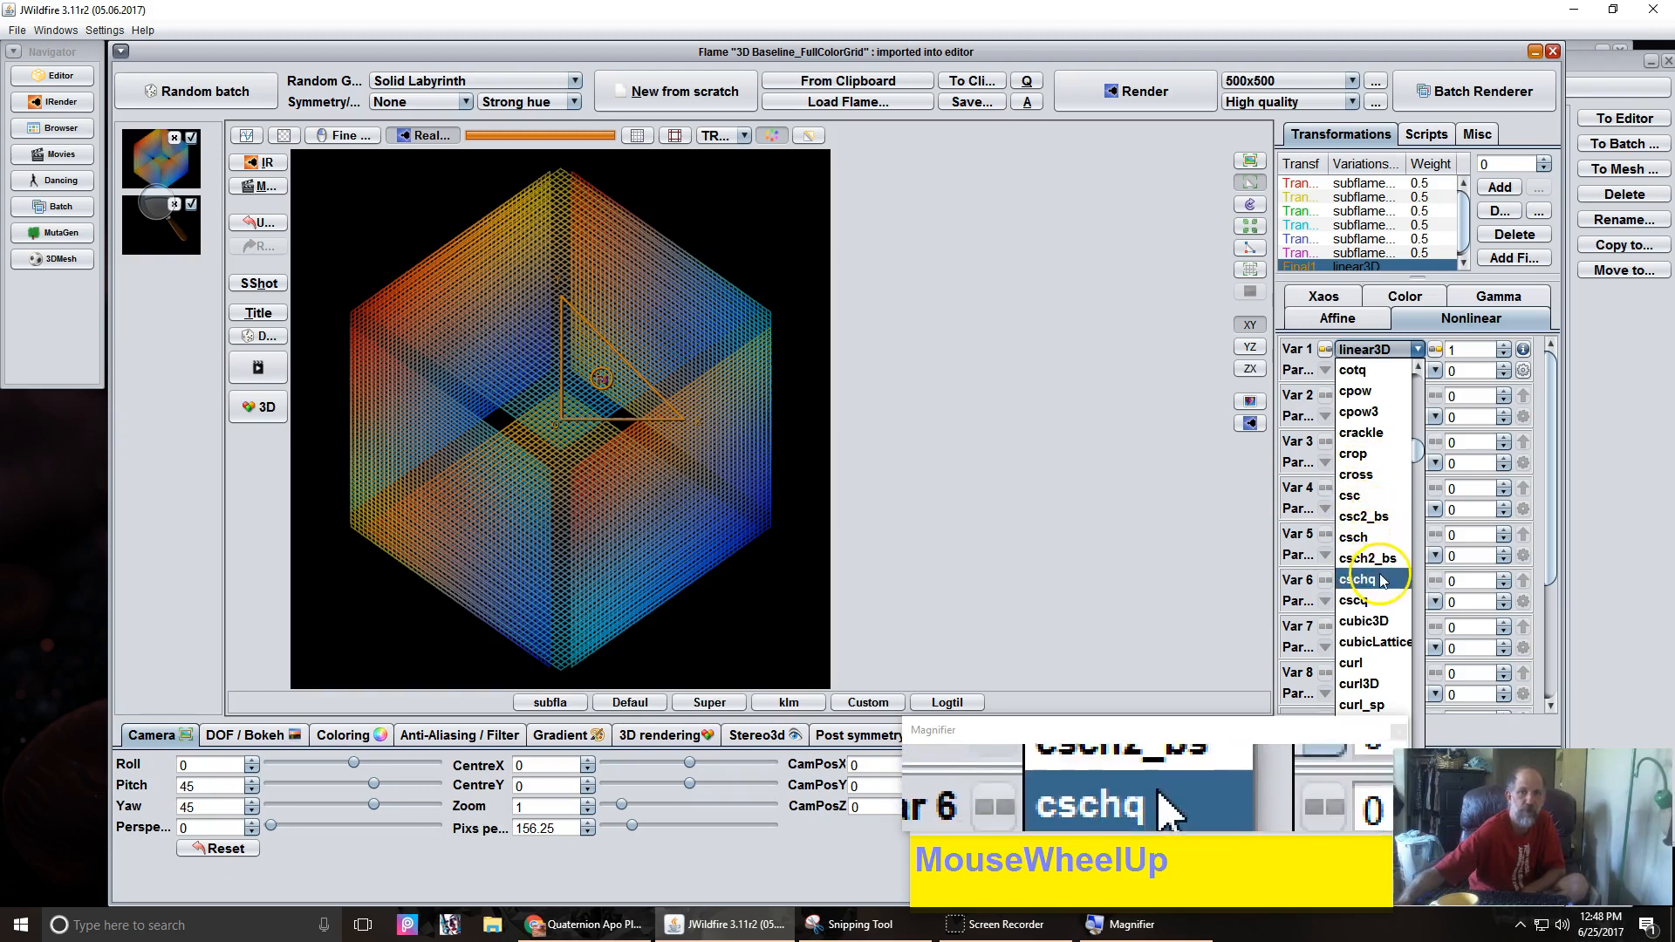
{"action": "left_click", "coordinate": [1381, 585]}
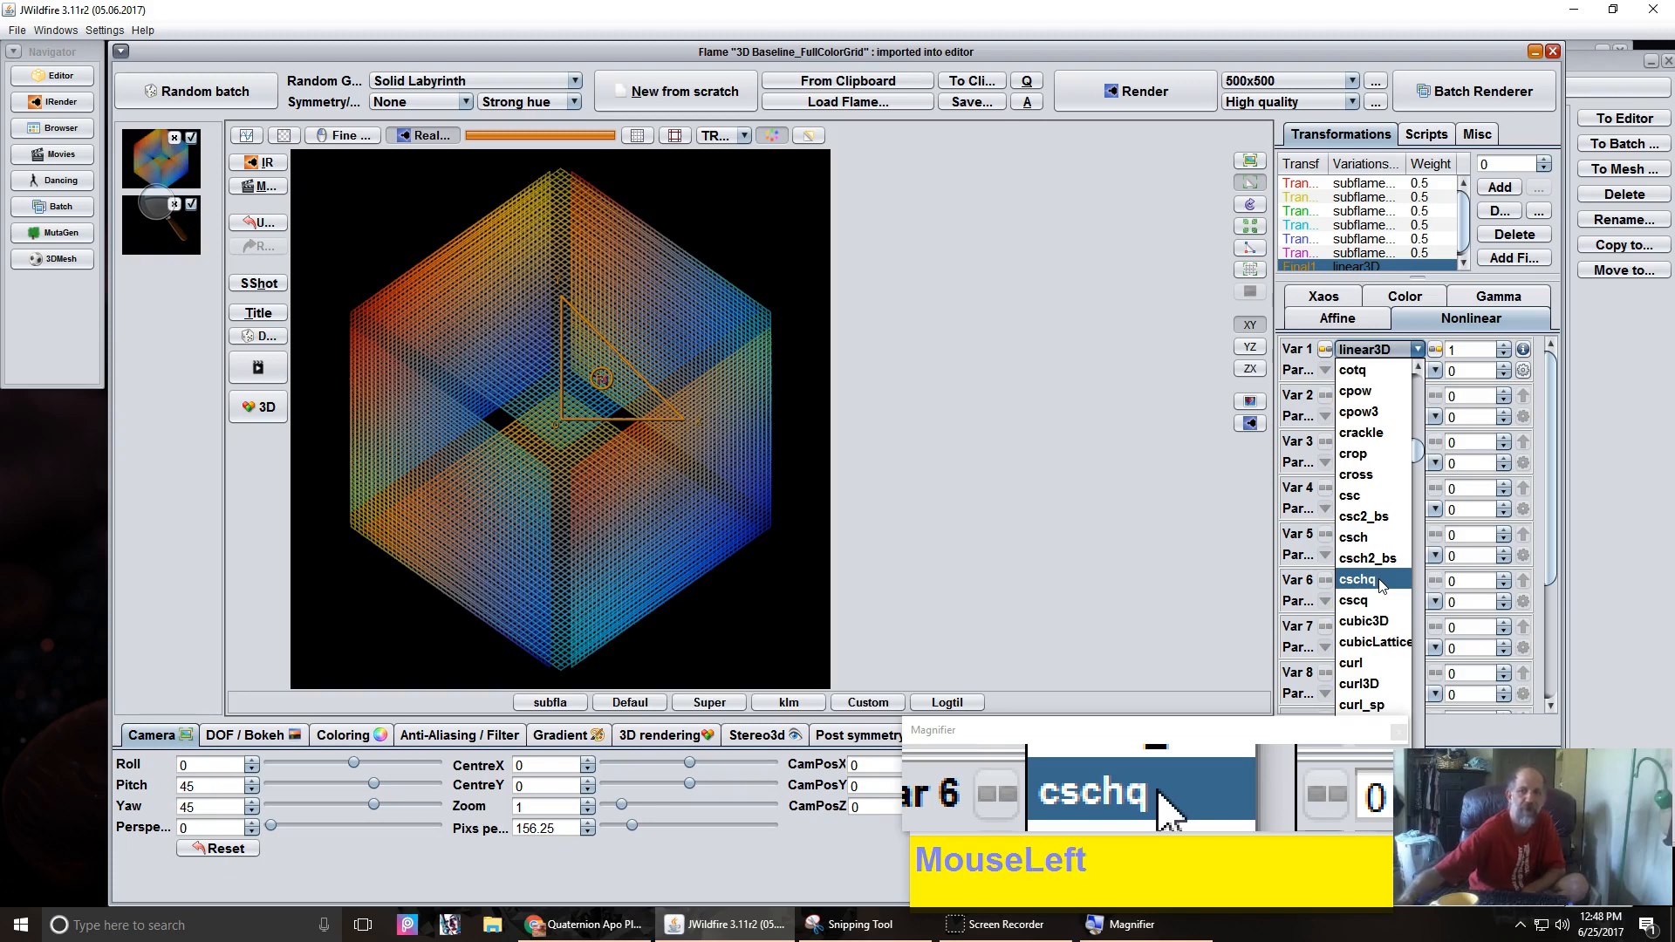
{"action": "left_click", "coordinate": [1381, 580]}
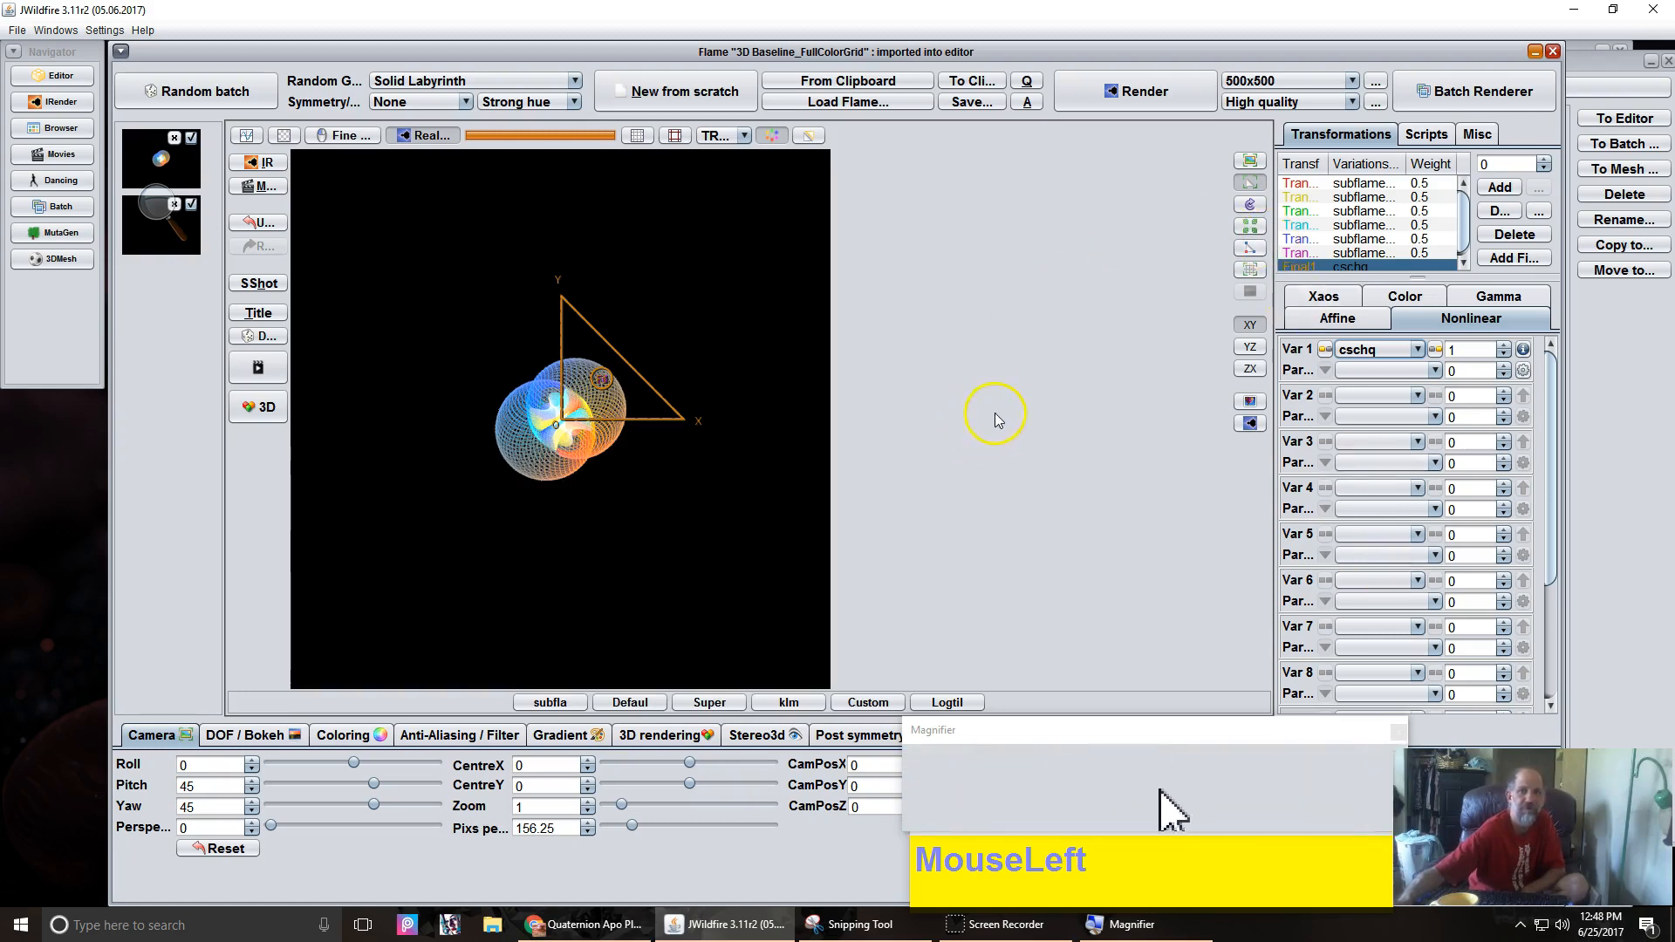
Change the final transform's first variation to coshq.
{"action": "left_click", "coordinate": [1360, 351]}
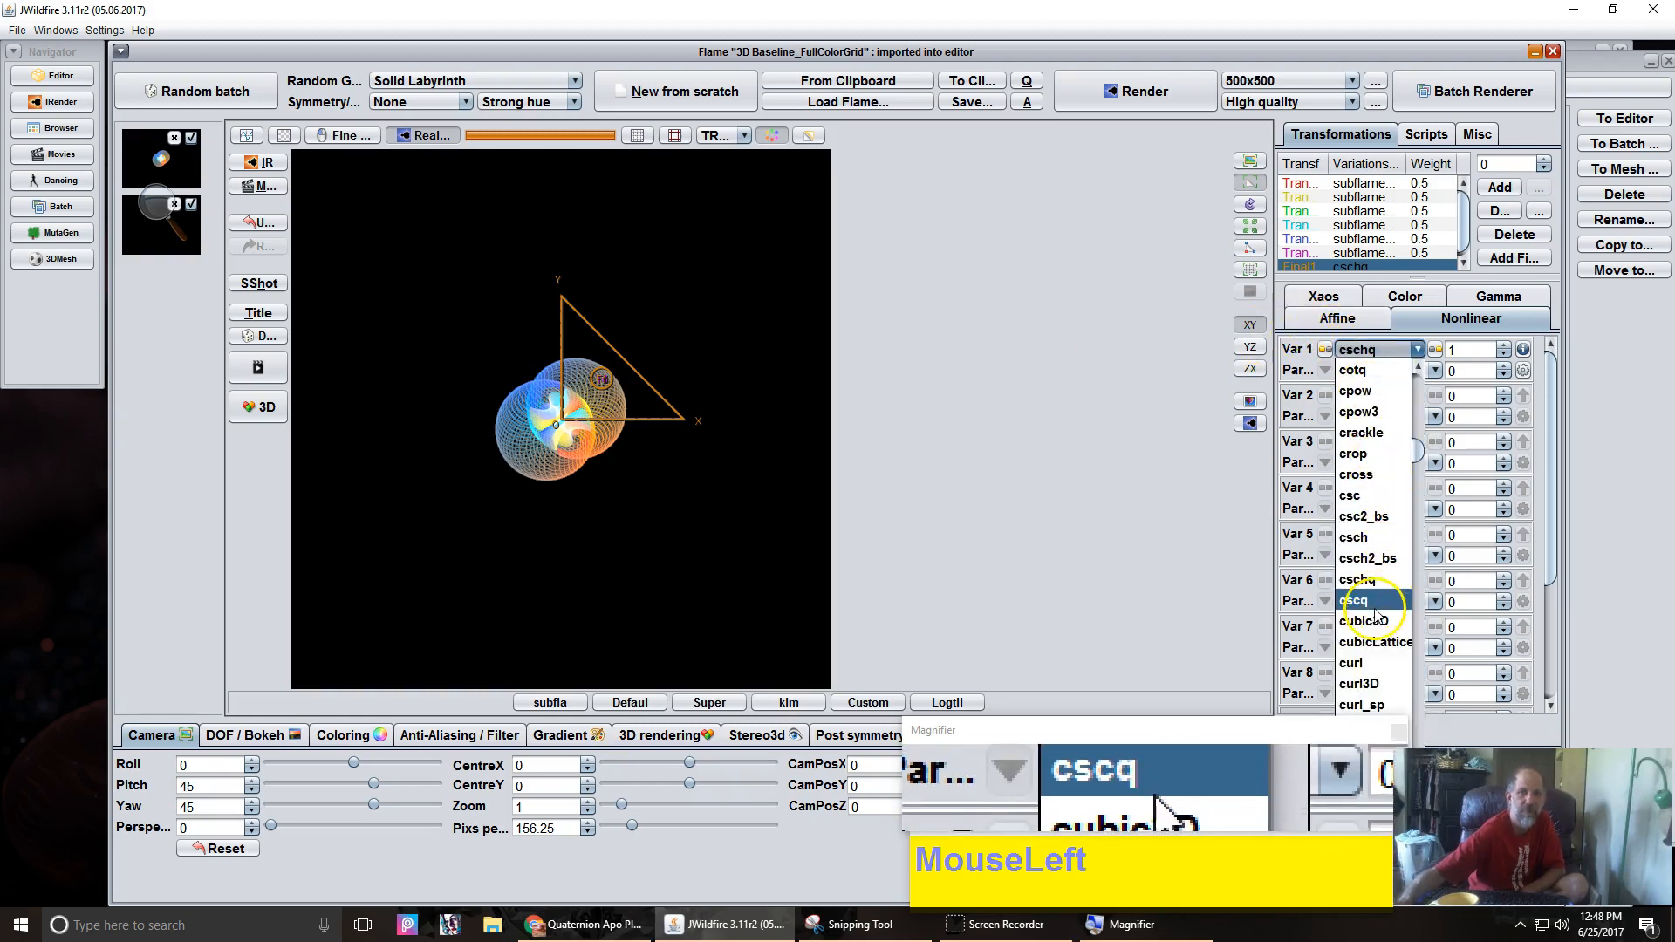
{"action": "scroll", "coordinate": [1369, 559], "scroll_direction": "up", "scroll_amount": 2}
{"action": "scroll", "coordinate": [1371, 495], "scroll_direction": "up", "scroll_amount": 1}
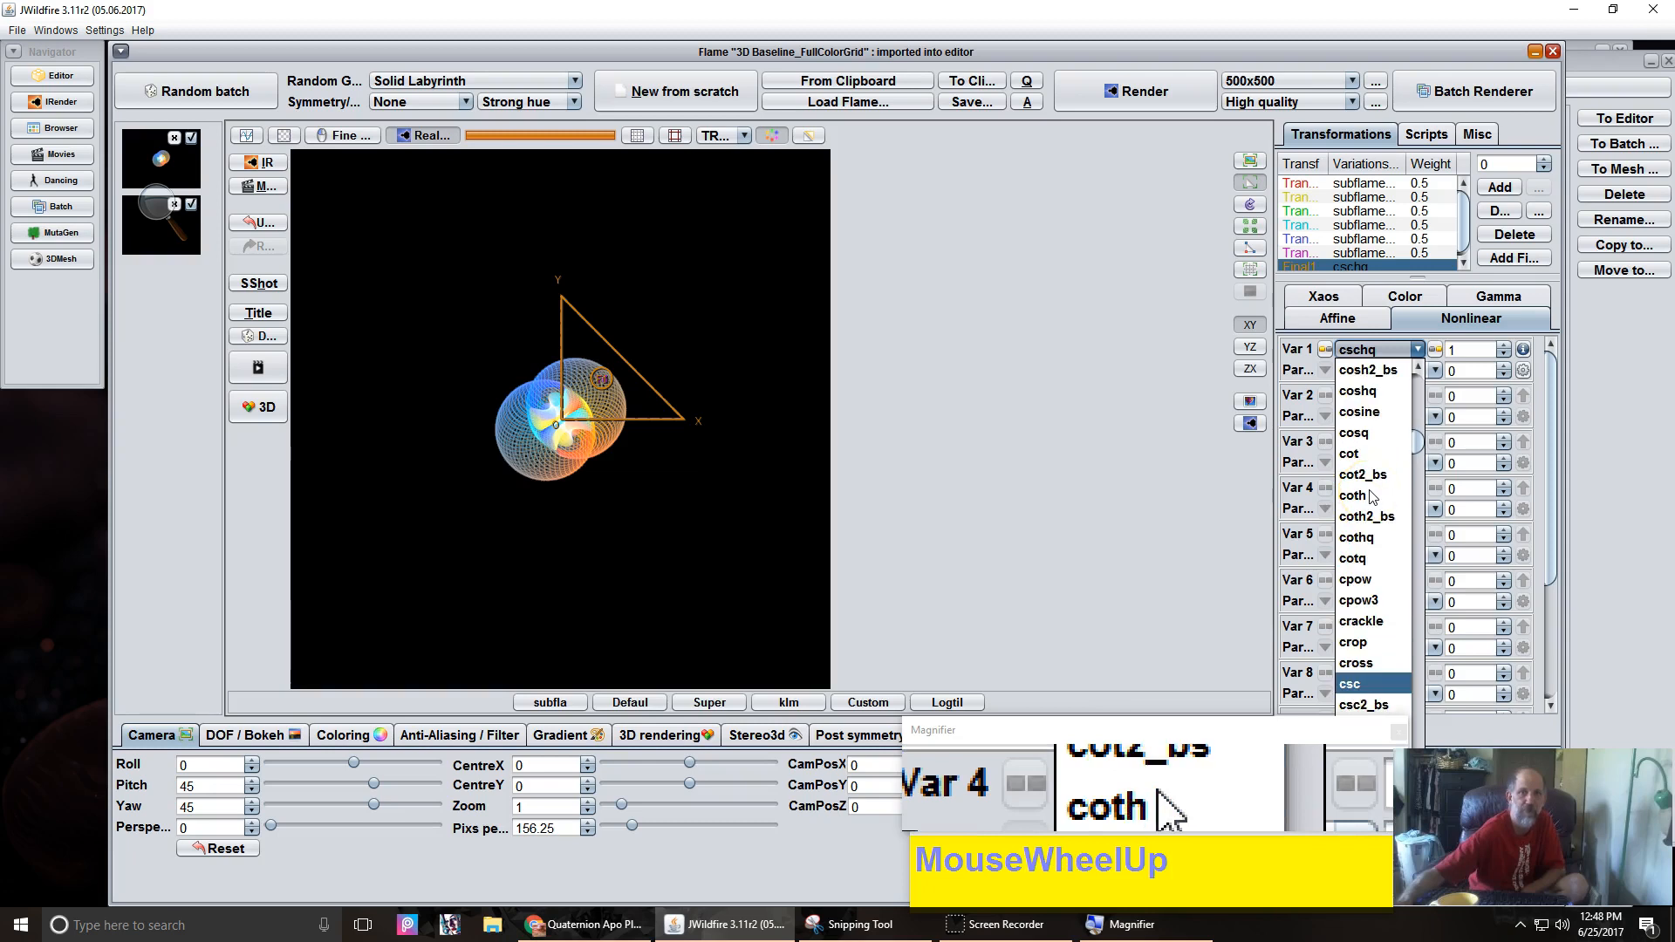
{"action": "left_click", "coordinate": [1372, 397]}
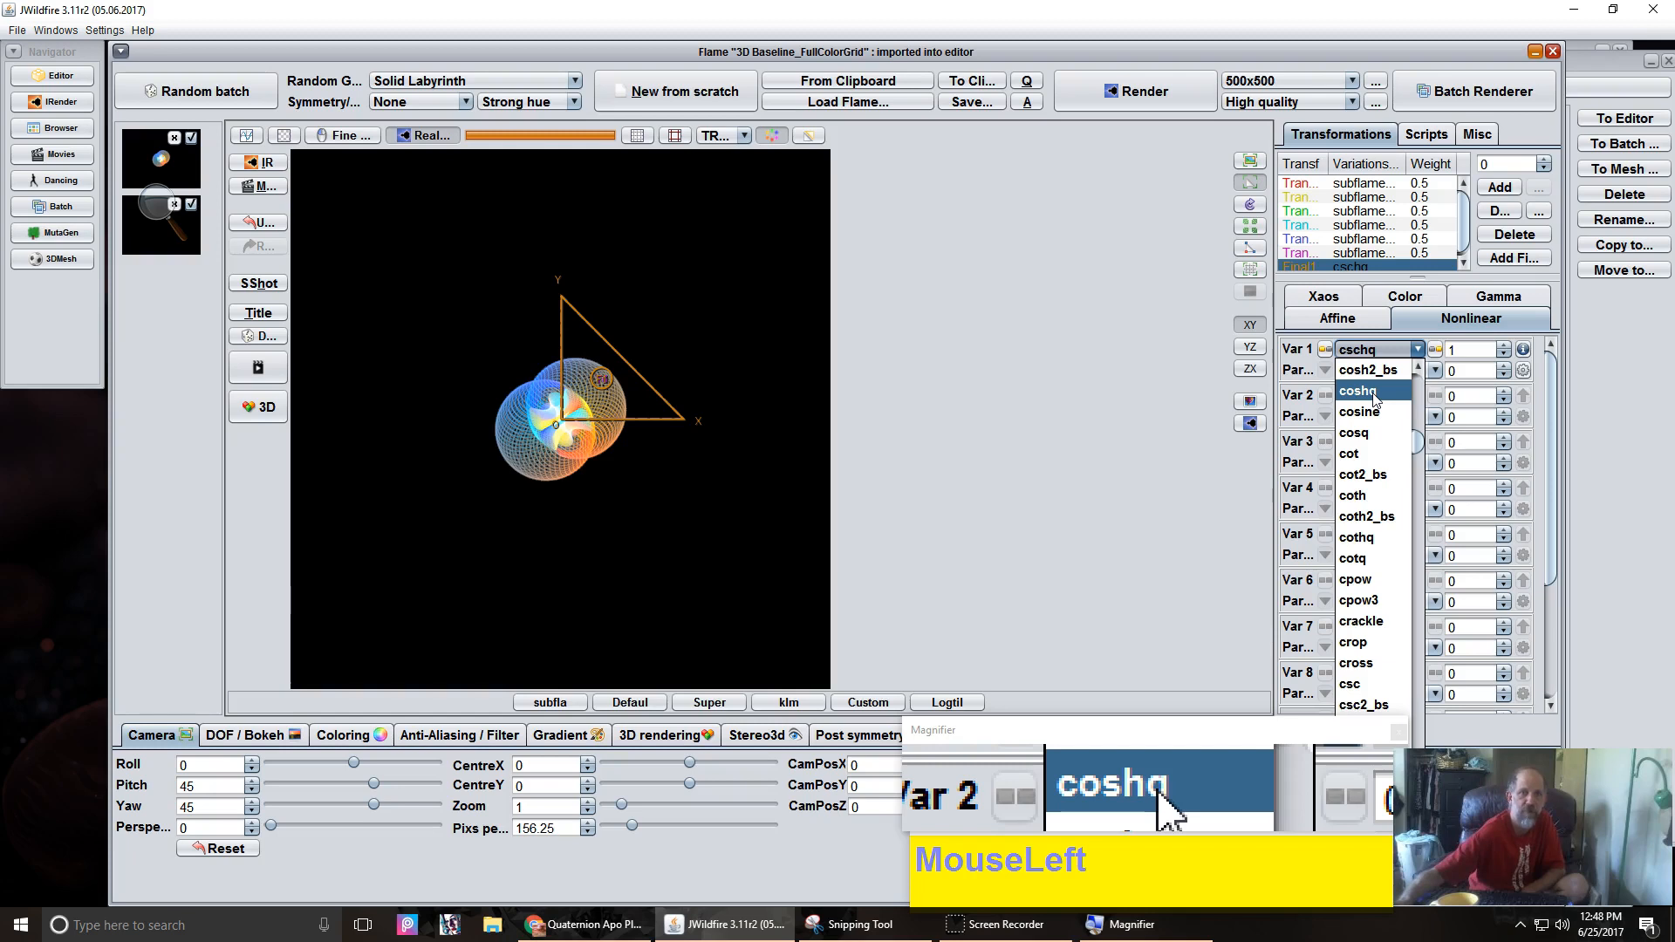
{"action": "left_click", "coordinate": [1374, 397]}
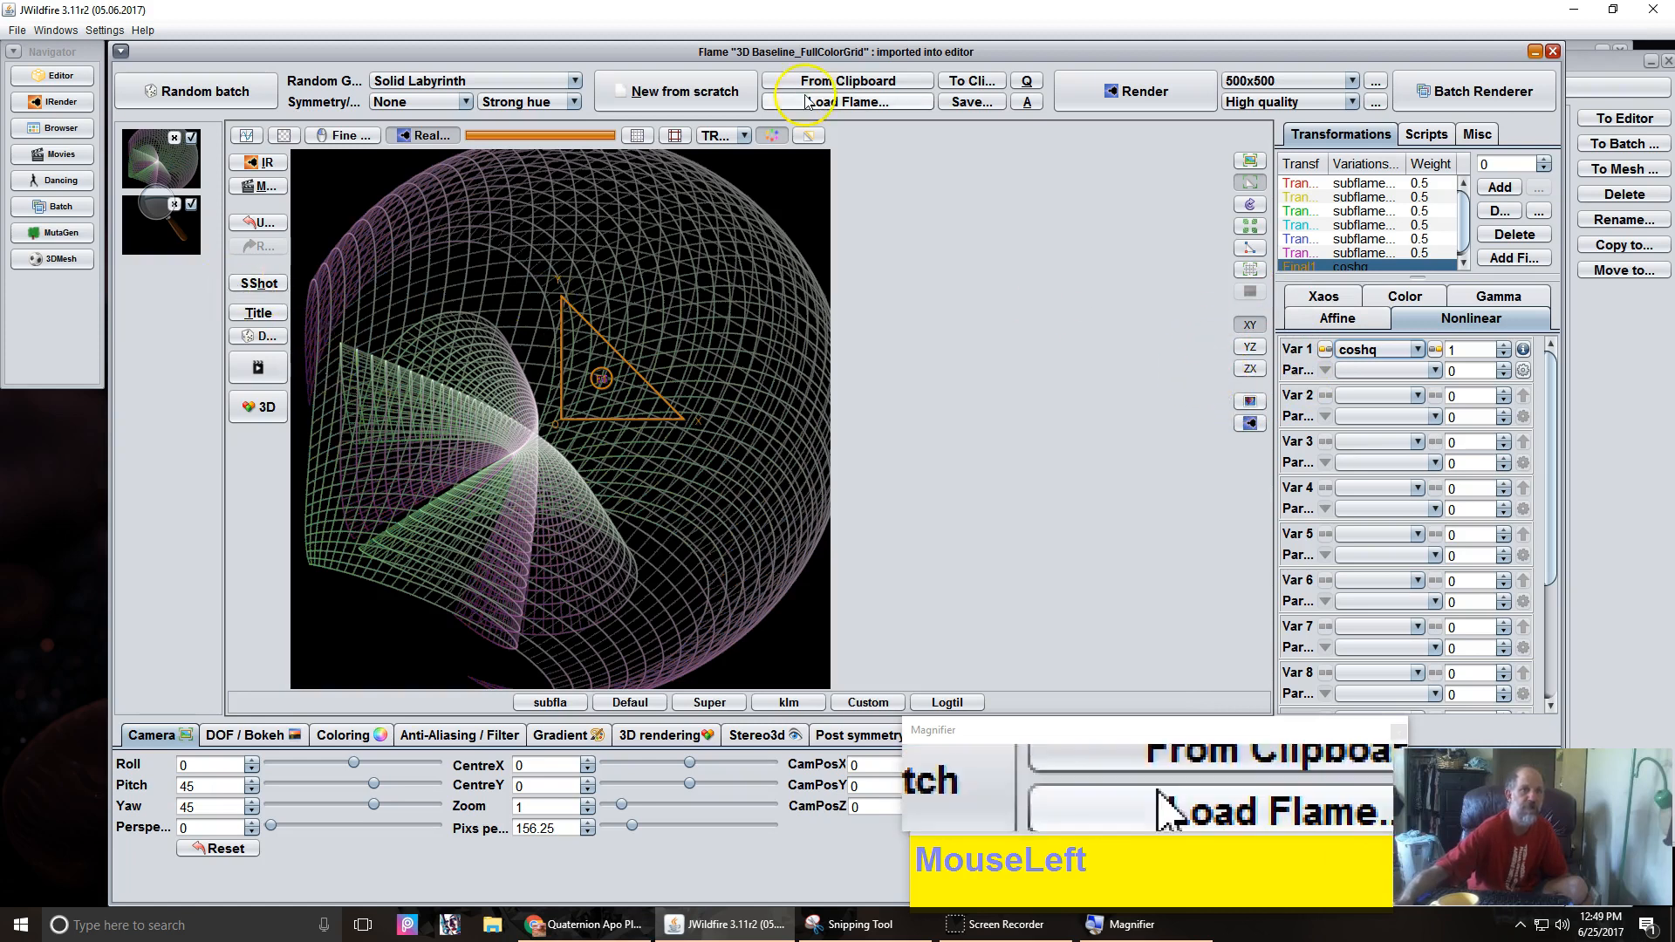
Shrink the final transform's triangle to a little over half its size in the XY plane.
{"action": "scroll", "coordinate": [585, 387], "scroll_direction": "down", "scroll_amount": 1}
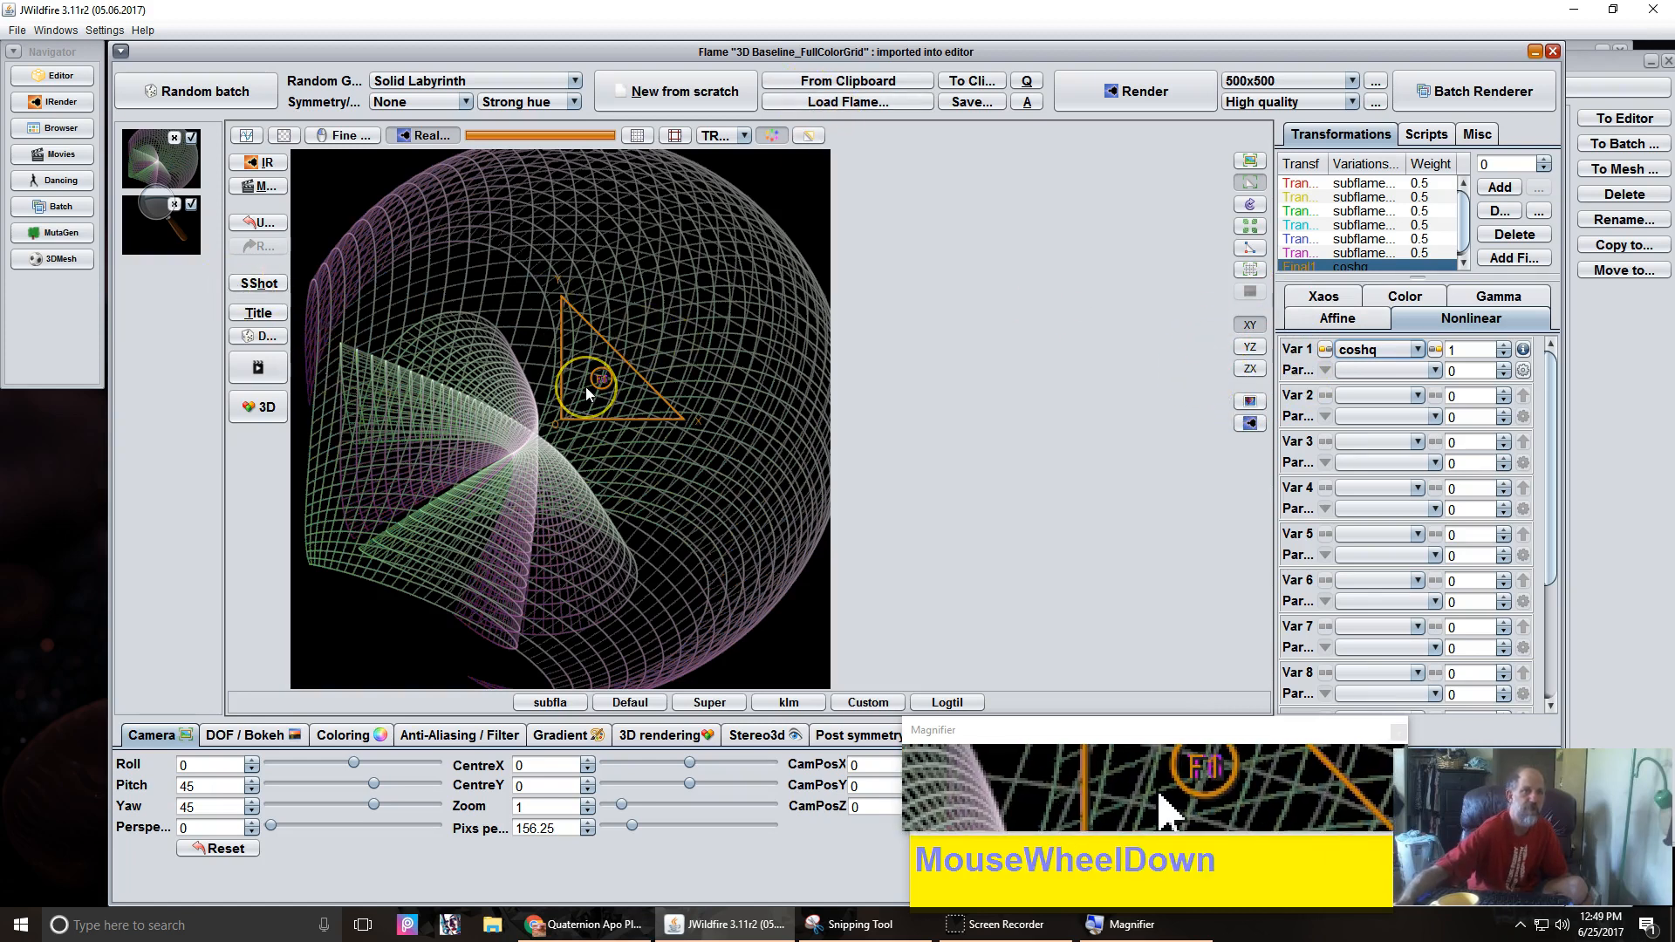
{"action": "left_click", "coordinate": [590, 383]}
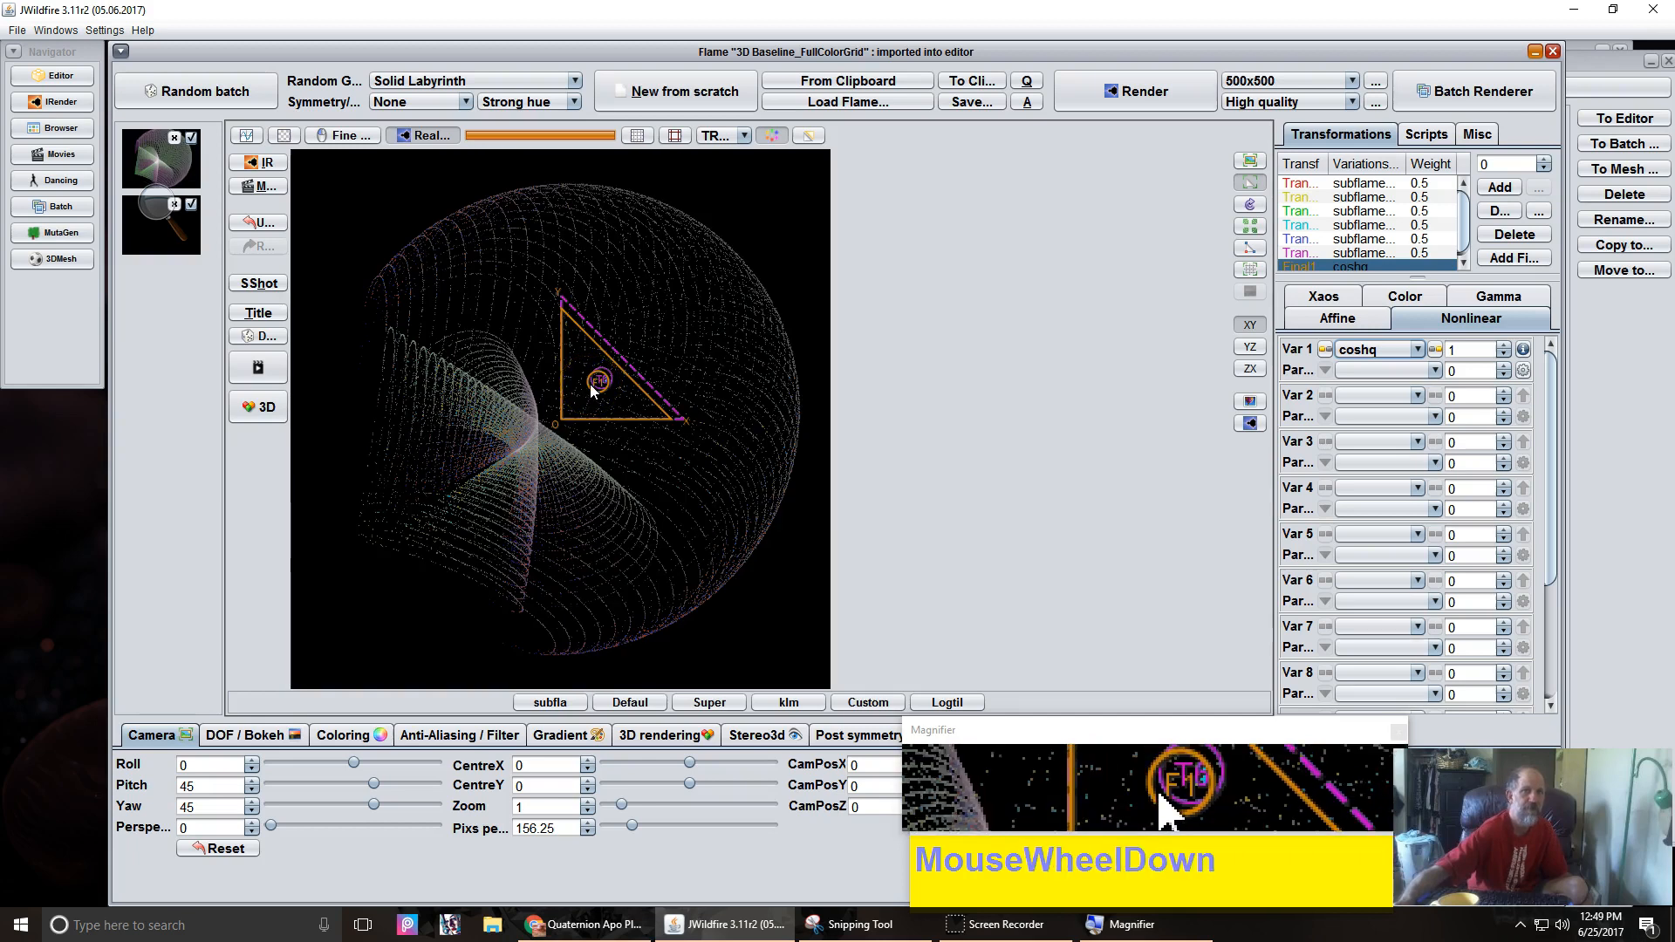
{"action": "left_click_drag", "start_coordinate": [590, 384], "coordinate": [679, 436]}
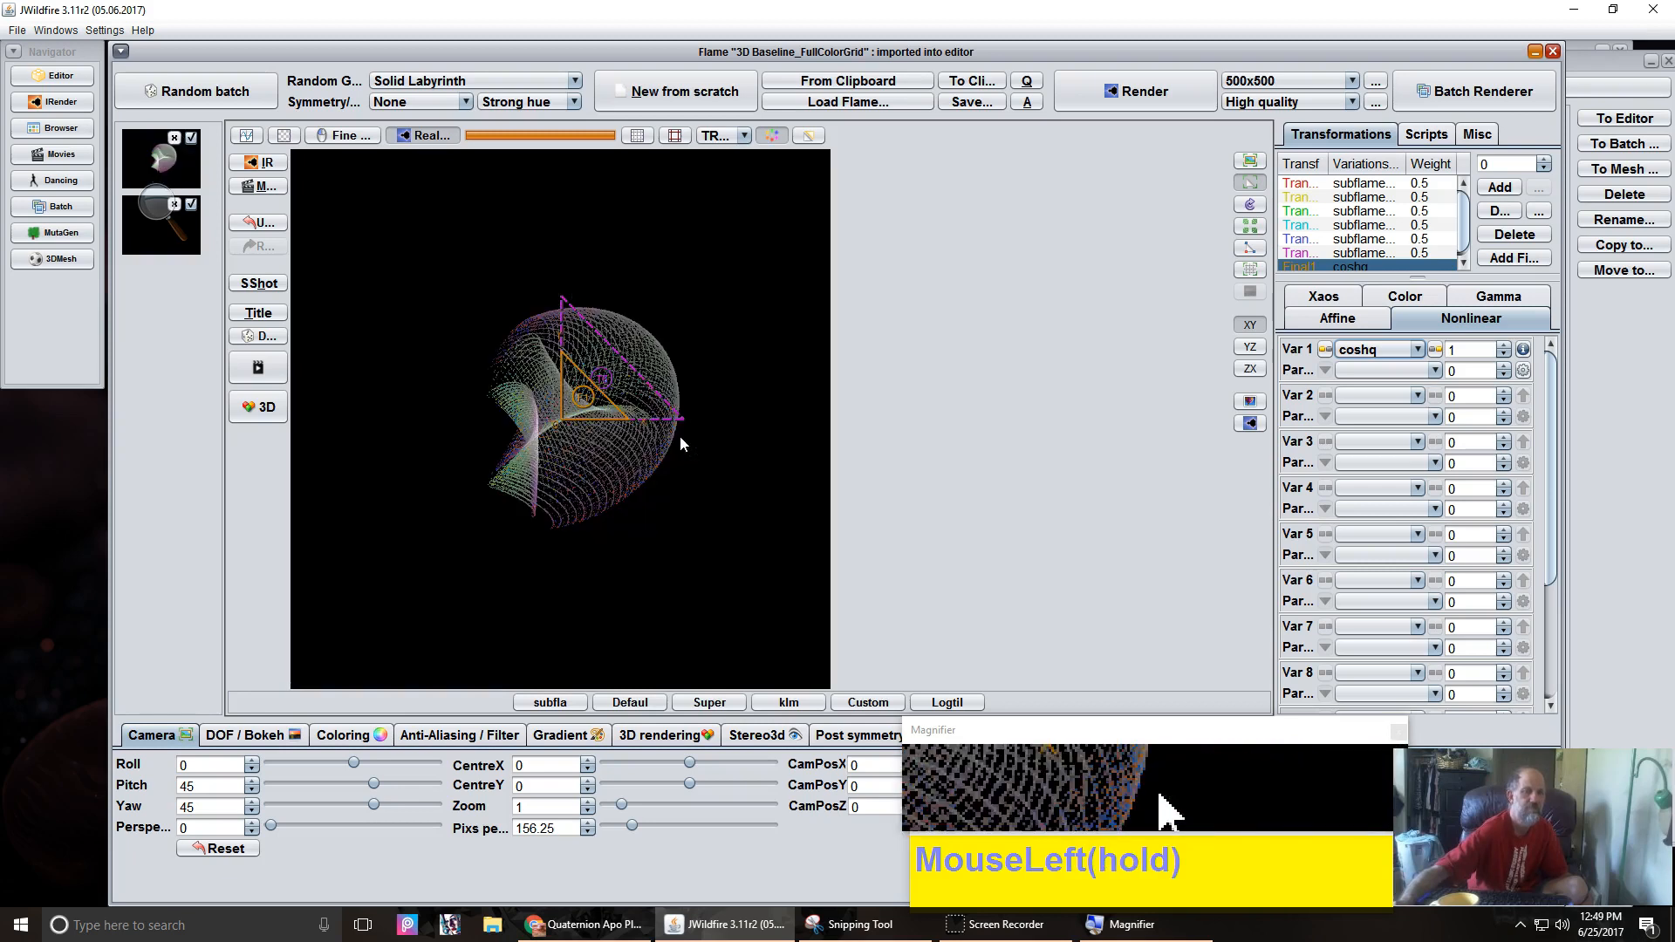
{"action": "left_click_drag", "start_coordinate": [679, 436], "coordinate": [674, 433]}
Raise the camera's pixels per unit to 228.25.
{"action": "left_click", "coordinate": [559, 831]}
{"action": "left_click_drag", "start_coordinate": [535, 829], "coordinate": [686, 817]}
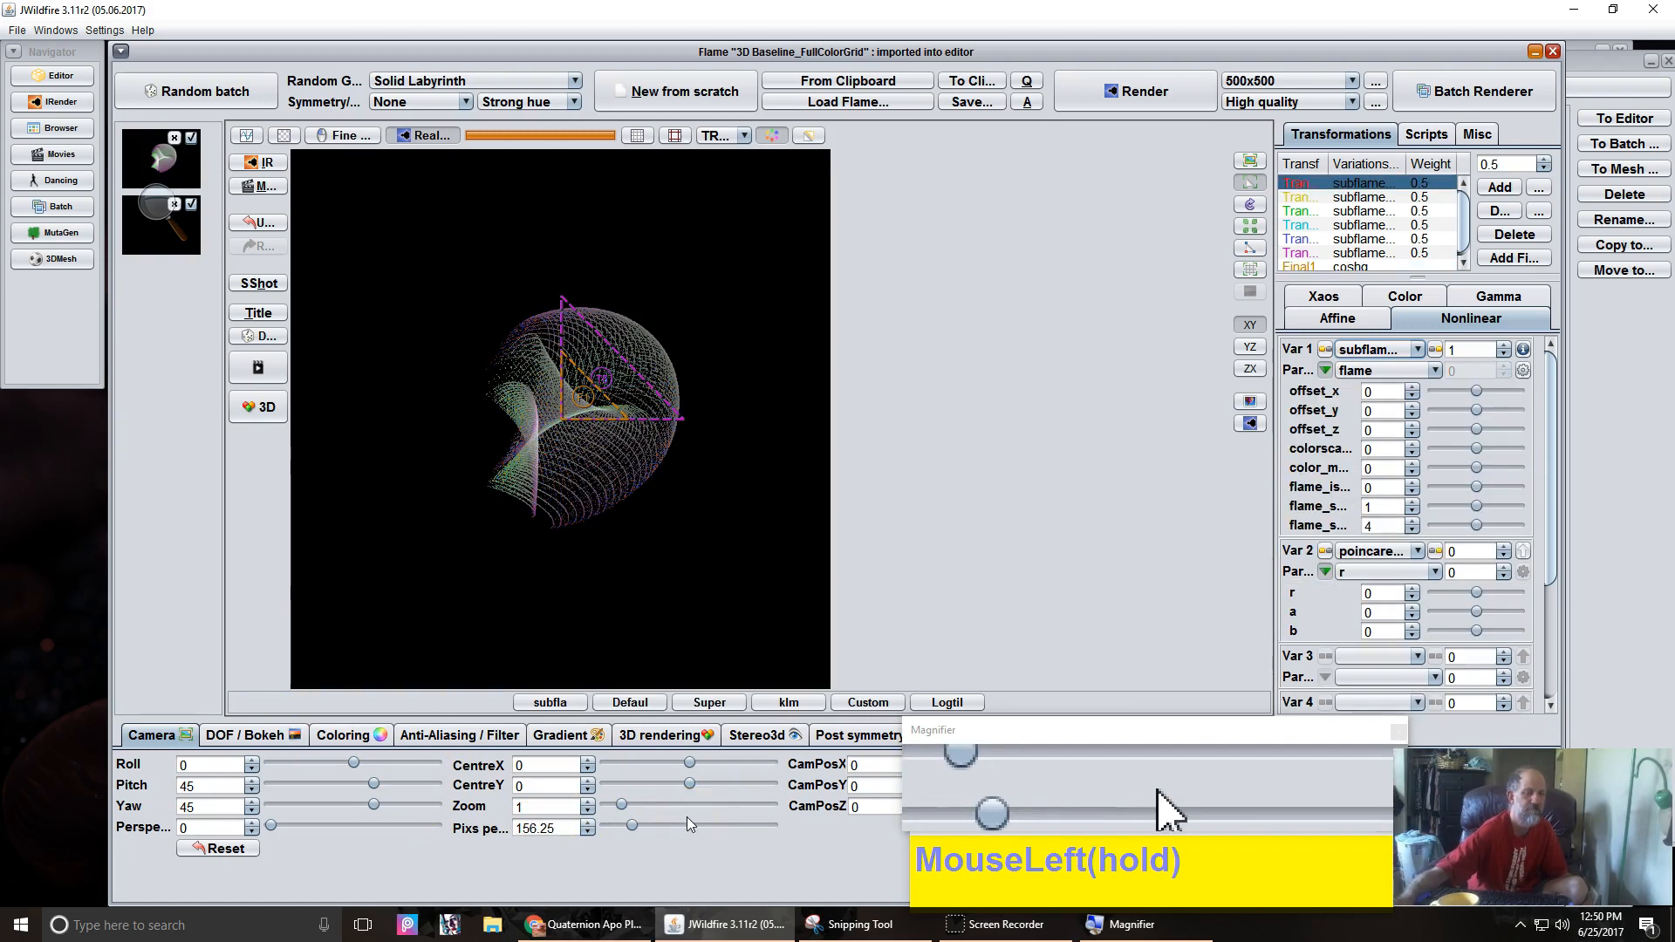
{"action": "left_click_drag", "start_coordinate": [688, 817], "coordinate": [688, 817]}
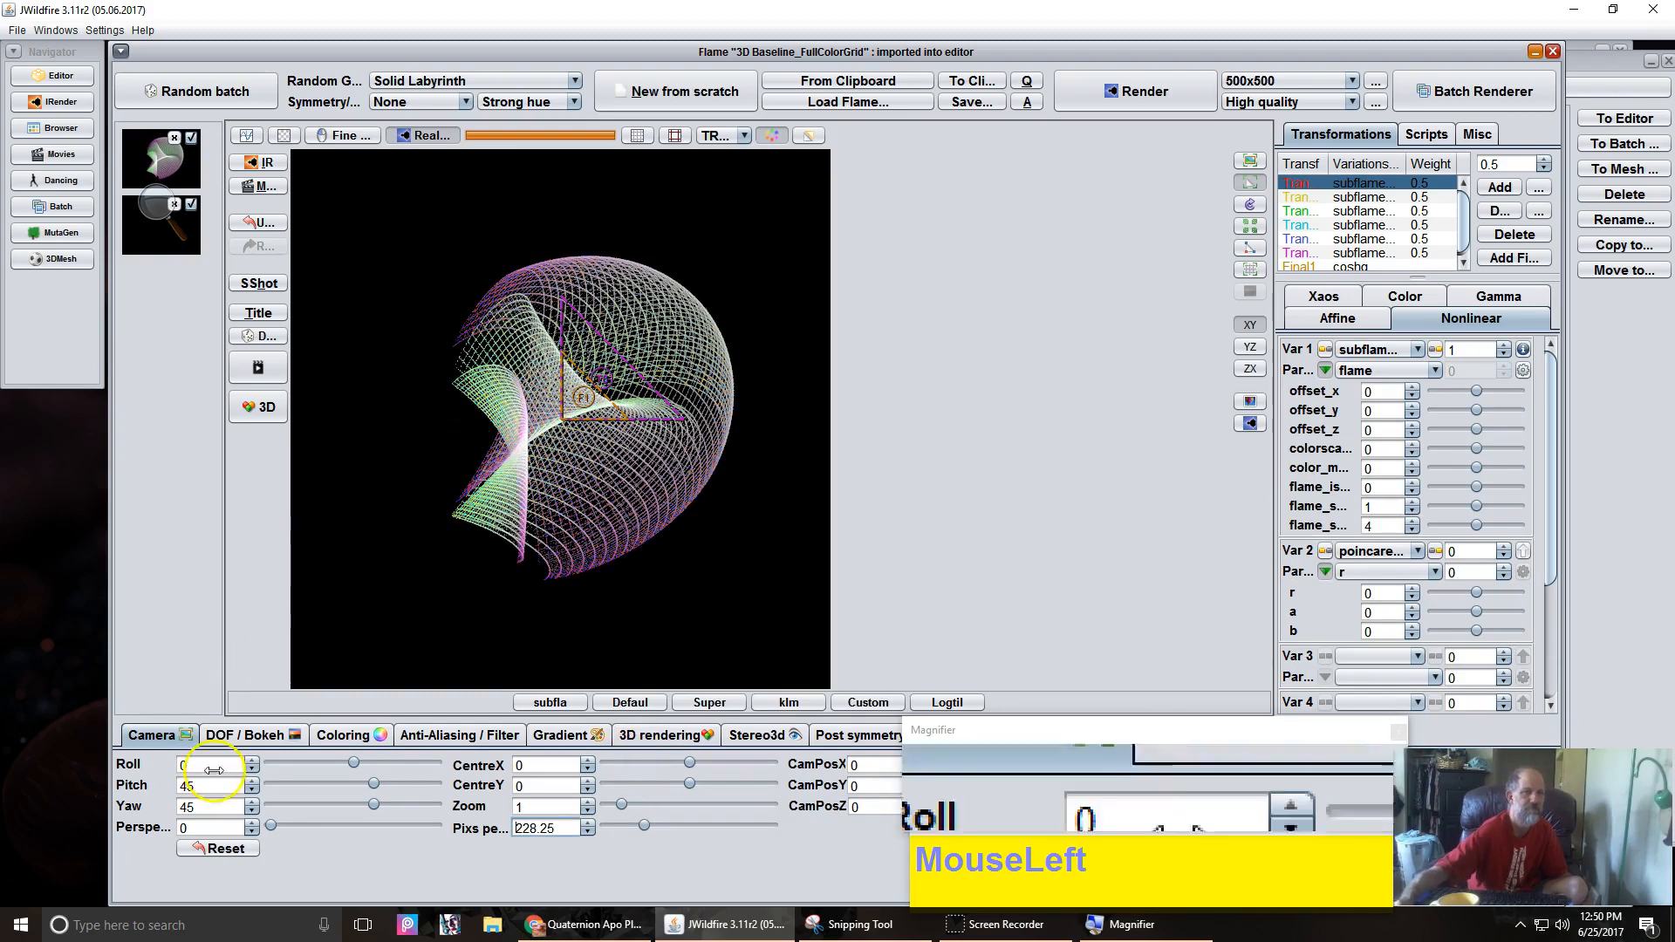
Rotate the final transform about a quarter turn counterclockwise in the XY plane and enlarge its triangle slightly.
{"action": "left_click", "coordinate": [1339, 265]}
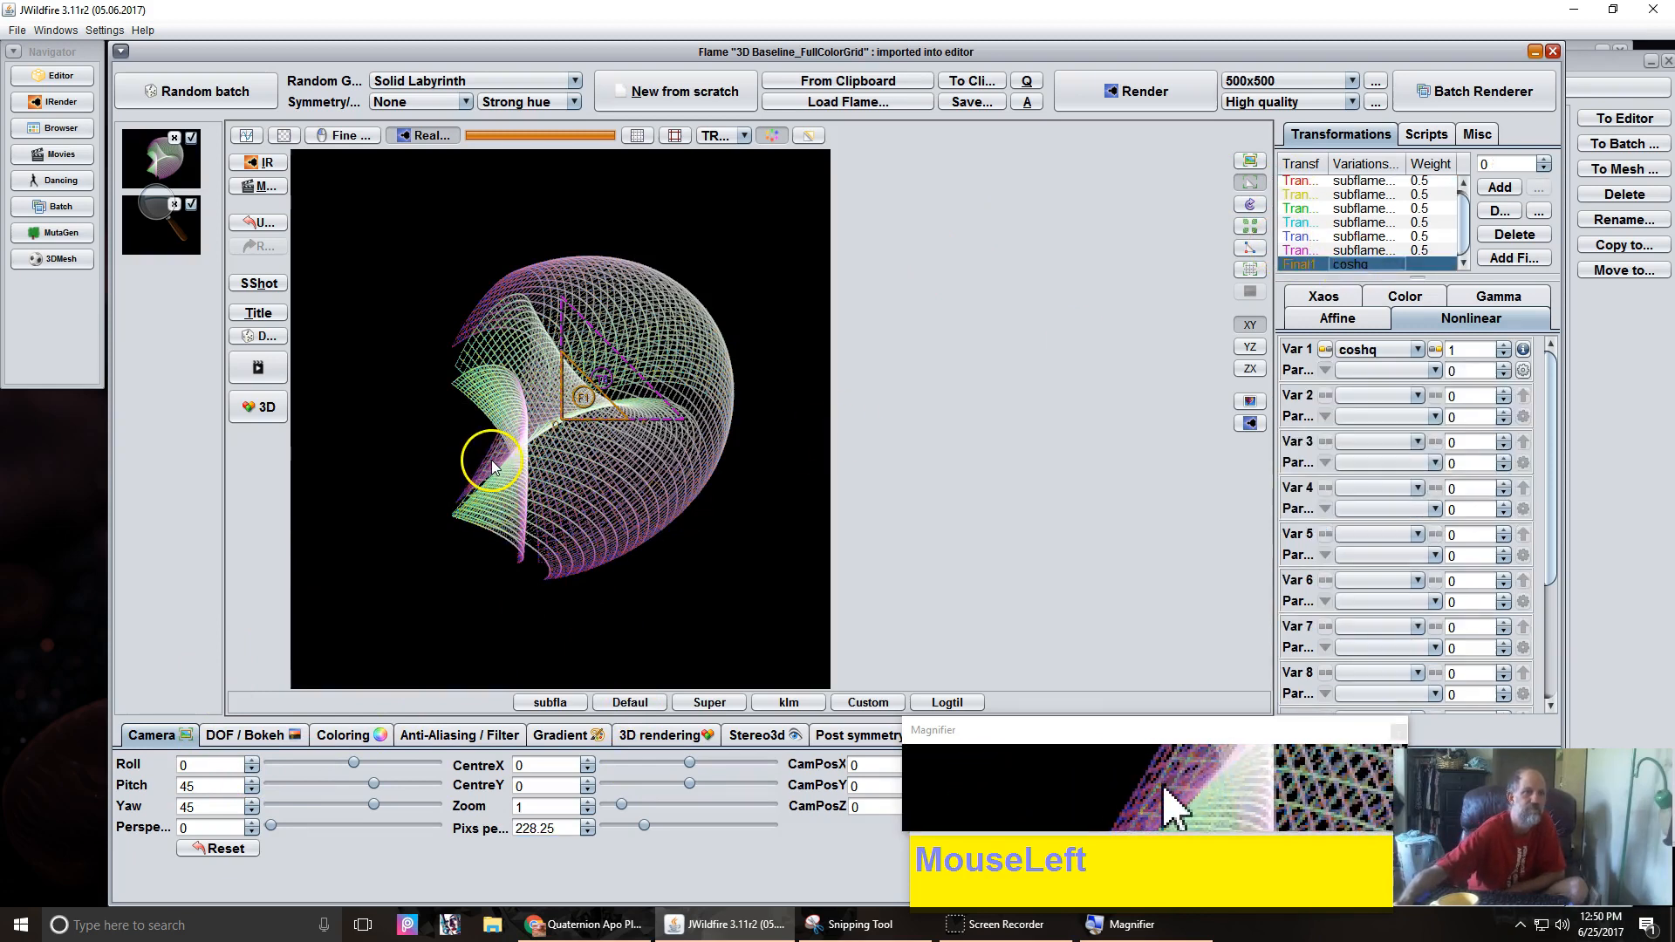
{"action": "left_click_drag", "start_coordinate": [495, 464], "coordinate": [890, 475]}
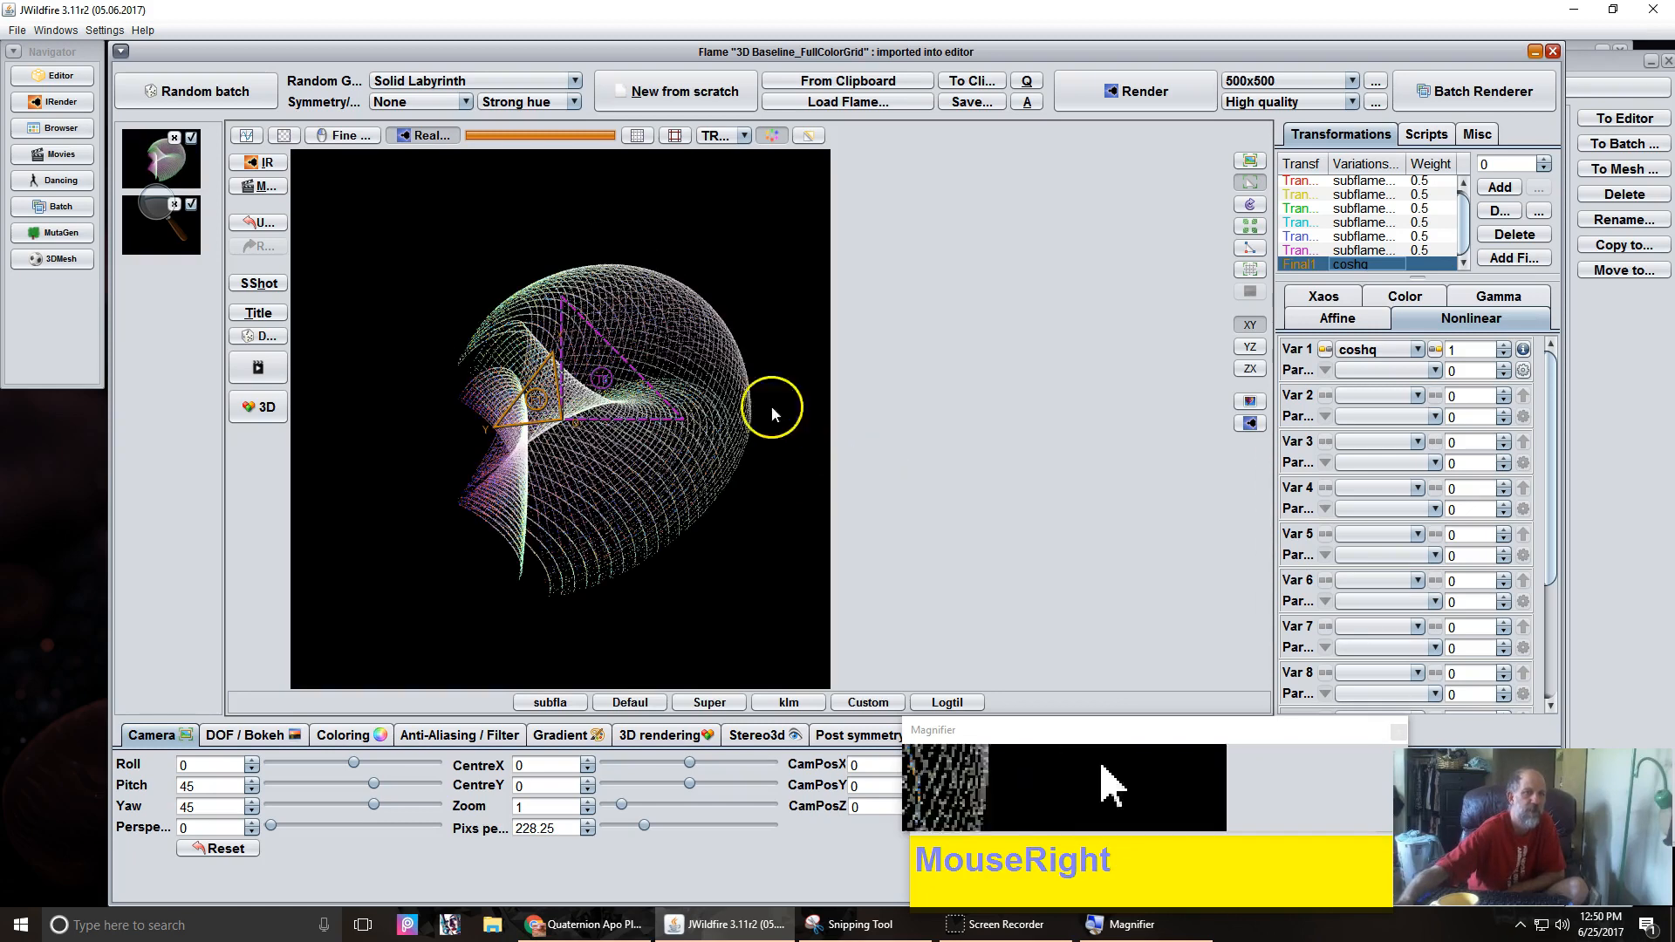
{"action": "scroll", "coordinate": [559, 410], "scroll_direction": "up", "scroll_amount": 1}
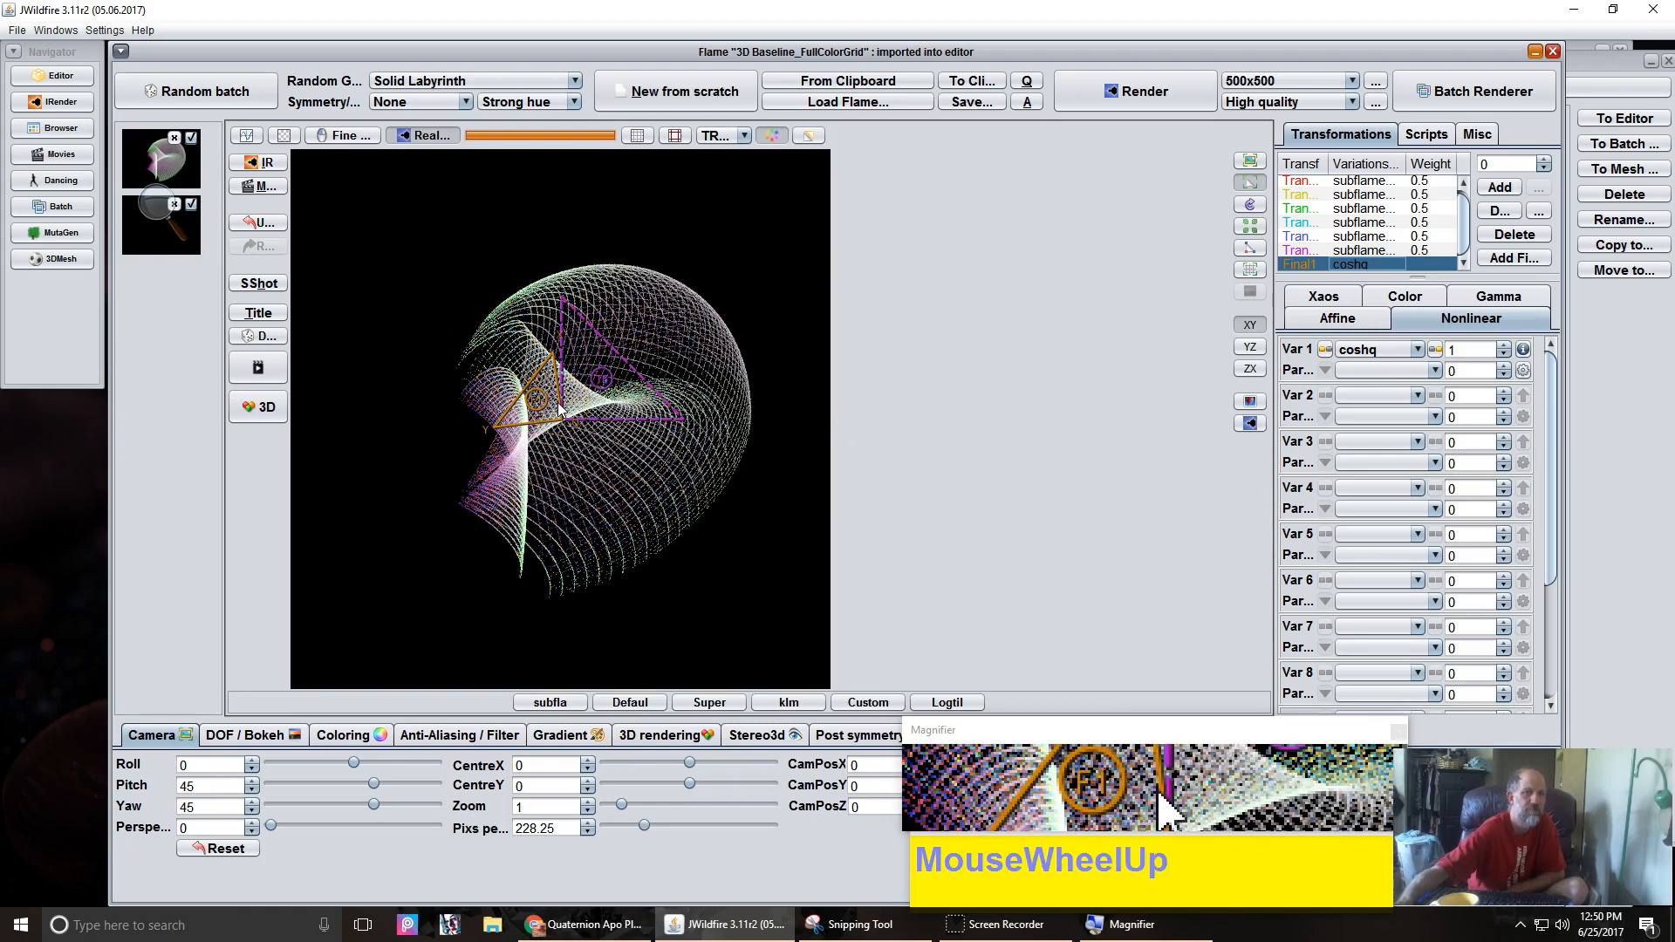
{"action": "scroll", "coordinate": [558, 410], "scroll_direction": "up", "scroll_amount": 1}
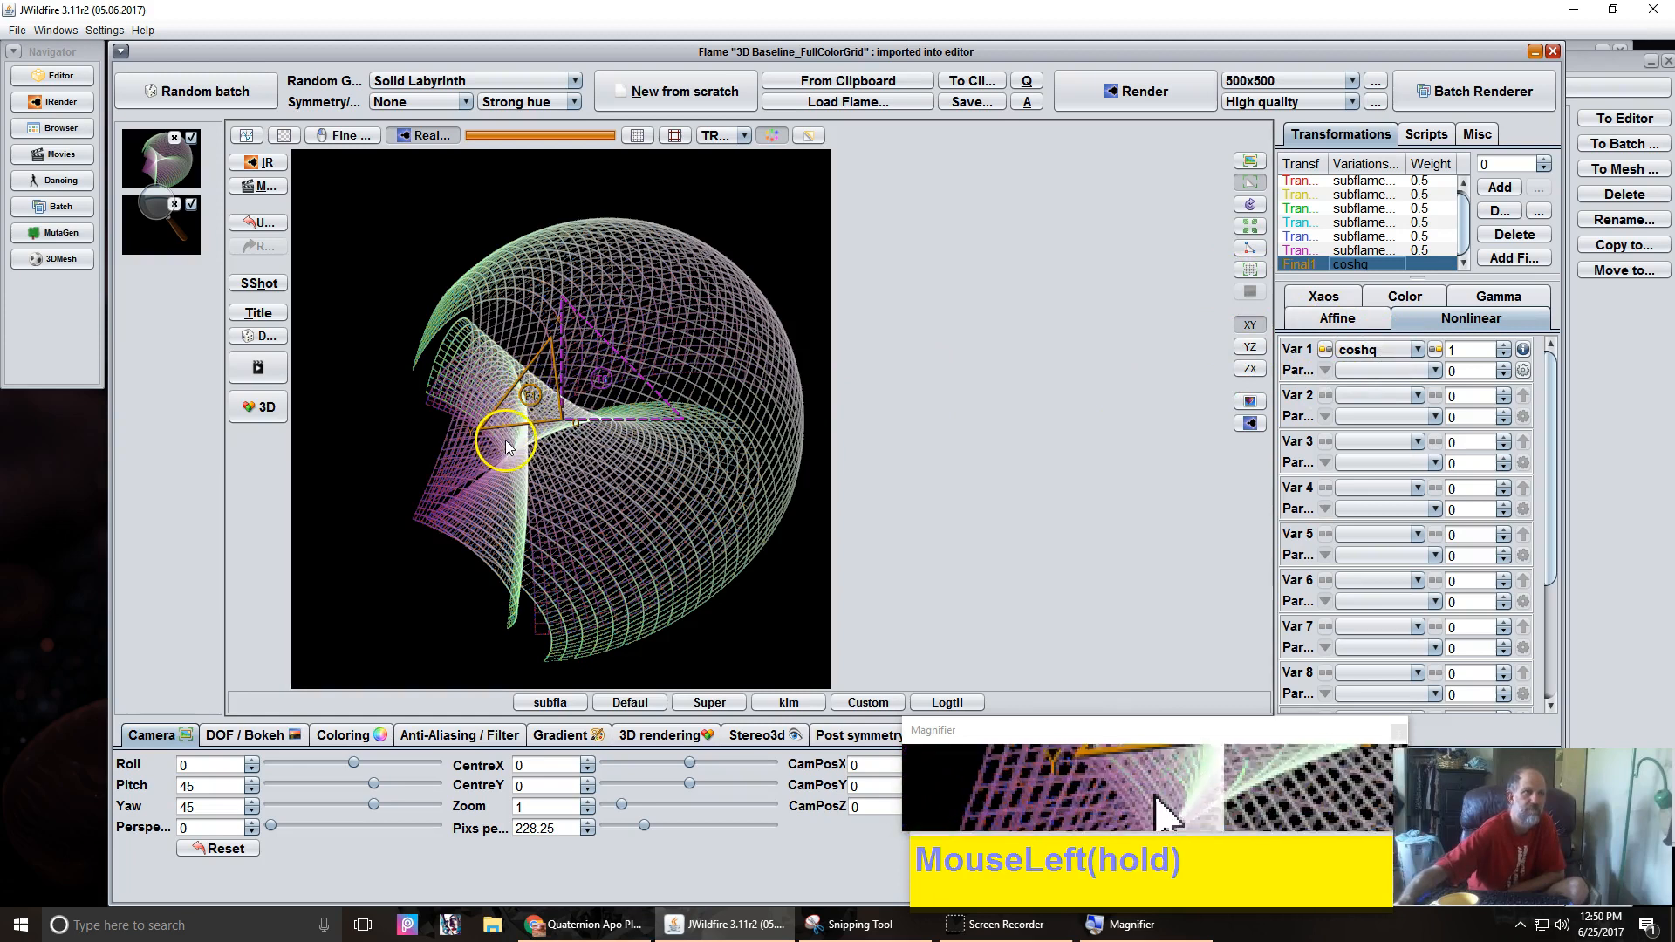
Move the final transform's triangle around the XY plane, leaving it slightly below its starting position.
{"action": "left_click_drag", "start_coordinate": [508, 447], "coordinate": [499, 458]}
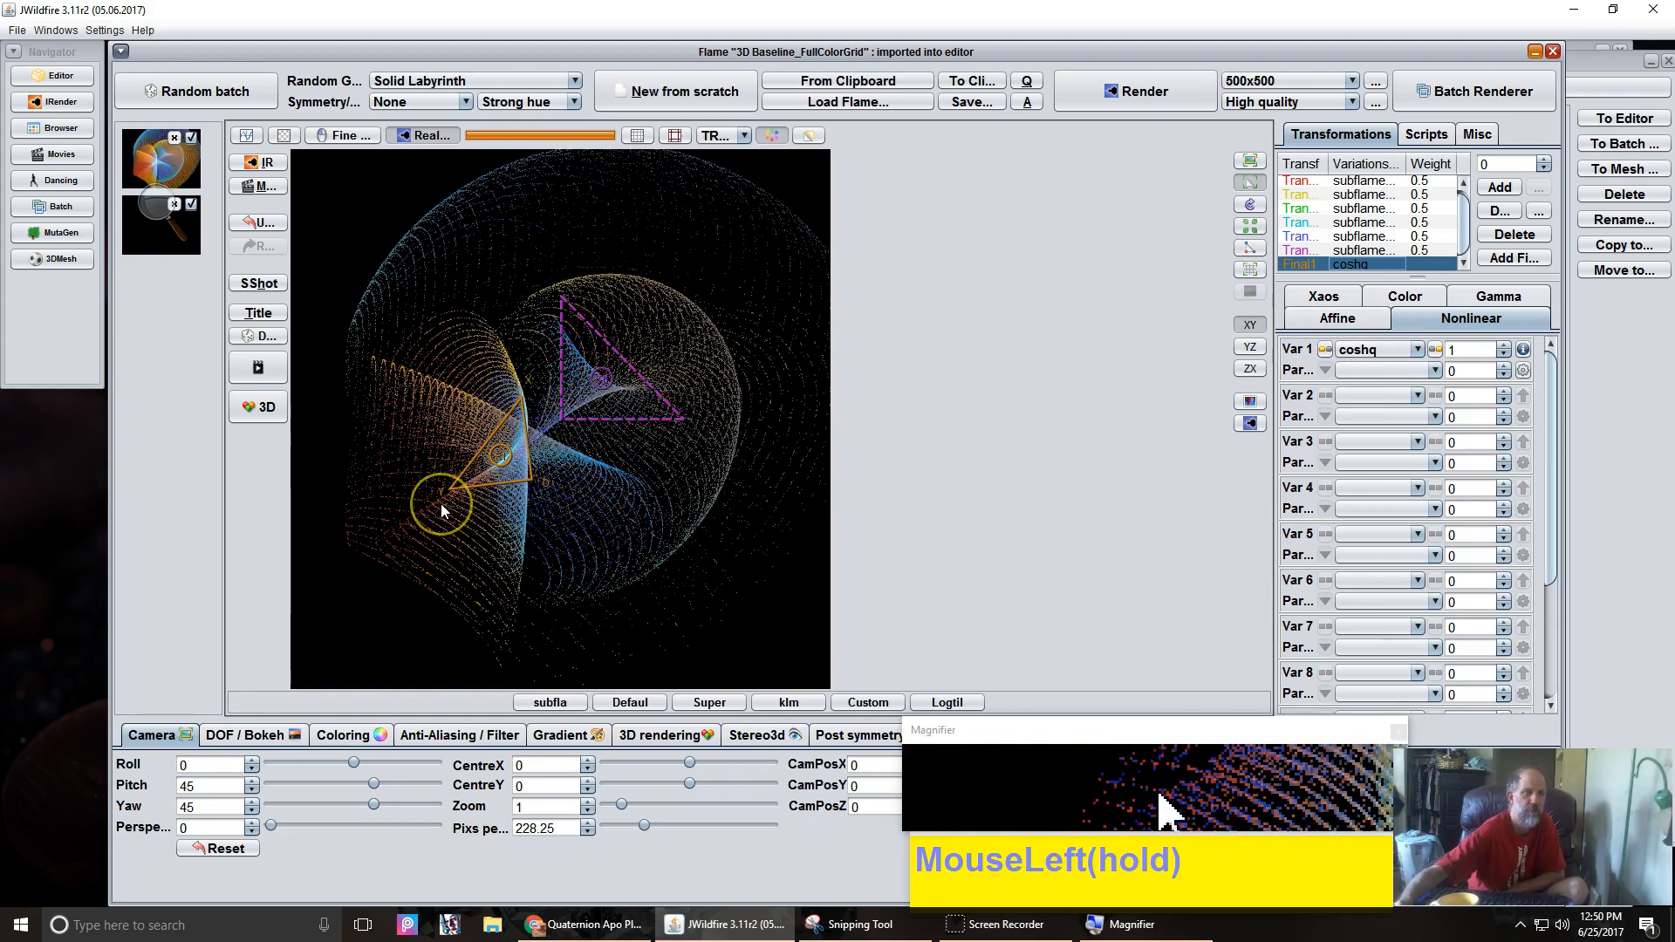
{"action": "left_click_drag", "start_coordinate": [442, 504], "coordinate": [513, 473]}
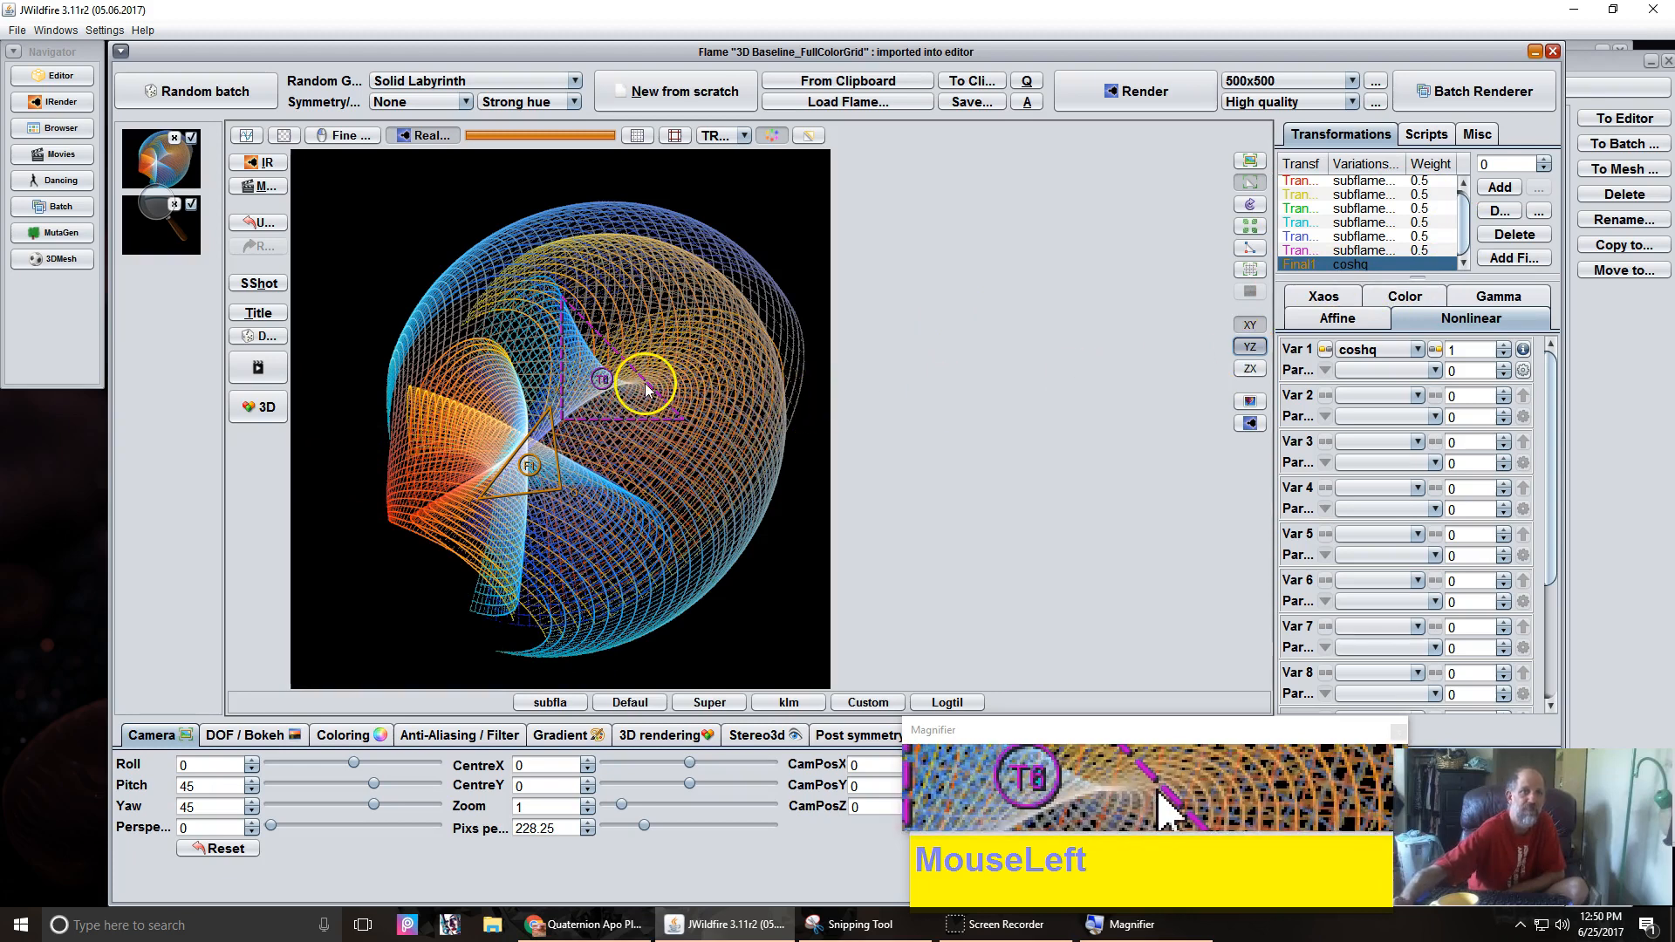
Rotate the final transform about 110 degrees counterclockwise in the YZ plane.
{"action": "right_click", "coordinate": [525, 450]}
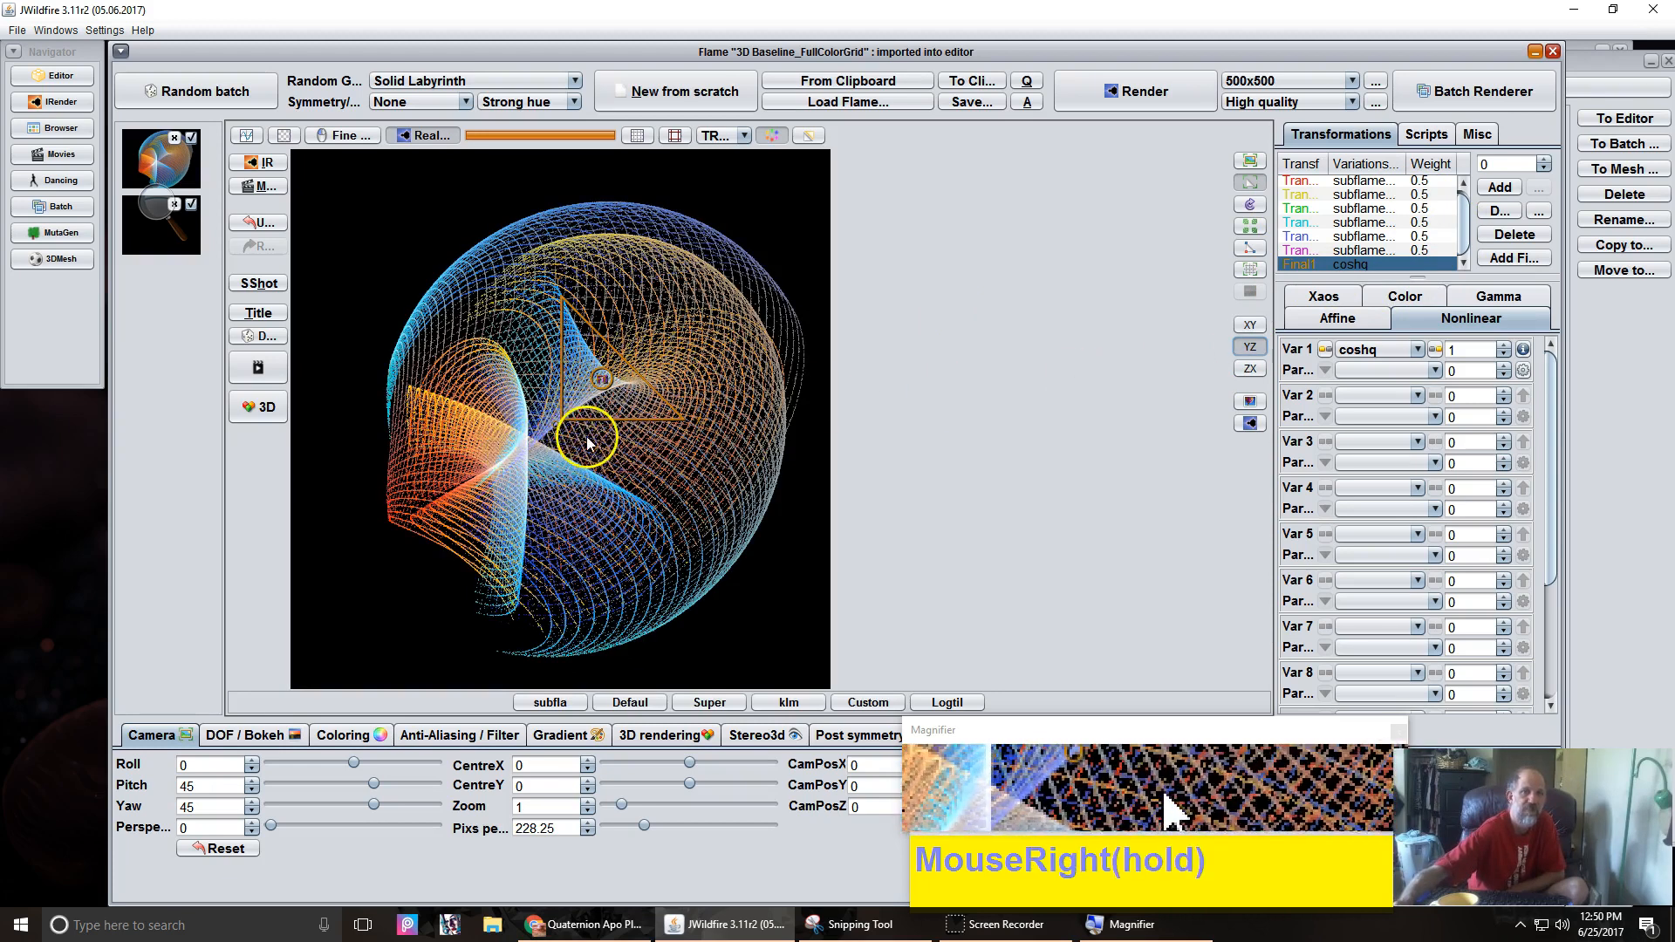
{"action": "left_click_drag", "start_coordinate": [590, 436], "coordinate": [598, 434]}
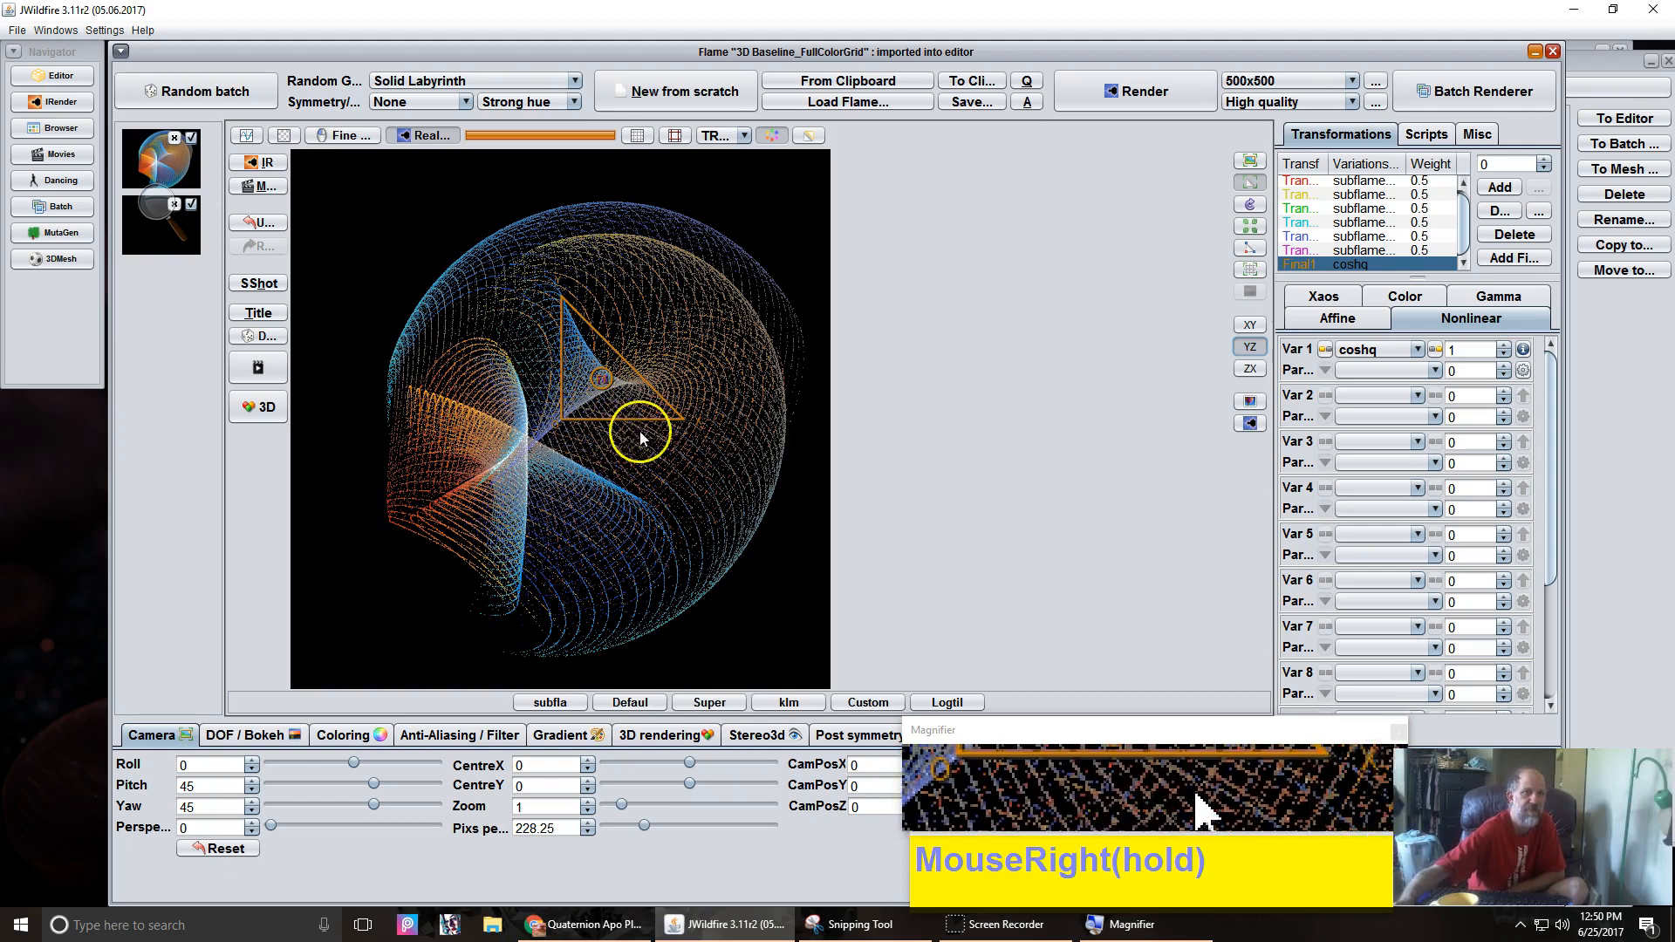
{"action": "left_click_drag", "start_coordinate": [729, 436], "coordinate": [568, 329]}
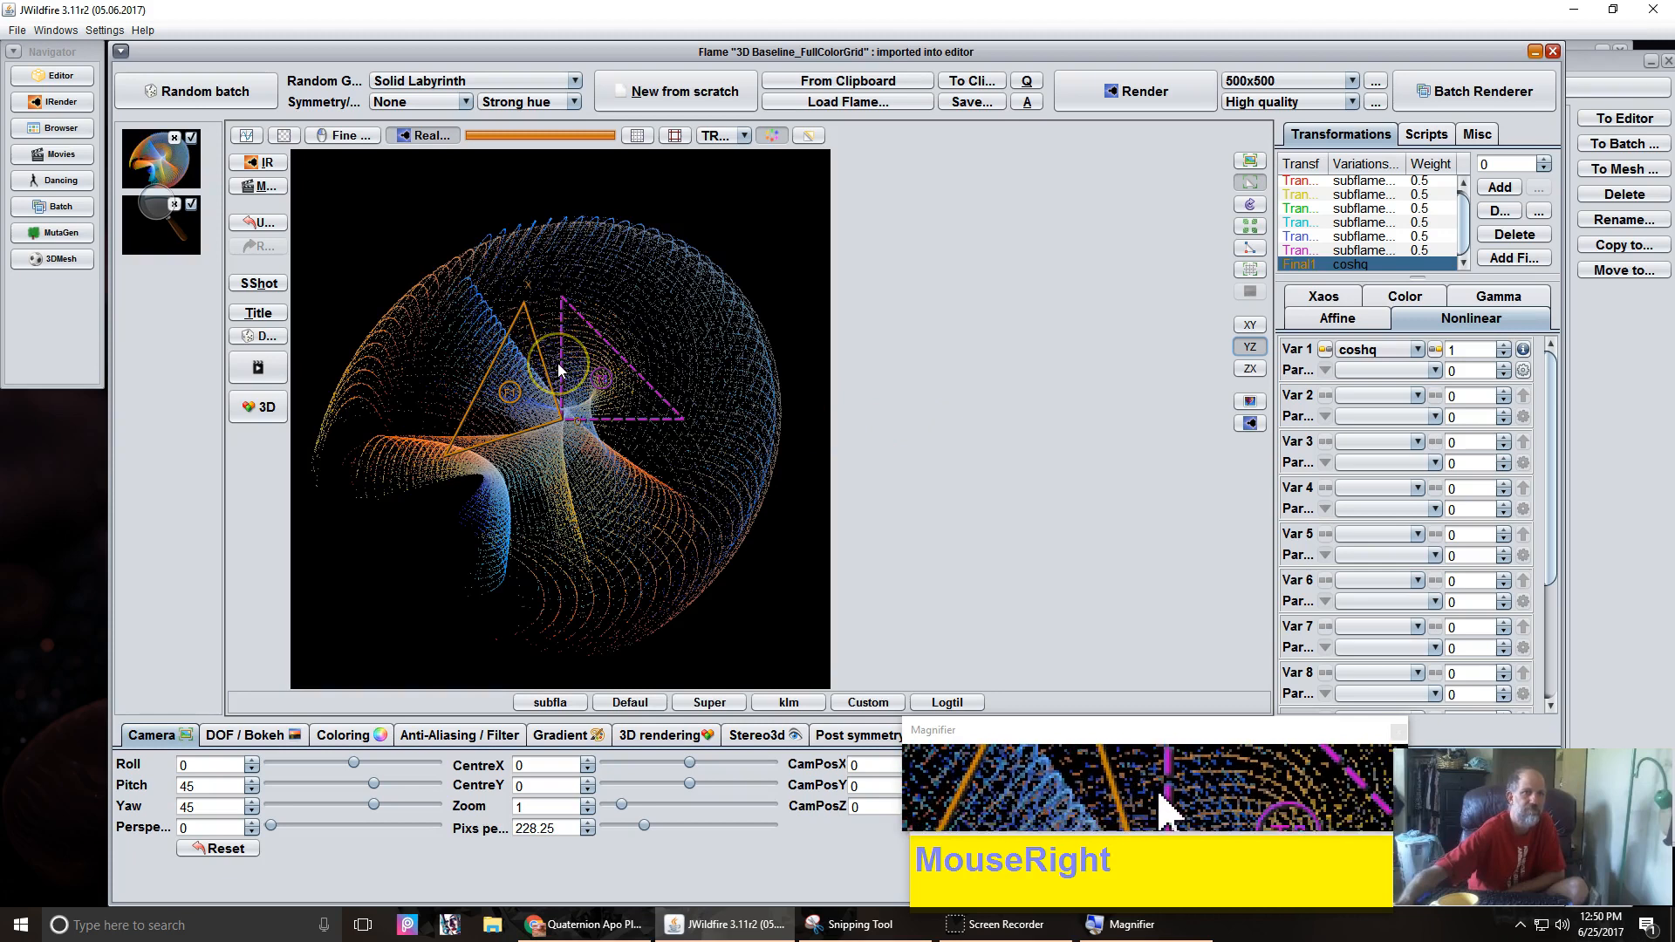
Scale the final transform in the YZ plane until its triangle is about twice the size of the dashed sixth transform's triangle.
{"action": "scroll", "coordinate": [559, 370], "scroll_direction": "down", "scroll_amount": 1}
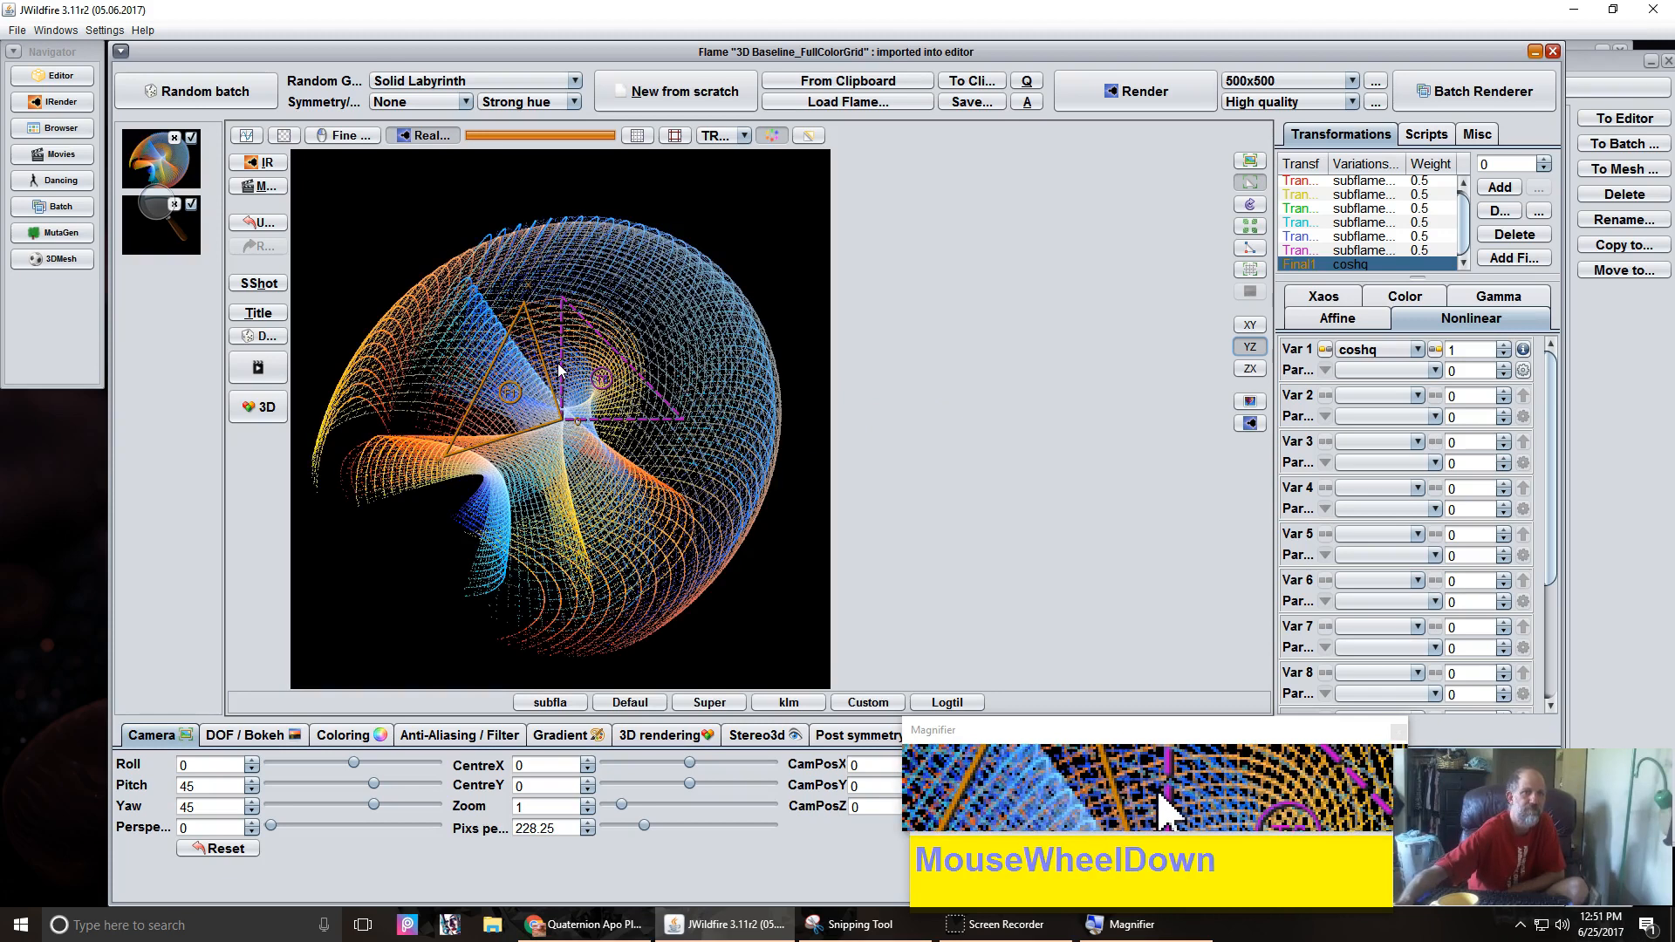
{"action": "scroll", "coordinate": [558, 370], "scroll_direction": "down", "scroll_amount": 1}
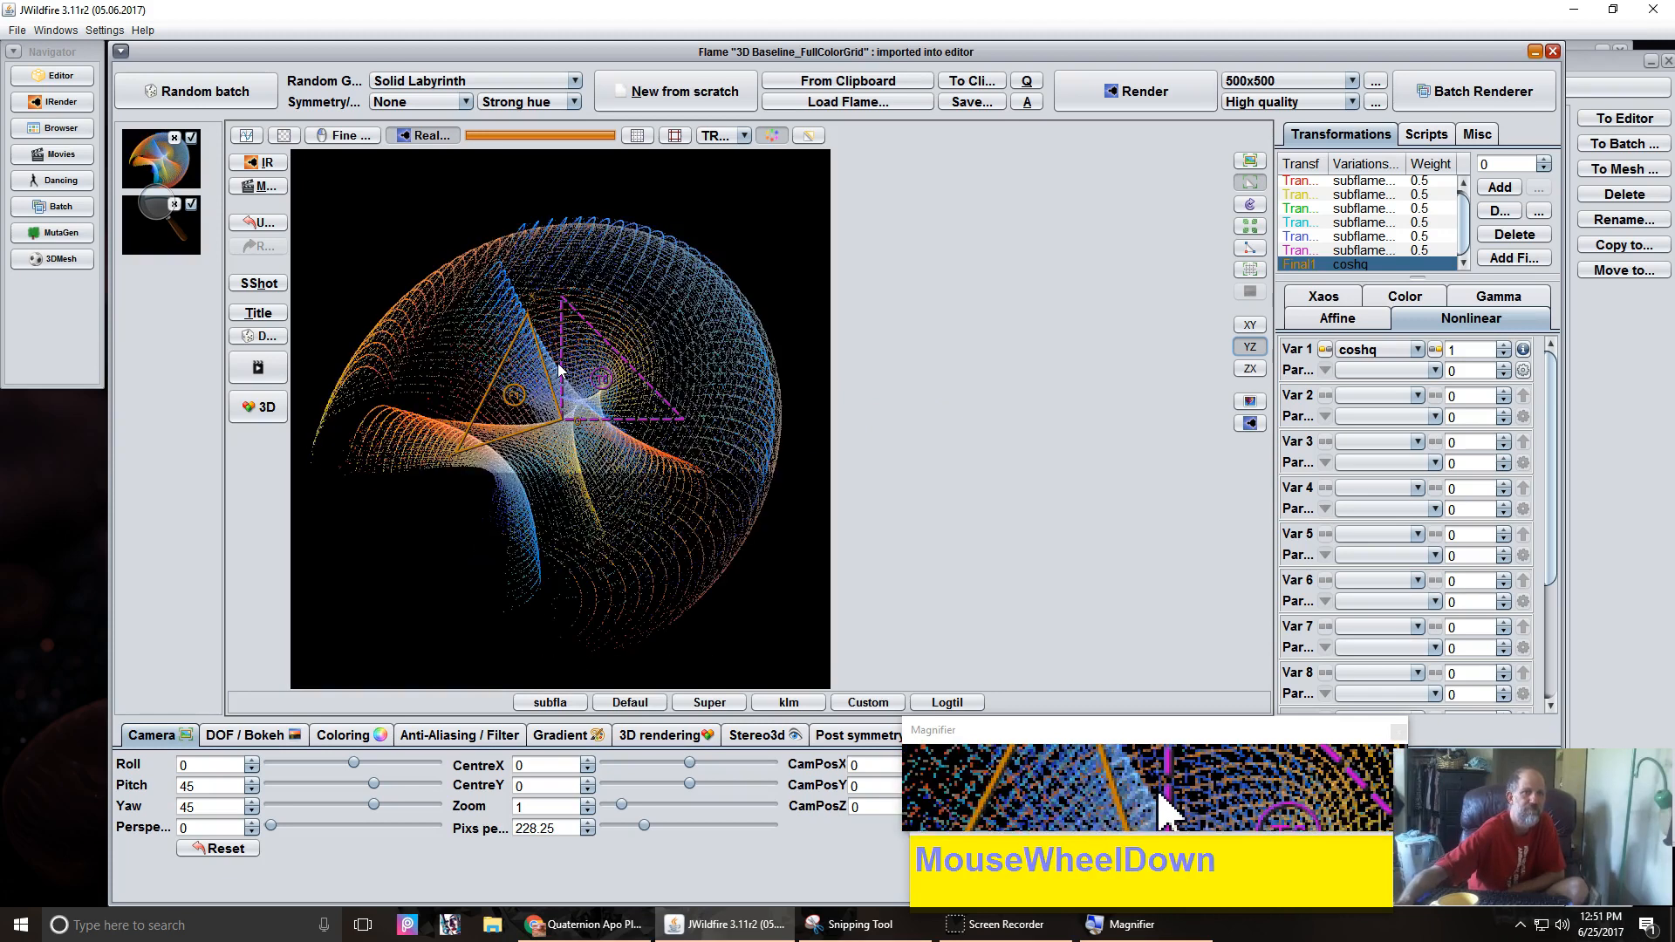
{"action": "scroll", "coordinate": [558, 366], "scroll_direction": "up", "scroll_amount": 1}
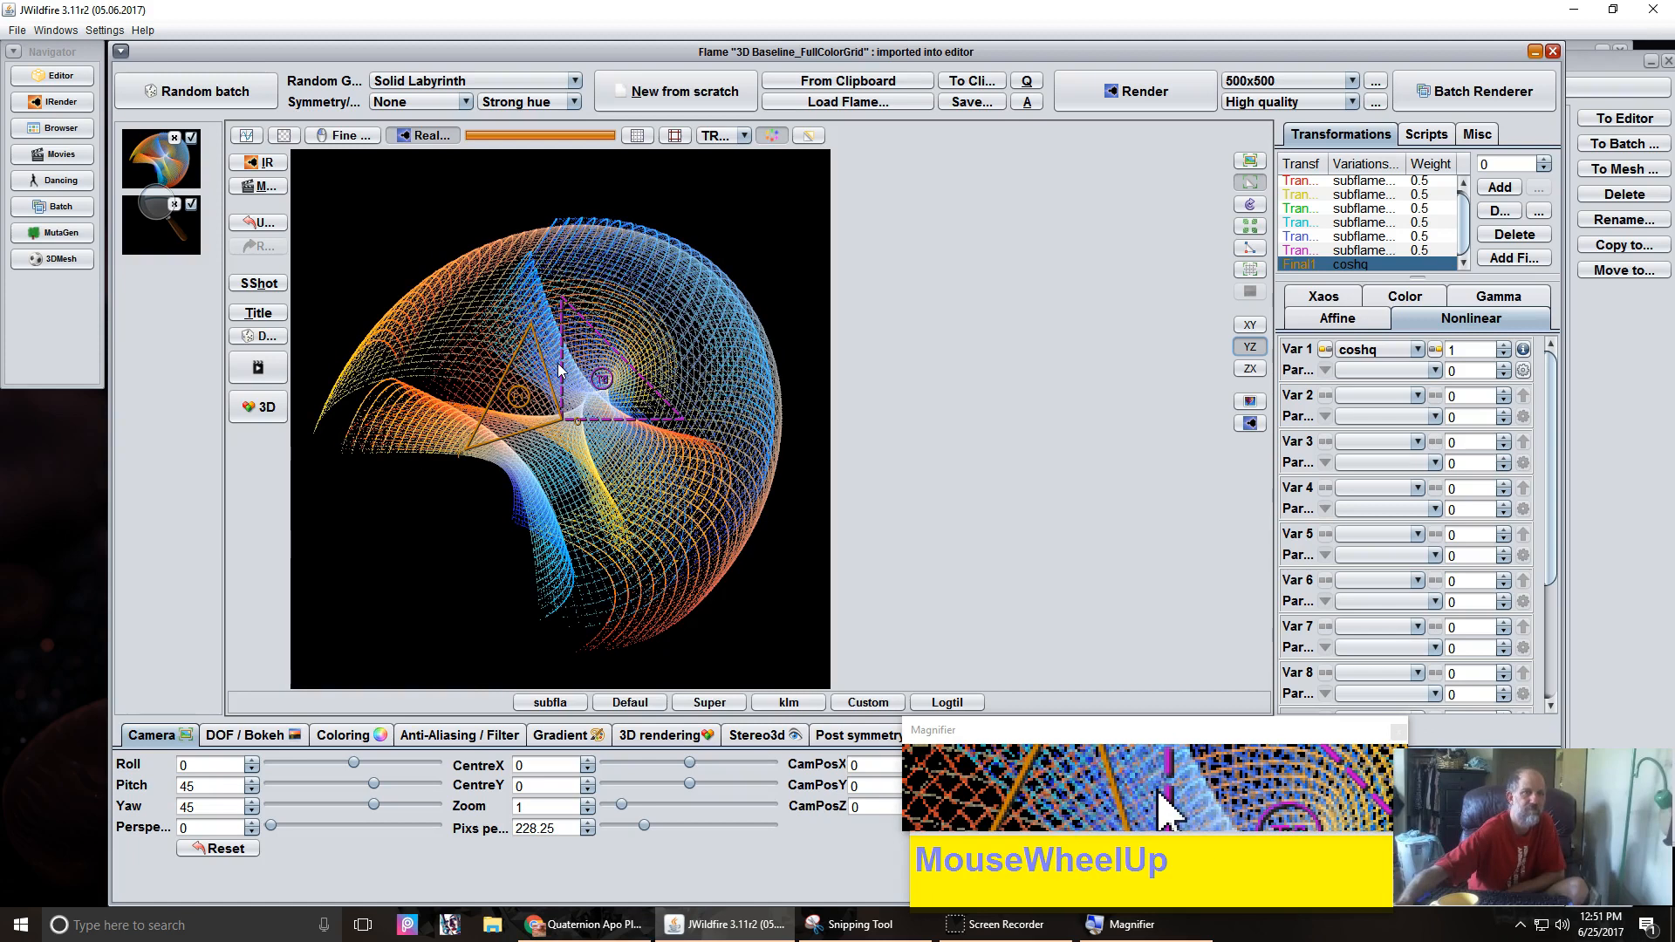
{"action": "scroll", "coordinate": [557, 363], "scroll_direction": "up", "scroll_amount": 1}
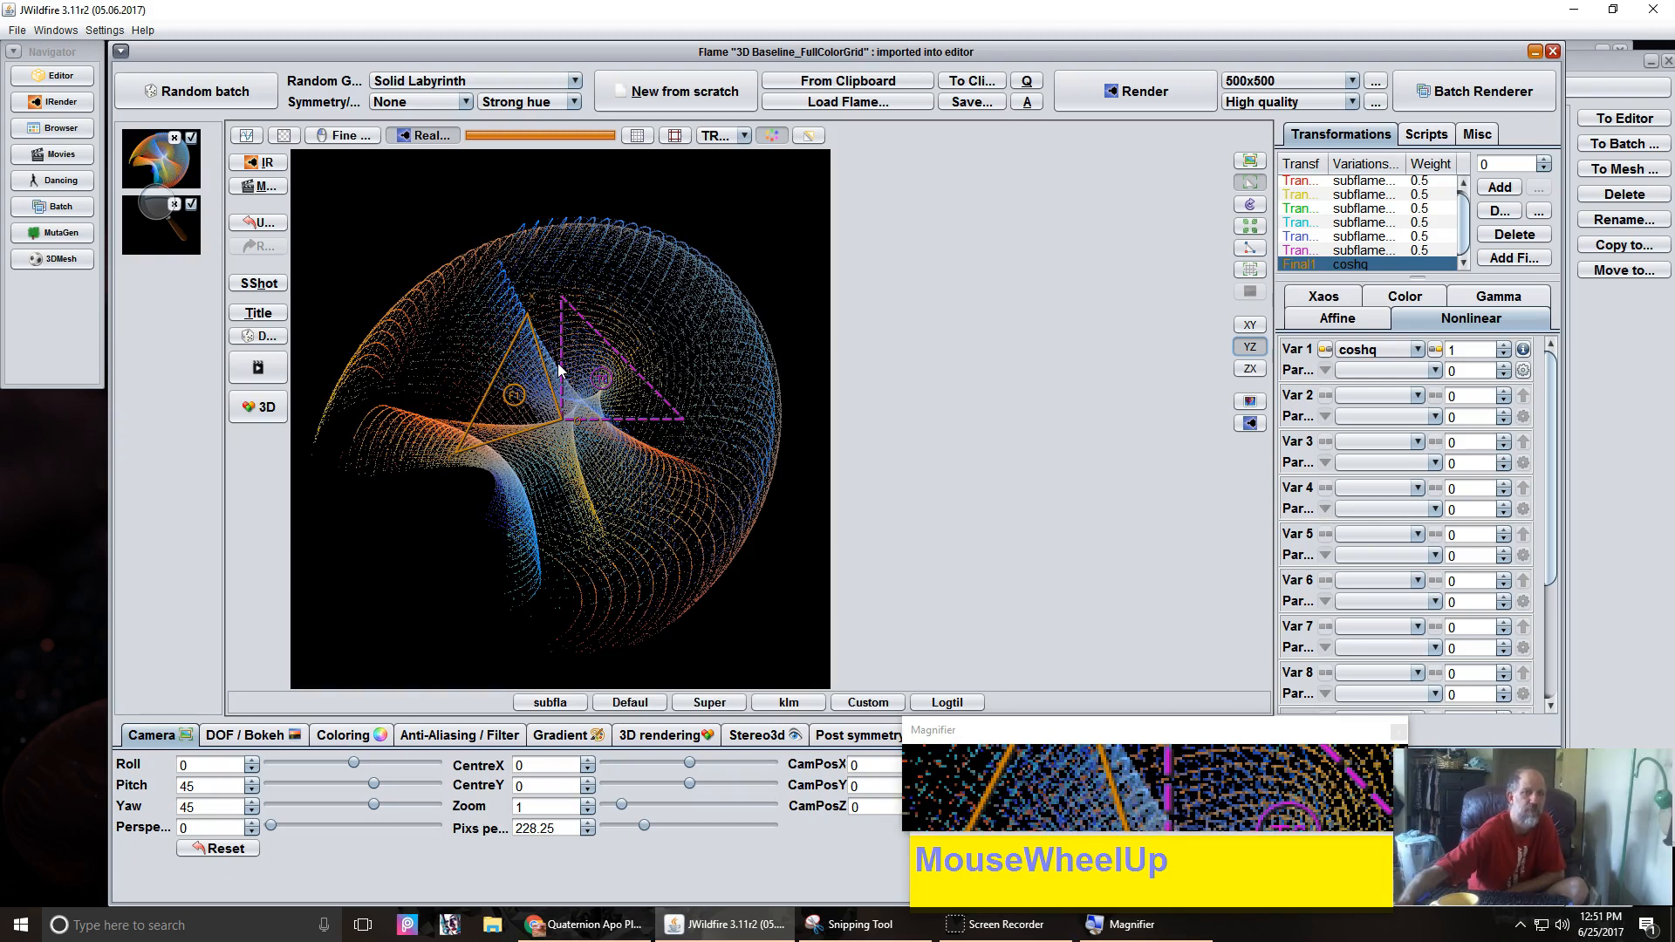
{"action": "scroll", "coordinate": [557, 363], "scroll_direction": "up", "scroll_amount": 5}
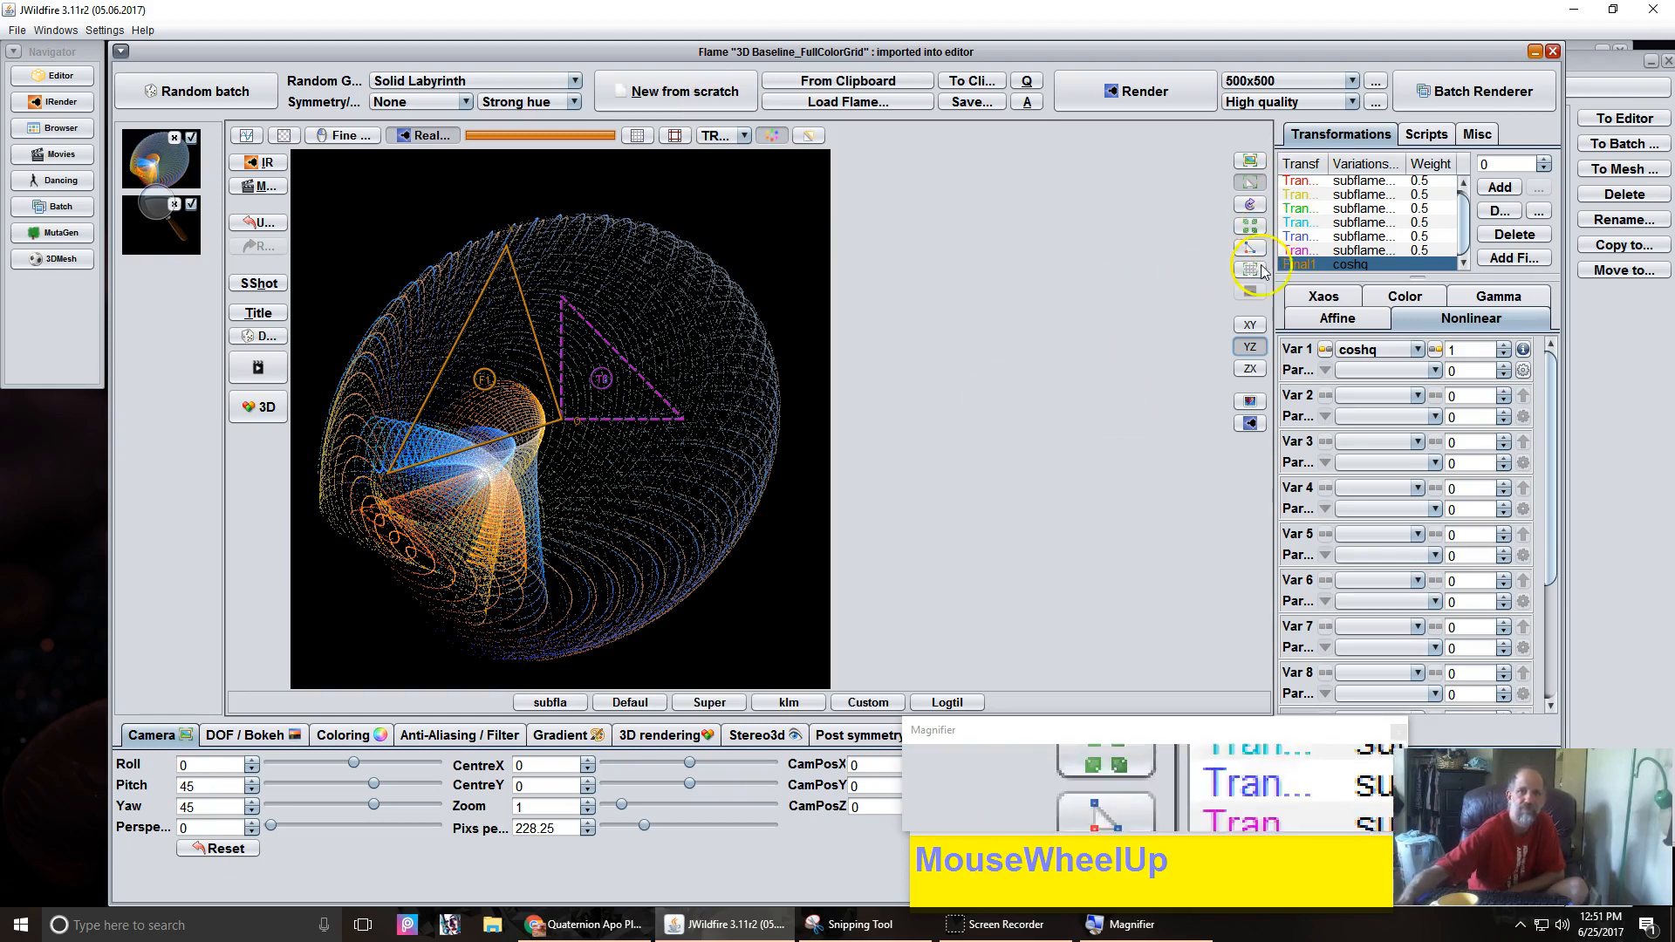
{"action": "left_click", "coordinate": [1245, 370]}
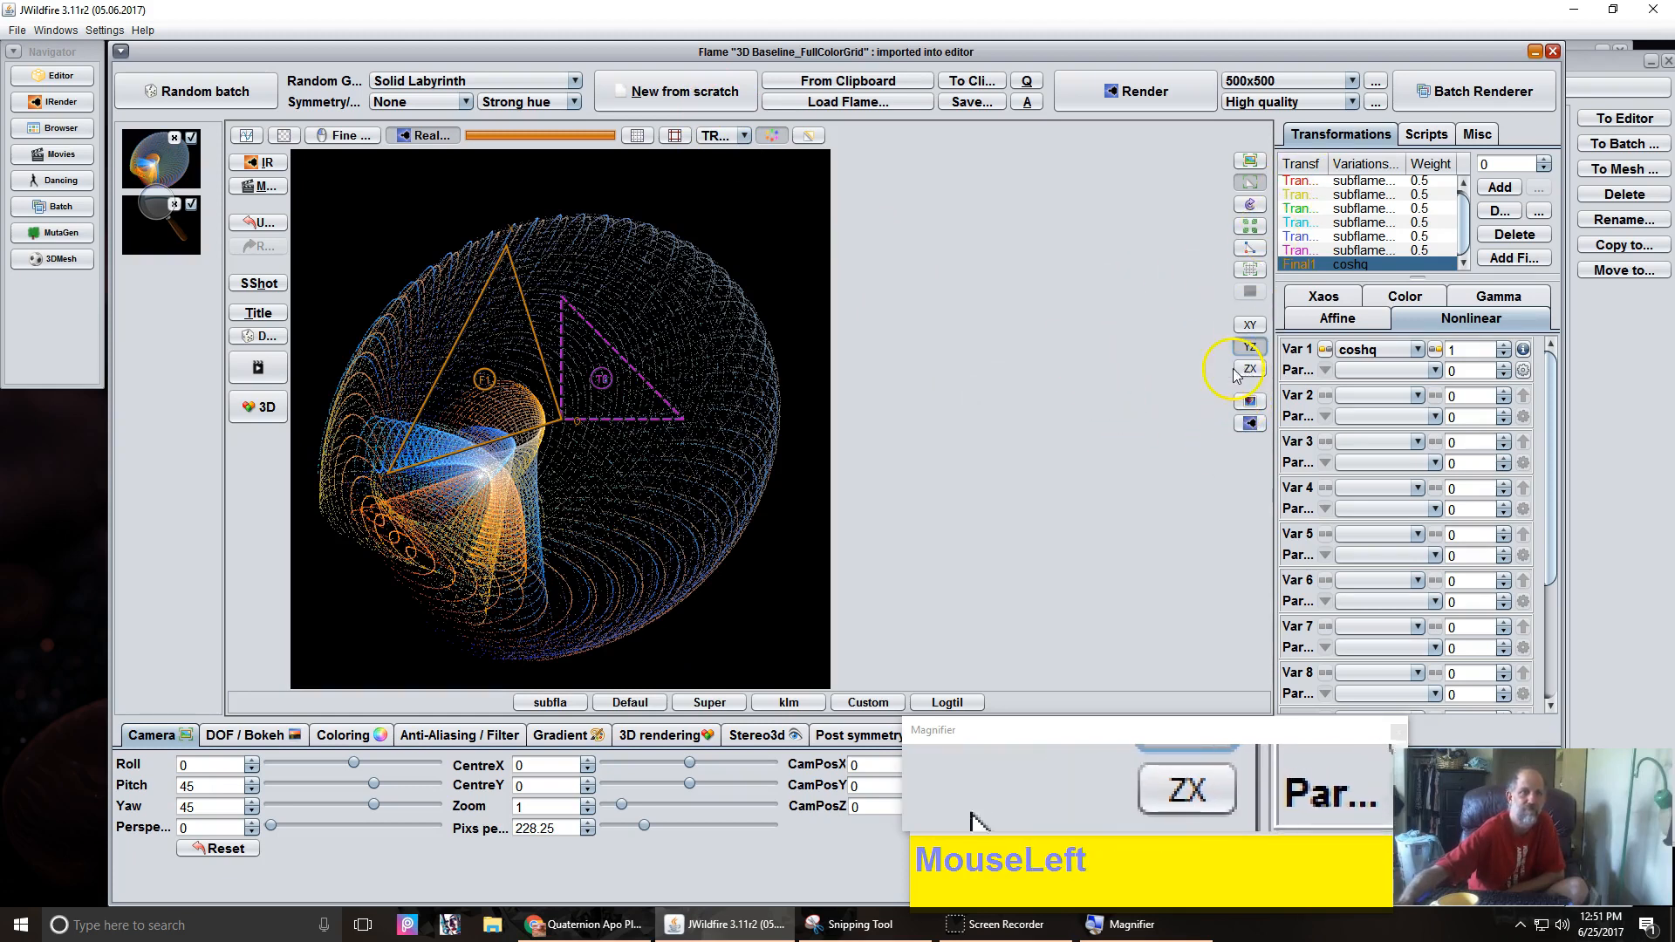
{"action": "scroll", "coordinate": [516, 432], "scroll_direction": "up", "scroll_amount": 4}
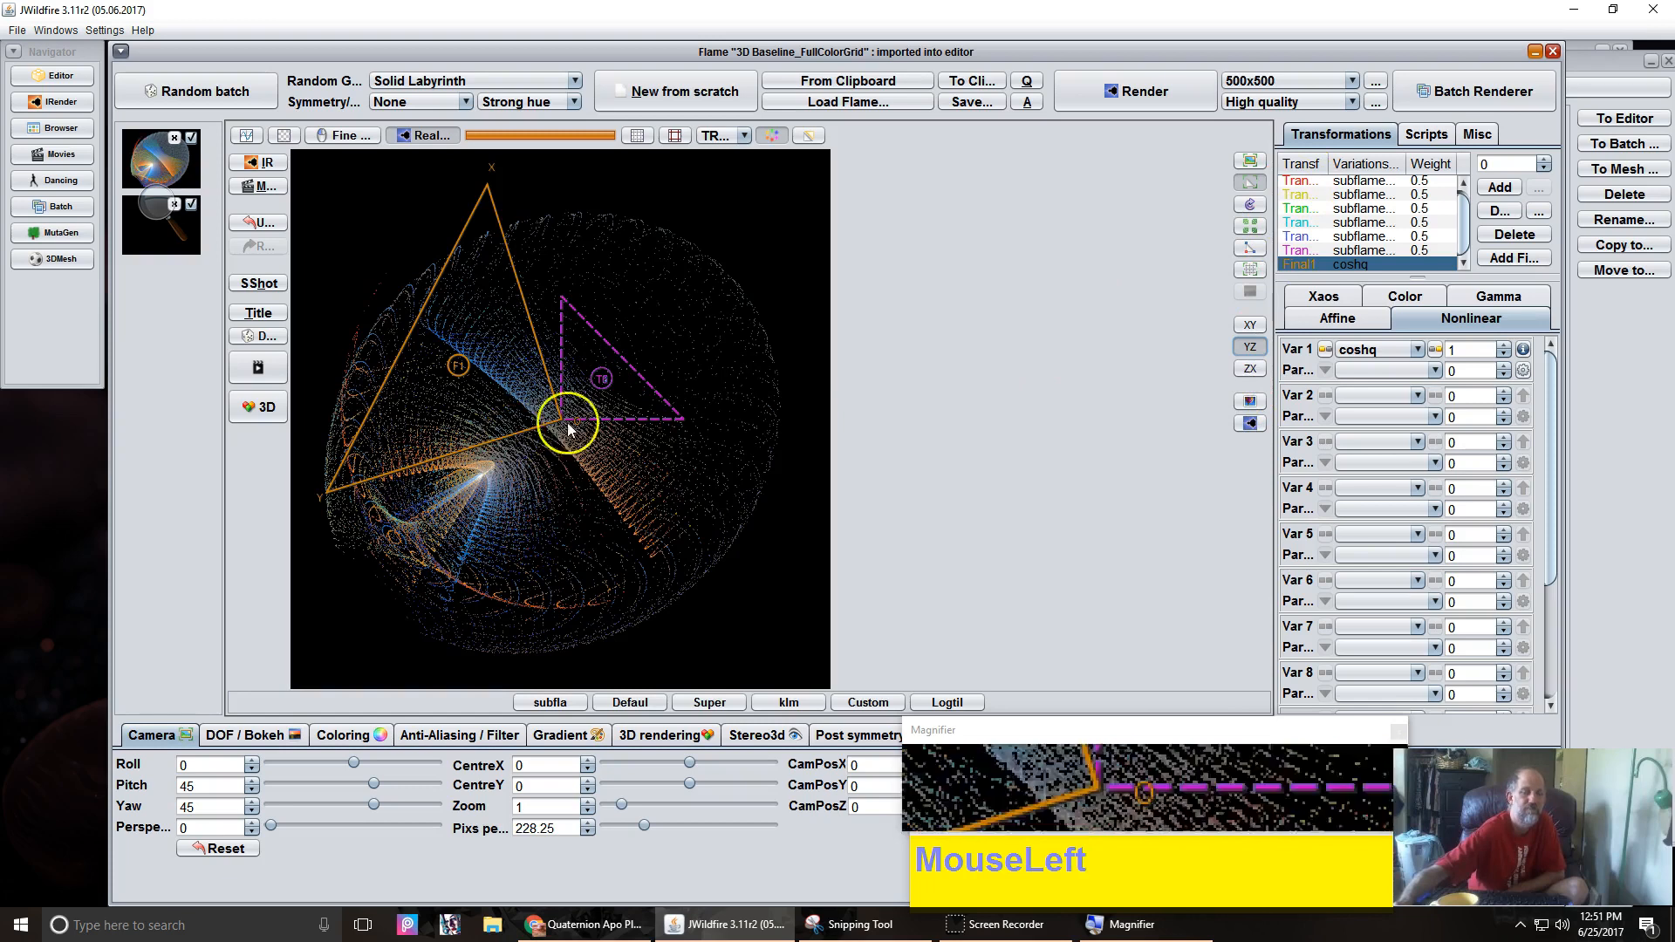
Rotate the final transform about 80 degrees counterclockwise in the ZX plane and shrink its triangle to less than half size.
{"action": "left_click", "coordinate": [1250, 369]}
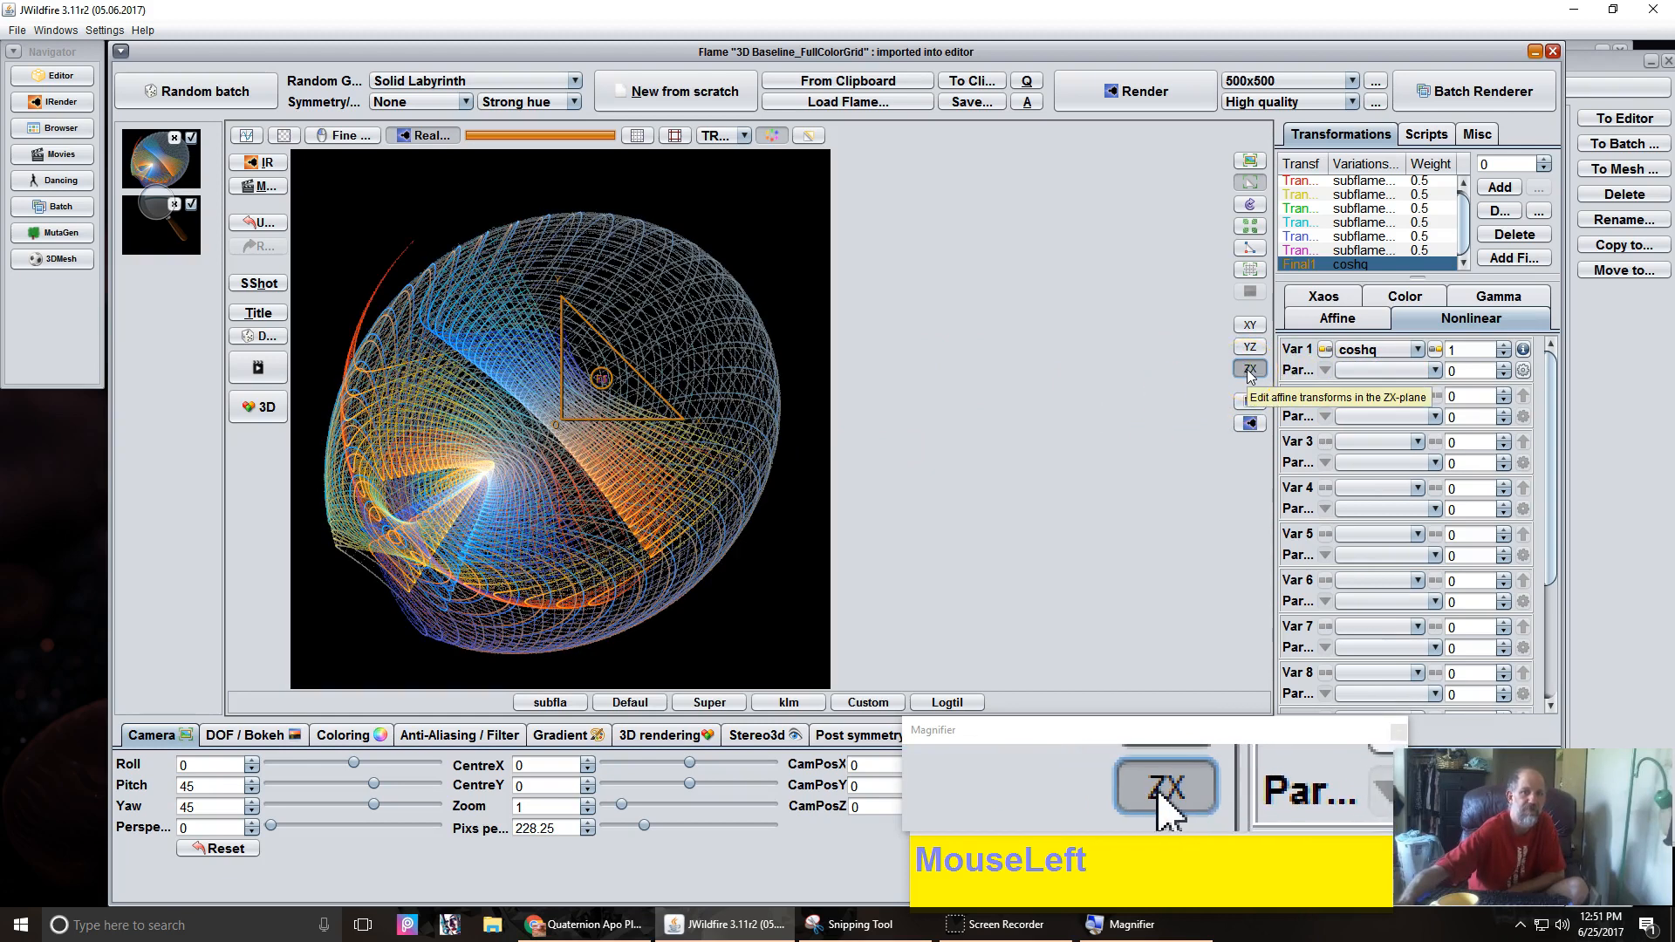
{"action": "right_click", "coordinate": [583, 410]}
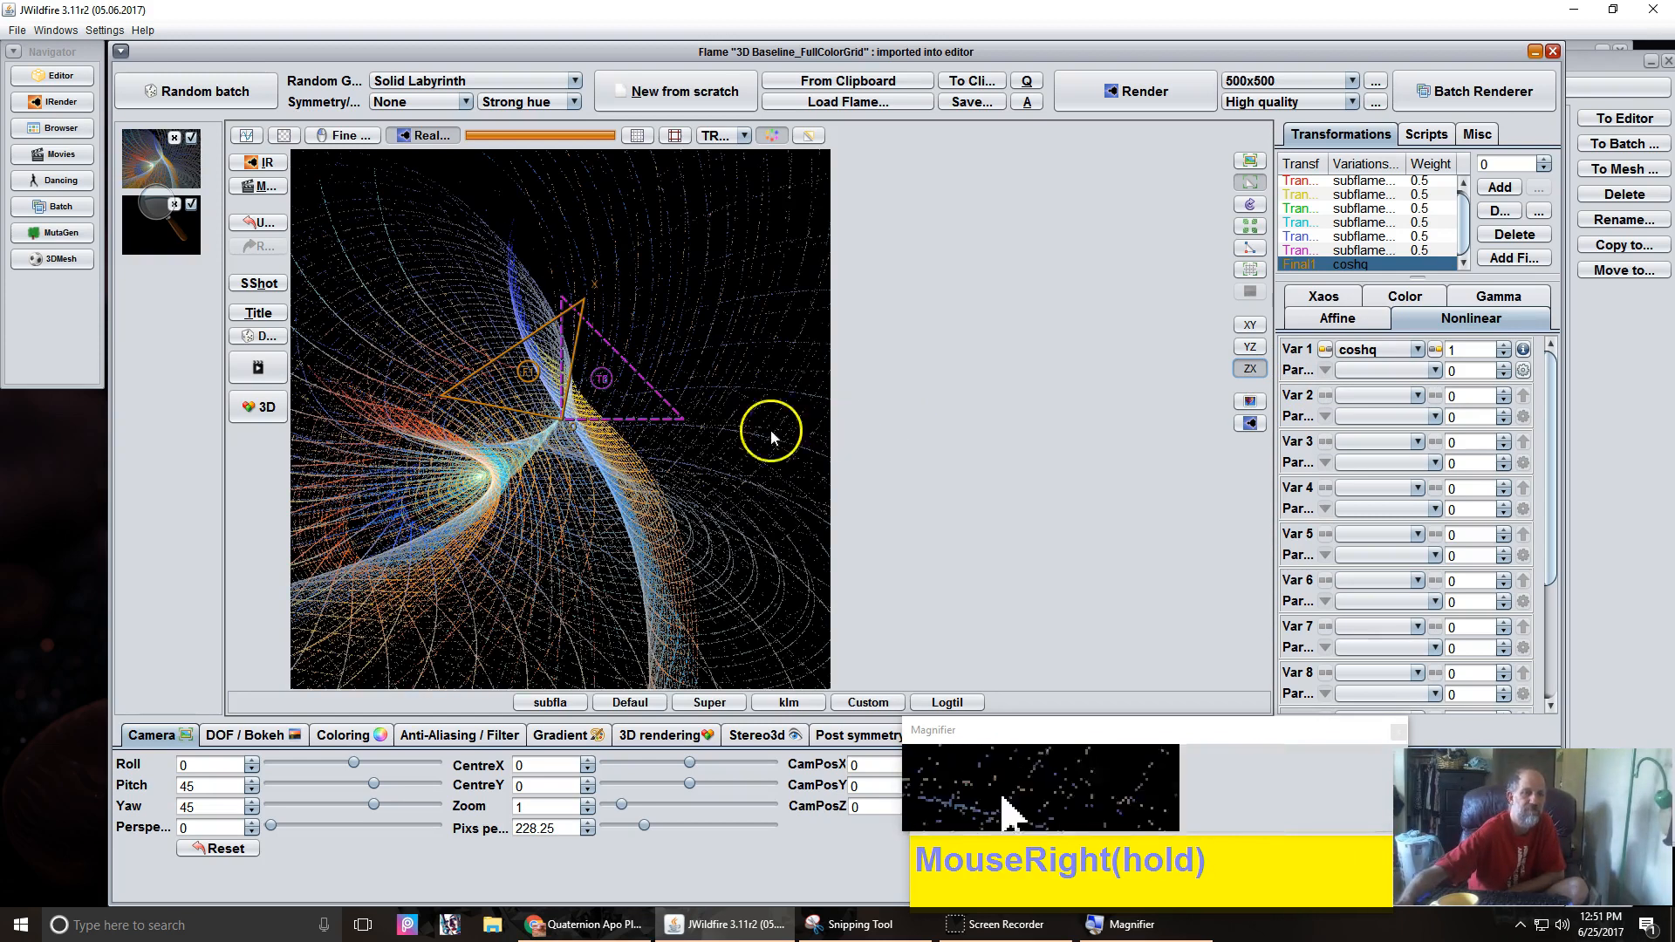
{"action": "scroll", "coordinate": [553, 415], "scroll_direction": "down", "scroll_amount": 1}
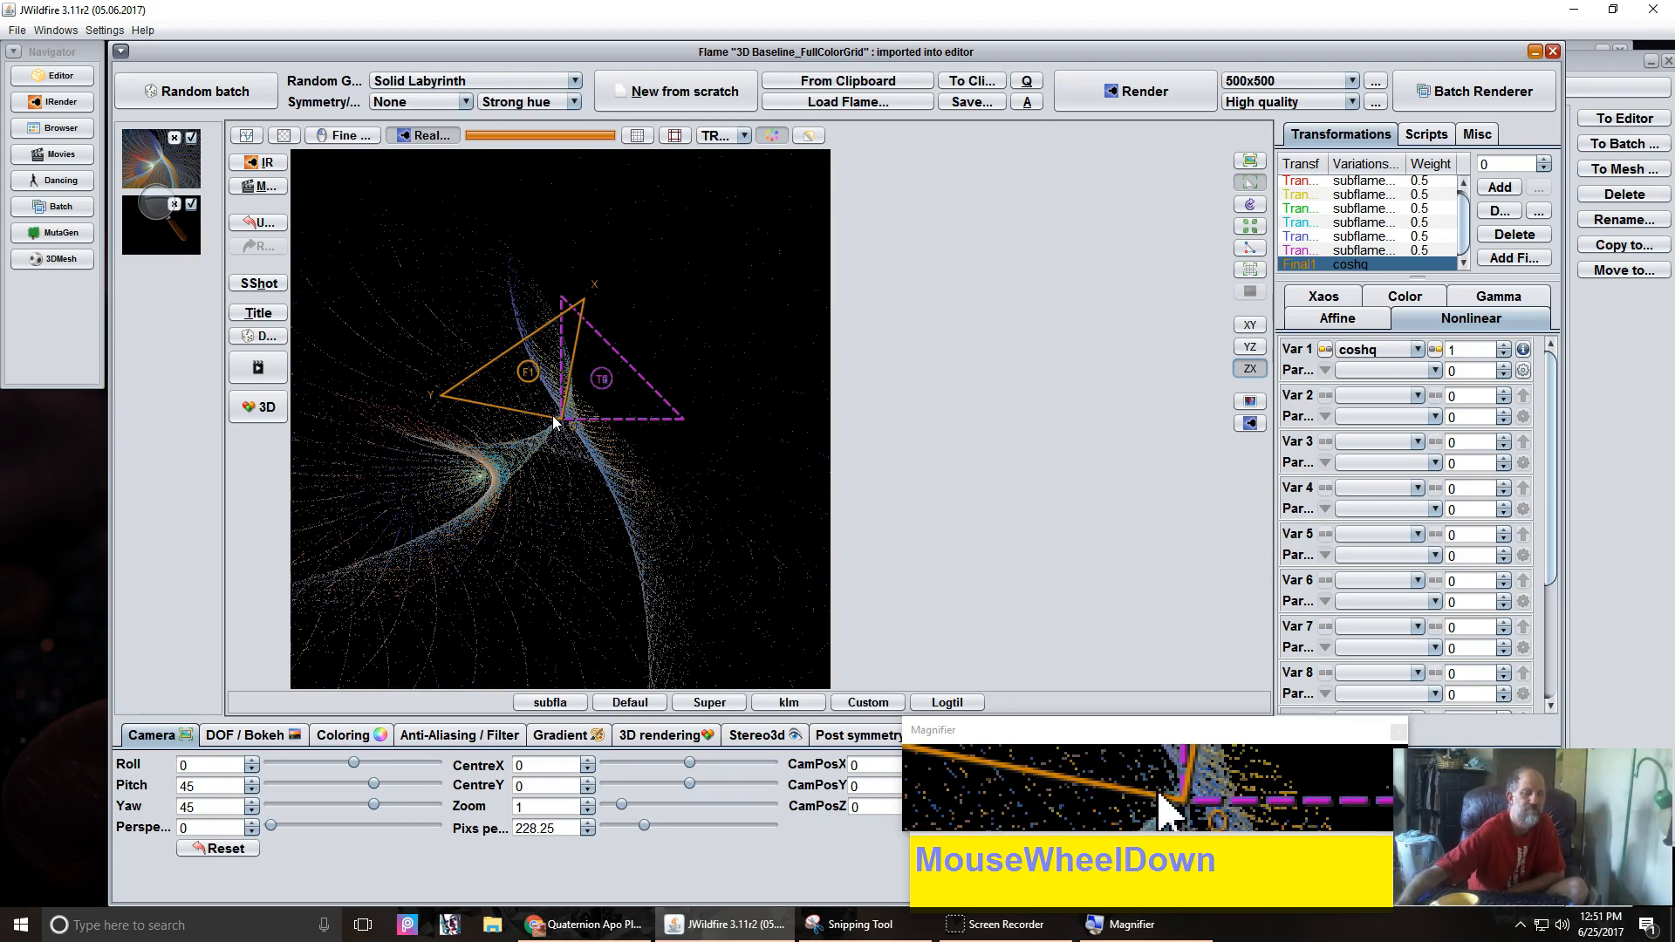
{"action": "scroll", "coordinate": [552, 415], "scroll_direction": "down", "scroll_amount": 3}
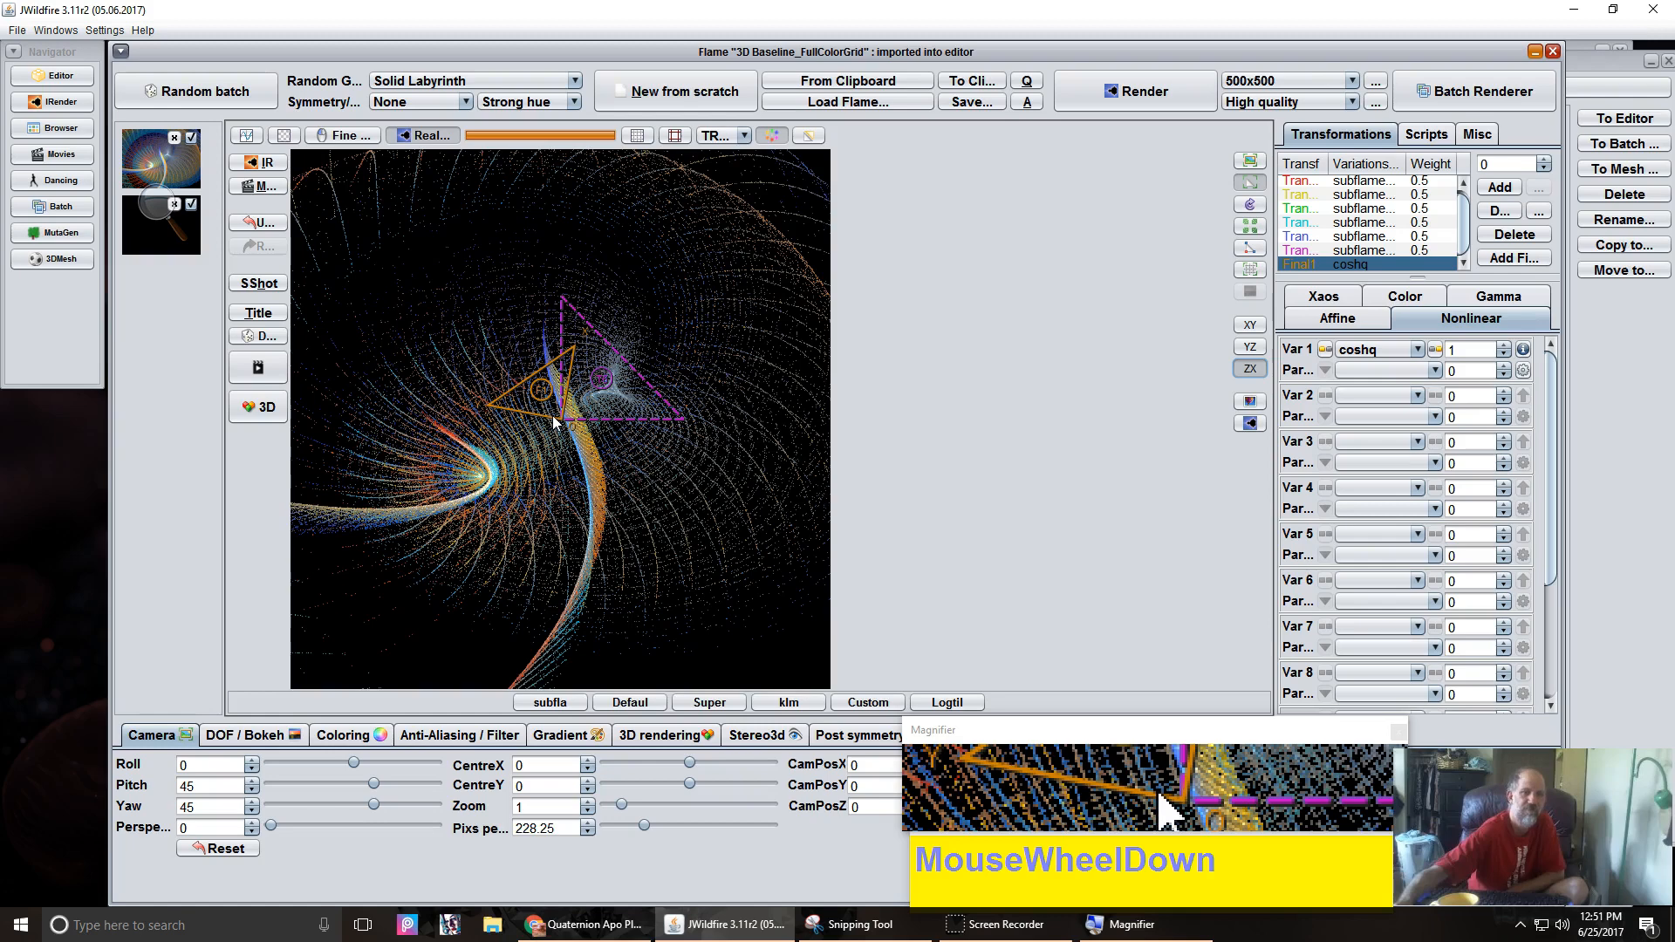
{"action": "scroll", "coordinate": [552, 416], "scroll_direction": "down", "scroll_amount": 2}
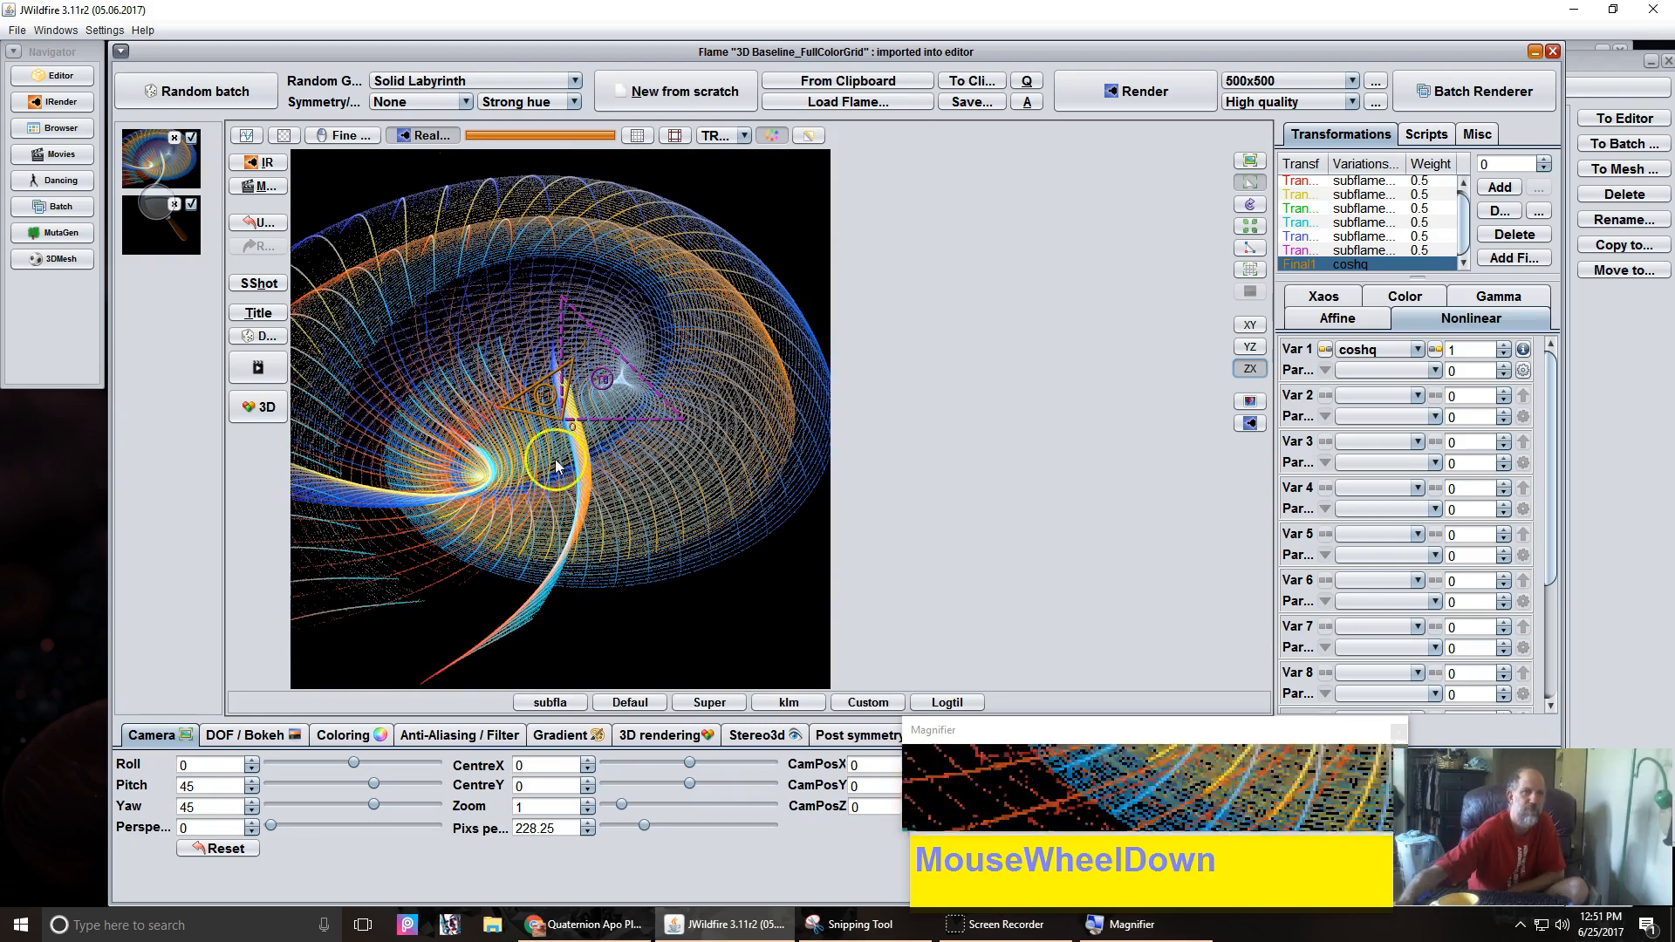
Create a new flame from scratch and add its first transform.
{"action": "left_click", "coordinate": [685, 91]}
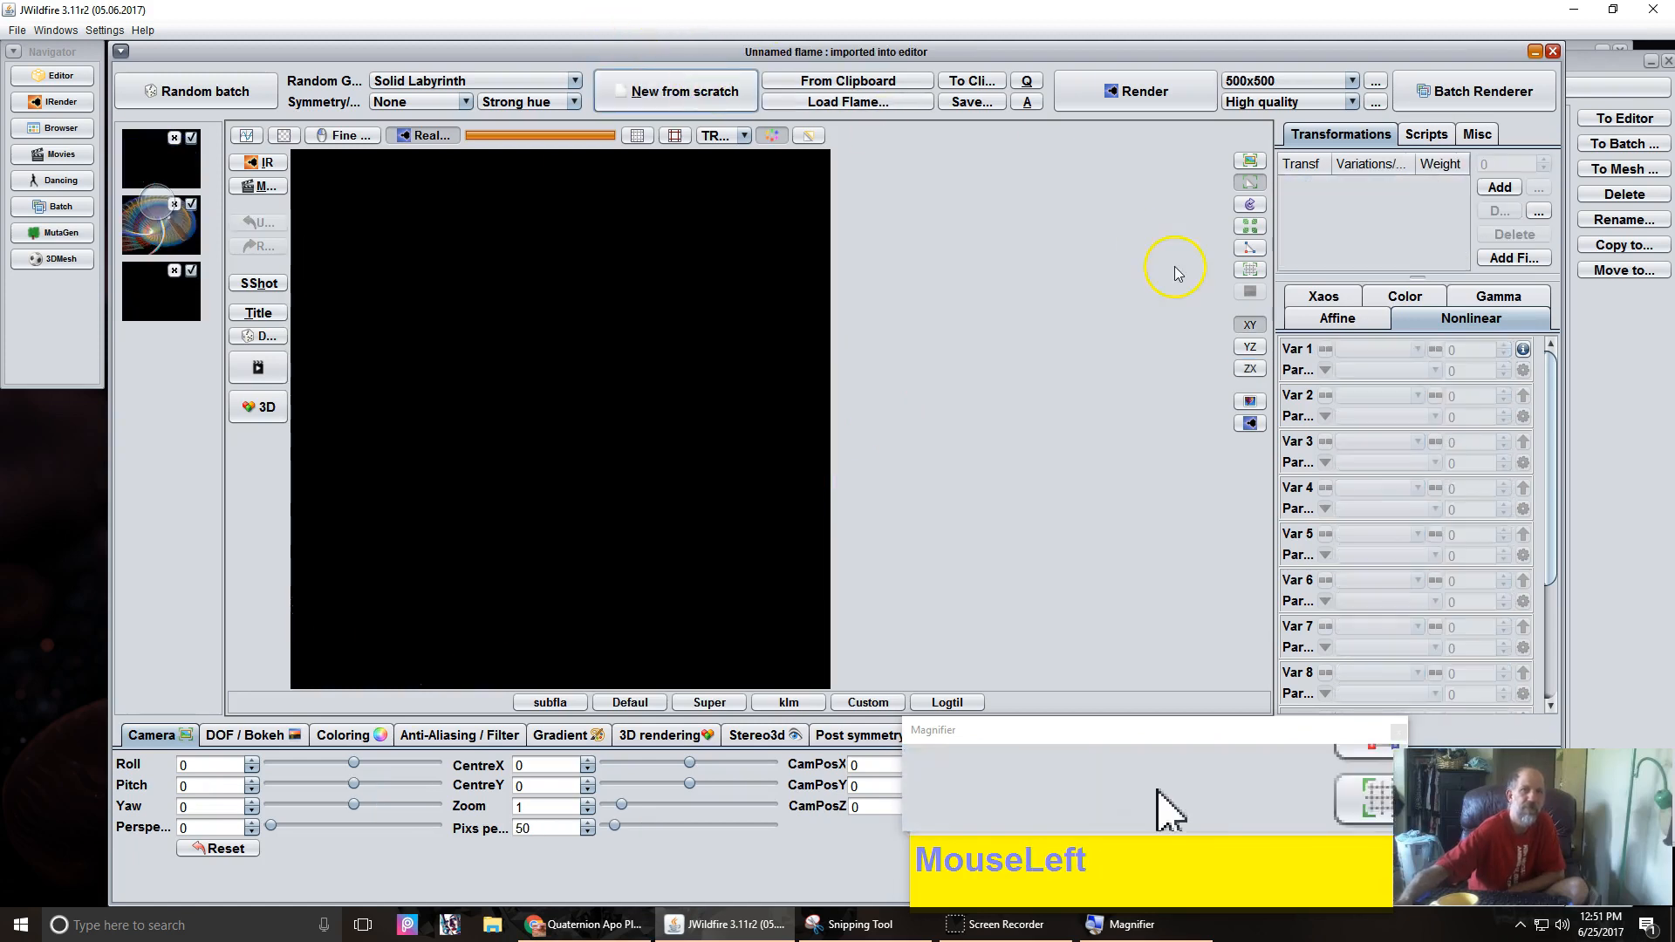
{"action": "left_click", "coordinate": [1500, 187]}
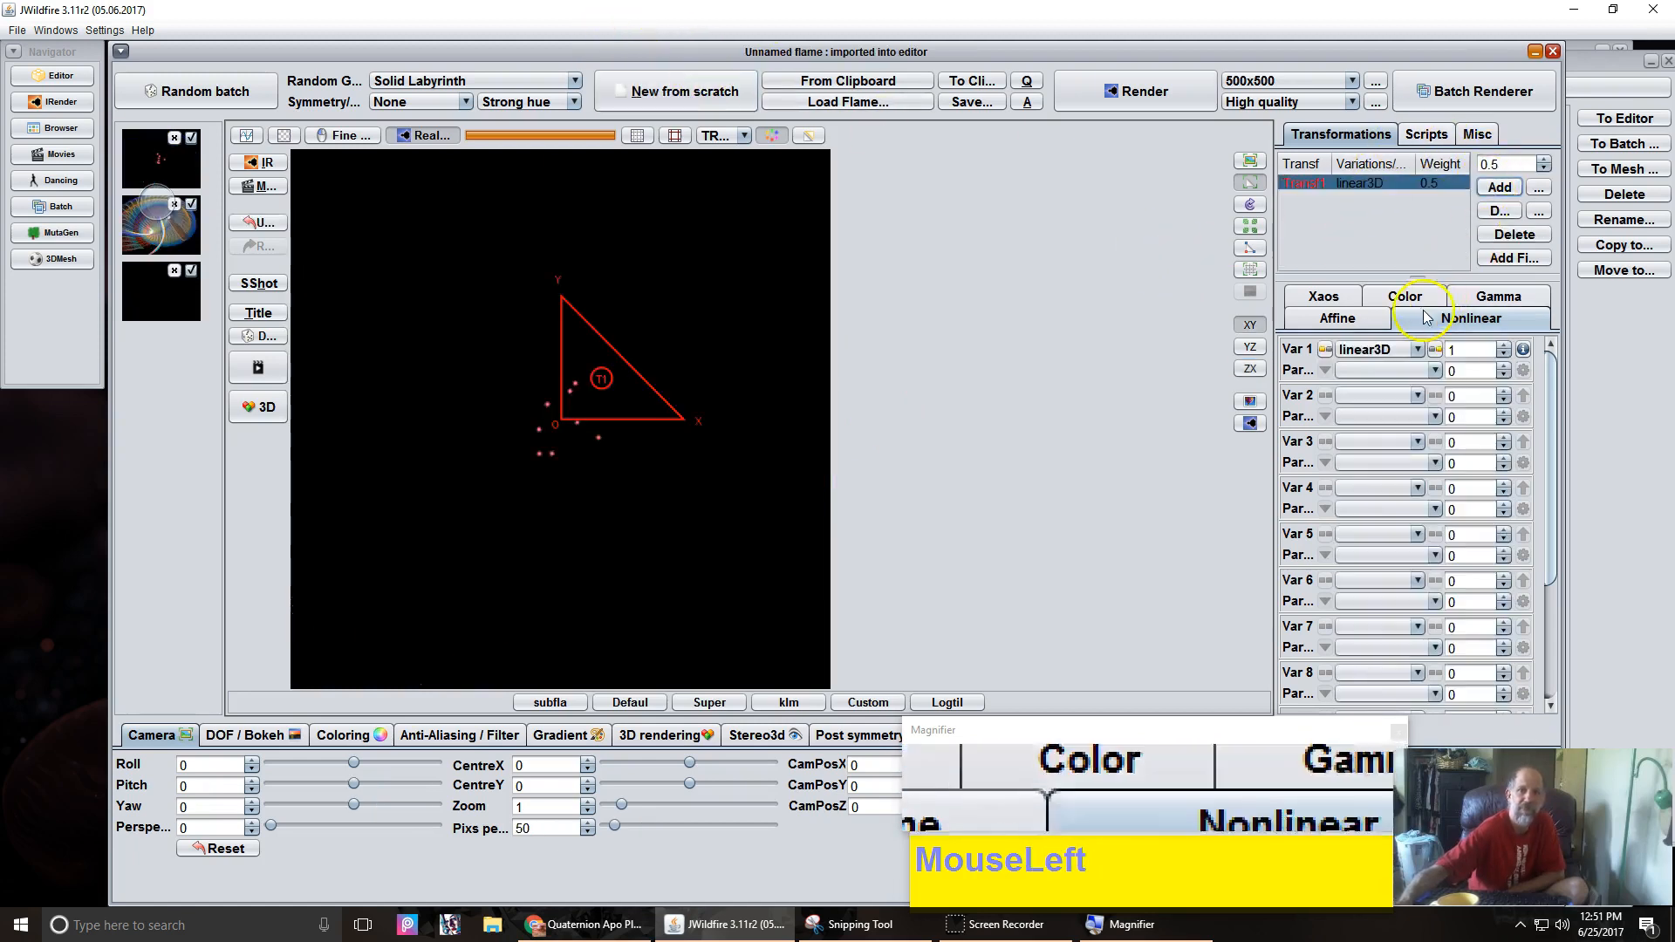
Give the first transform the obj_mesh primitive variation and set its primitive parameter to 5.
{"action": "left_click", "coordinate": [1376, 349]}
{"action": "scroll", "coordinate": [1376, 454], "scroll_direction": "down", "scroll_amount": 8}
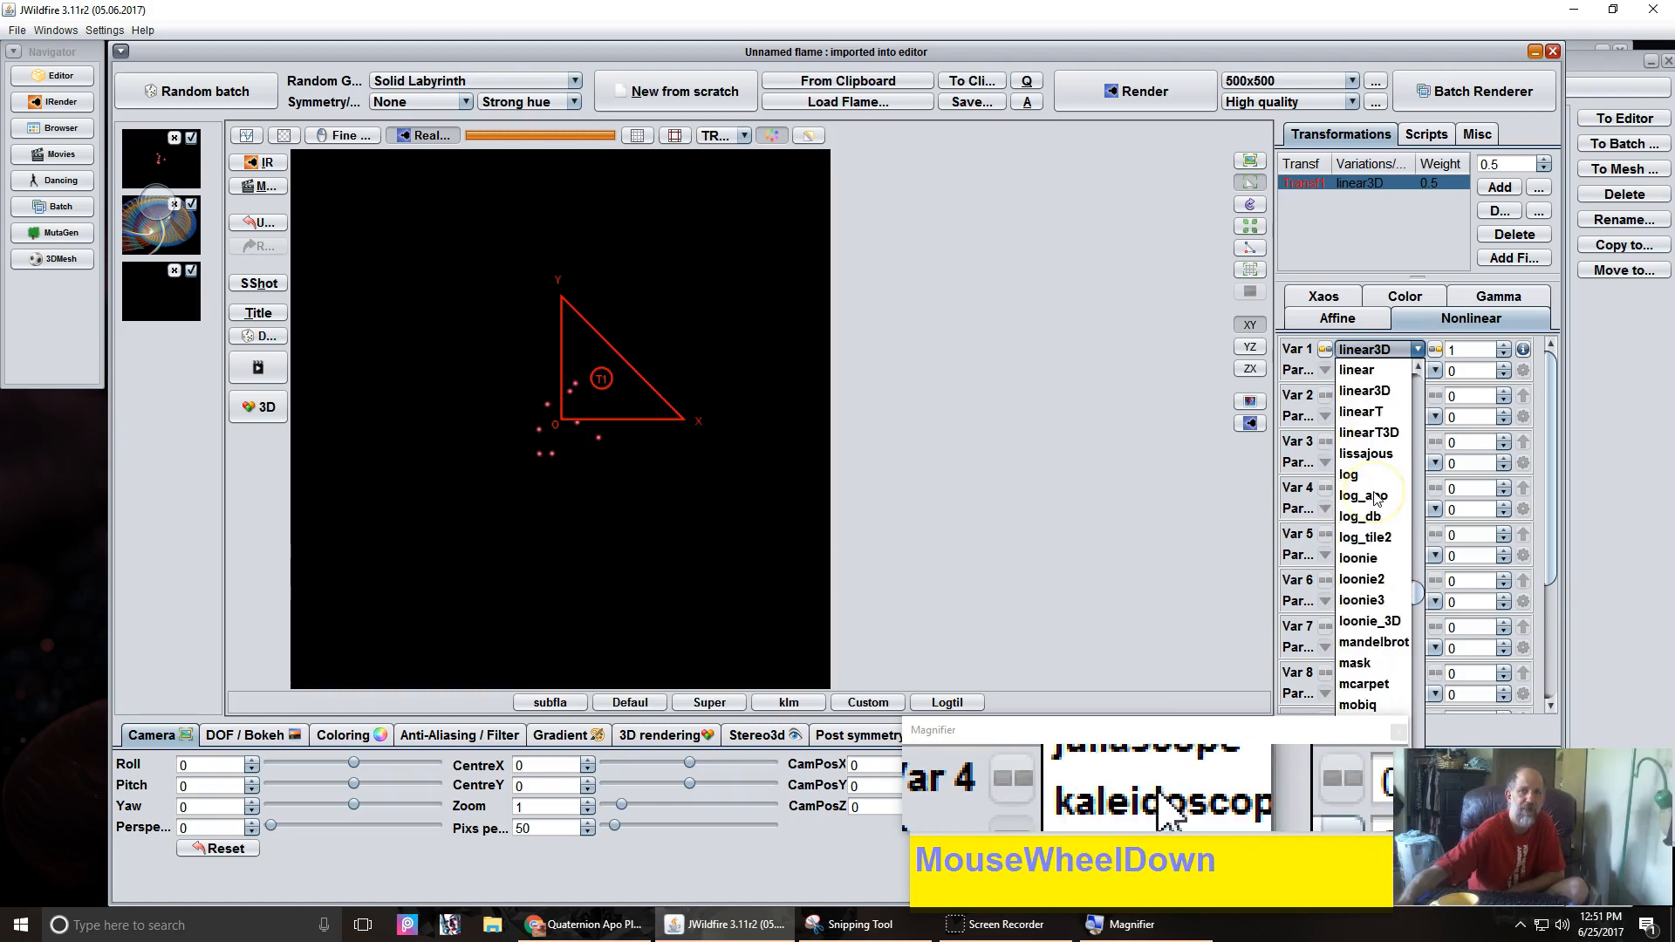
{"action": "scroll", "coordinate": [1375, 496], "scroll_direction": "down", "scroll_amount": 3}
{"action": "scroll", "coordinate": [1375, 496], "scroll_direction": "up", "scroll_amount": 3}
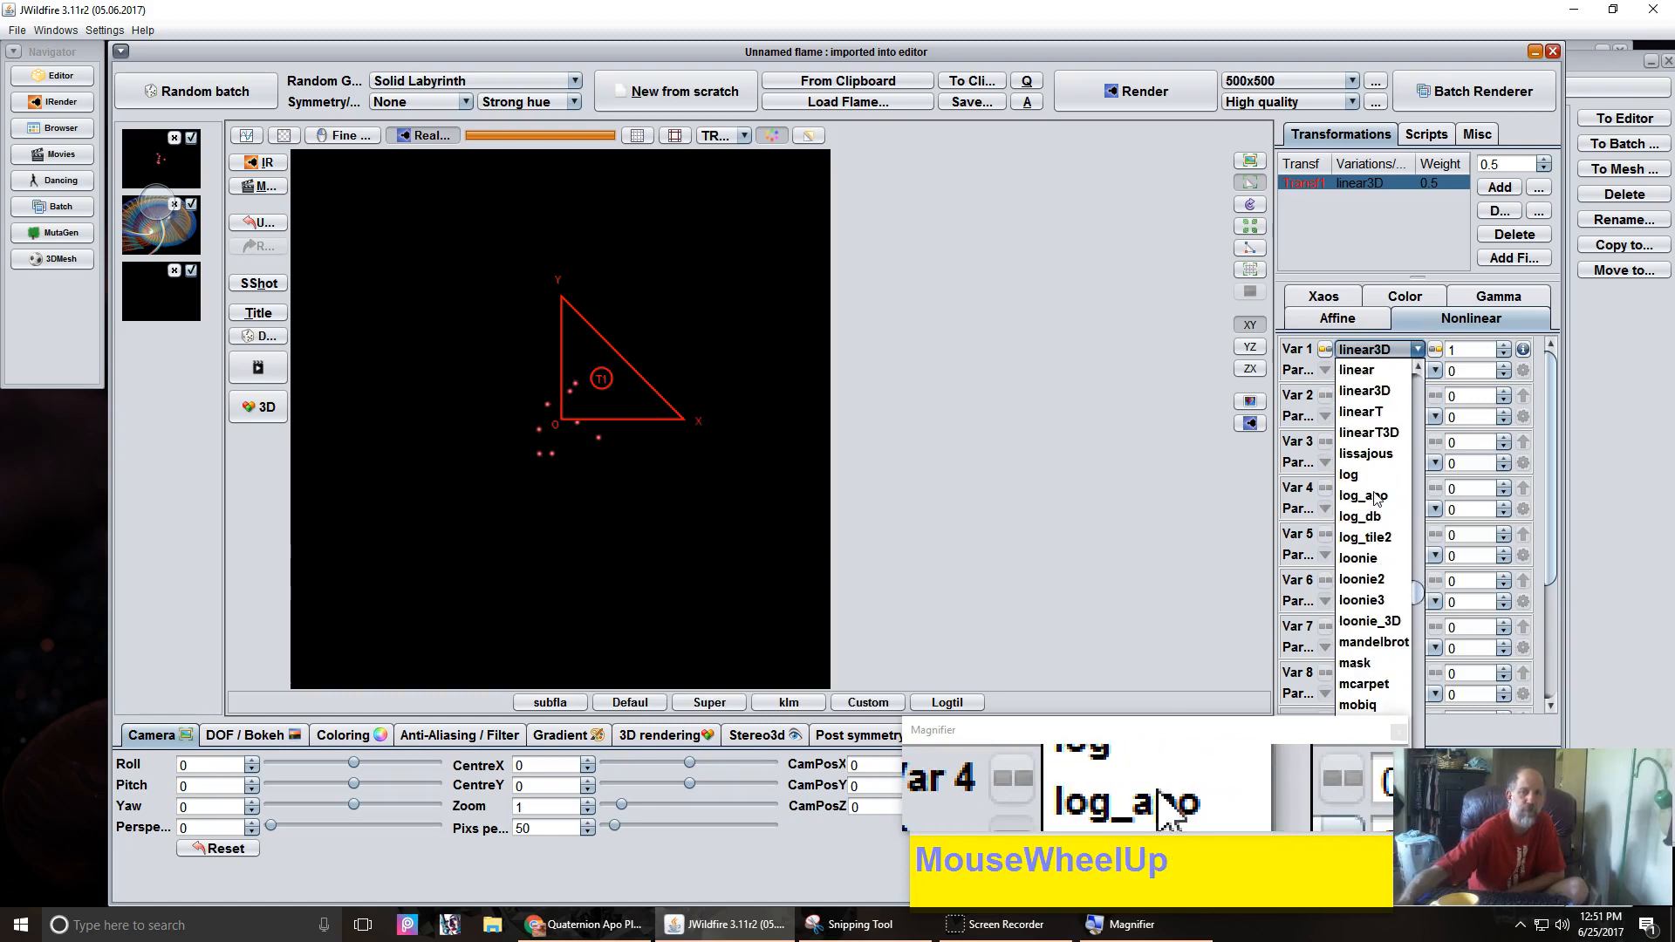
{"action": "scroll", "coordinate": [1376, 489], "scroll_direction": "up", "scroll_amount": 9}
{"action": "scroll", "coordinate": [1375, 455], "scroll_direction": "up", "scroll_amount": 3}
{"action": "scroll", "coordinate": [1375, 455], "scroll_direction": "down", "scroll_amount": 3}
{"action": "scroll", "coordinate": [1375, 452], "scroll_direction": "up", "scroll_amount": 5}
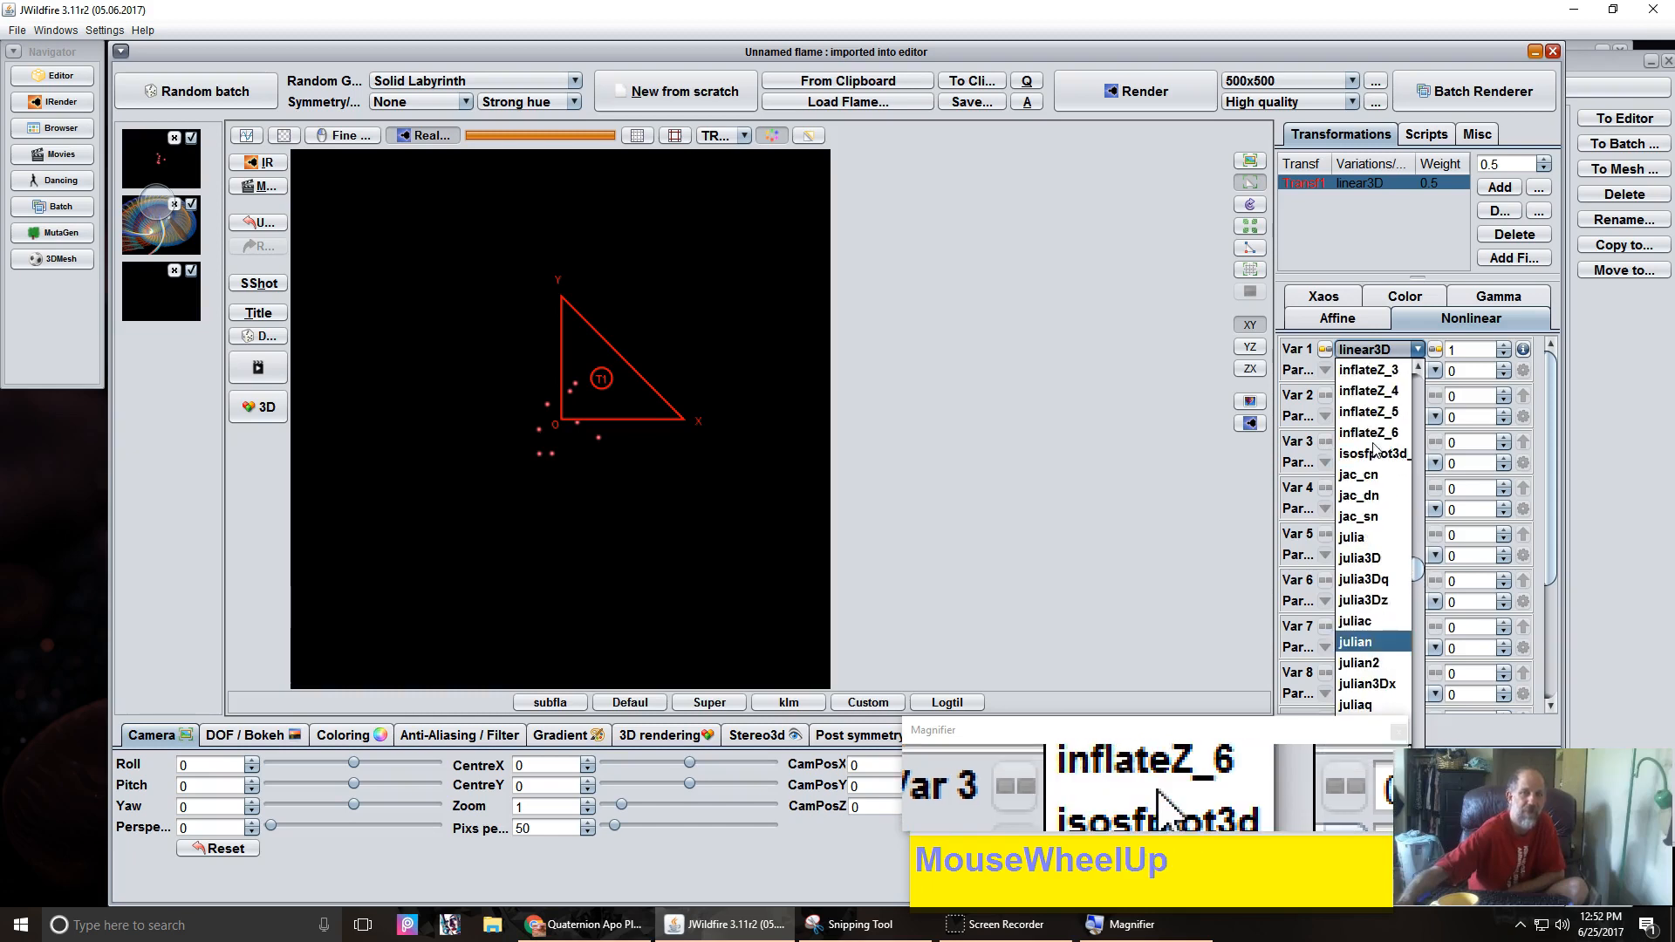
{"action": "scroll", "coordinate": [1375, 451], "scroll_direction": "up", "scroll_amount": 3}
{"action": "scroll", "coordinate": [1375, 450], "scroll_direction": "down", "scroll_amount": 3}
{"action": "scroll", "coordinate": [1375, 450], "scroll_direction": "up", "scroll_amount": 5}
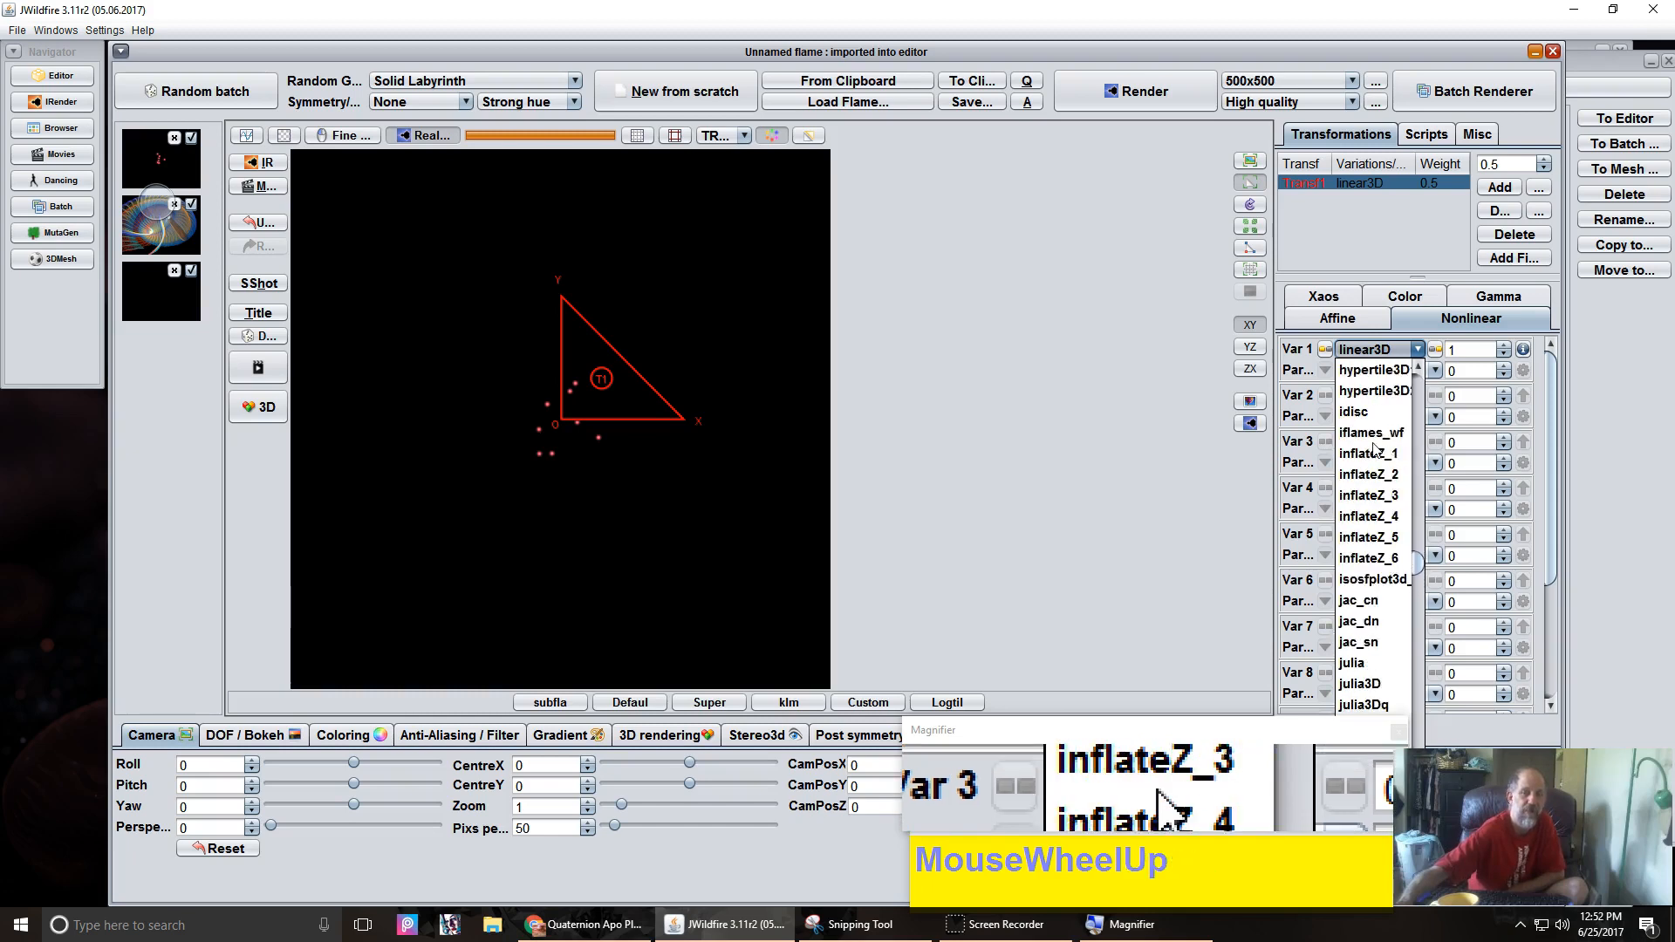
{"action": "scroll", "coordinate": [1375, 449], "scroll_direction": "down", "scroll_amount": 12}
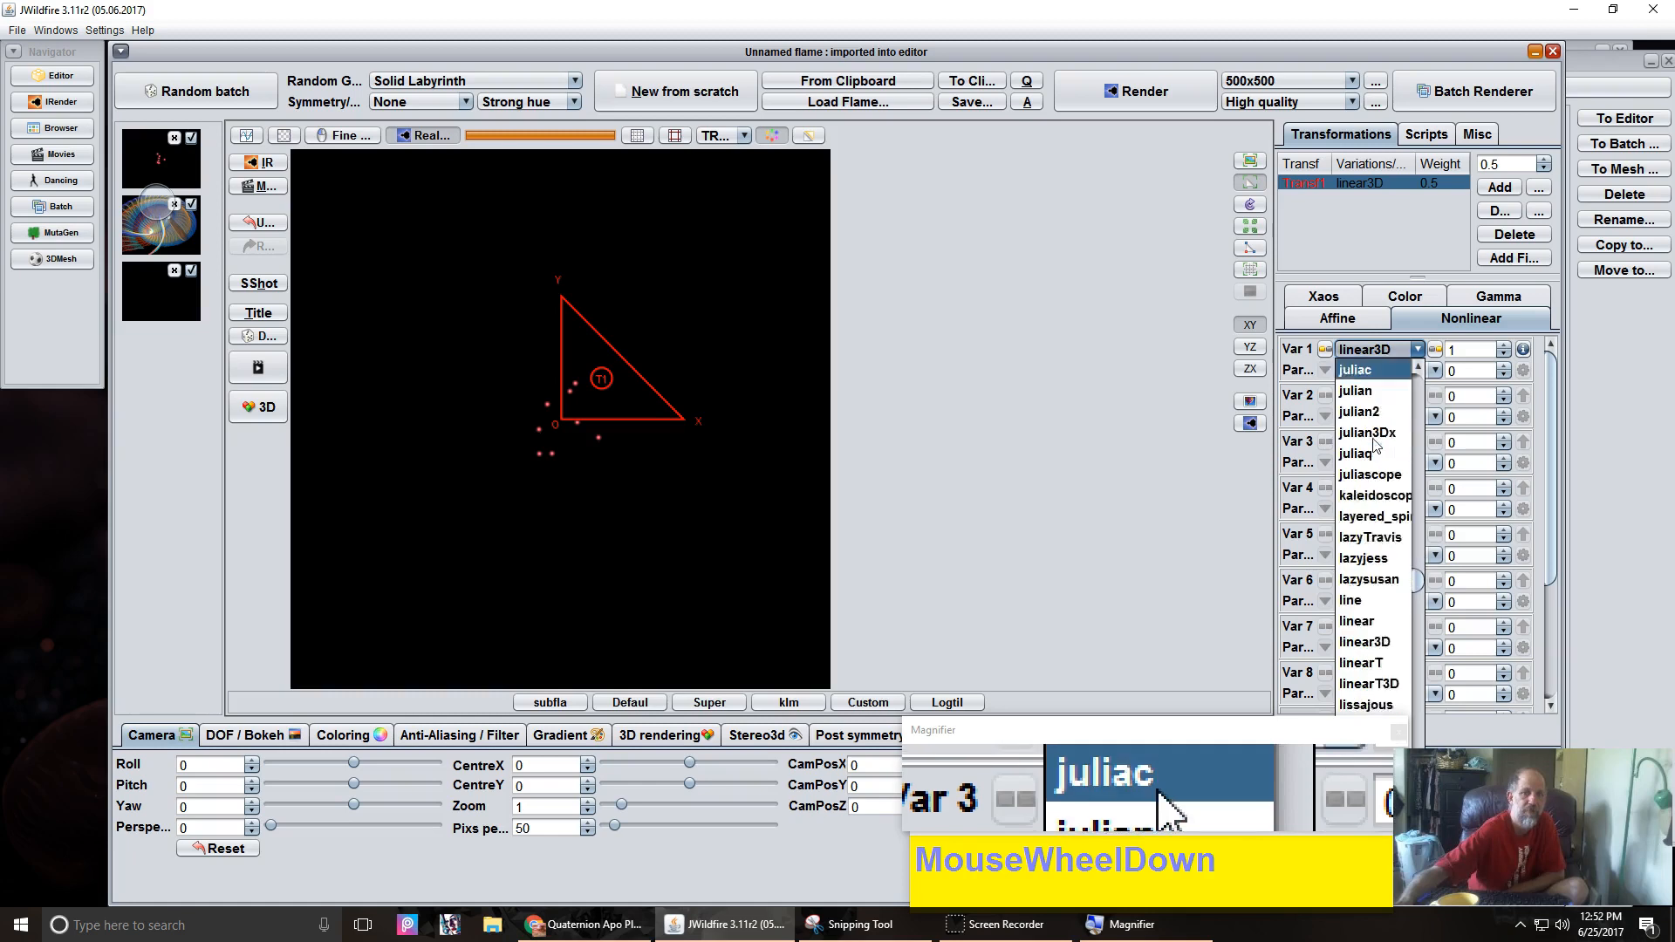
{"action": "scroll", "coordinate": [1372, 445], "scroll_direction": "down", "scroll_amount": 12}
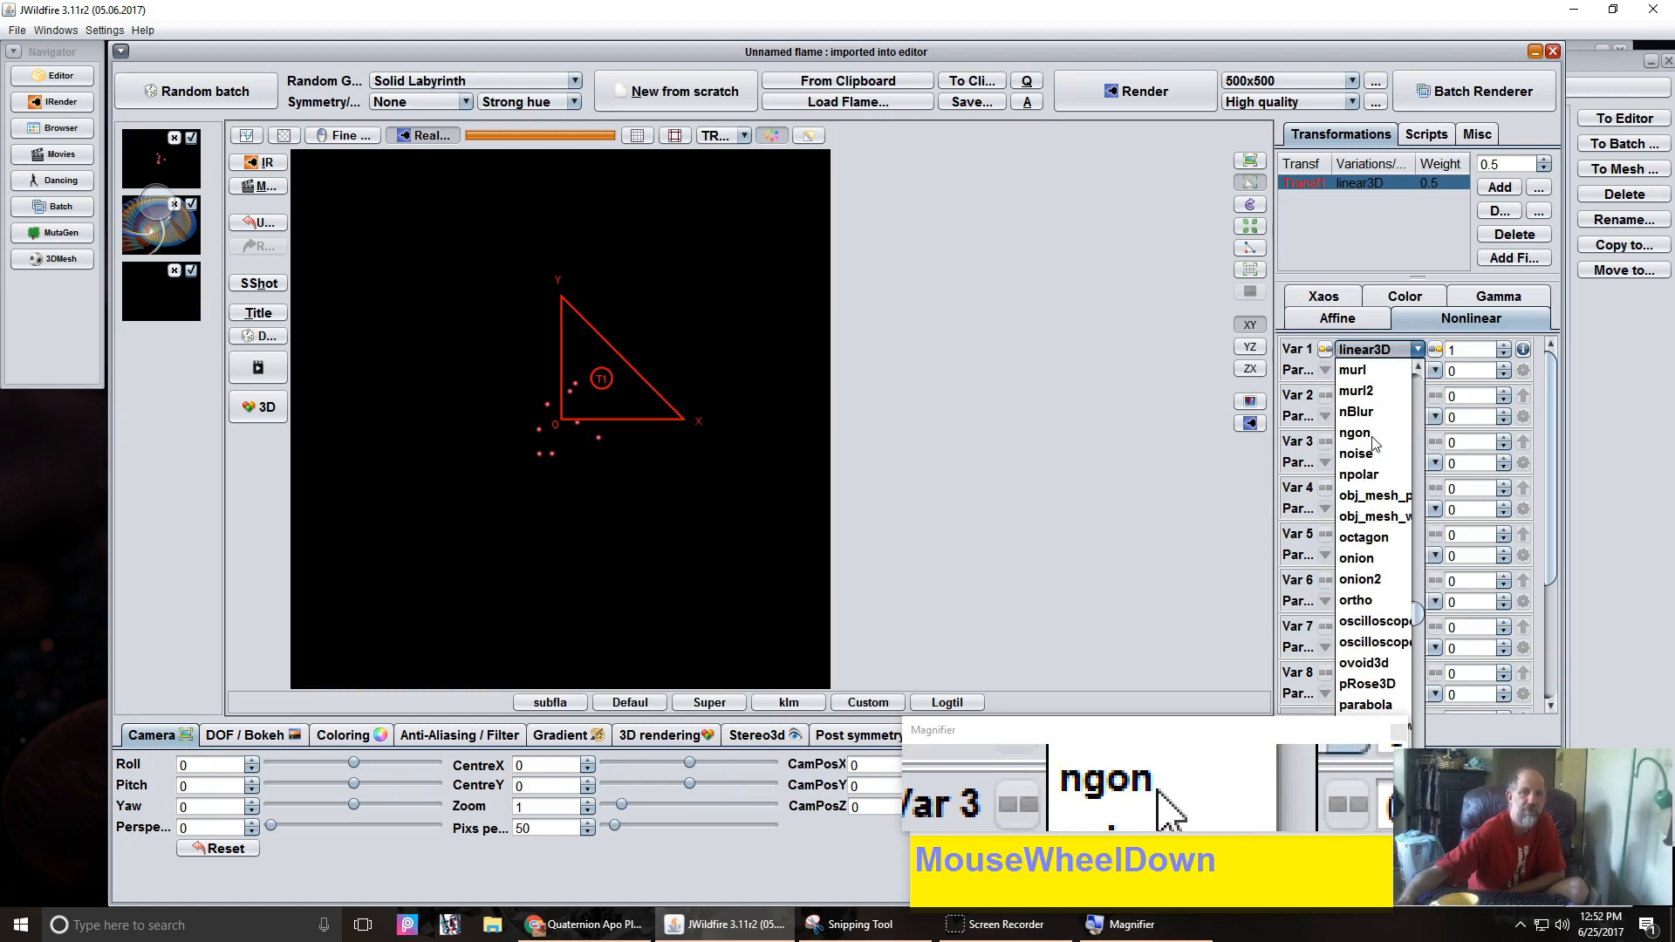
{"action": "left_click", "coordinate": [1370, 496]}
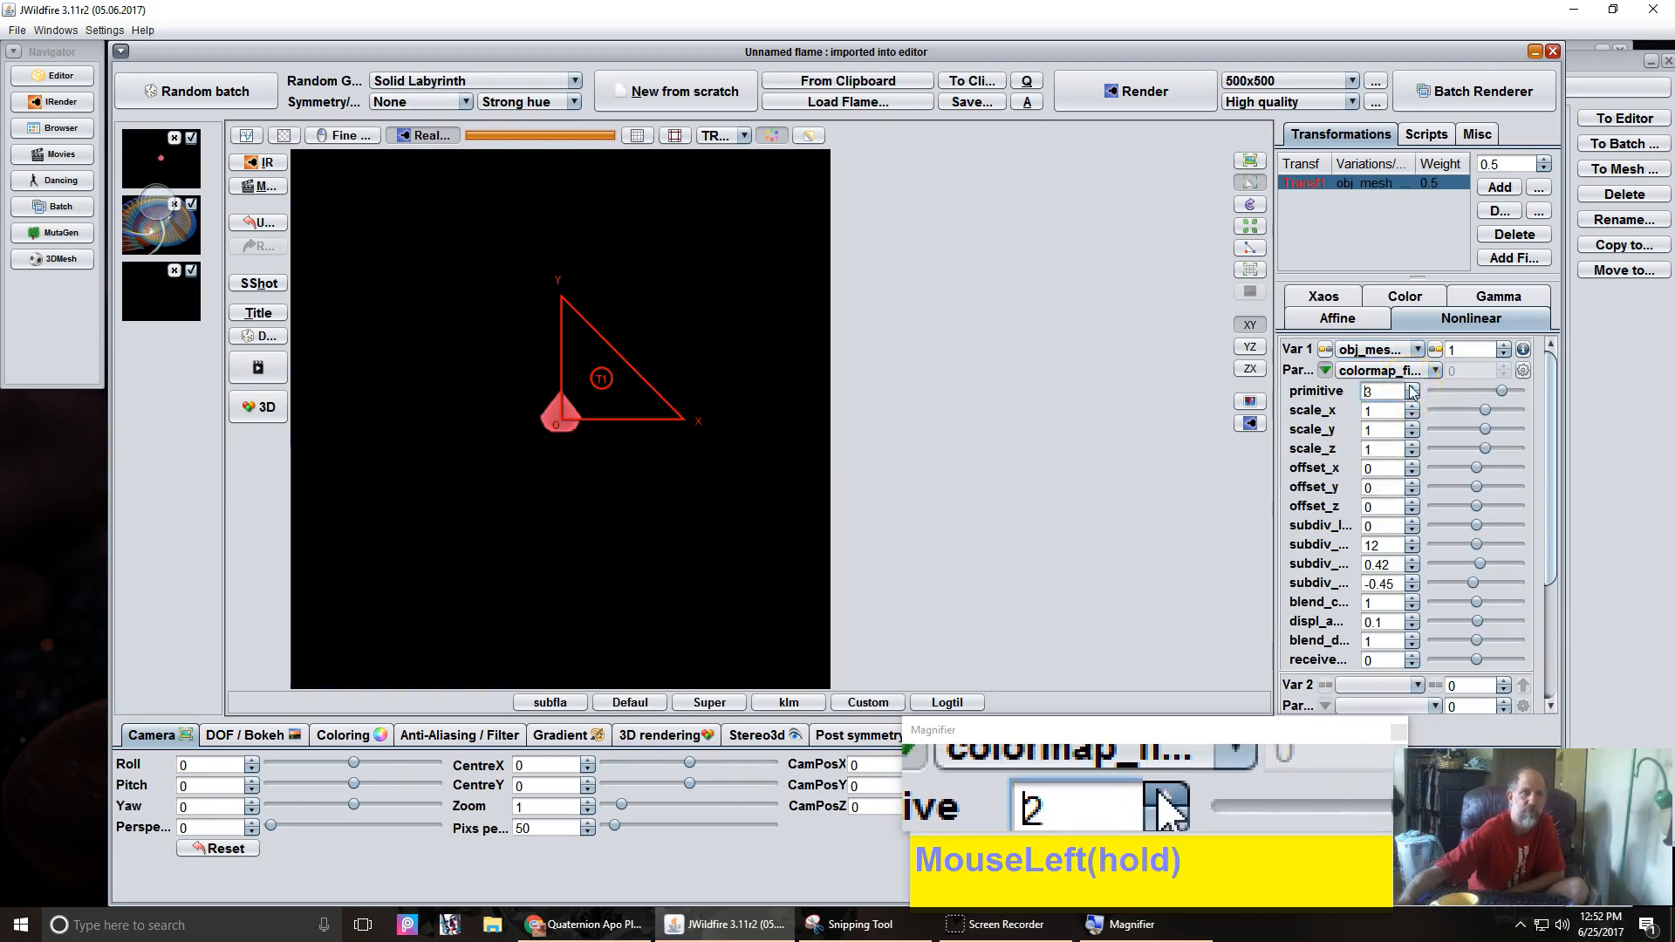
{"action": "left_click", "coordinate": [1412, 389]}
{"action": "left_click", "coordinate": [1413, 389]}
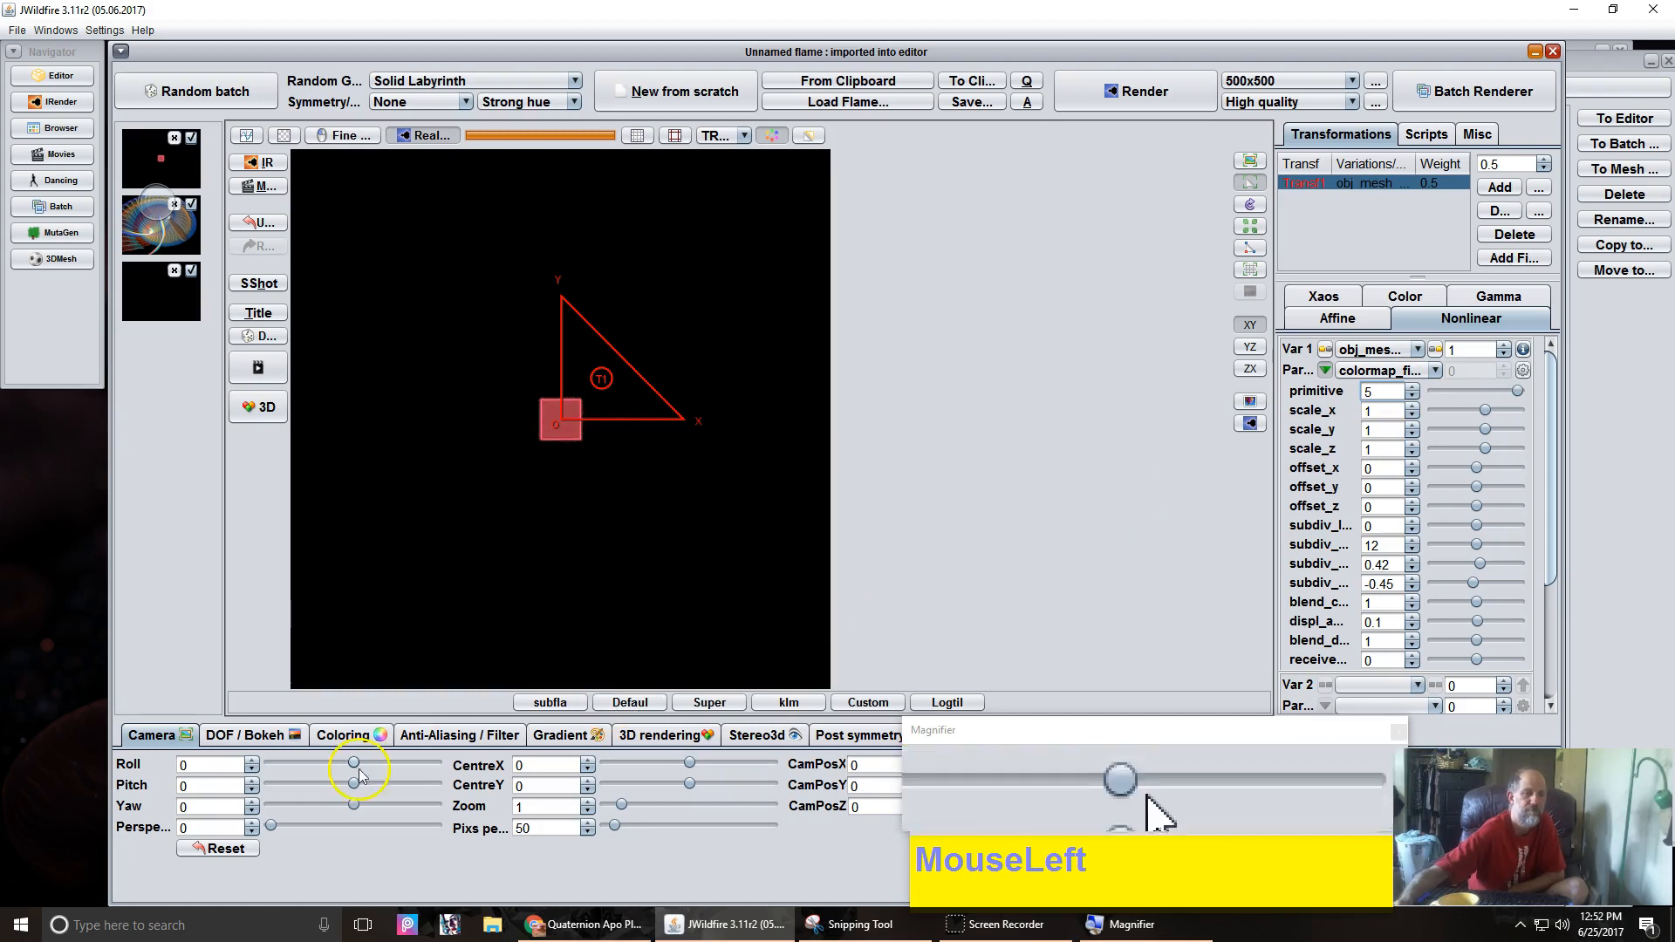
Apply the light blue first gradient from flam3-palettes.xml and set the camera's pixels per unit to 142.
{"action": "left_click", "coordinate": [544, 737]}
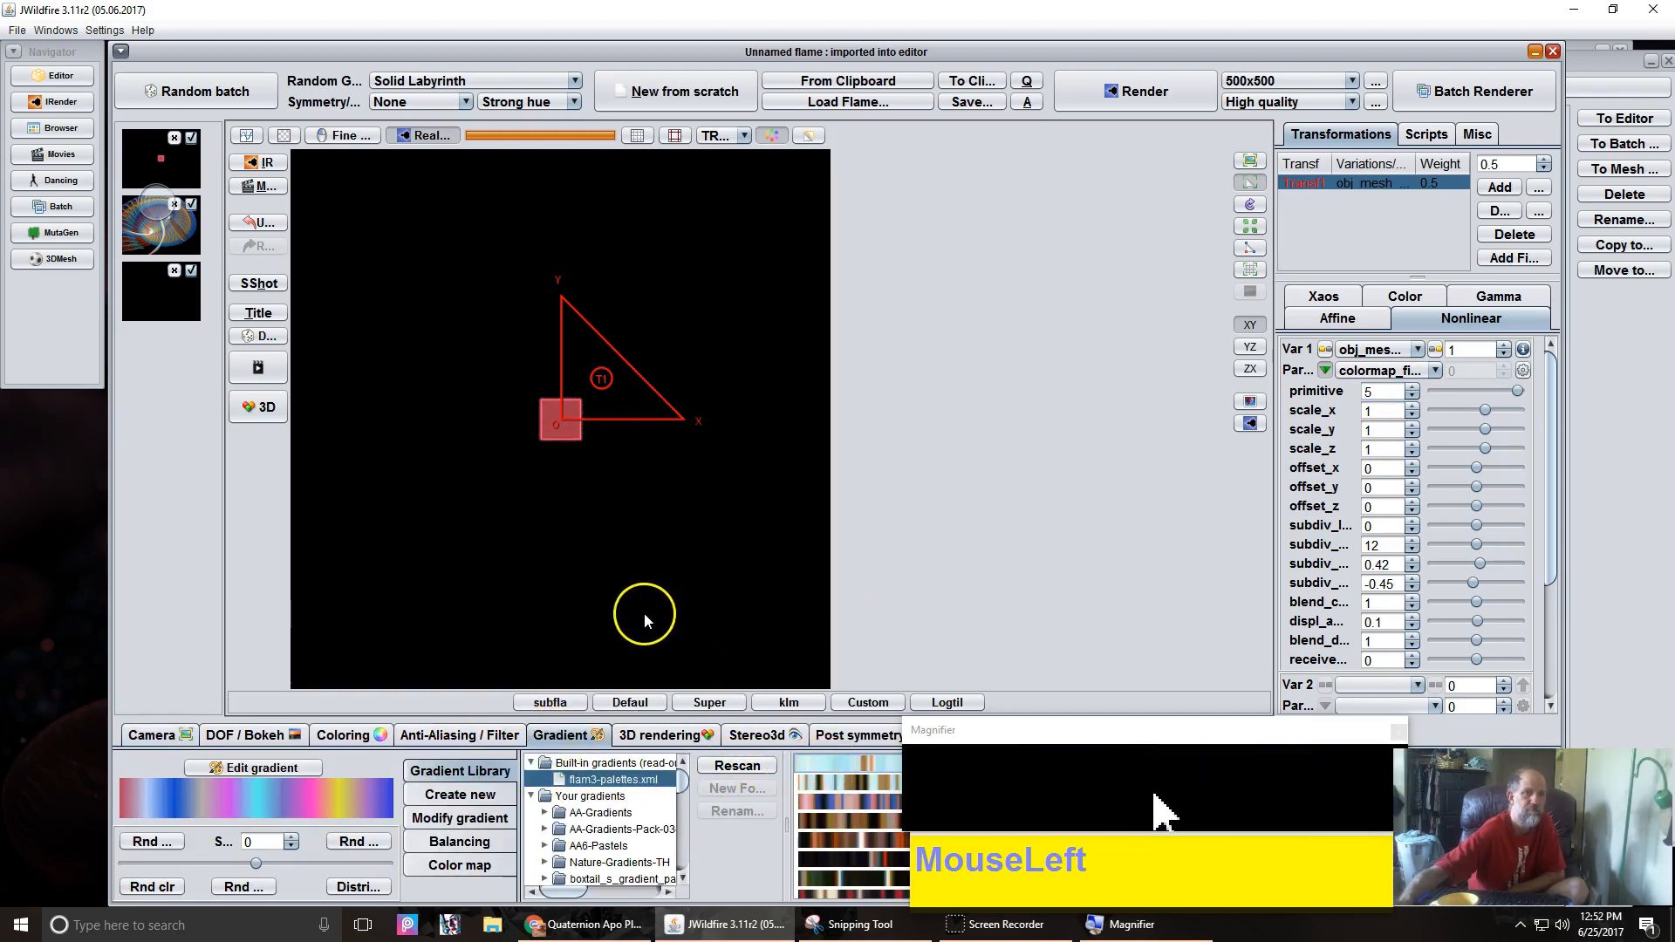
{"action": "left_click", "coordinate": [818, 789]}
{"action": "left_click", "coordinate": [826, 762]}
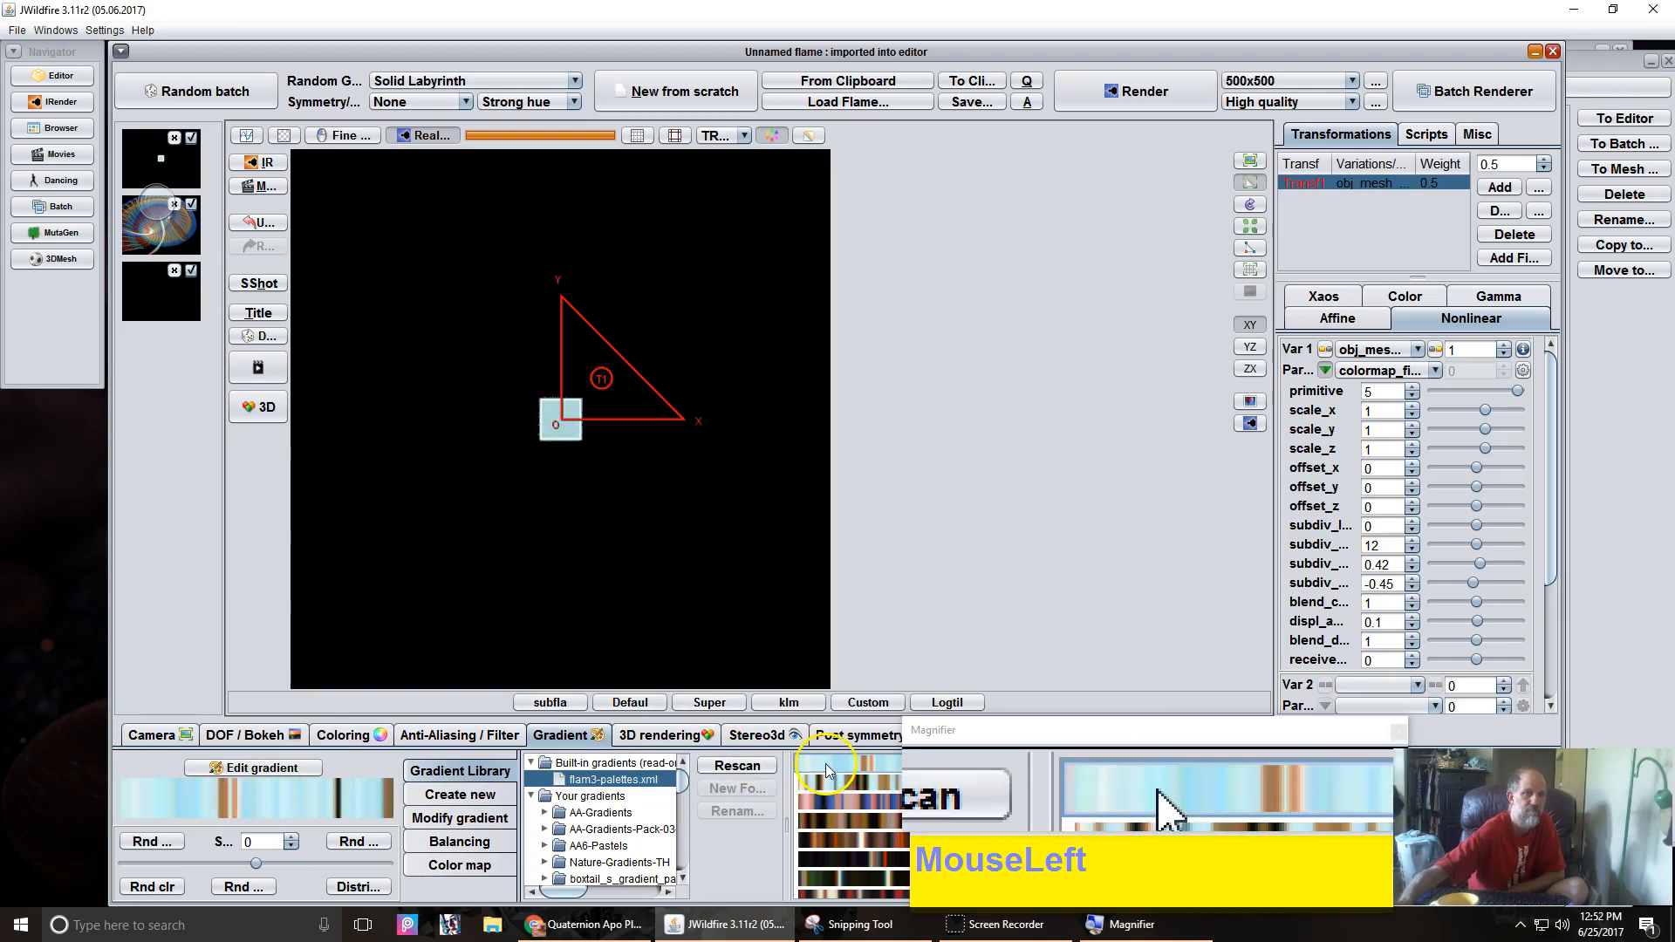
{"action": "left_click", "coordinate": [137, 736]}
{"action": "left_click_drag", "start_coordinate": [546, 826], "coordinate": [742, 819]}
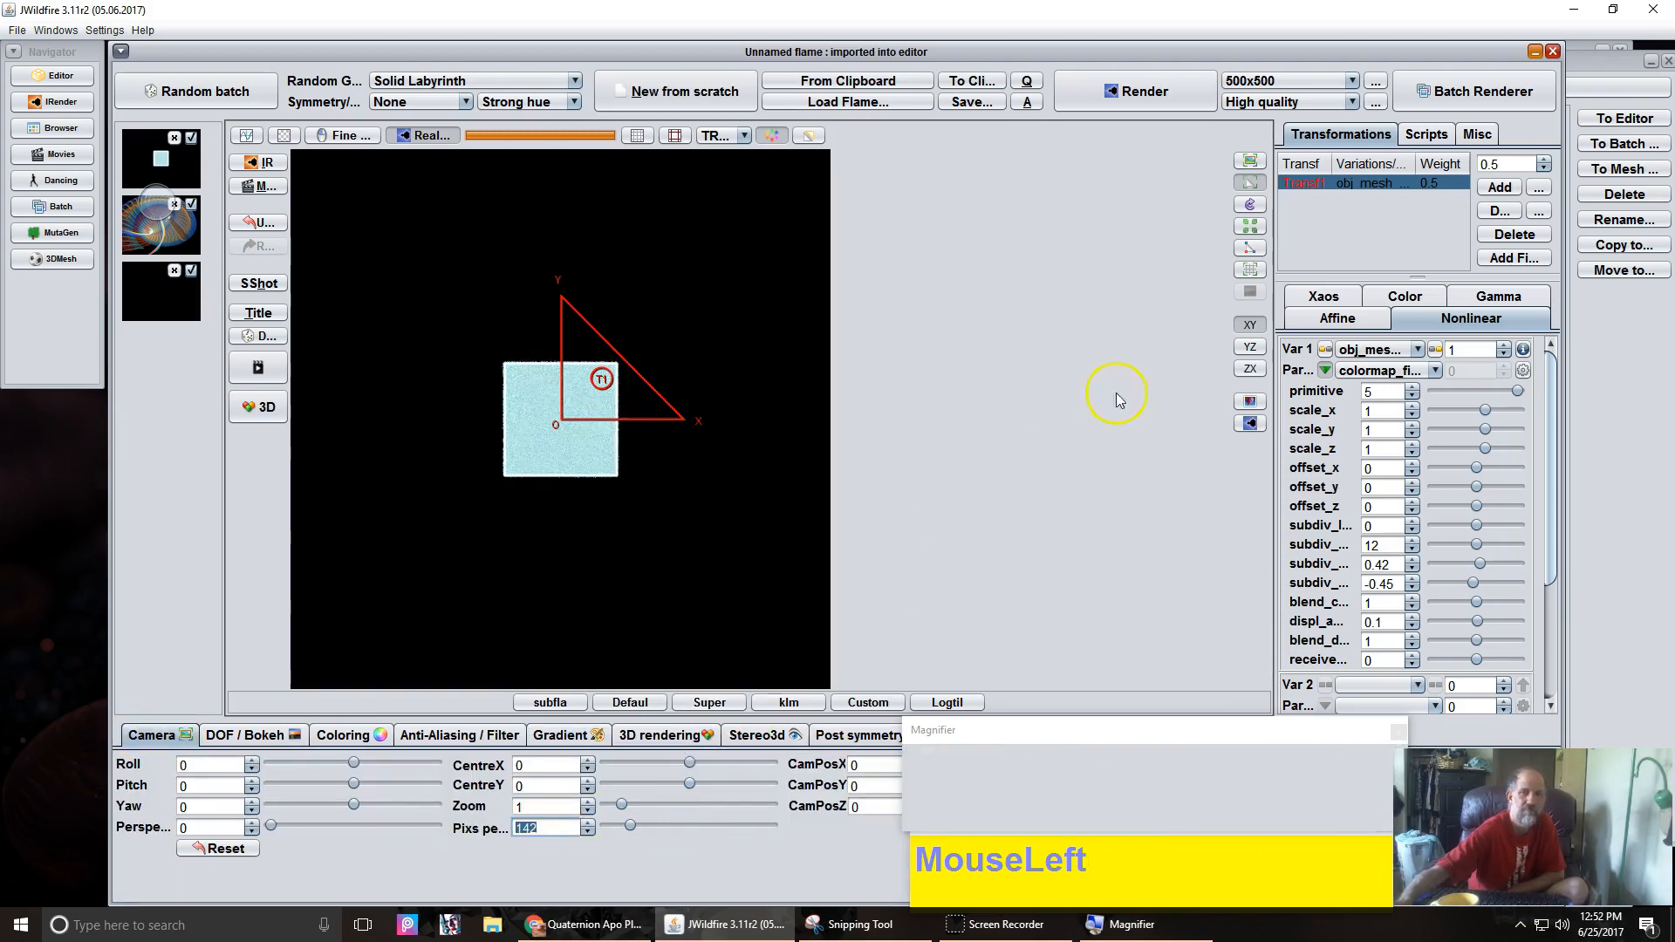
Add a new linked transform to the mesh transform and set its variation to coshq.
{"action": "left_click", "coordinate": [1540, 202]}
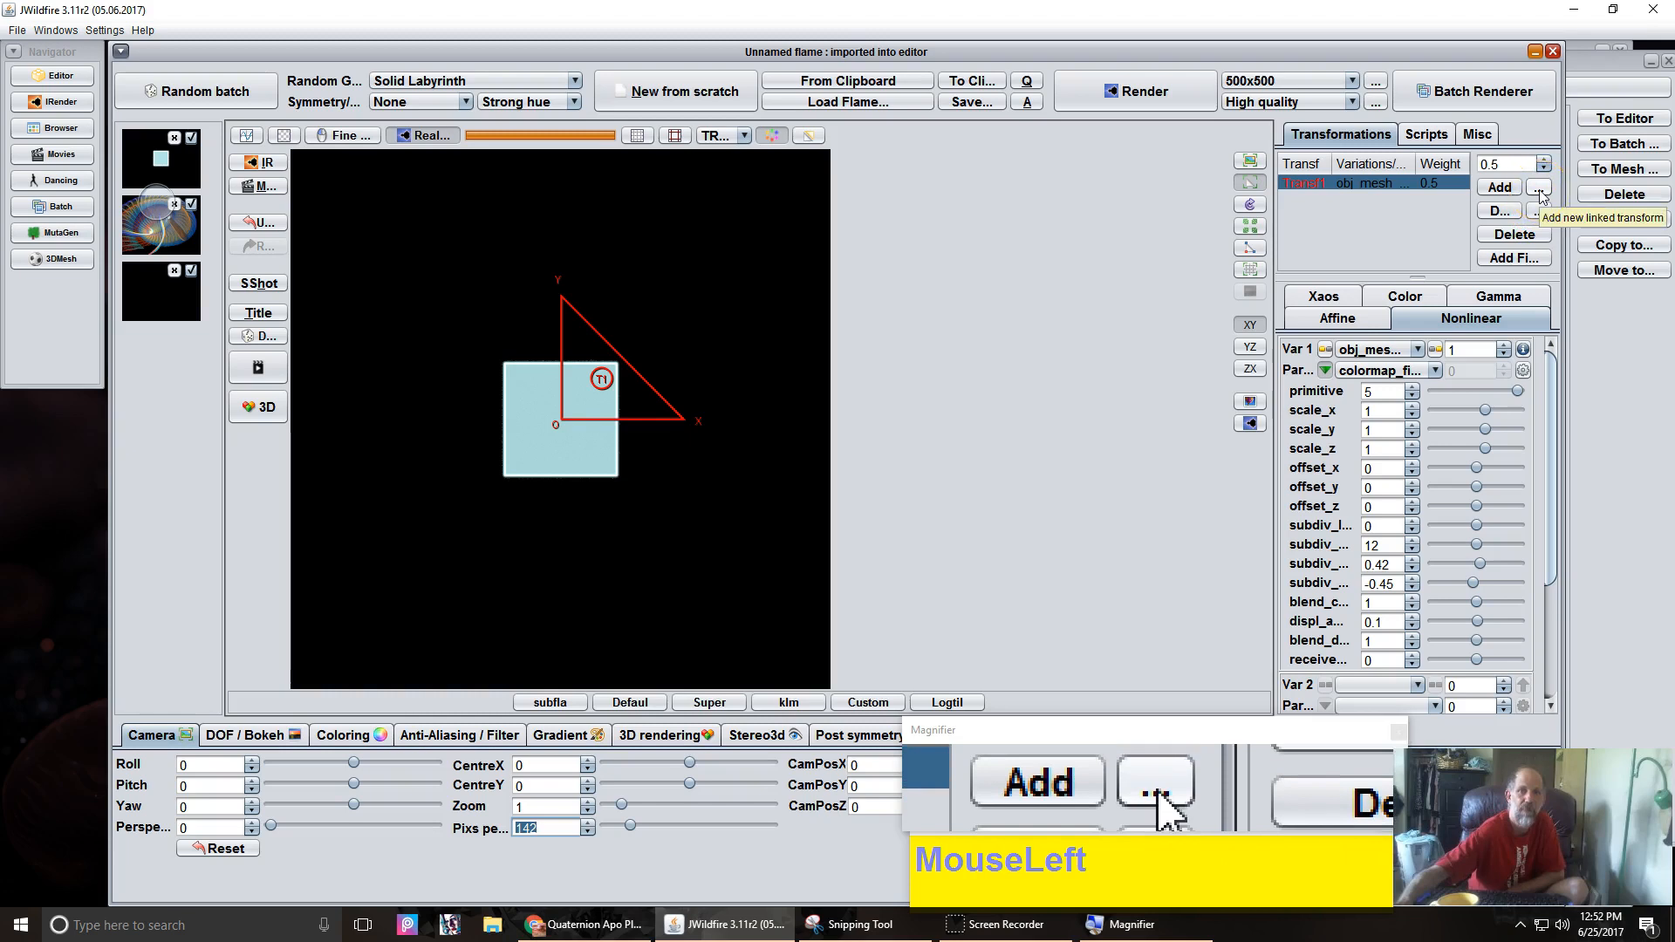
{"action": "left_click", "coordinate": [1540, 192]}
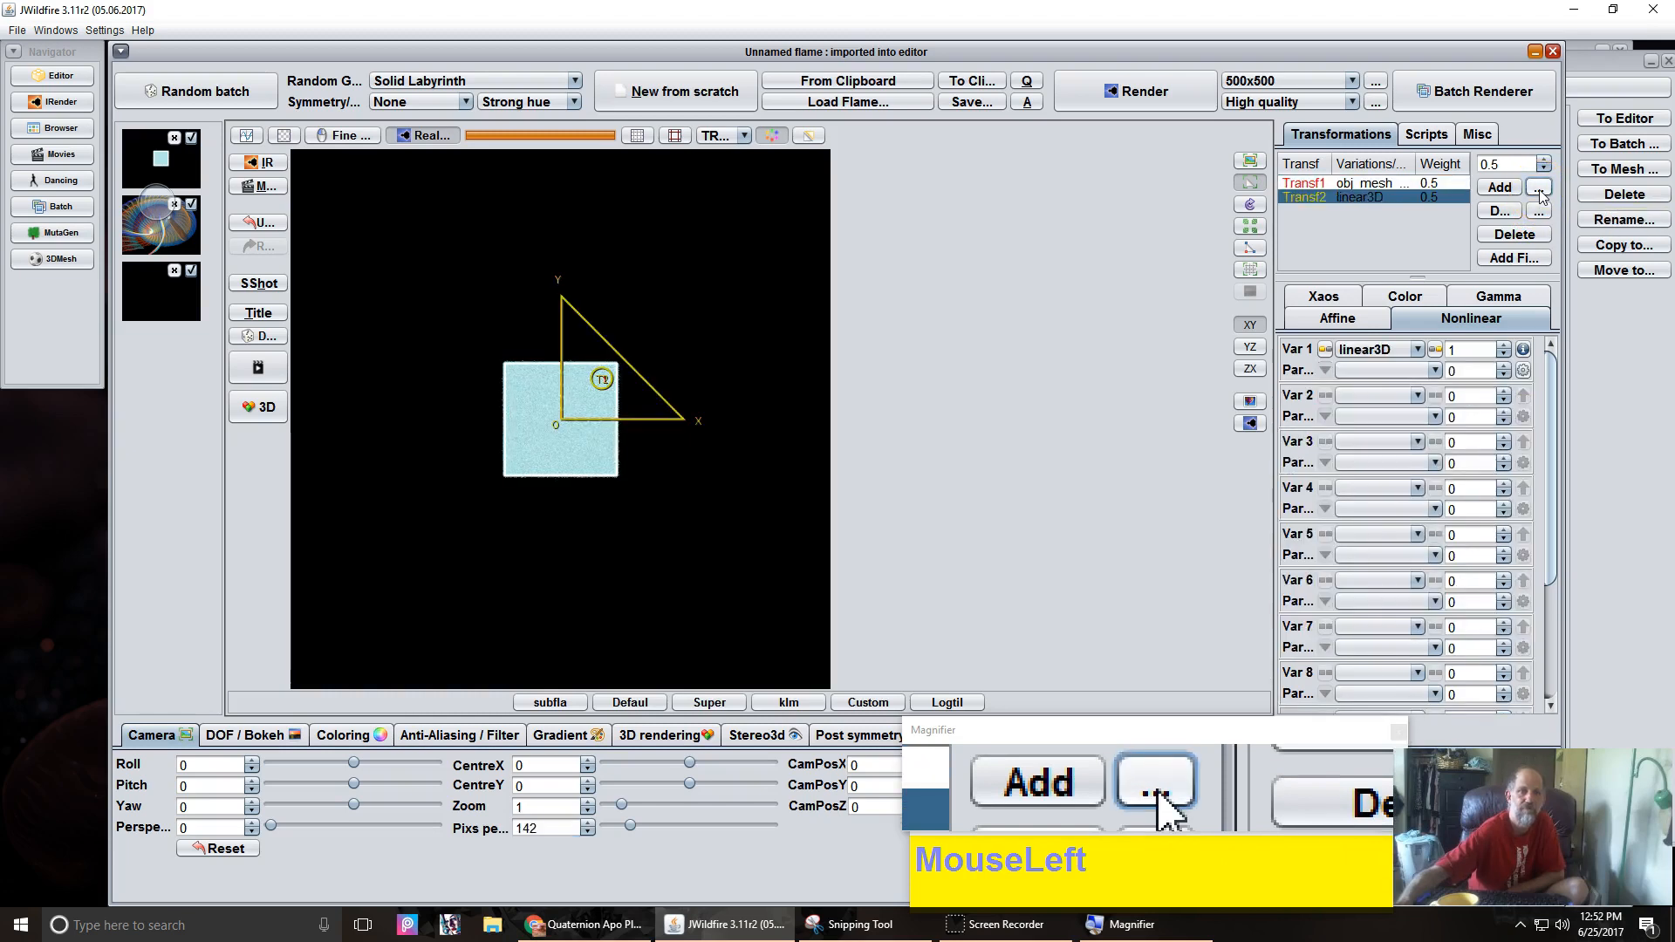
{"action": "left_click", "coordinate": [1402, 350]}
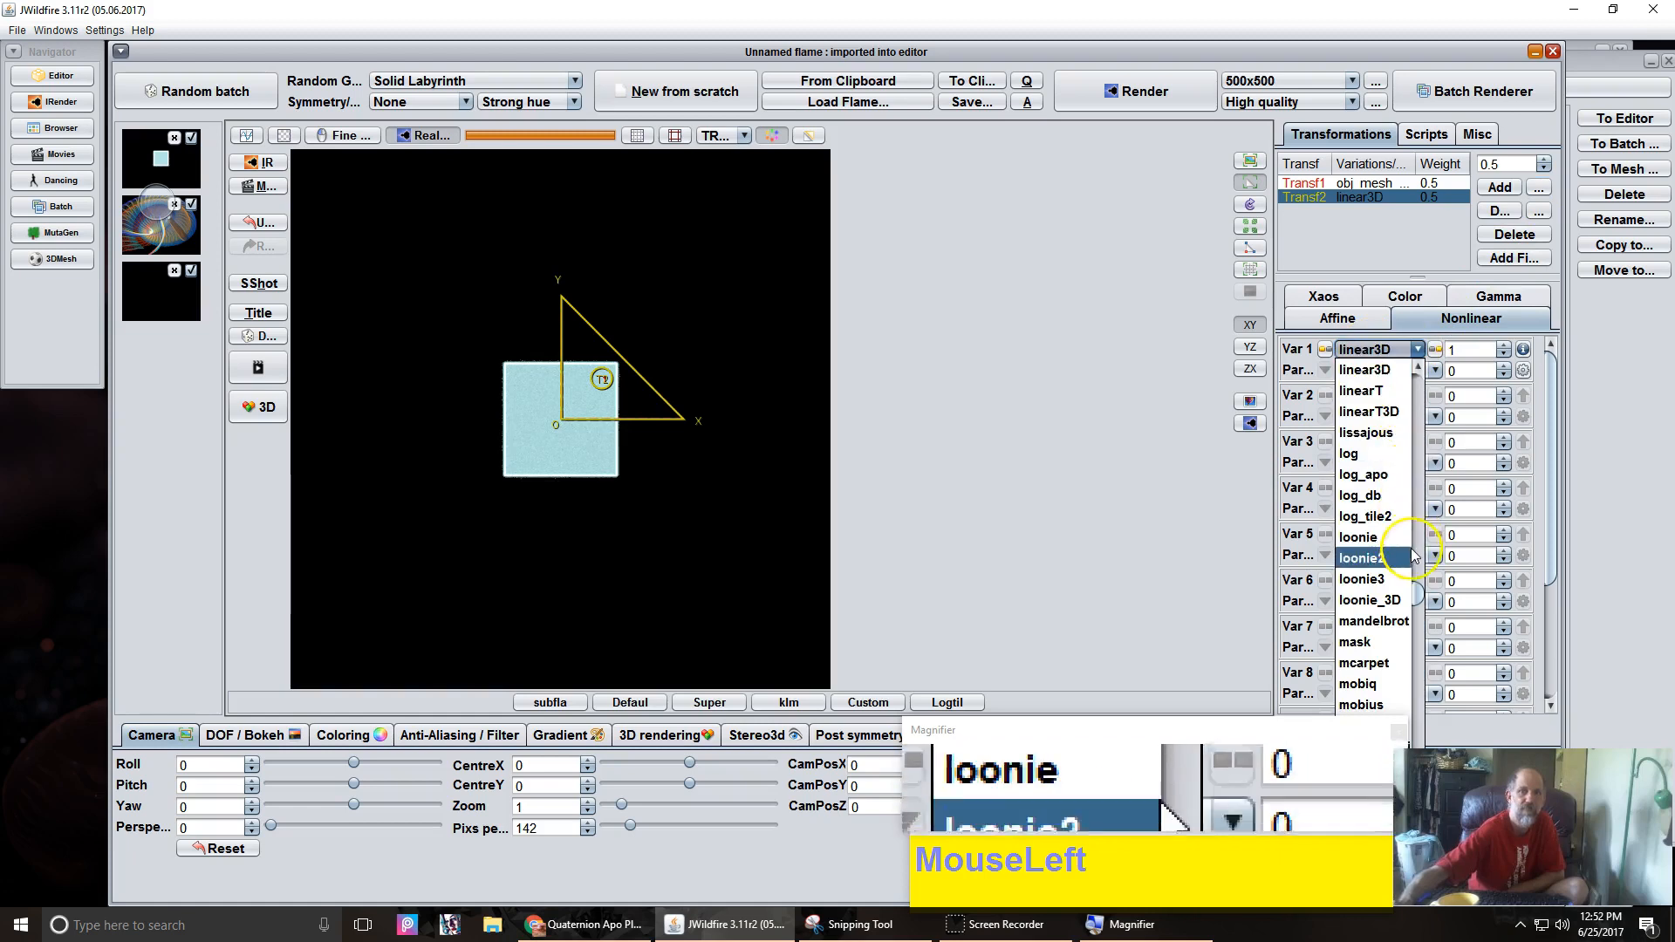
{"action": "left_click_drag", "start_coordinate": [1422, 592], "coordinate": [1420, 436]}
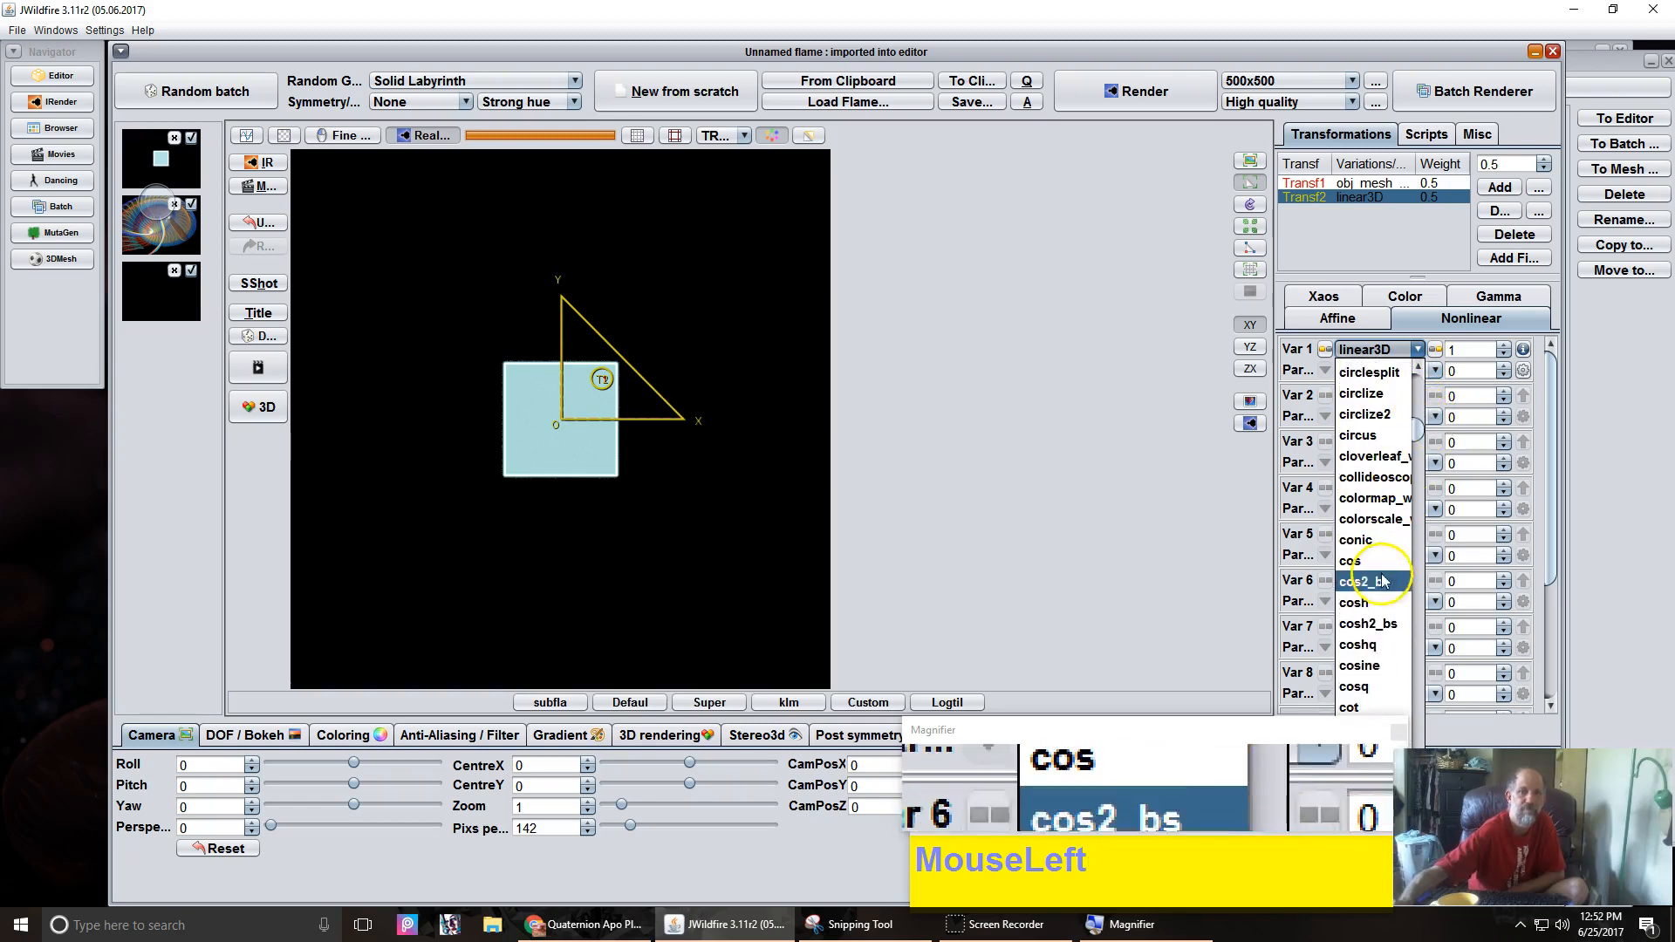
{"action": "left_click", "coordinate": [1368, 650]}
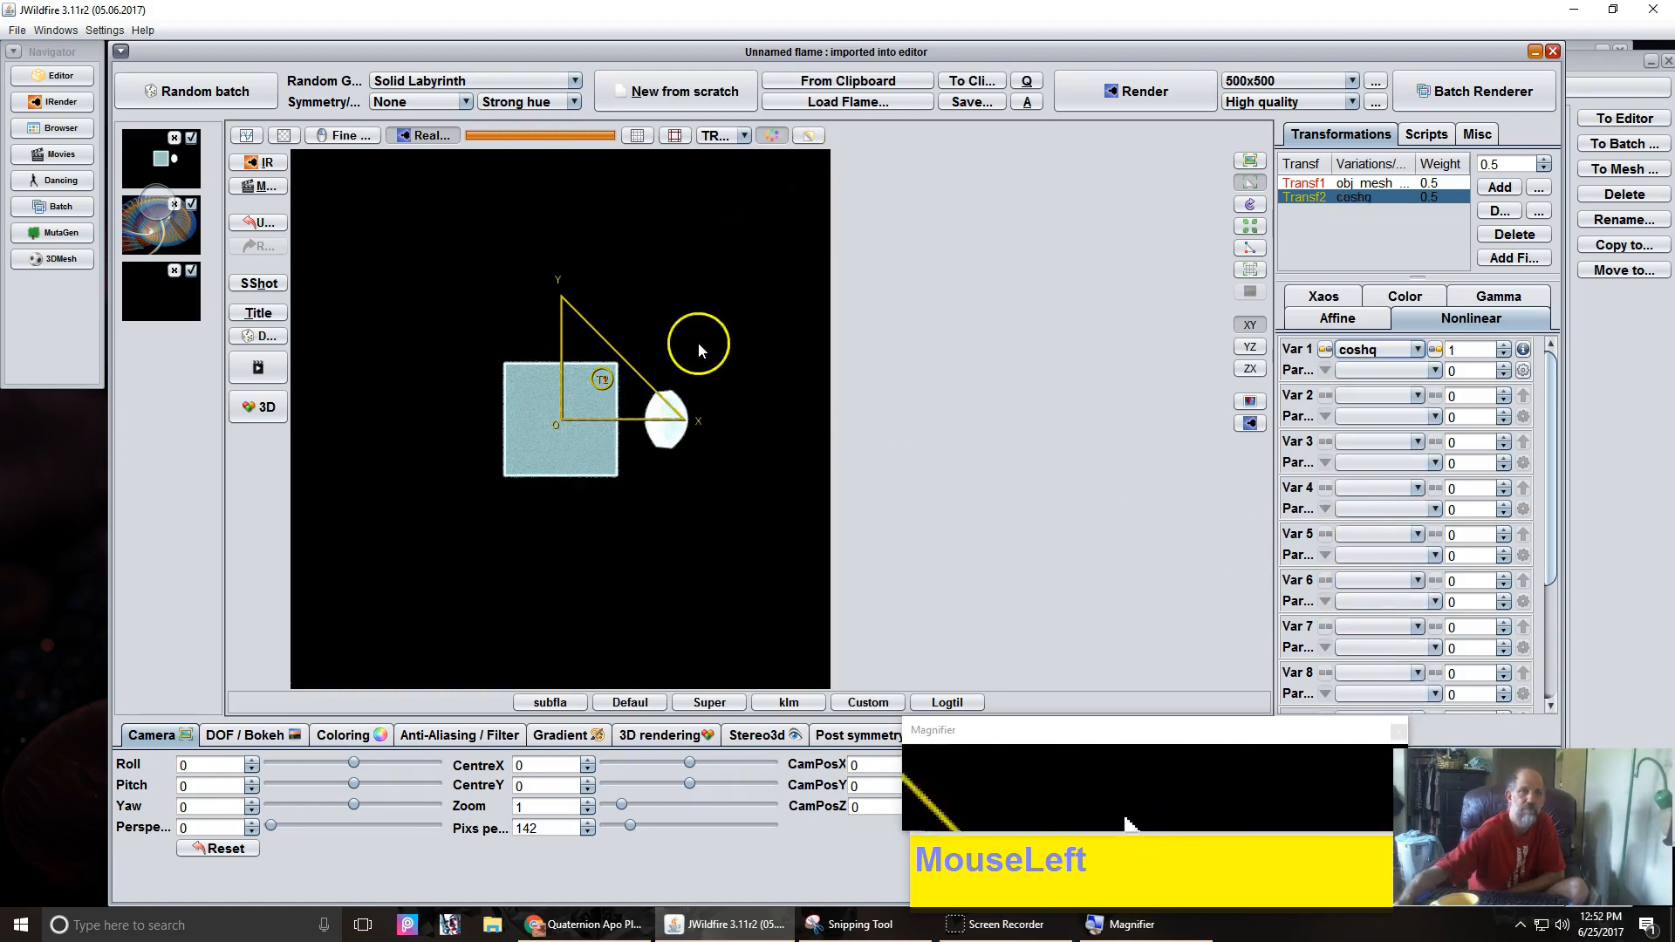
Move the second transform up and right in the XY plane, rotated about 65 degrees counterclockwise and enlarged about 1.5 times.
{"action": "left_click_drag", "start_coordinate": [594, 403], "coordinate": [721, 355]}
{"action": "scroll", "coordinate": [719, 358], "scroll_direction": "up", "scroll_amount": 4}
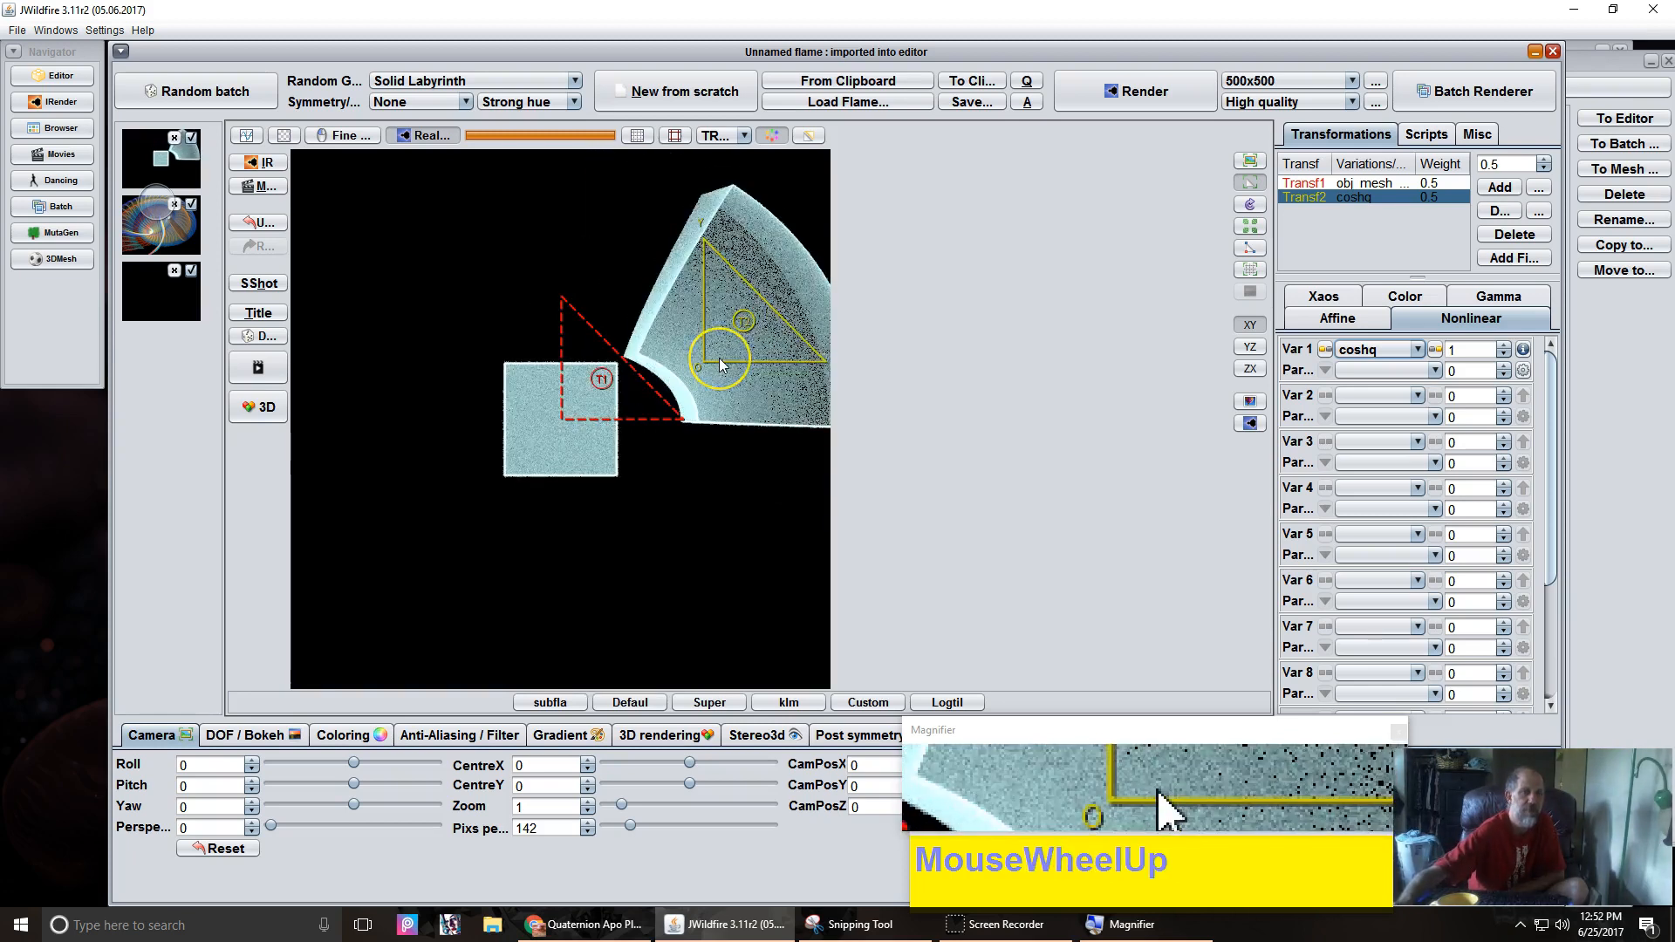
{"action": "left_click_drag", "start_coordinate": [813, 381], "coordinate": [1274, 362]}
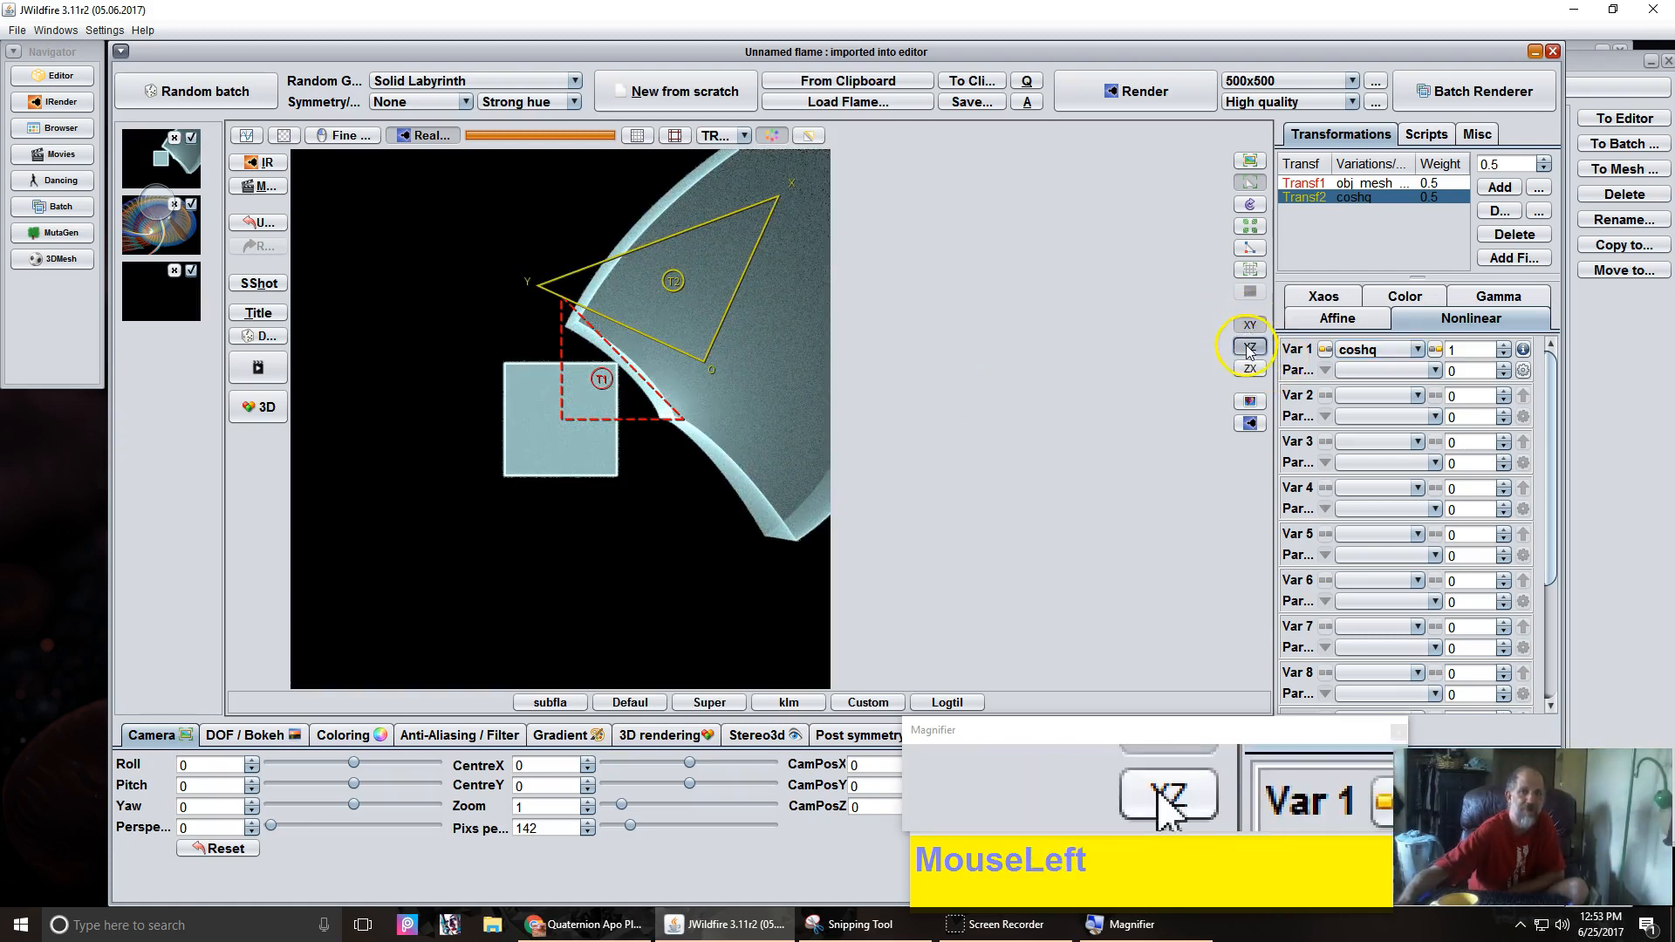
Rotate the second transform about 52 degrees counterclockwise in the YZ plane and shrink its triangle to about 80 percent.
{"action": "left_click", "coordinate": [1249, 349]}
{"action": "left_click", "coordinate": [462, 386]}
{"action": "left_click_drag", "start_coordinate": [561, 385], "coordinate": [751, 384]}
{"action": "scroll", "coordinate": [599, 377], "scroll_direction": "down", "scroll_amount": 2}
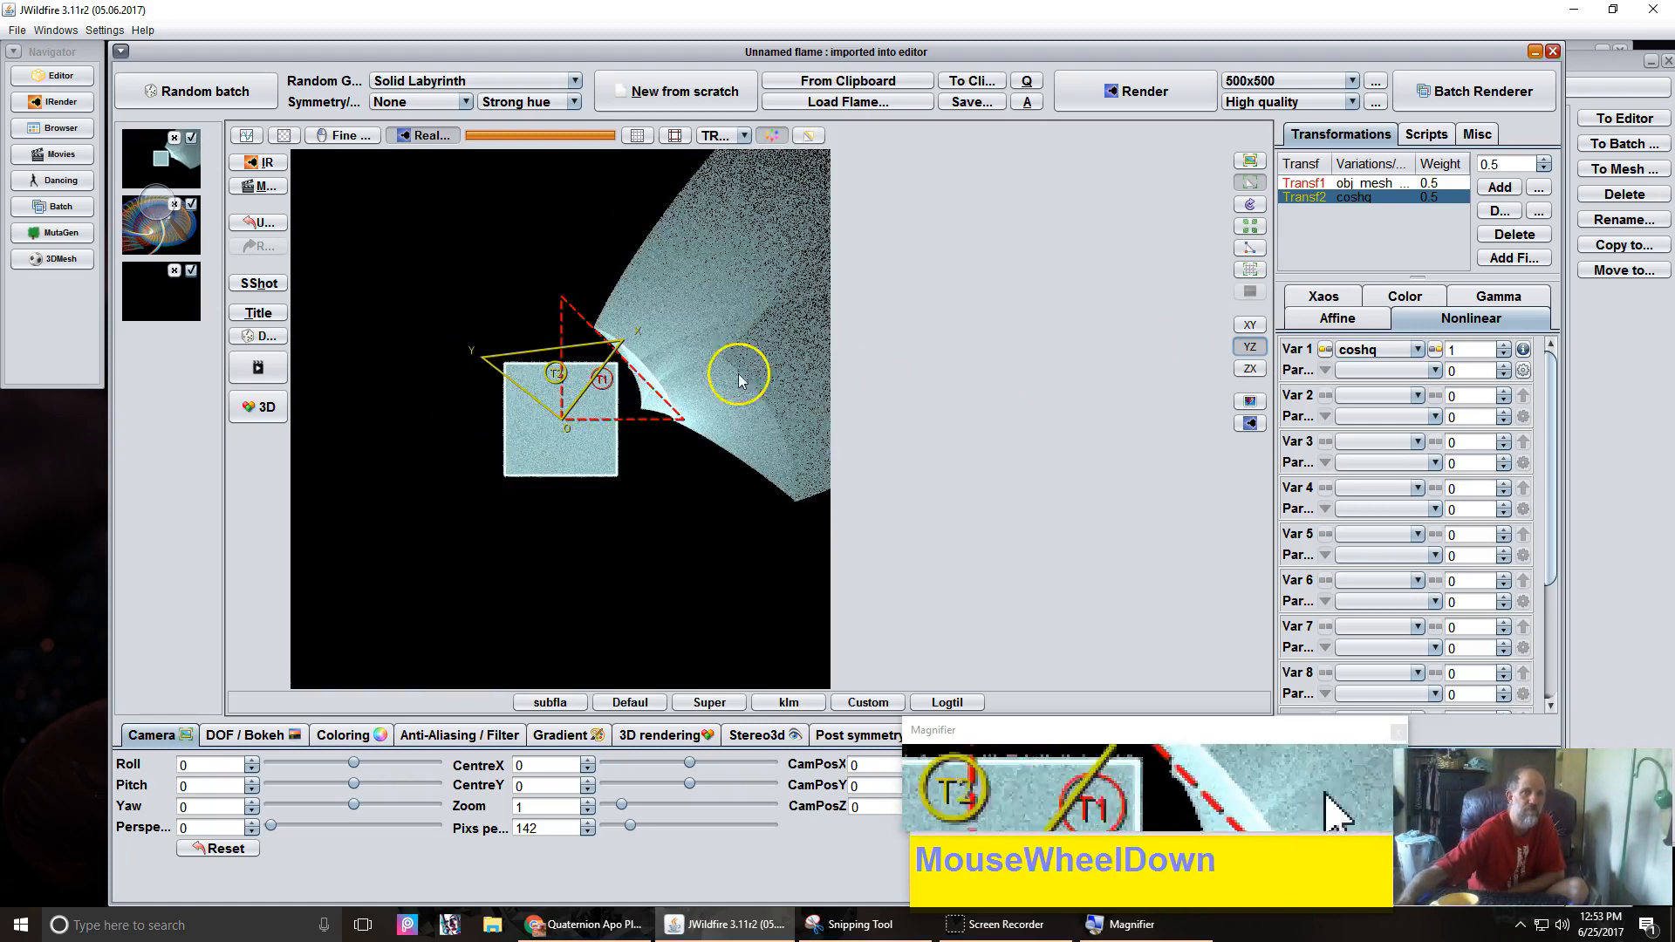
Move the second transform up and slightly left in the YZ plane, shrunk by about a quarter and rotated about 94 degrees further counterclockwise.
{"action": "left_click", "coordinate": [1355, 321]}
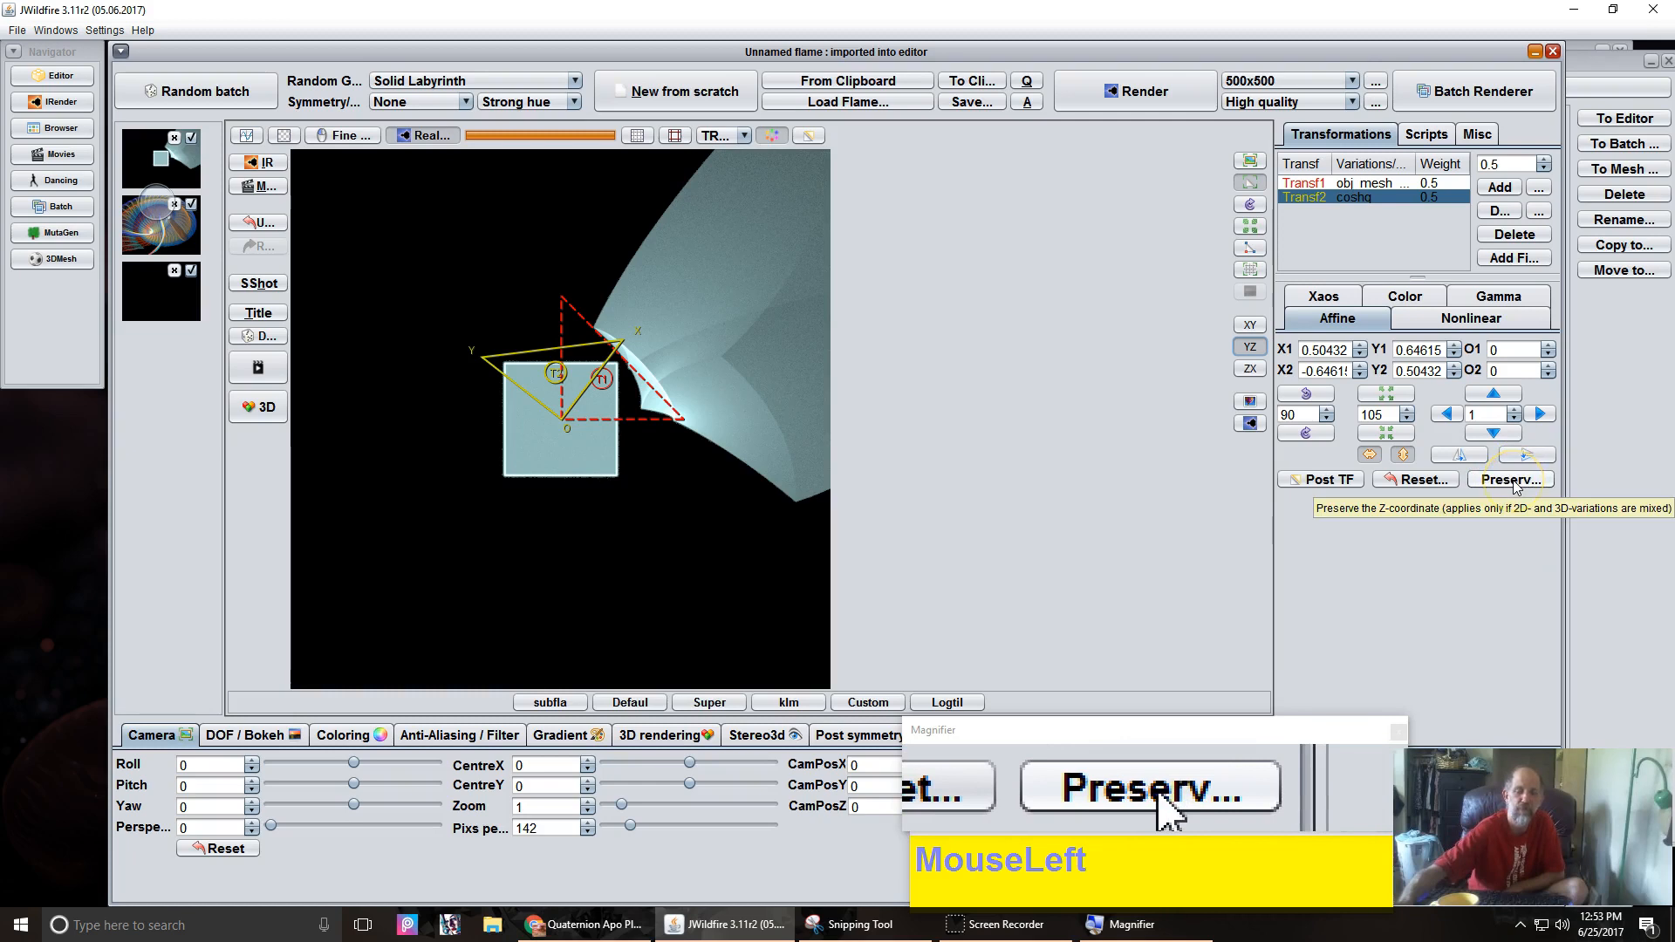
{"action": "left_click", "coordinate": [1106, 454]}
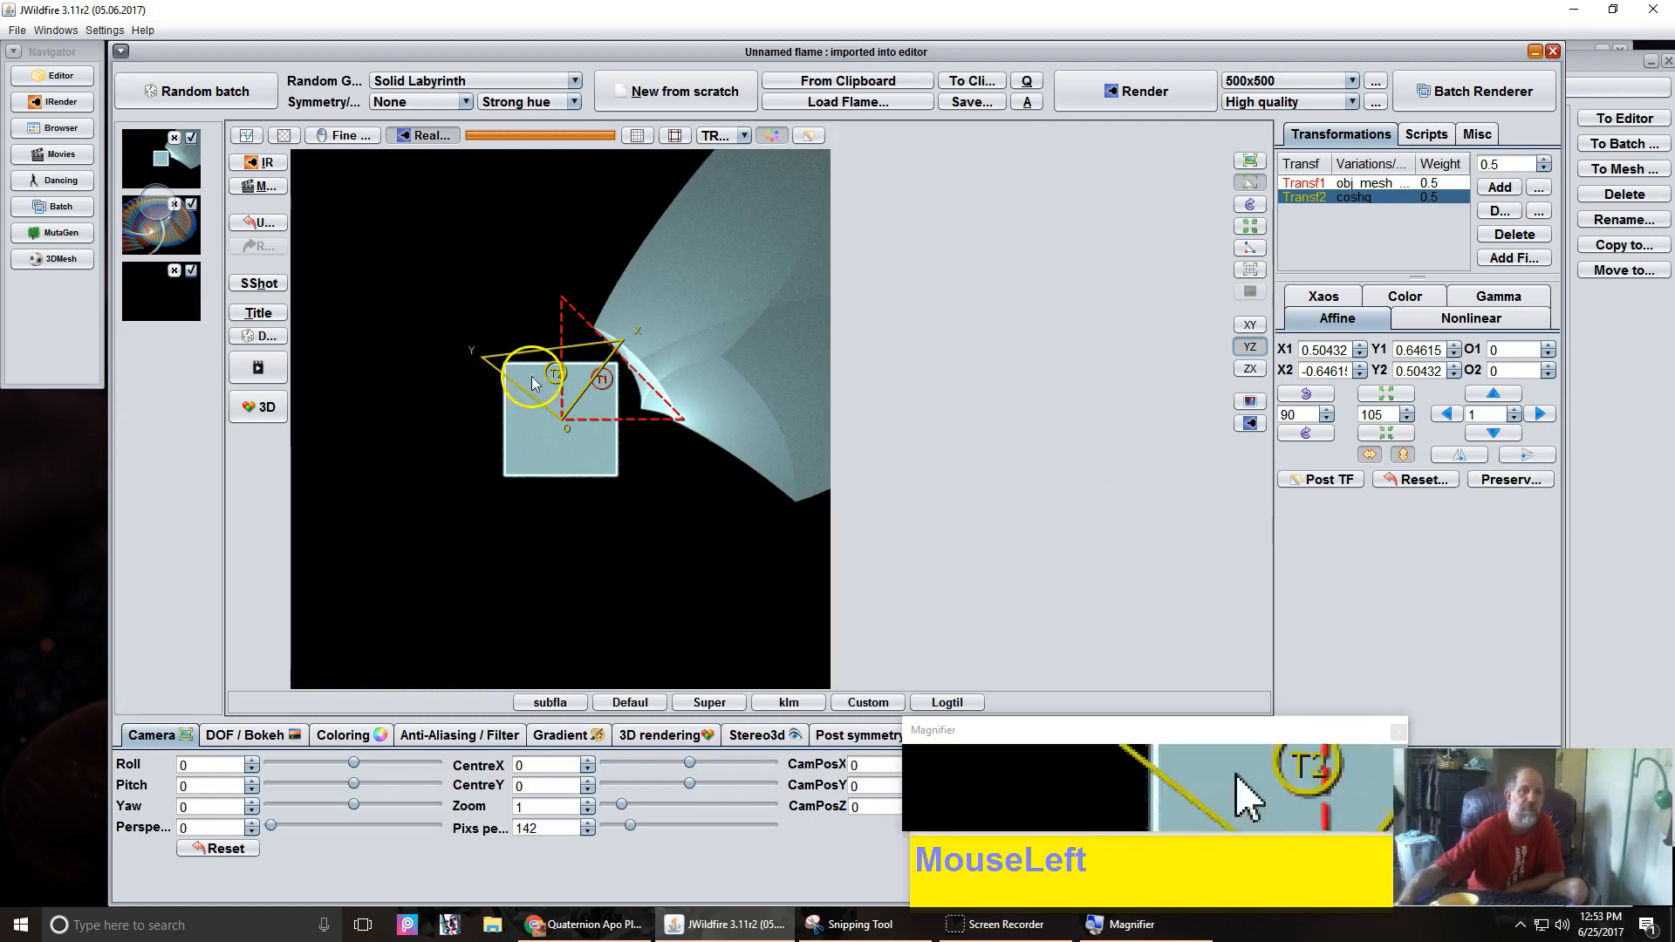
{"action": "left_click_drag", "start_coordinate": [563, 387], "coordinate": [546, 296]}
{"action": "scroll", "coordinate": [566, 303], "scroll_direction": "down", "scroll_amount": 2}
{"action": "scroll", "coordinate": [565, 304], "scroll_direction": "down", "scroll_amount": 2}
{"action": "right_click", "coordinate": [564, 312]}
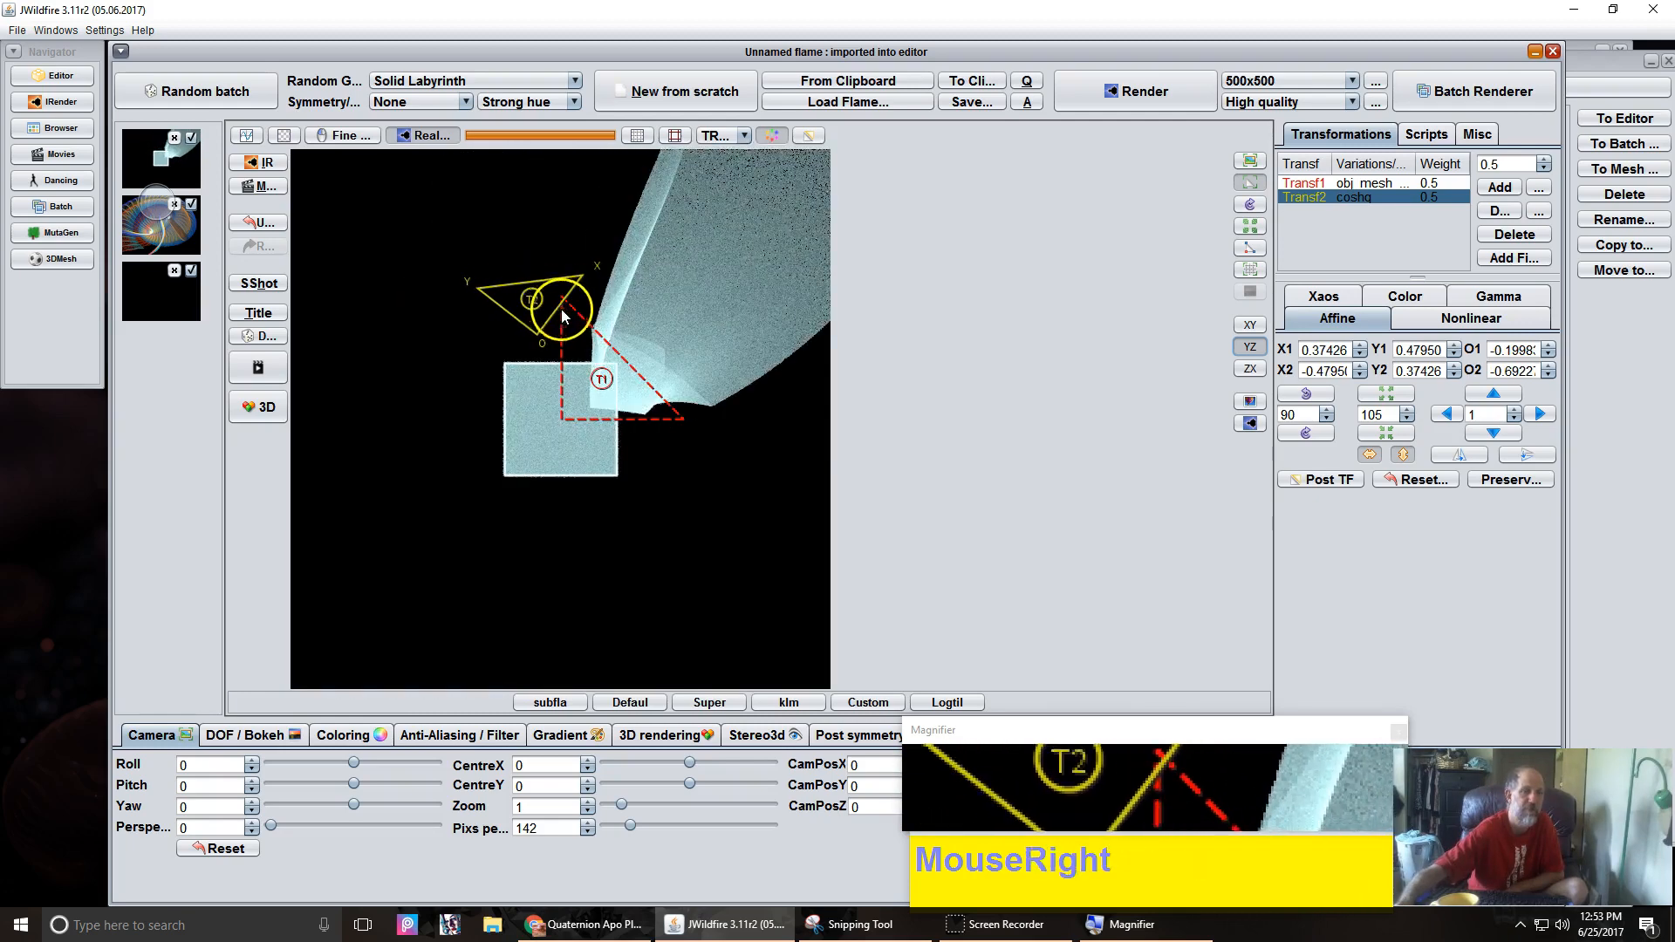
{"action": "left_click_drag", "start_coordinate": [851, 337], "coordinate": [941, 354]}
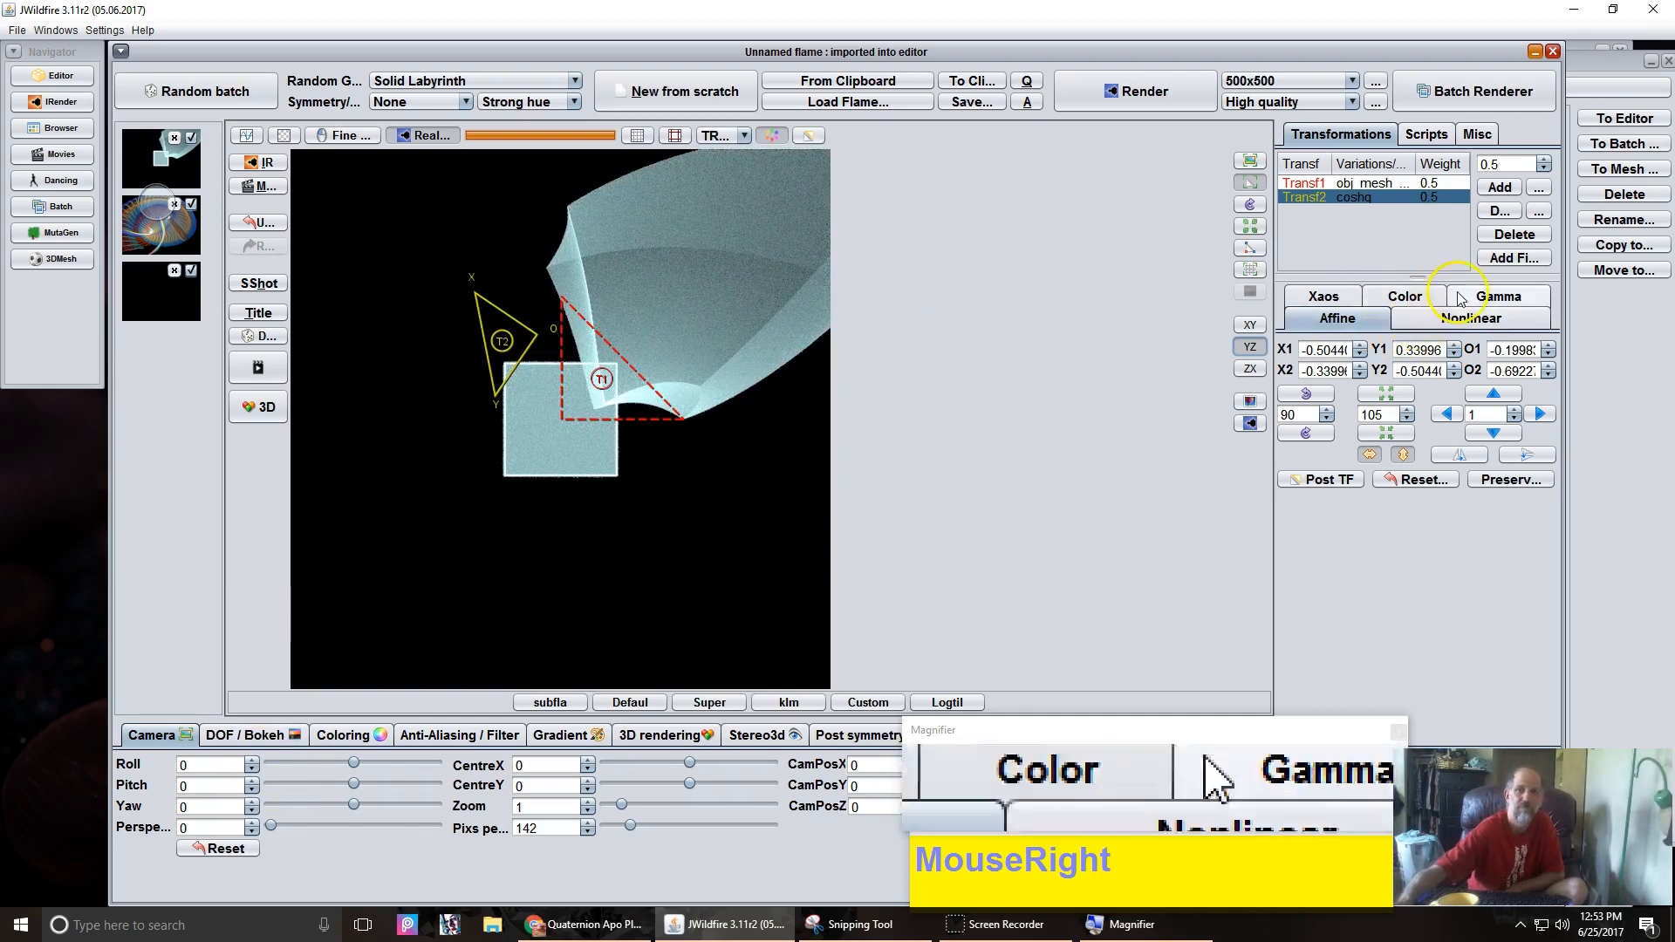
Reset all Xaos weights, and move the second transform's triangle slightly down and right in the YZ plane while shrinking it.
{"action": "left_click", "coordinate": [1328, 295]}
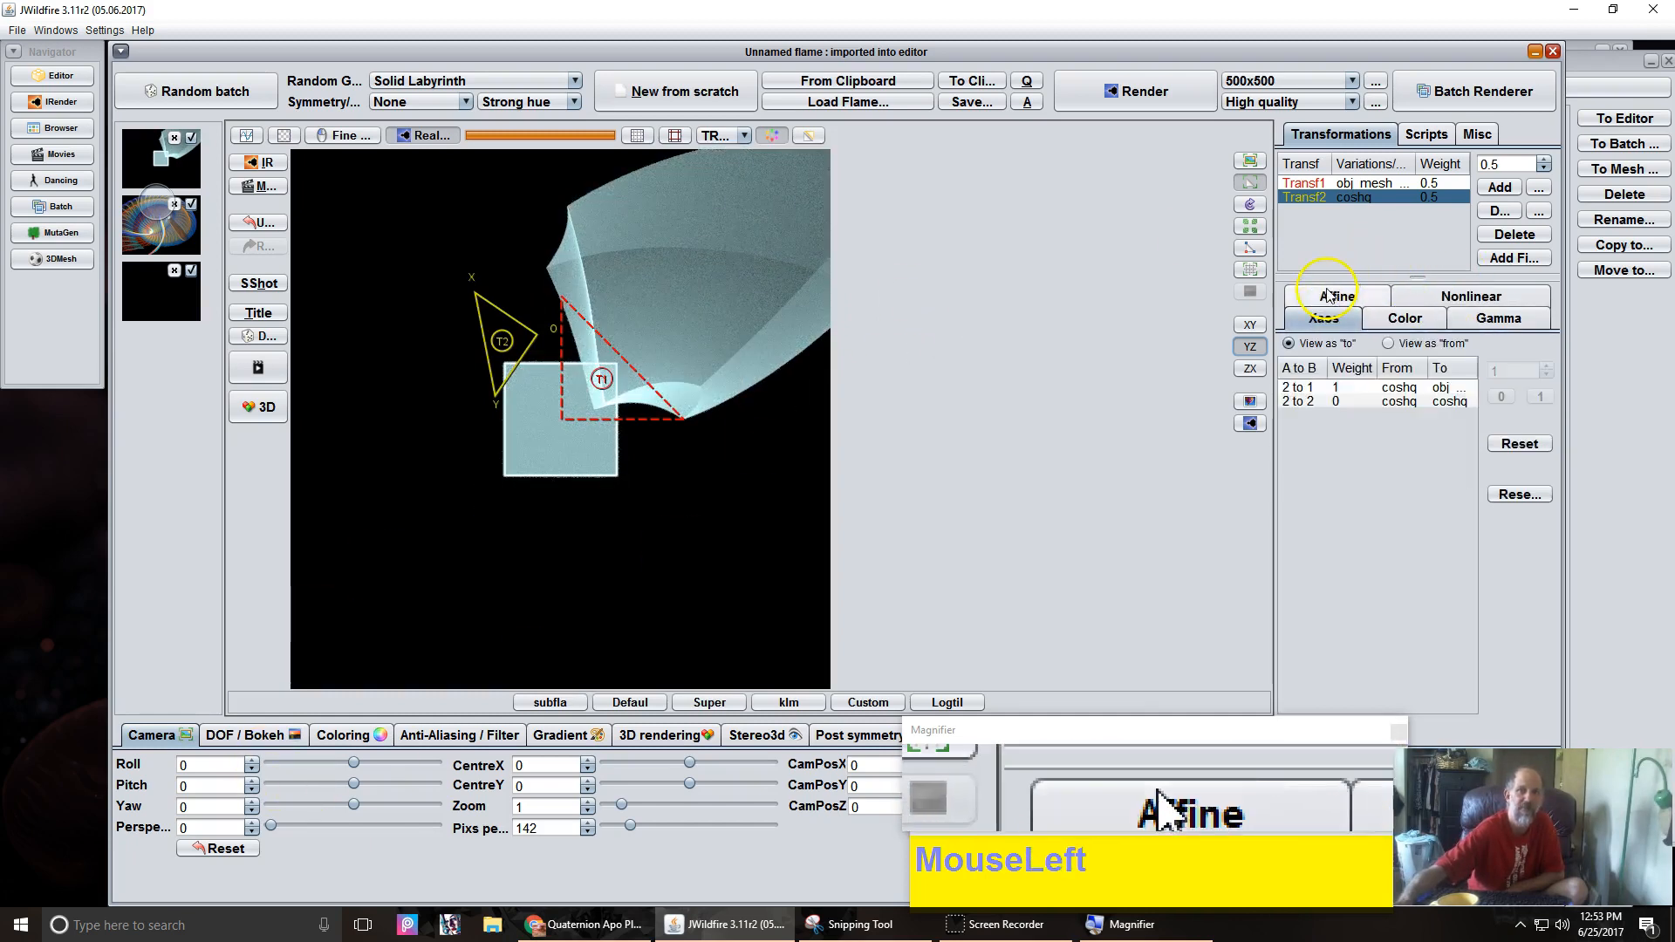
{"action": "left_click", "coordinate": [1505, 498]}
{"action": "left_click_drag", "start_coordinate": [493, 341], "coordinate": [531, 373]}
{"action": "scroll", "coordinate": [515, 354], "scroll_direction": "down", "scroll_amount": 4}
Set the second transform's weight to 4.06 and turn the camera to pitch 47.6 and yaw 63.2.
{"action": "left_click", "coordinate": [1492, 186]}
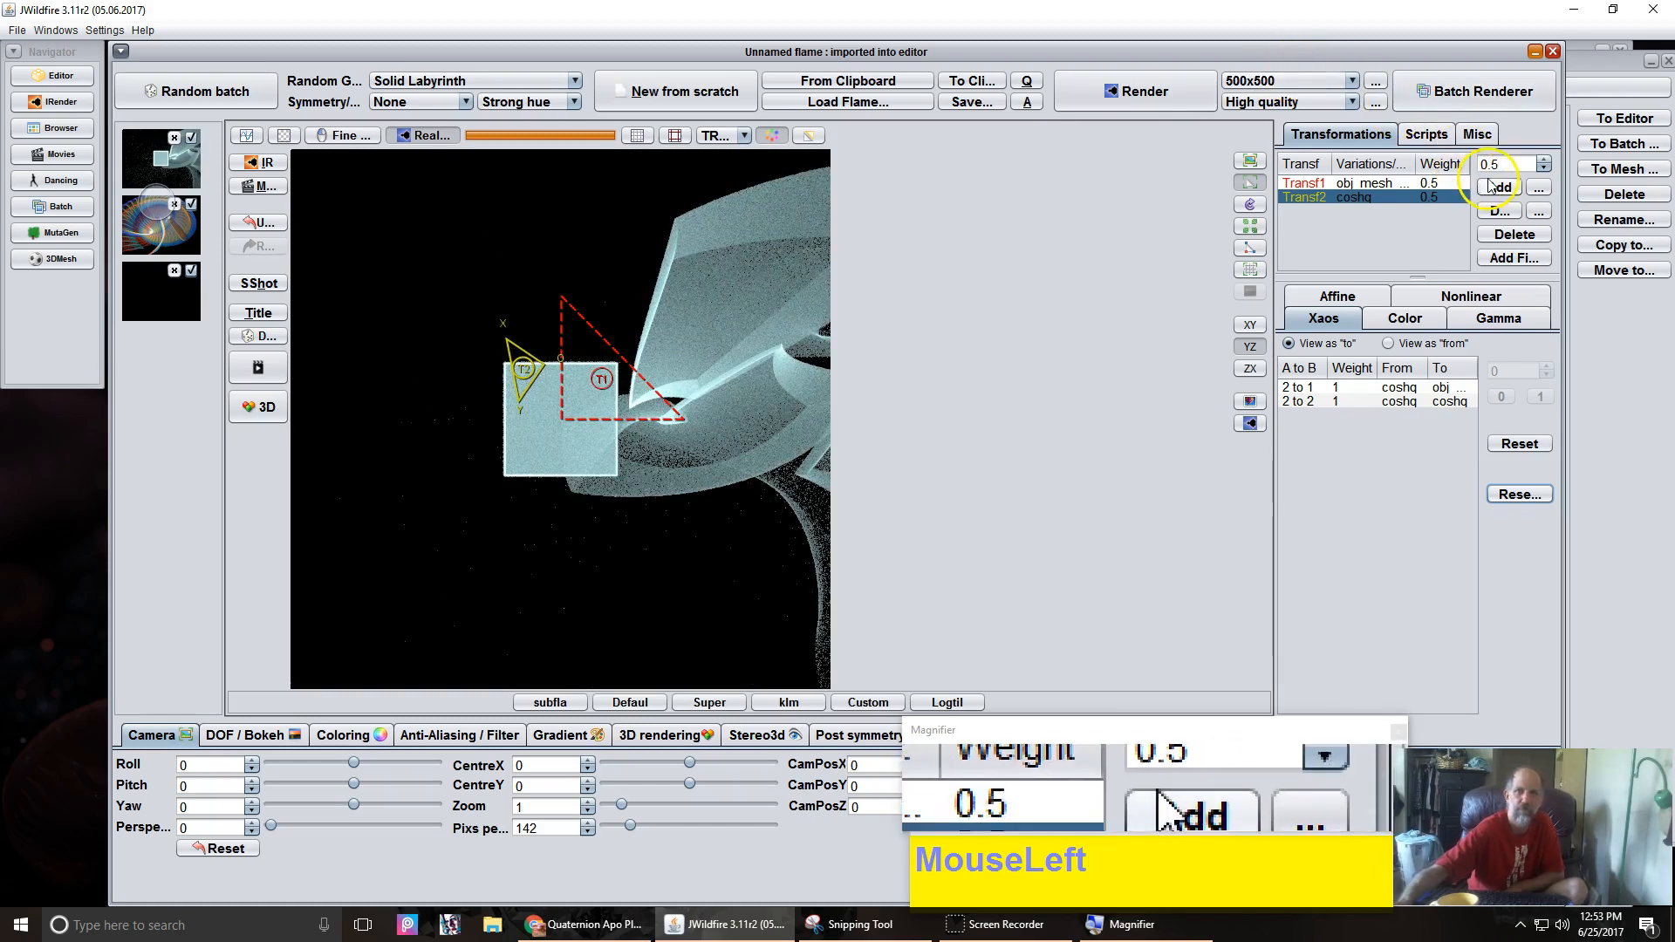
{"action": "left_click_drag", "start_coordinate": [1518, 164], "coordinate": [1529, 164]}
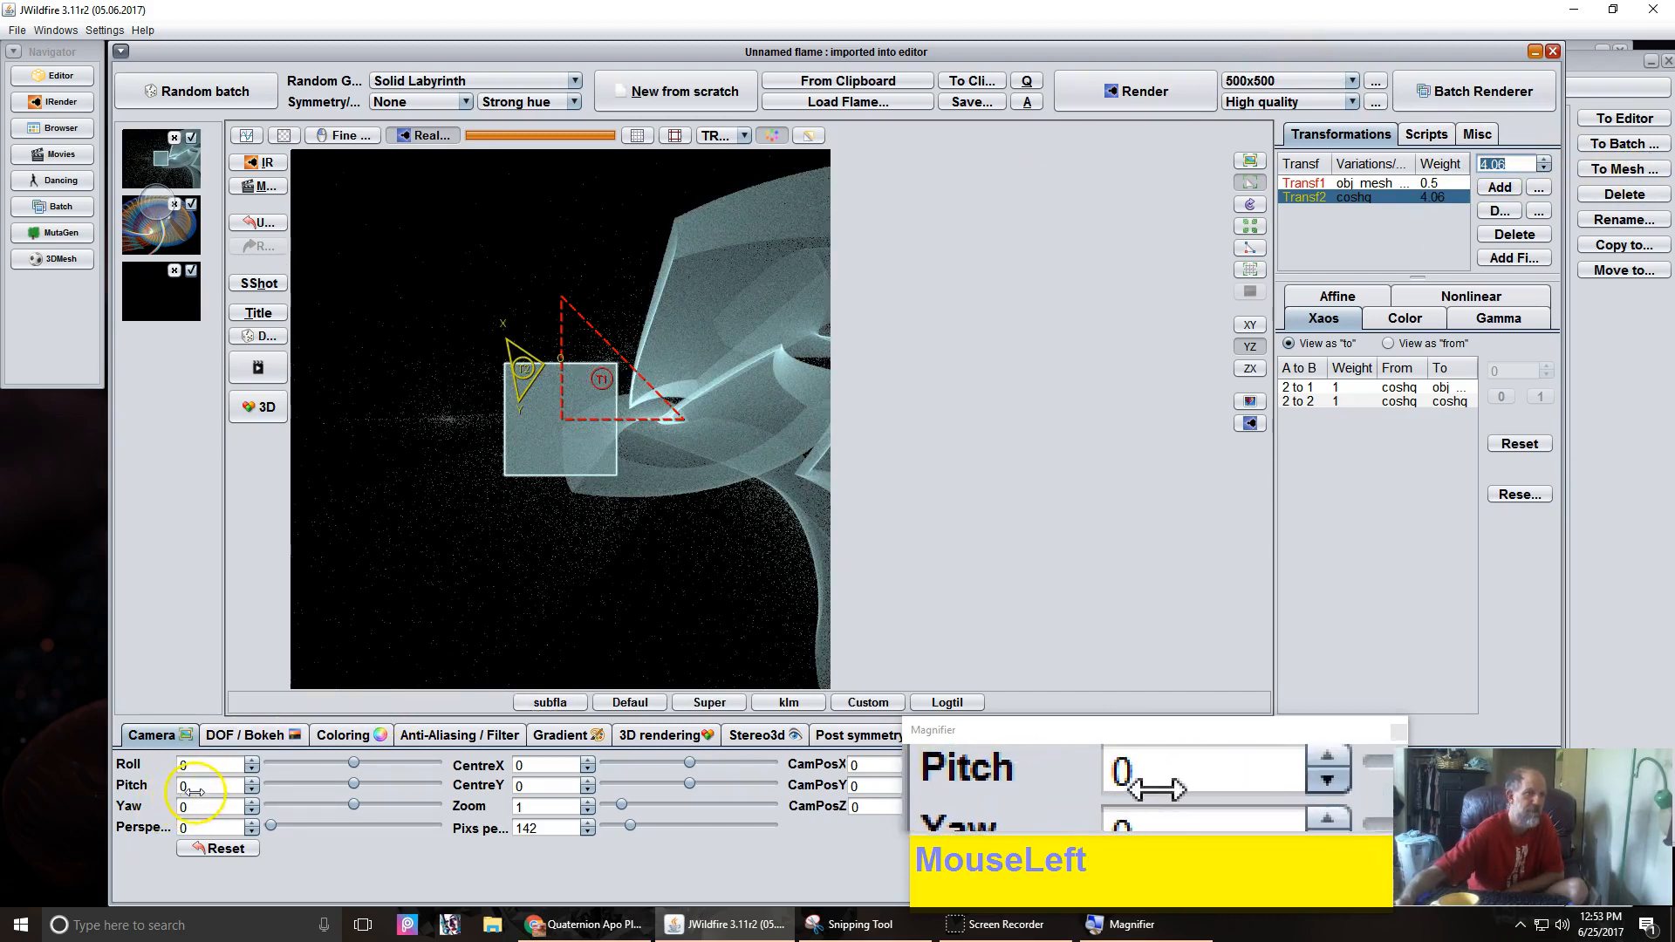
{"action": "left_click_drag", "start_coordinate": [206, 789], "coordinate": [347, 779]}
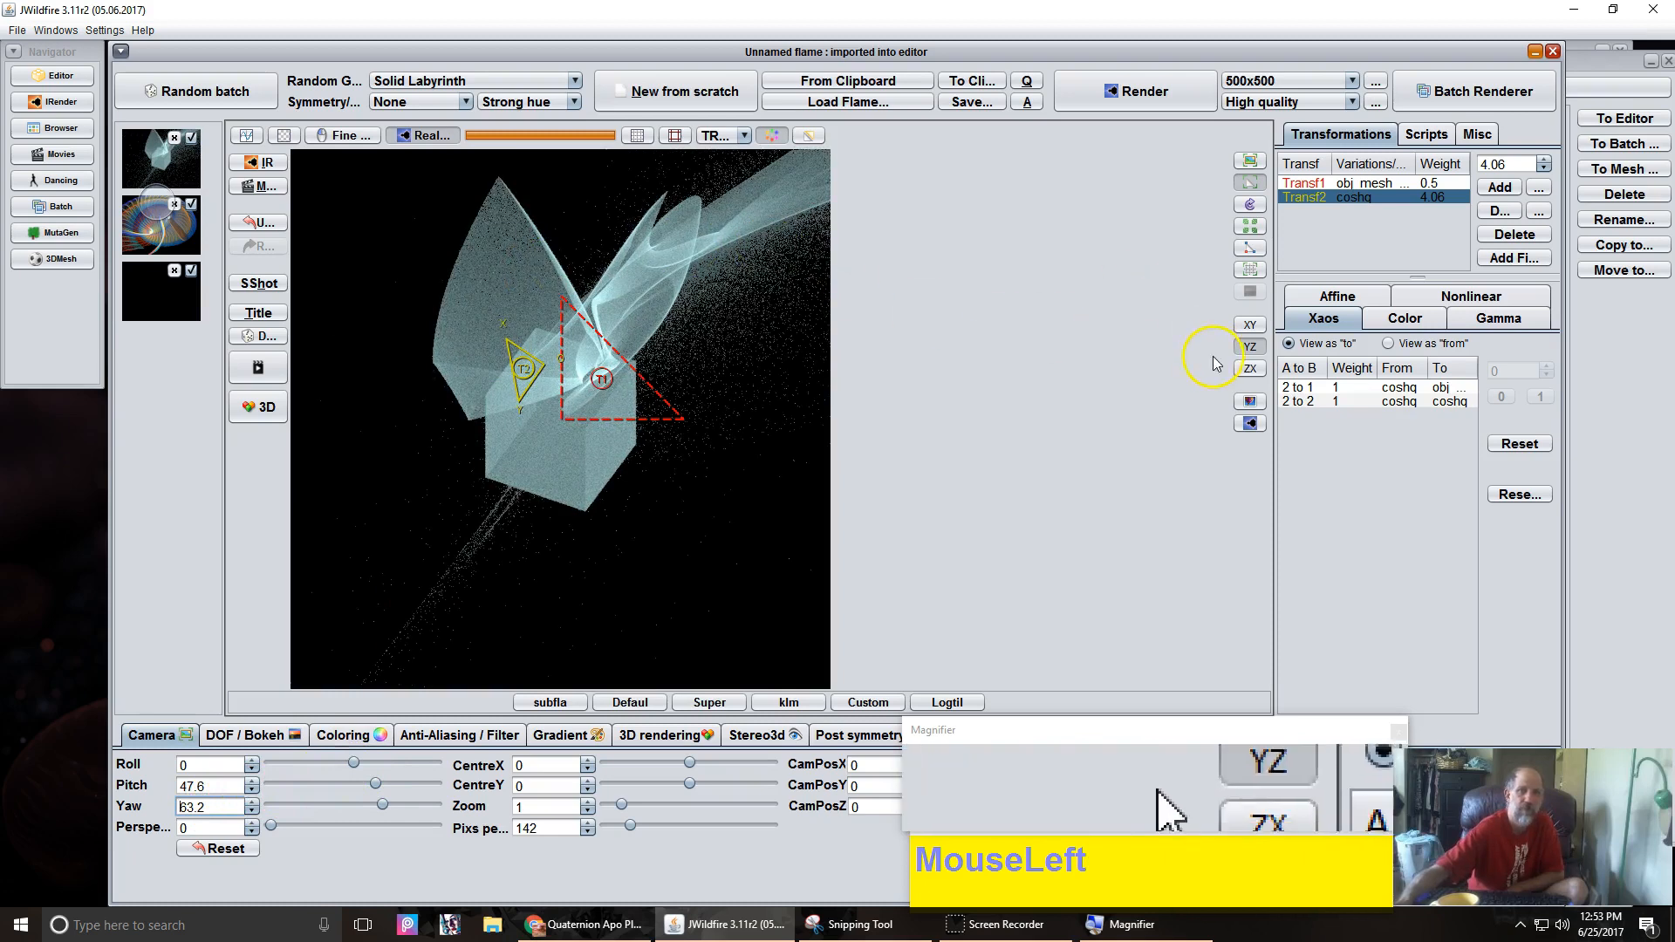
Enlarge the second transform's triangle about 1.5 times in the YZ plane.
{"action": "scroll", "coordinate": [524, 377], "scroll_direction": "up", "scroll_amount": 3}
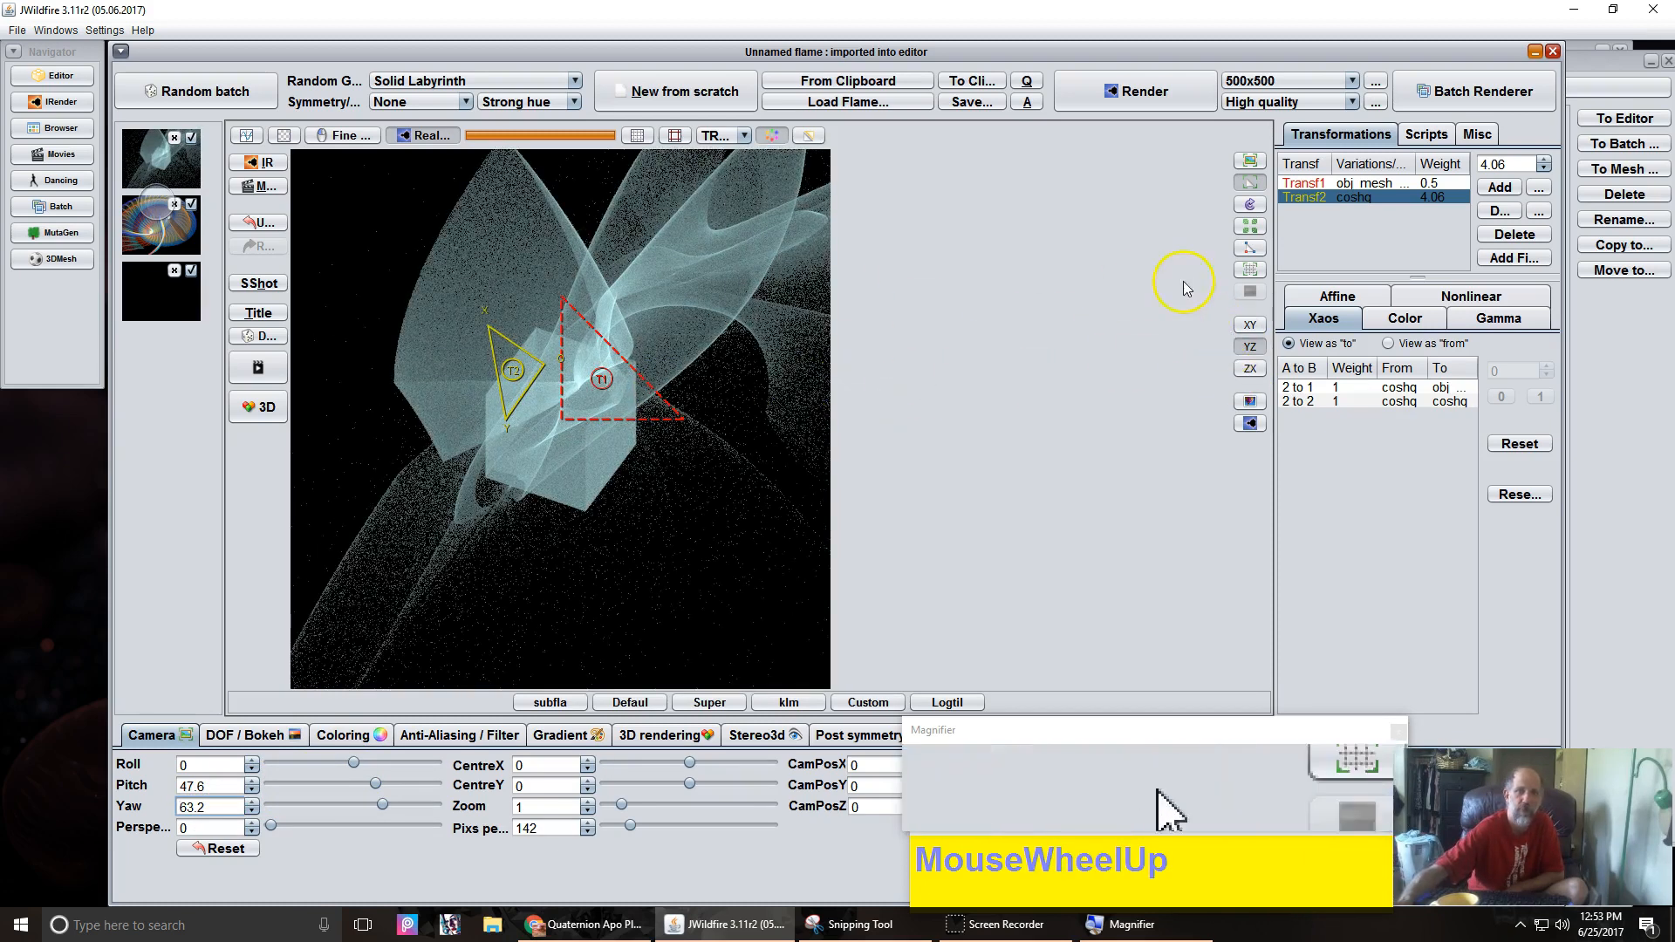
Rotate the second transform's triangle about 63 degrees counterclockwise in the ZX plane and shrink it to about 60 percent.
{"action": "left_click", "coordinate": [1249, 369]}
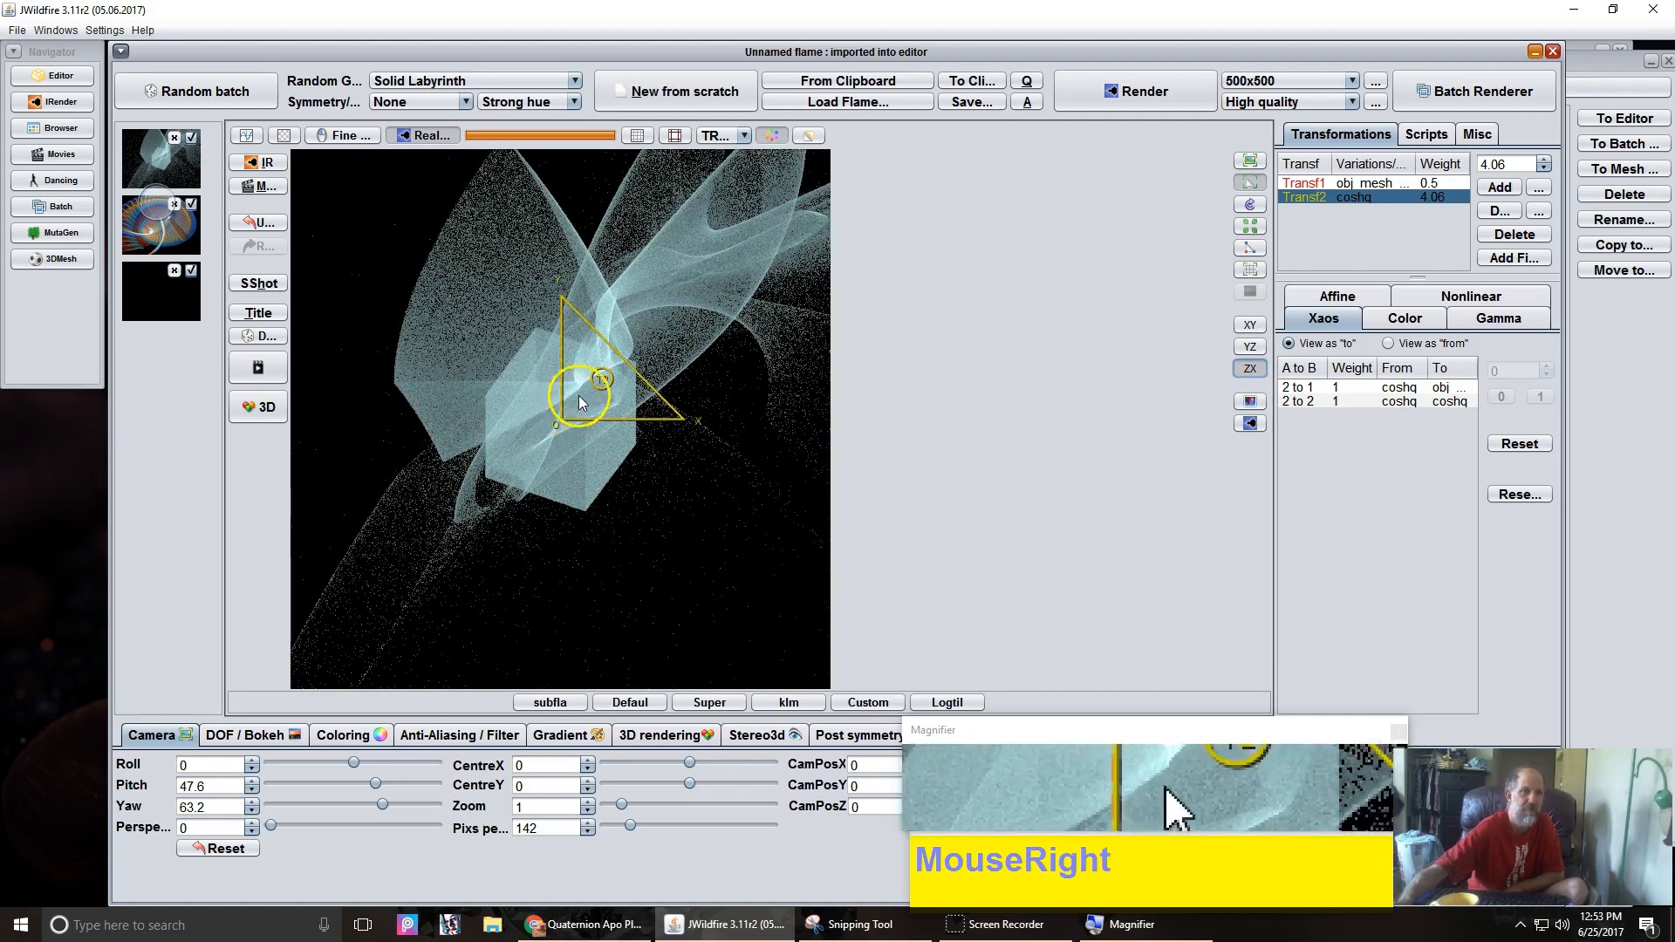
{"action": "left_click_drag", "start_coordinate": [746, 400], "coordinate": [555, 389]}
{"action": "scroll", "coordinate": [555, 388], "scroll_direction": "down", "scroll_amount": 3}
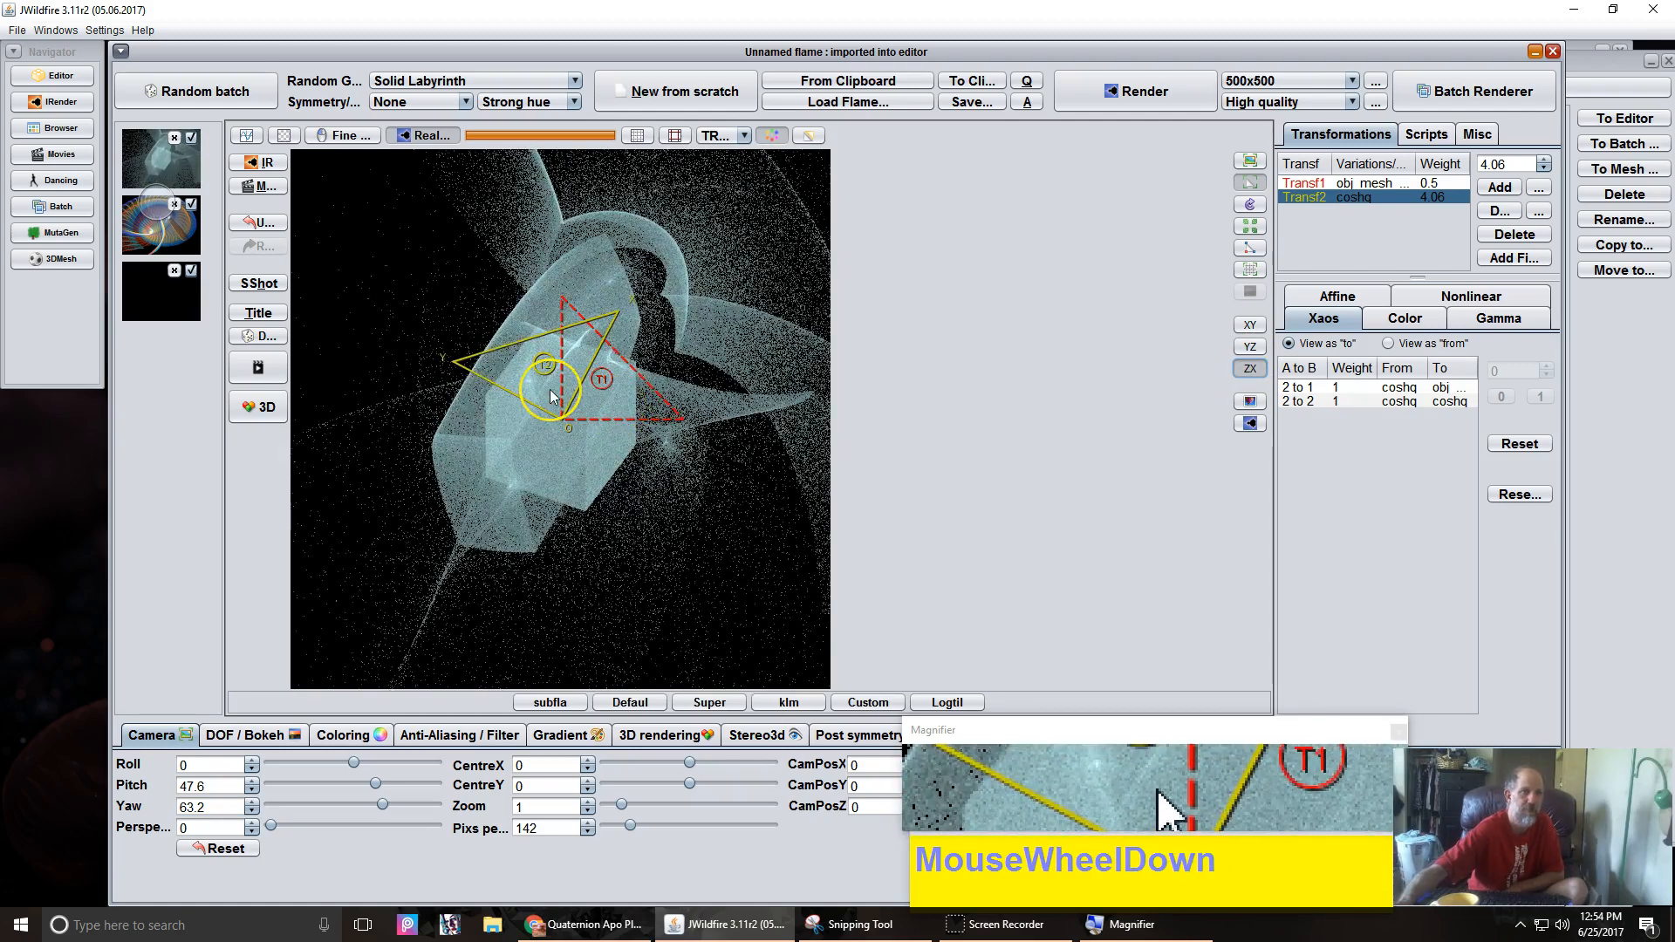
{"action": "scroll", "coordinate": [550, 395], "scroll_direction": "down", "scroll_amount": 3}
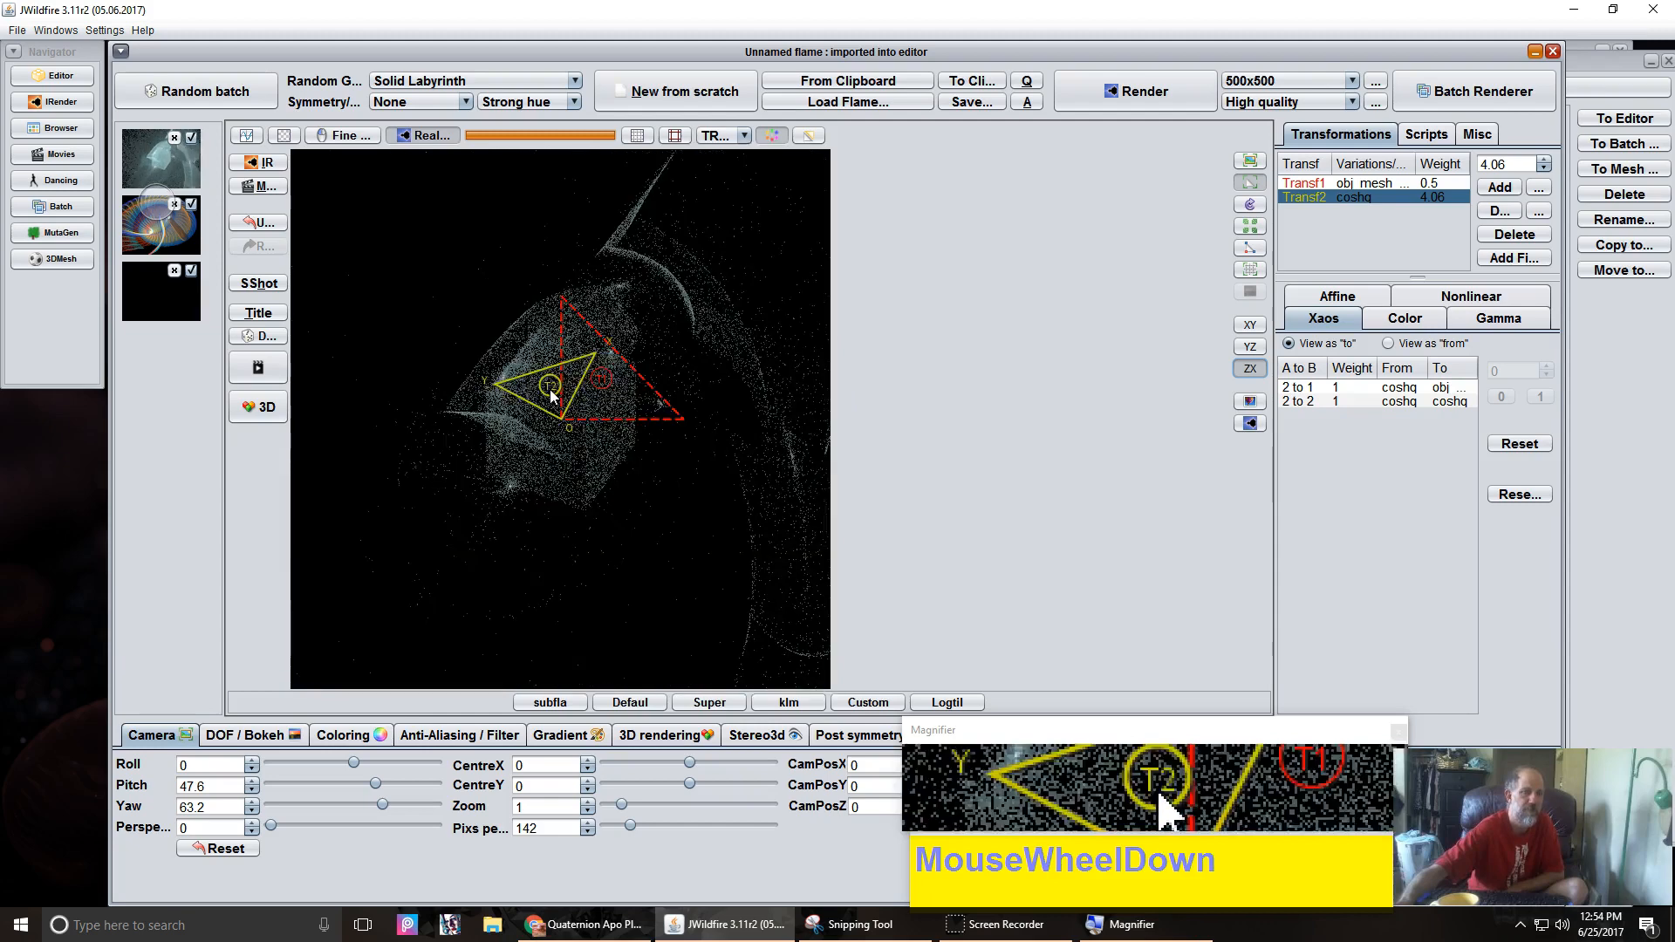
Shift the second transform's triangle slightly right and up in the ZX plane and shrink it by about a quarter.
{"action": "left_click_drag", "start_coordinate": [551, 395], "coordinate": [624, 485]}
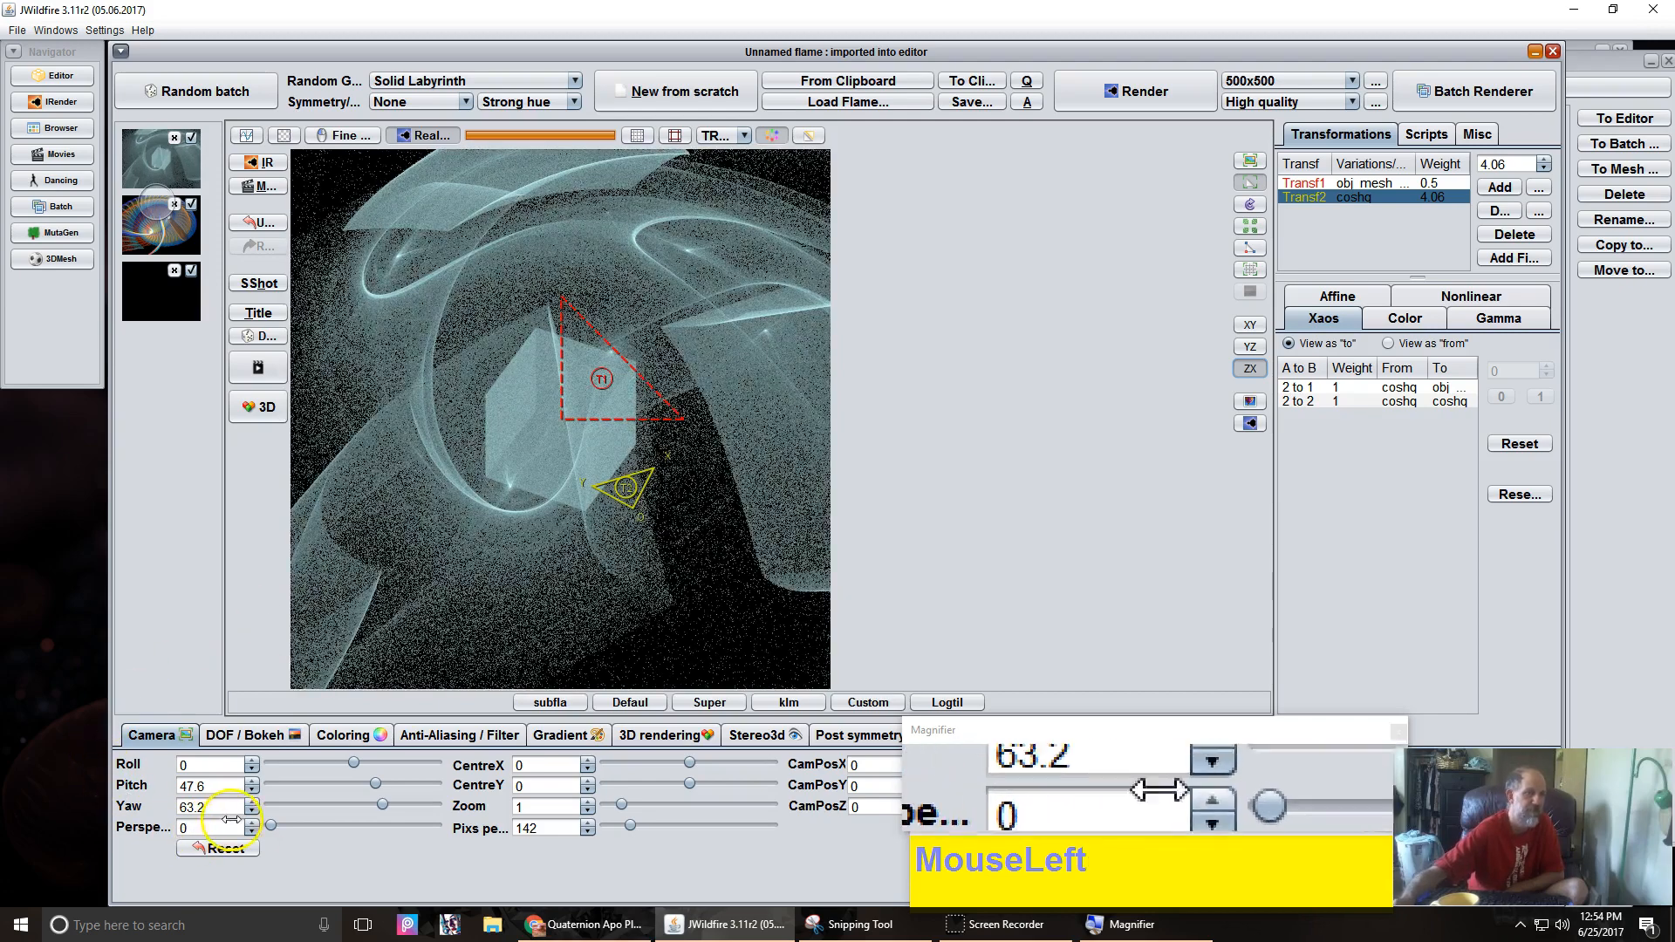
{"action": "scroll", "coordinate": [646, 447], "scroll_direction": "down", "scroll_amount": 5}
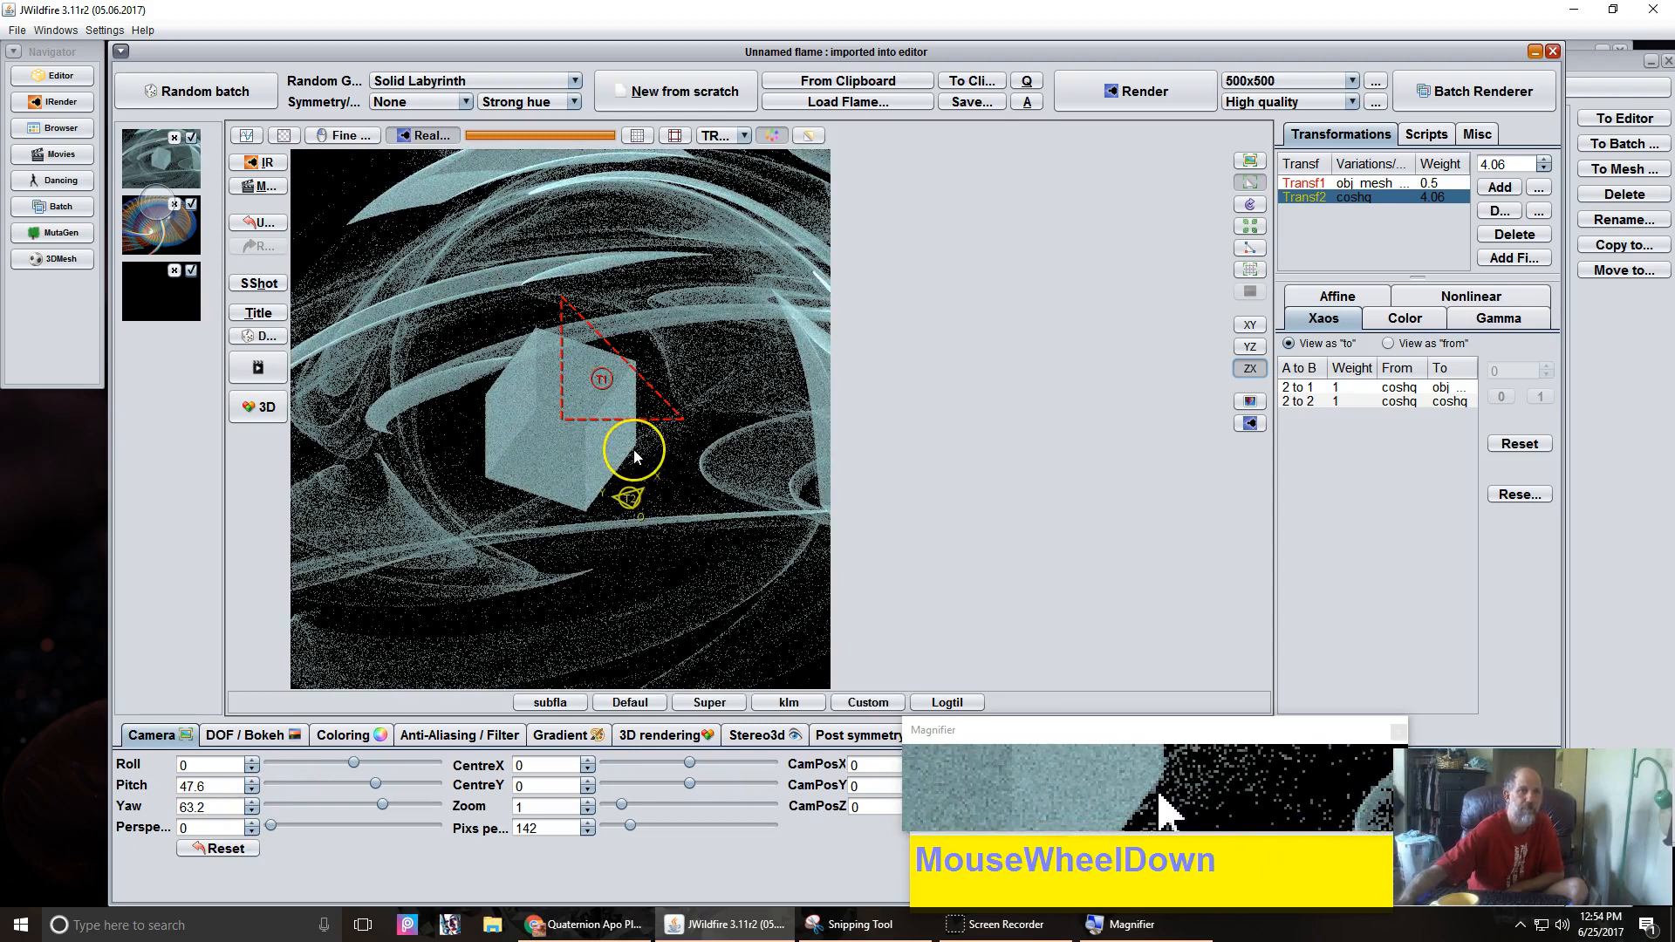
{"action": "scroll", "coordinate": [633, 448], "scroll_direction": "up", "scroll_amount": 4}
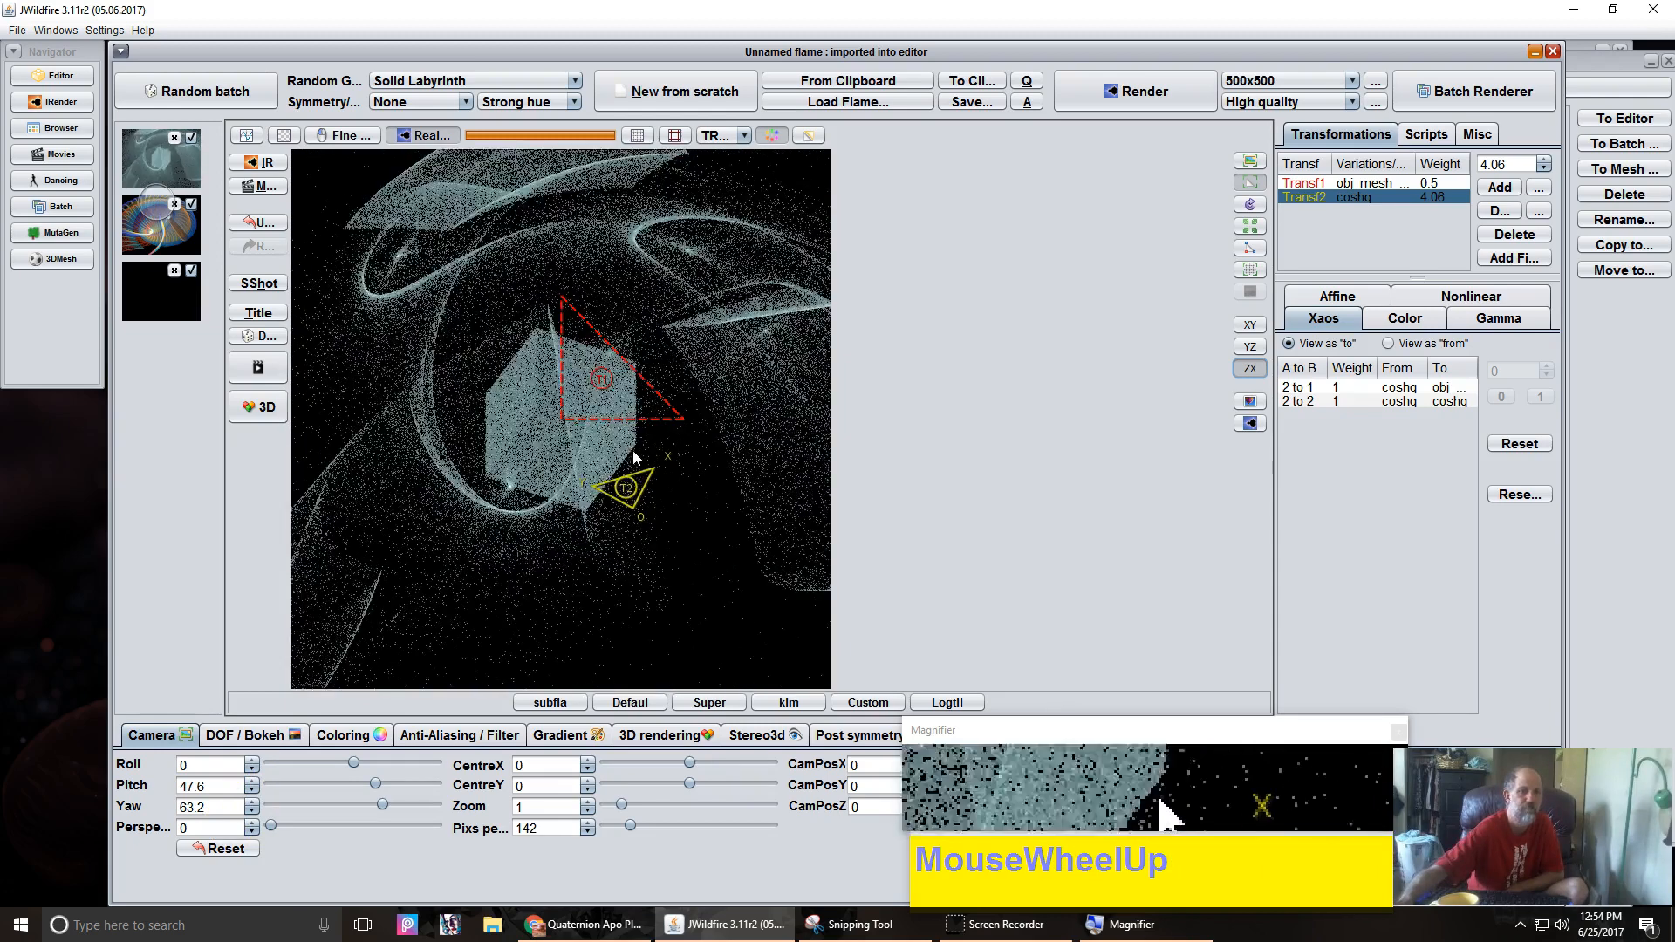
{"action": "left_click_drag", "start_coordinate": [599, 494], "coordinate": [599, 445]}
{"action": "scroll", "coordinate": [599, 445], "scroll_direction": "up", "scroll_amount": 3}
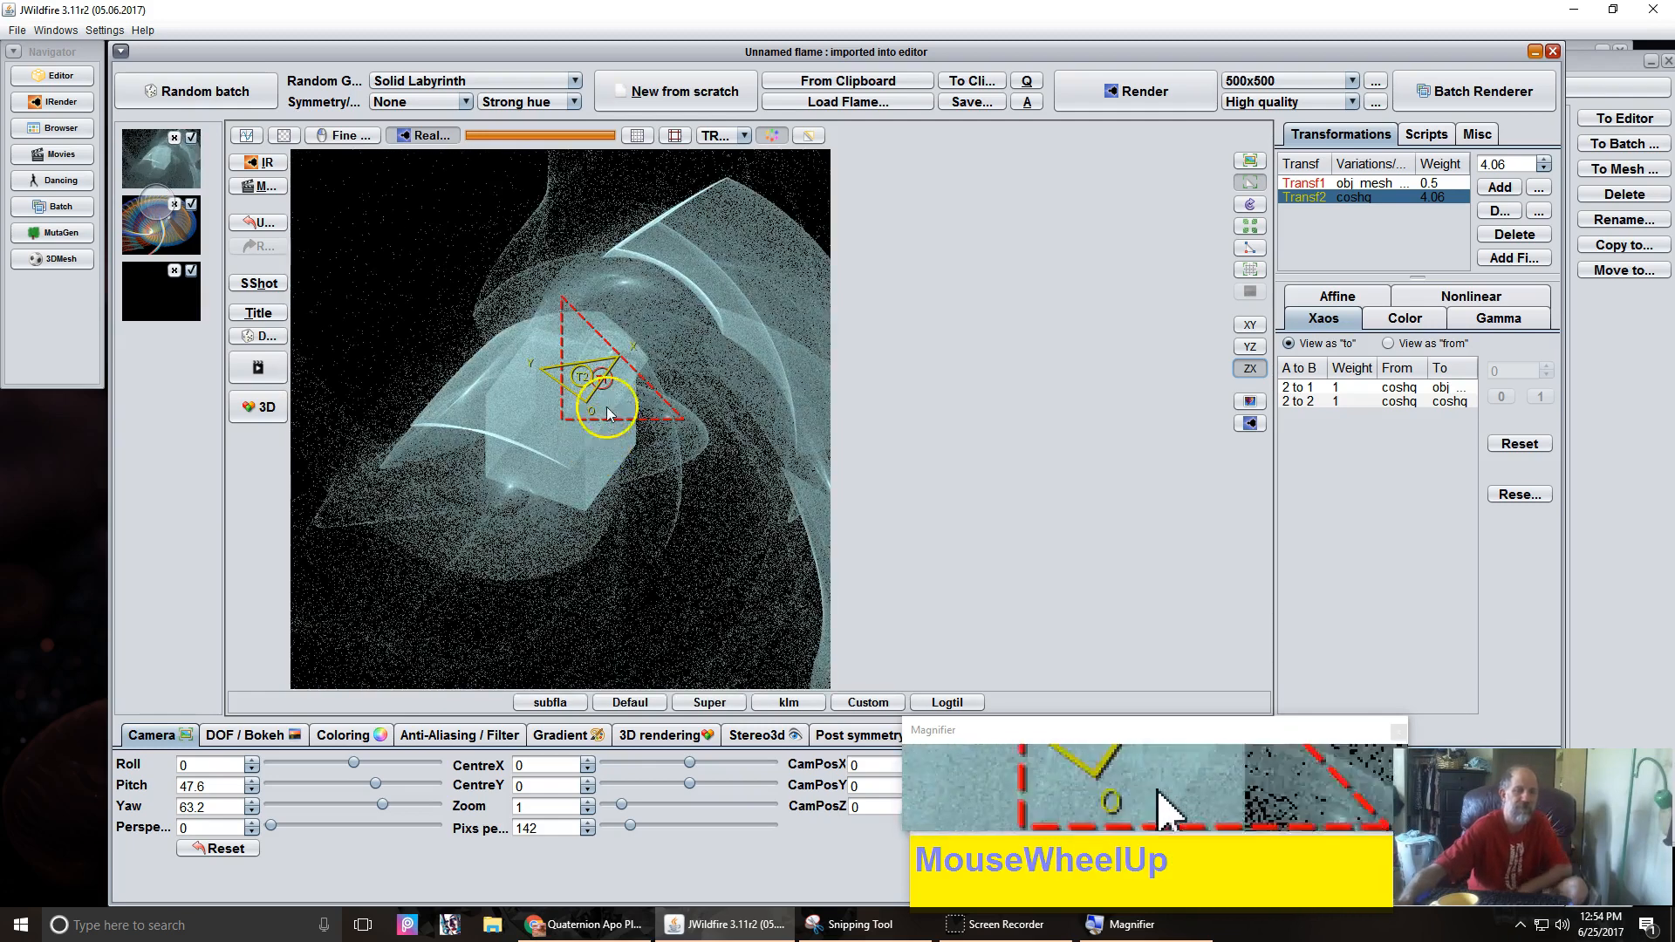
Set the first transform's draw mode to HIDDEN.
{"action": "left_click", "coordinate": [1357, 185]}
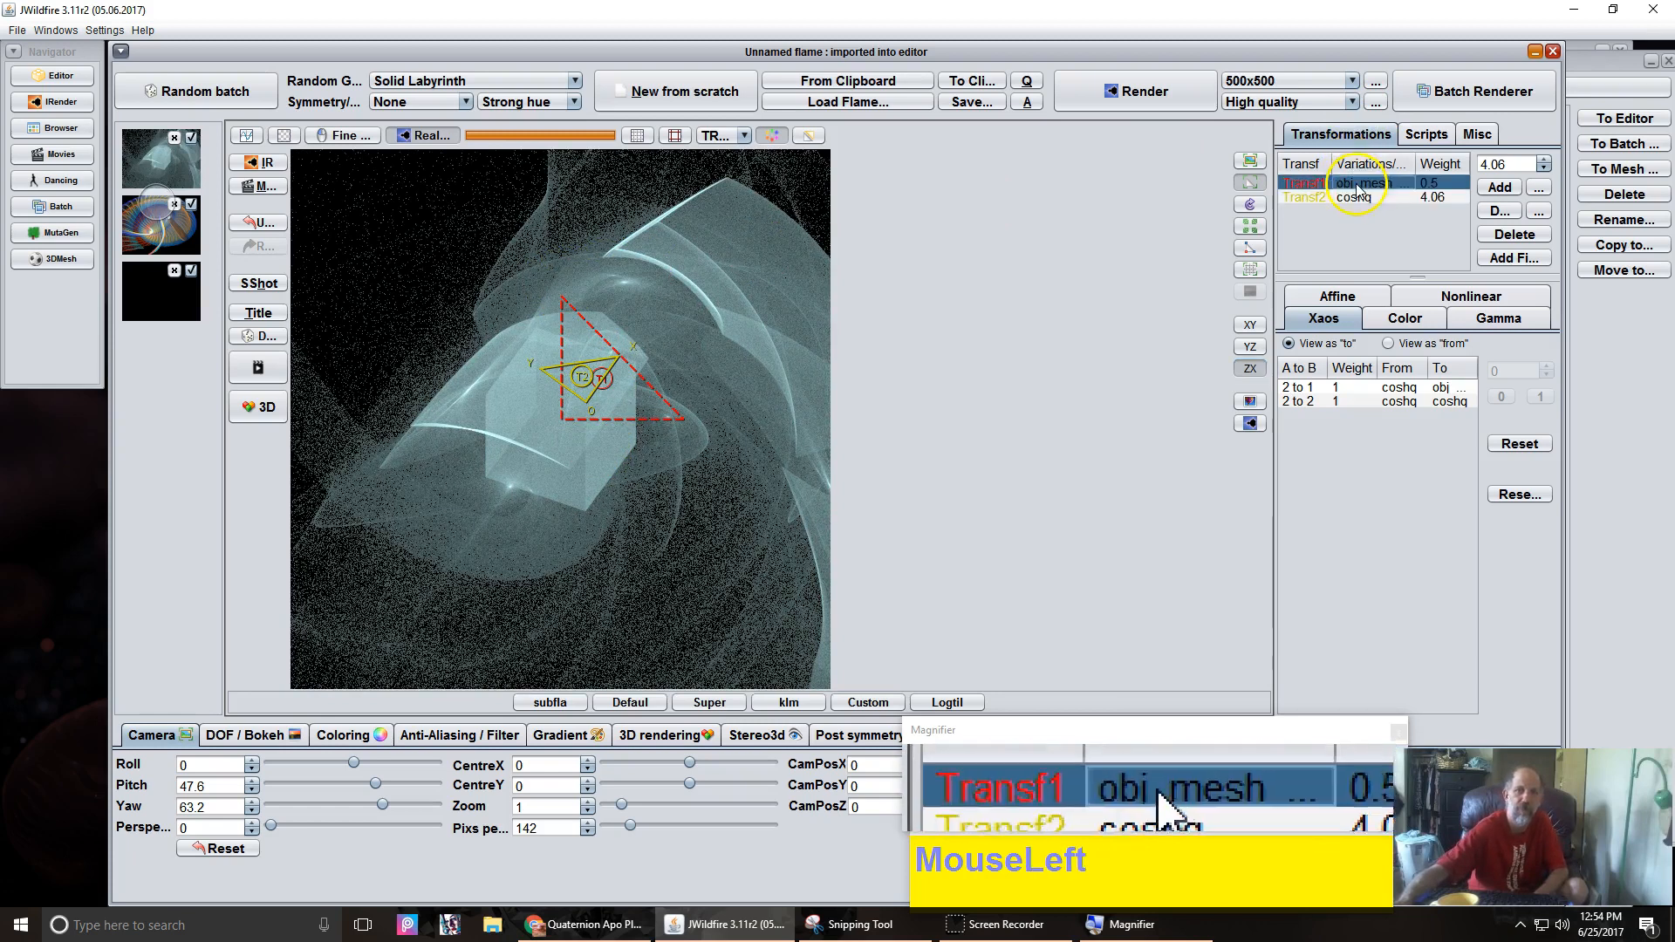
{"action": "left_click", "coordinate": [1420, 320]}
{"action": "left_click_drag", "start_coordinate": [1423, 423], "coordinate": [1422, 474]}
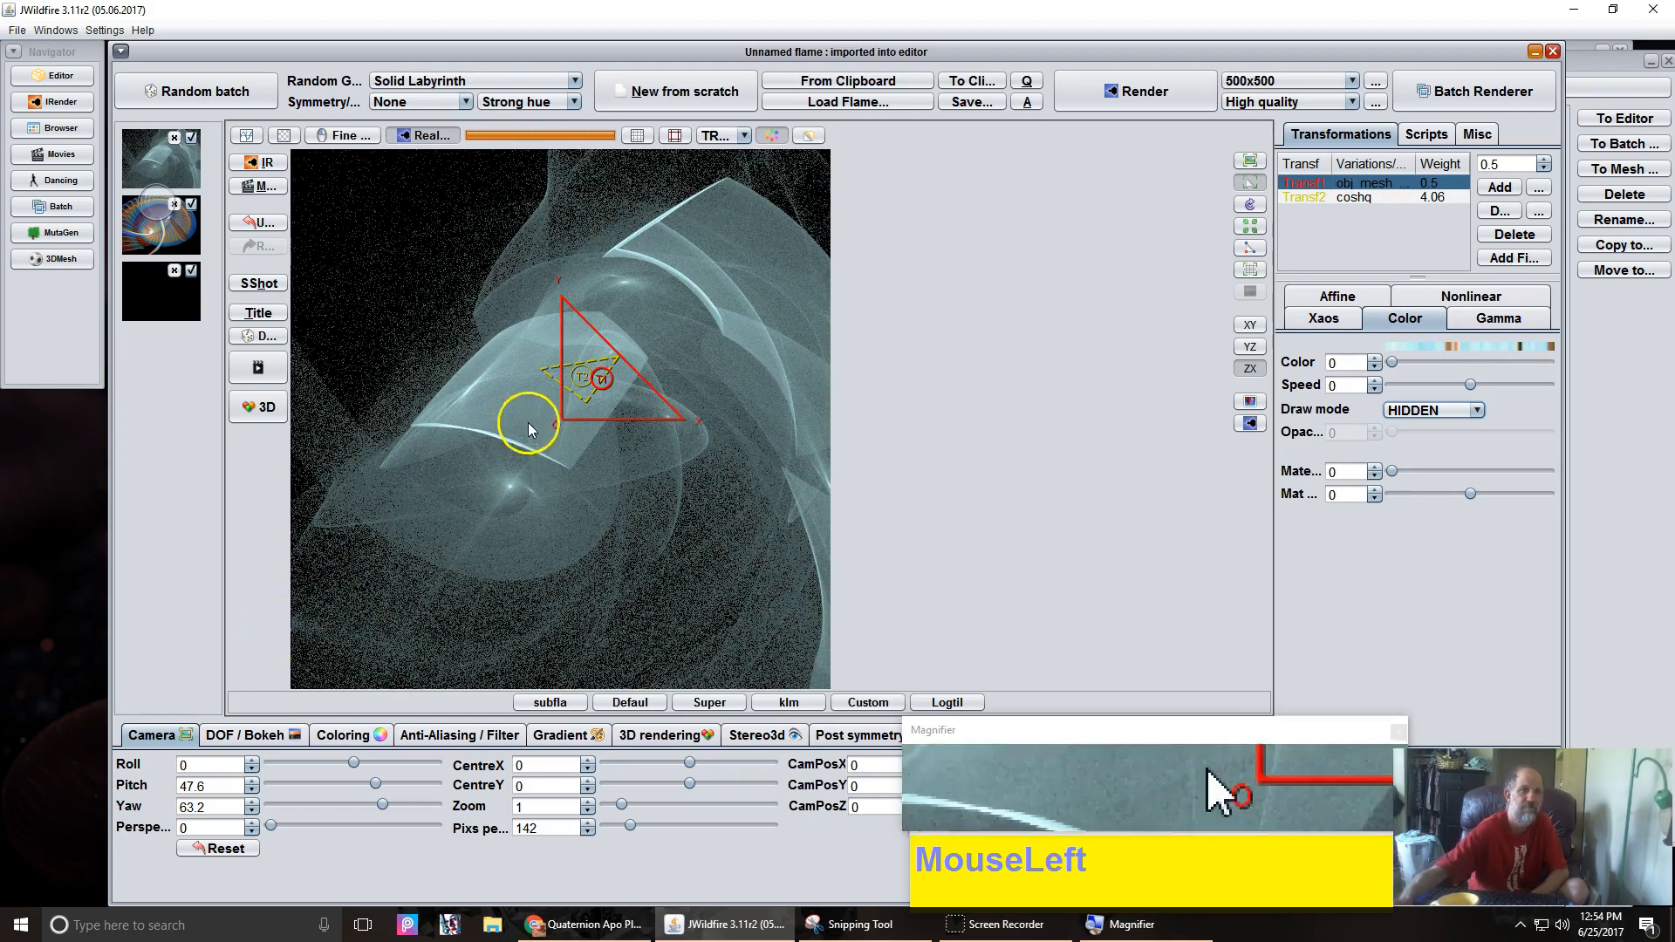
Start a new flame from scratch whose first transform uses the obj_mesh primitive variation with primitive 5.
{"action": "left_click", "coordinate": [656, 76]}
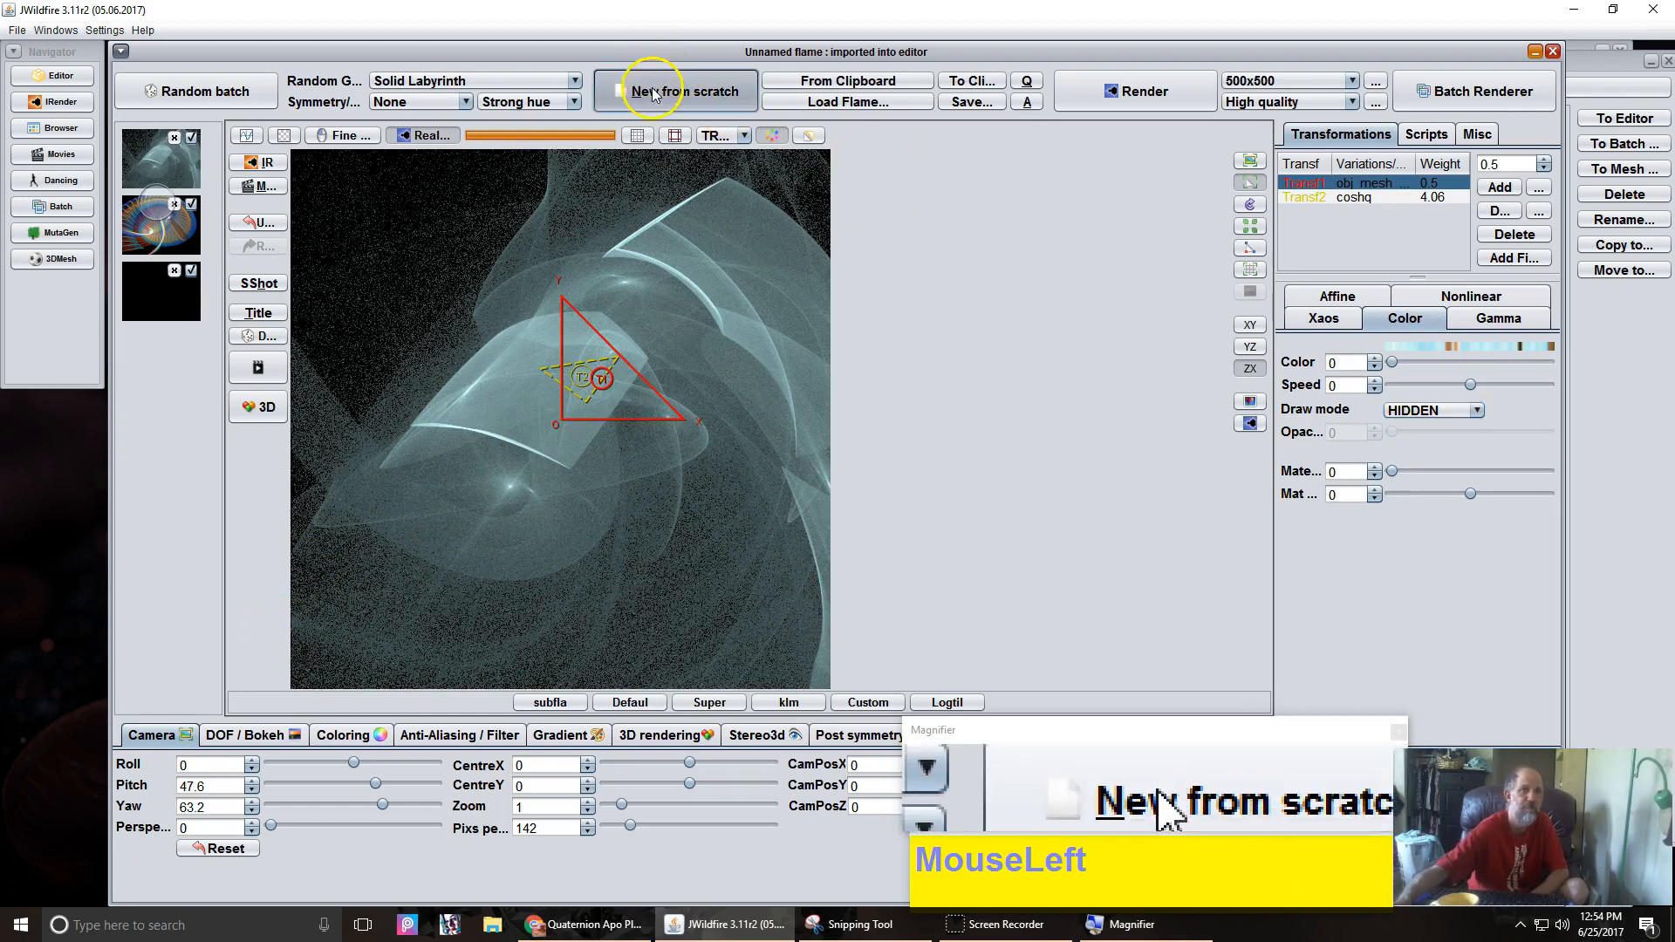
{"action": "left_click", "coordinate": [1500, 188]}
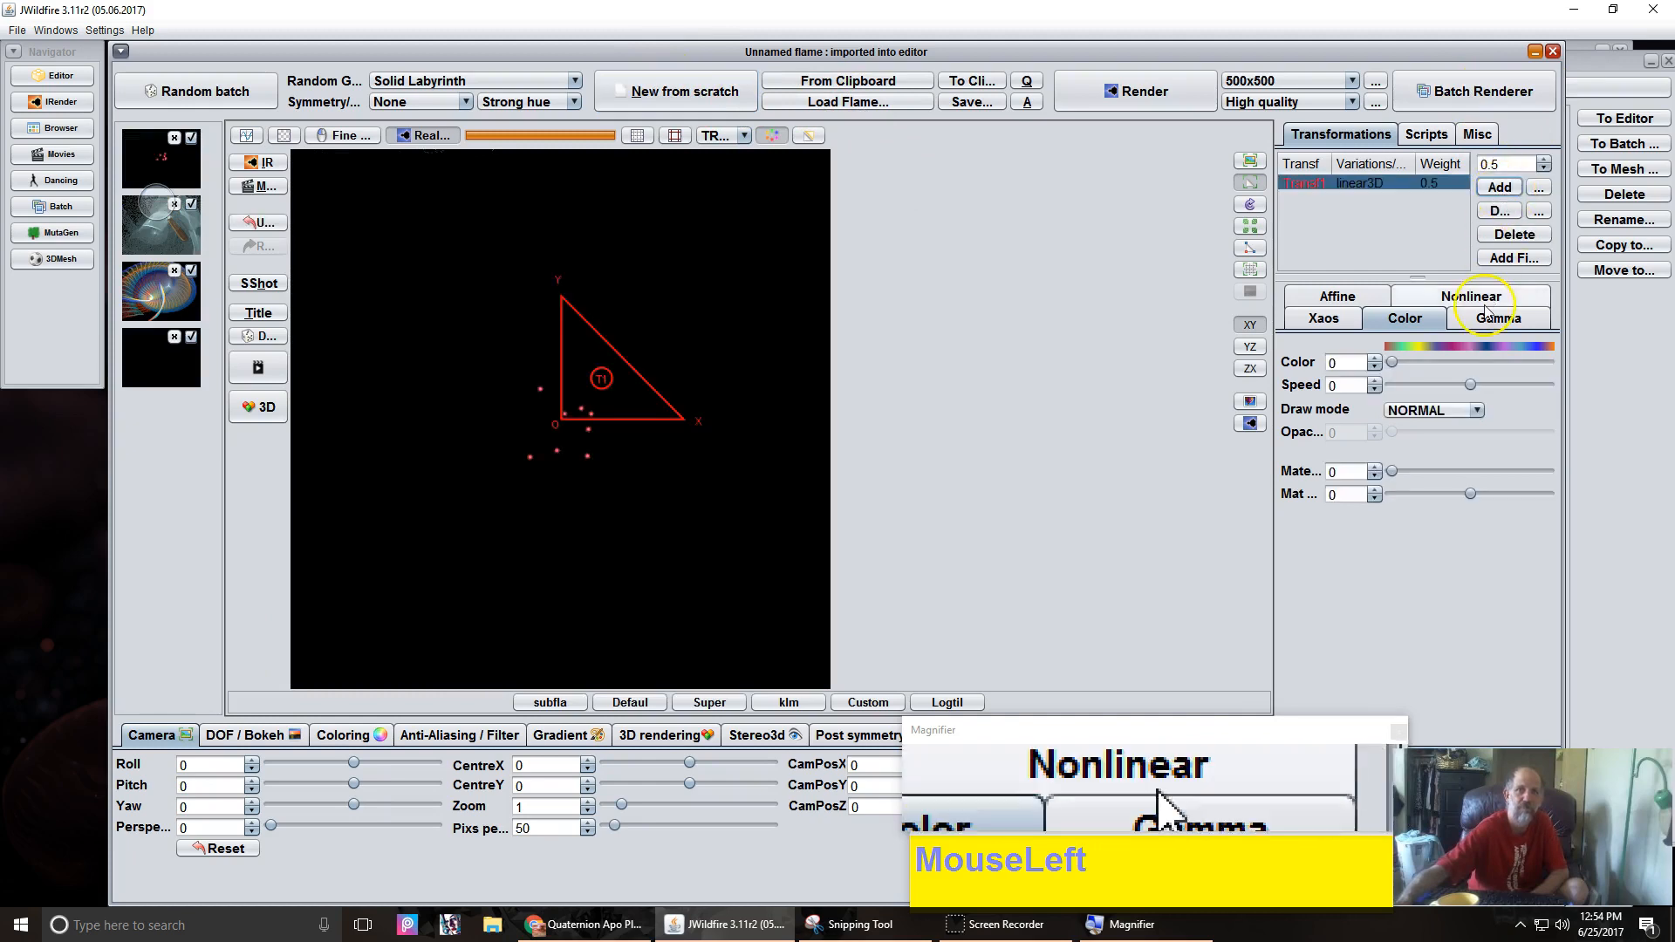
{"action": "left_click", "coordinate": [1471, 298]}
{"action": "left_click", "coordinate": [1389, 350]}
{"action": "scroll", "coordinate": [1381, 521], "scroll_direction": "down", "scroll_amount": 10}
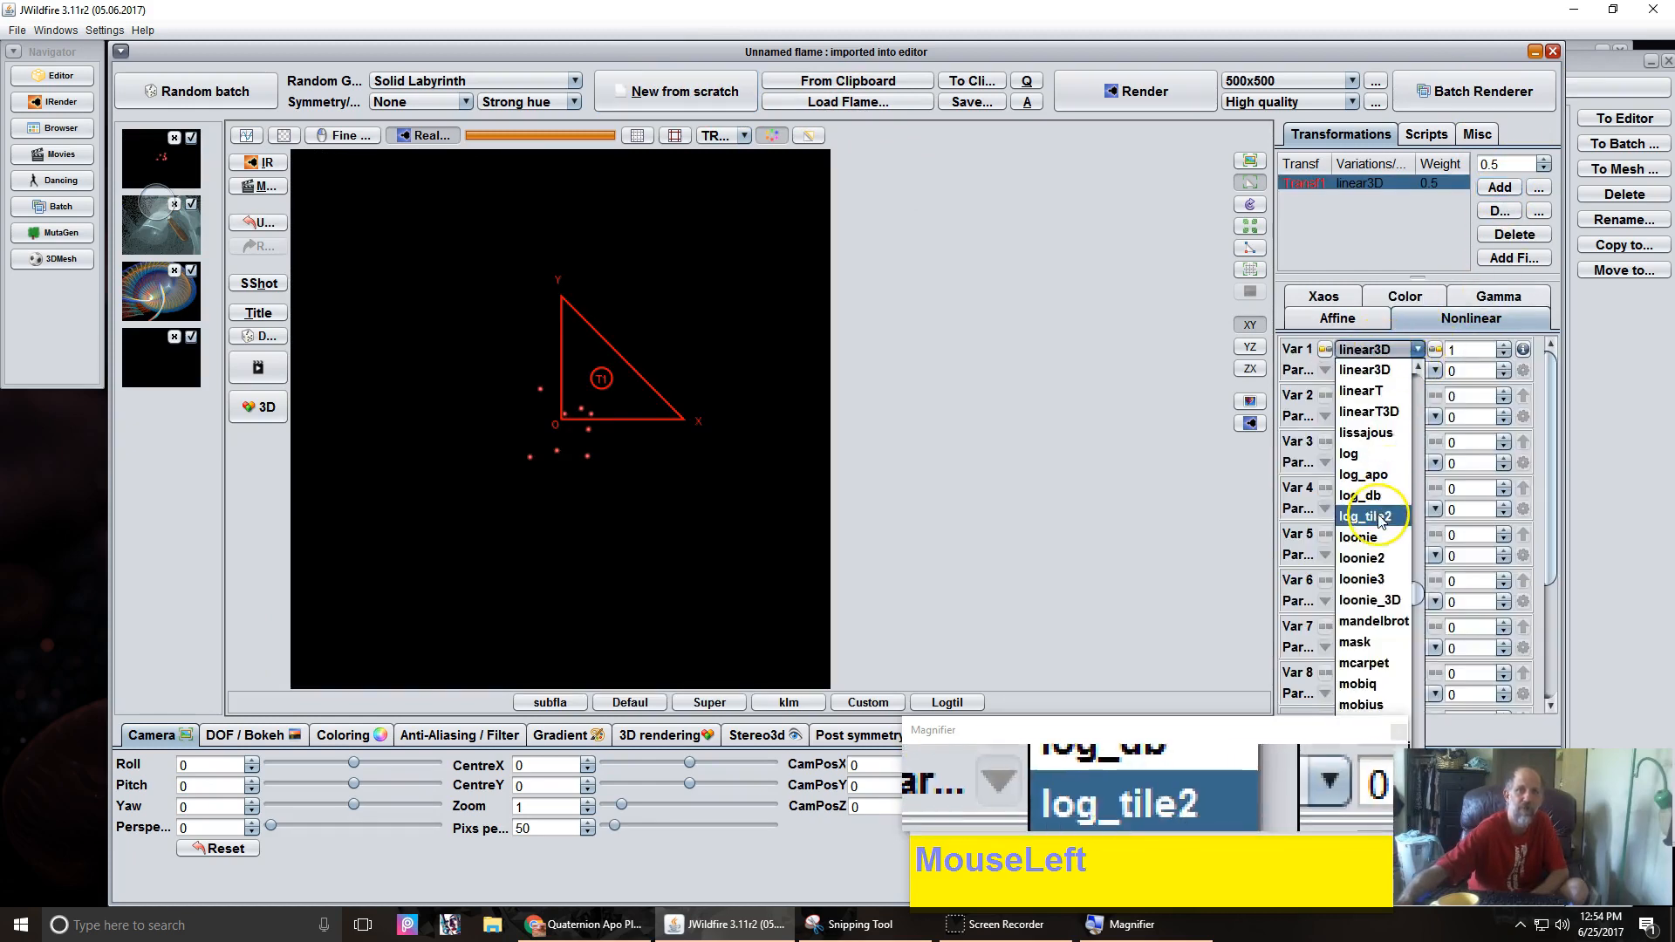
{"action": "scroll", "coordinate": [1381, 520], "scroll_direction": "down", "scroll_amount": 2}
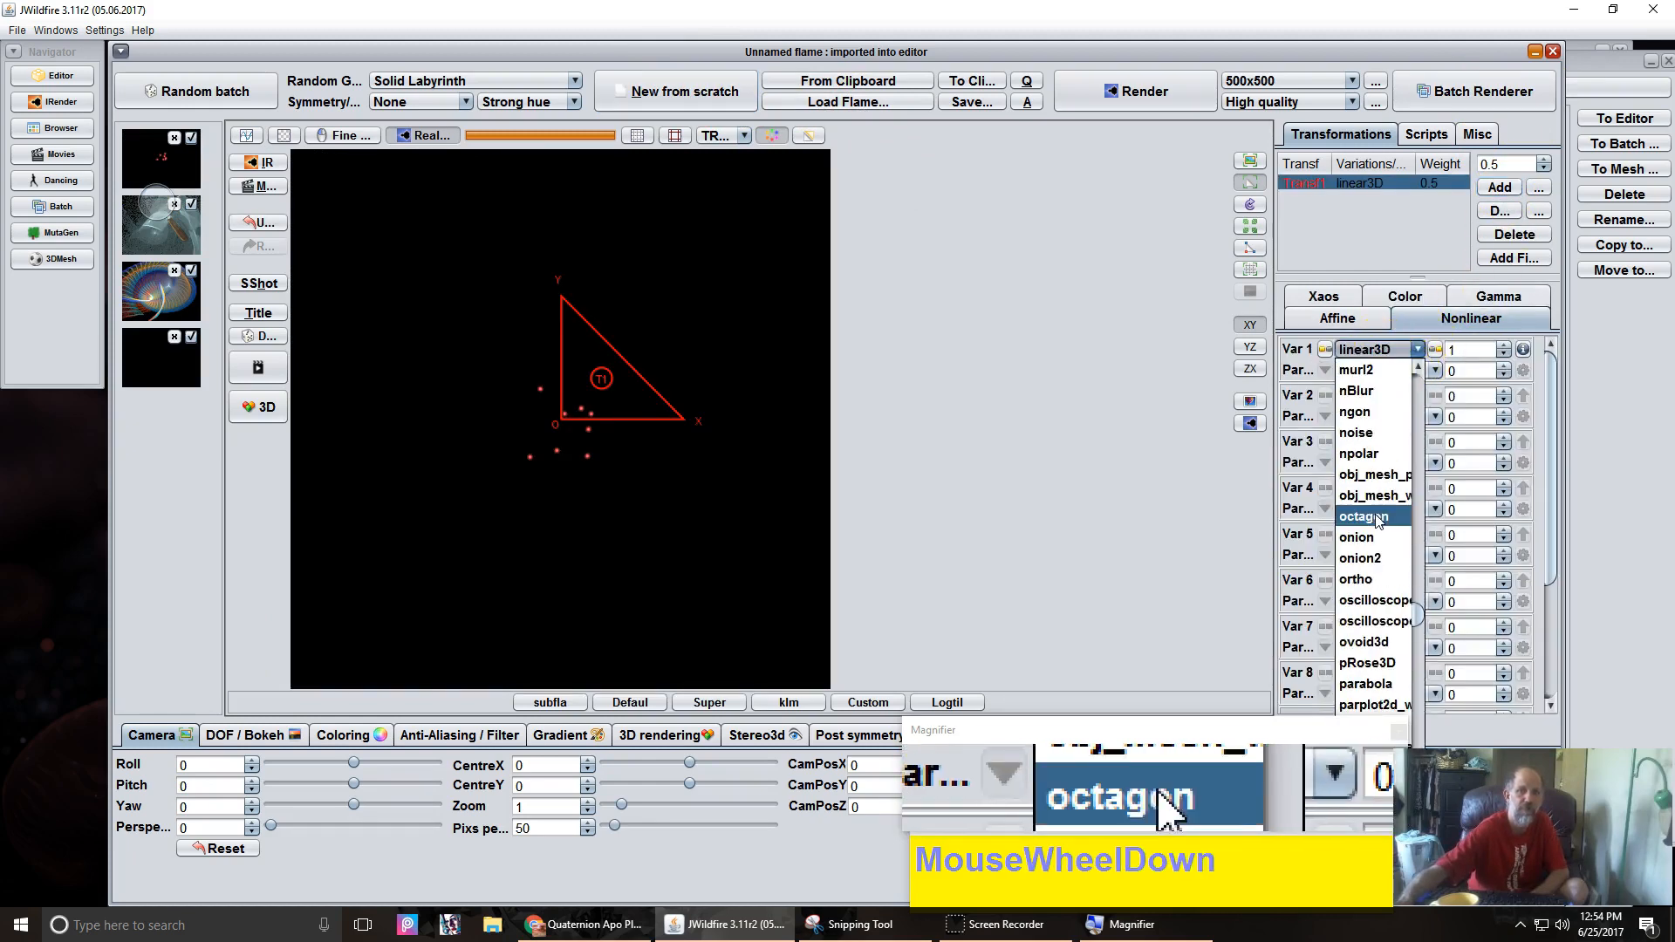
{"action": "left_click", "coordinate": [1367, 475]}
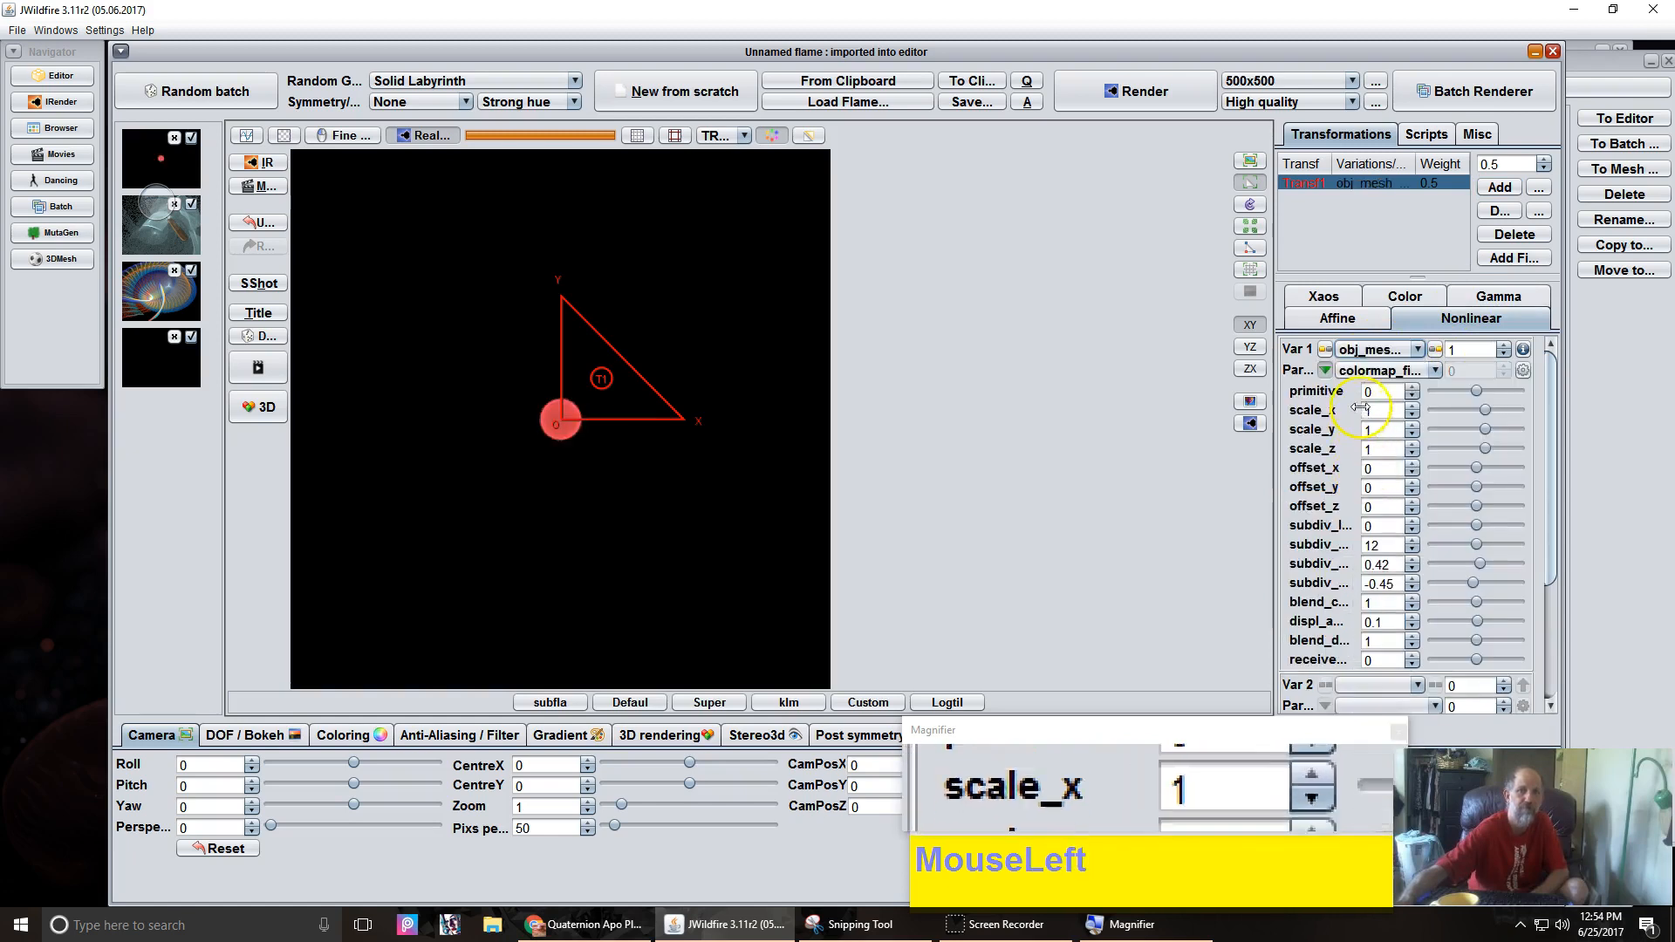
{"action": "left_click", "coordinate": [1413, 387]}
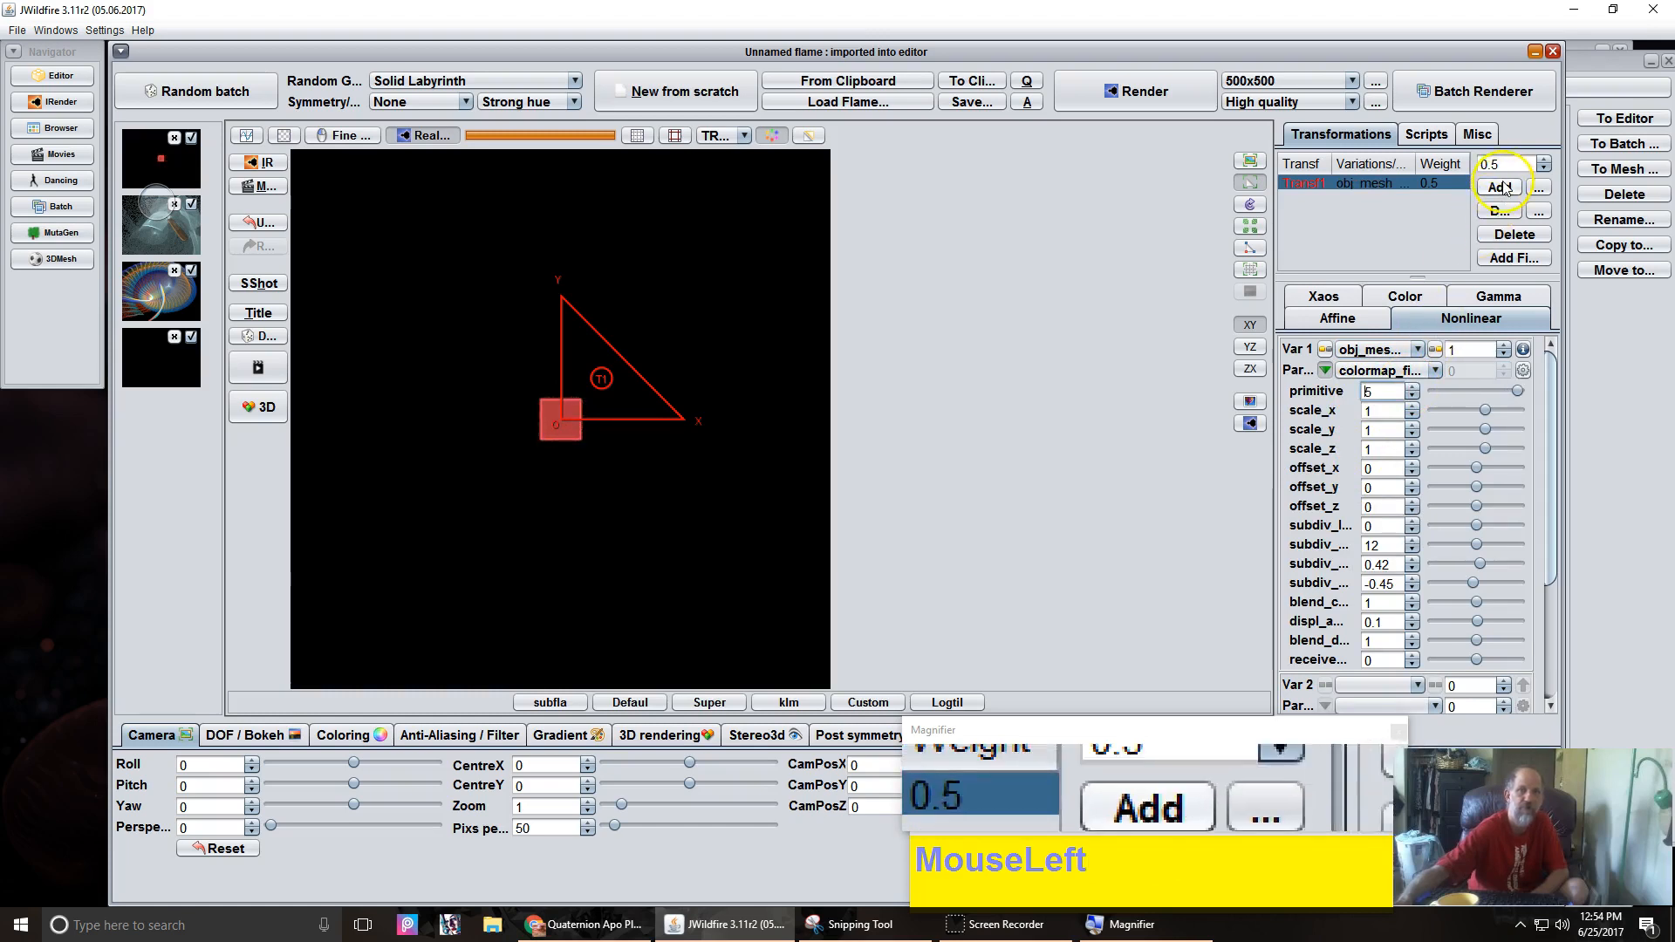
Add a second transform with log_tile2 and spreadz 2, and turn the camera to pitch 45.2 and yaw 14.4.
{"action": "left_click", "coordinate": [1550, 189]}
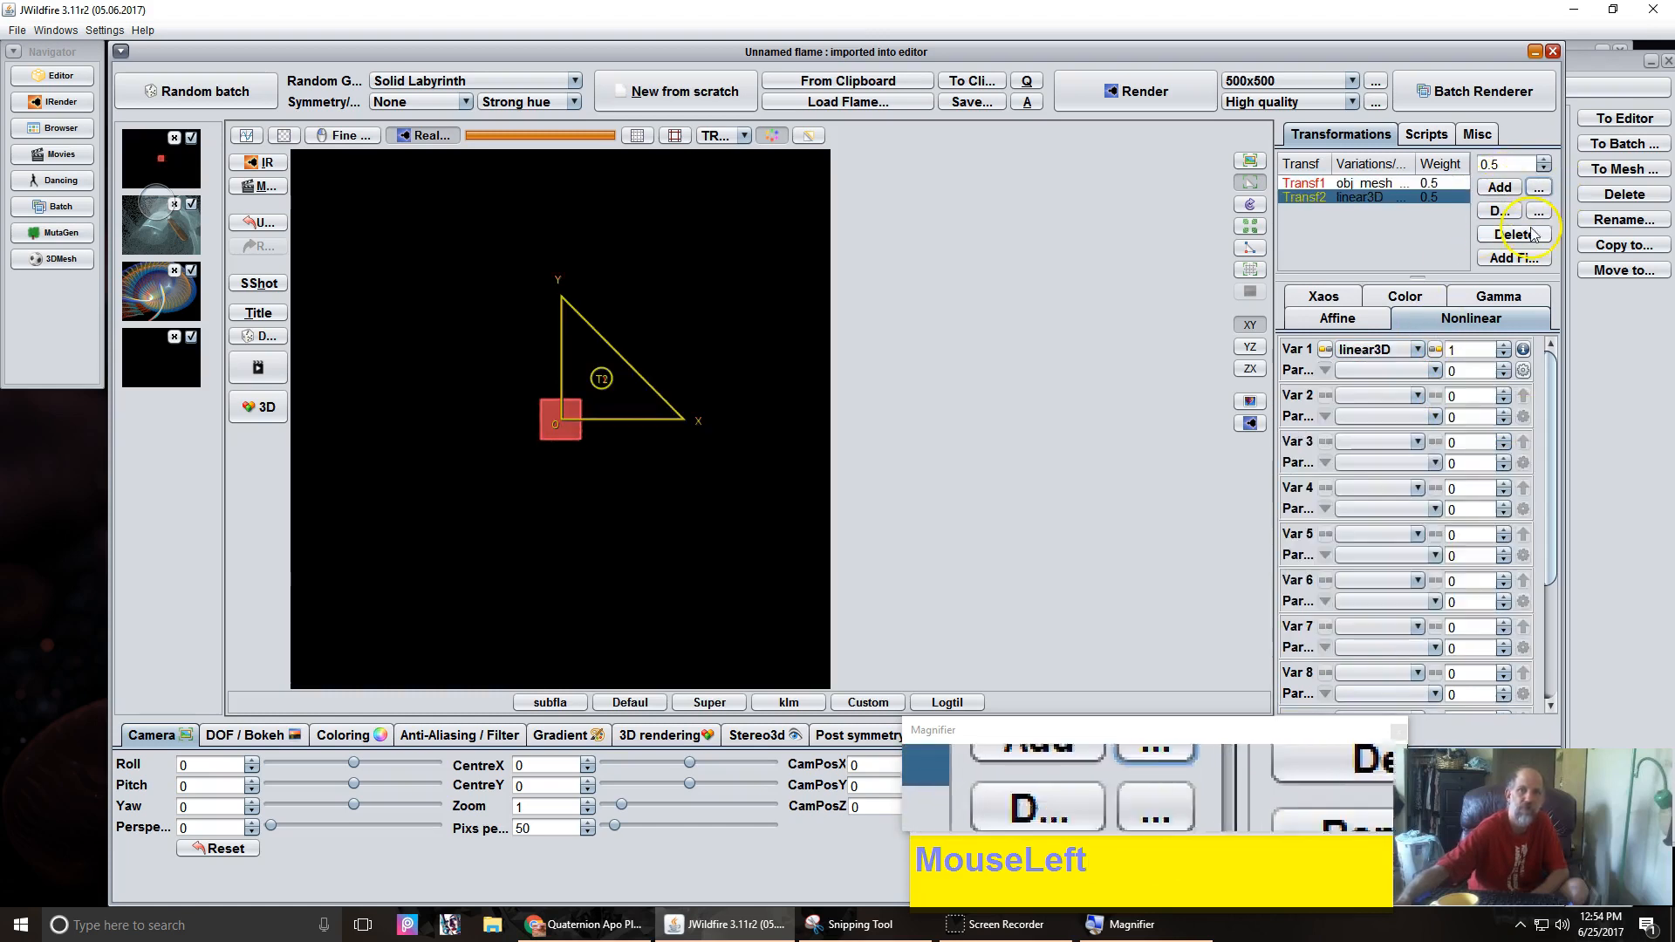
{"action": "left_click", "coordinate": [1366, 354]}
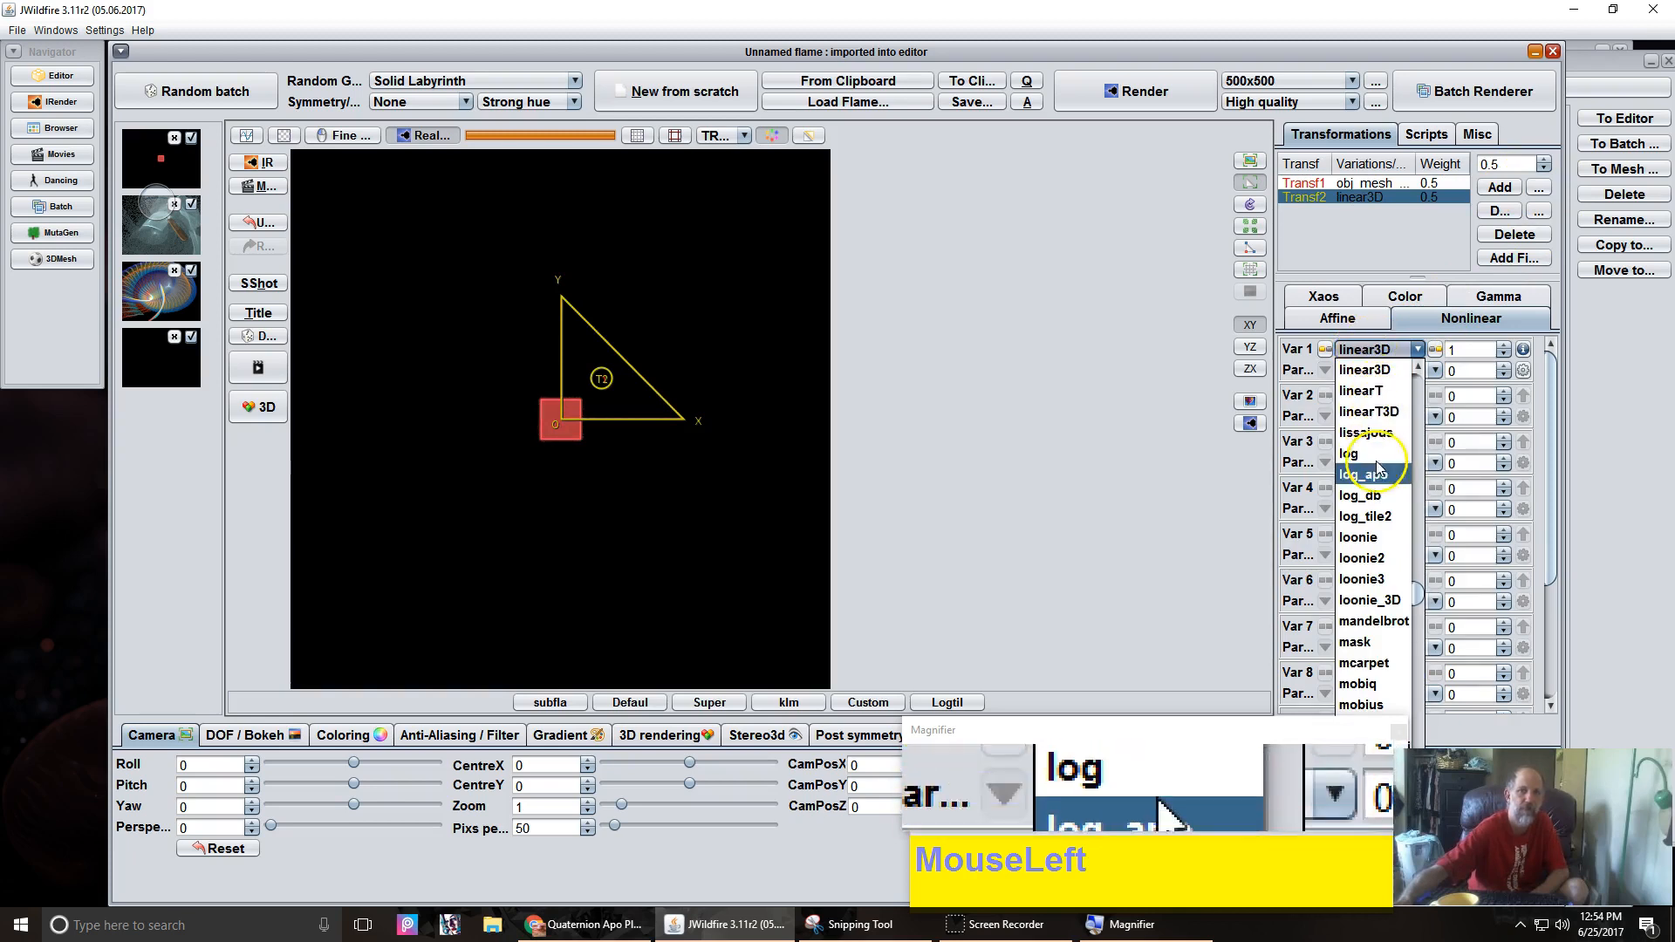
{"action": "left_click", "coordinate": [1388, 517]}
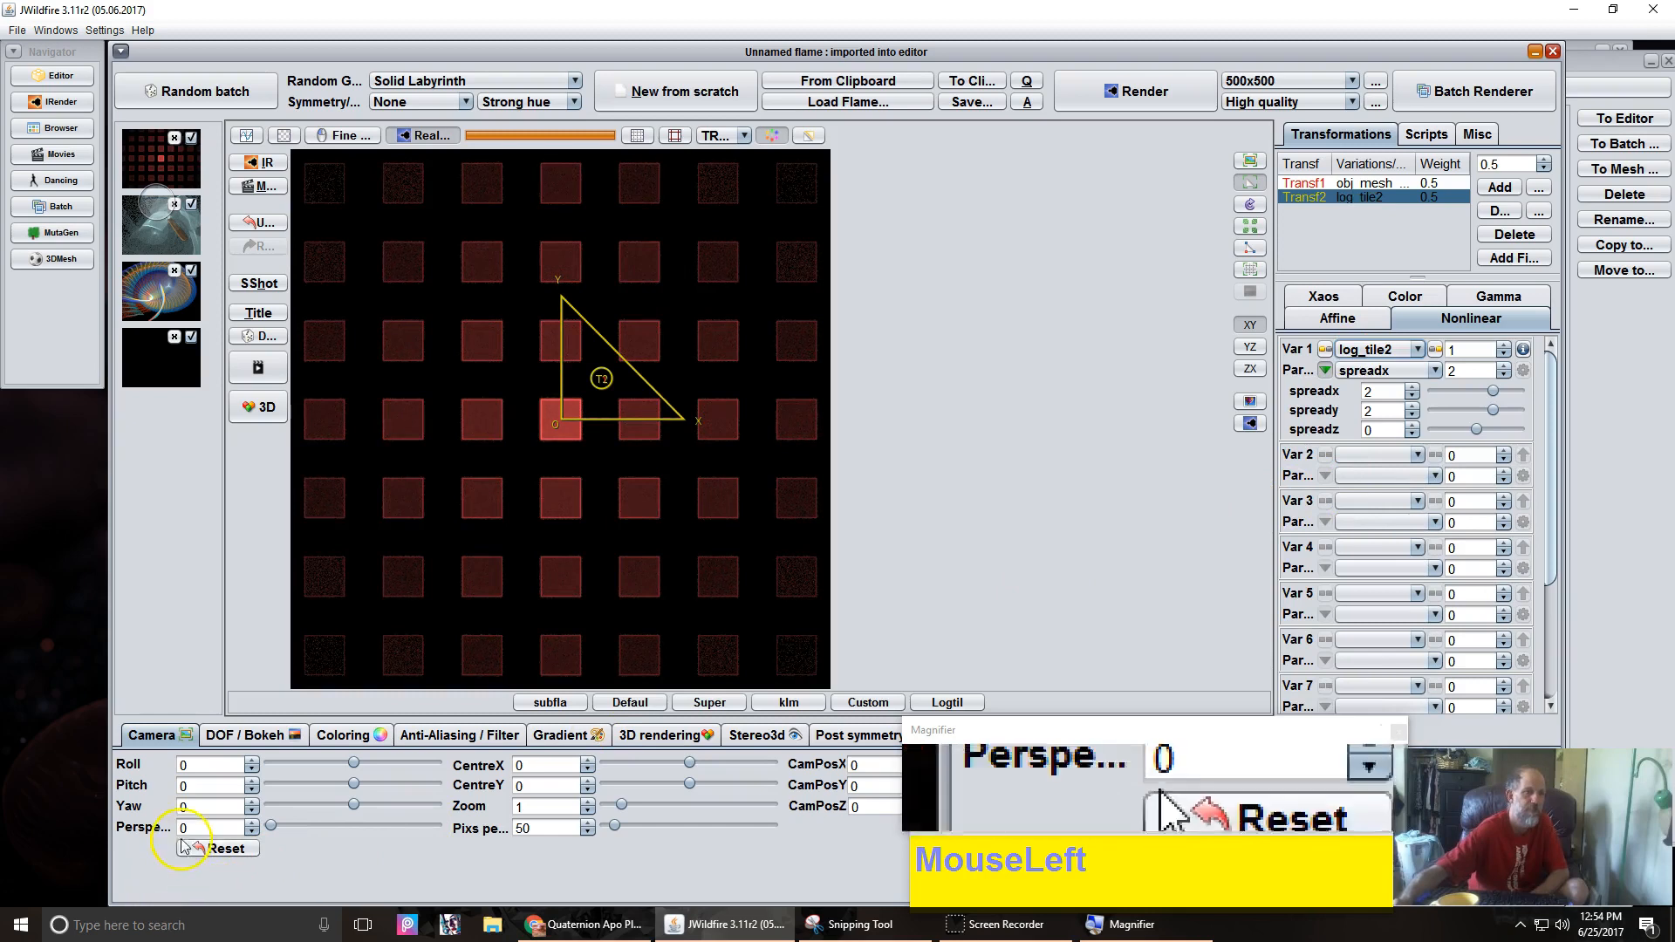
{"action": "mouse_move", "coordinate": [213, 780]}
{"action": "left_mouse_down"}
{"action": "mouse_move", "coordinate": [315, 790]}
{"action": "mouse_move", "coordinate": [190, 814]}
{"action": "mouse_move", "coordinate": [221, 808]}
{"action": "left_mouse_up"}
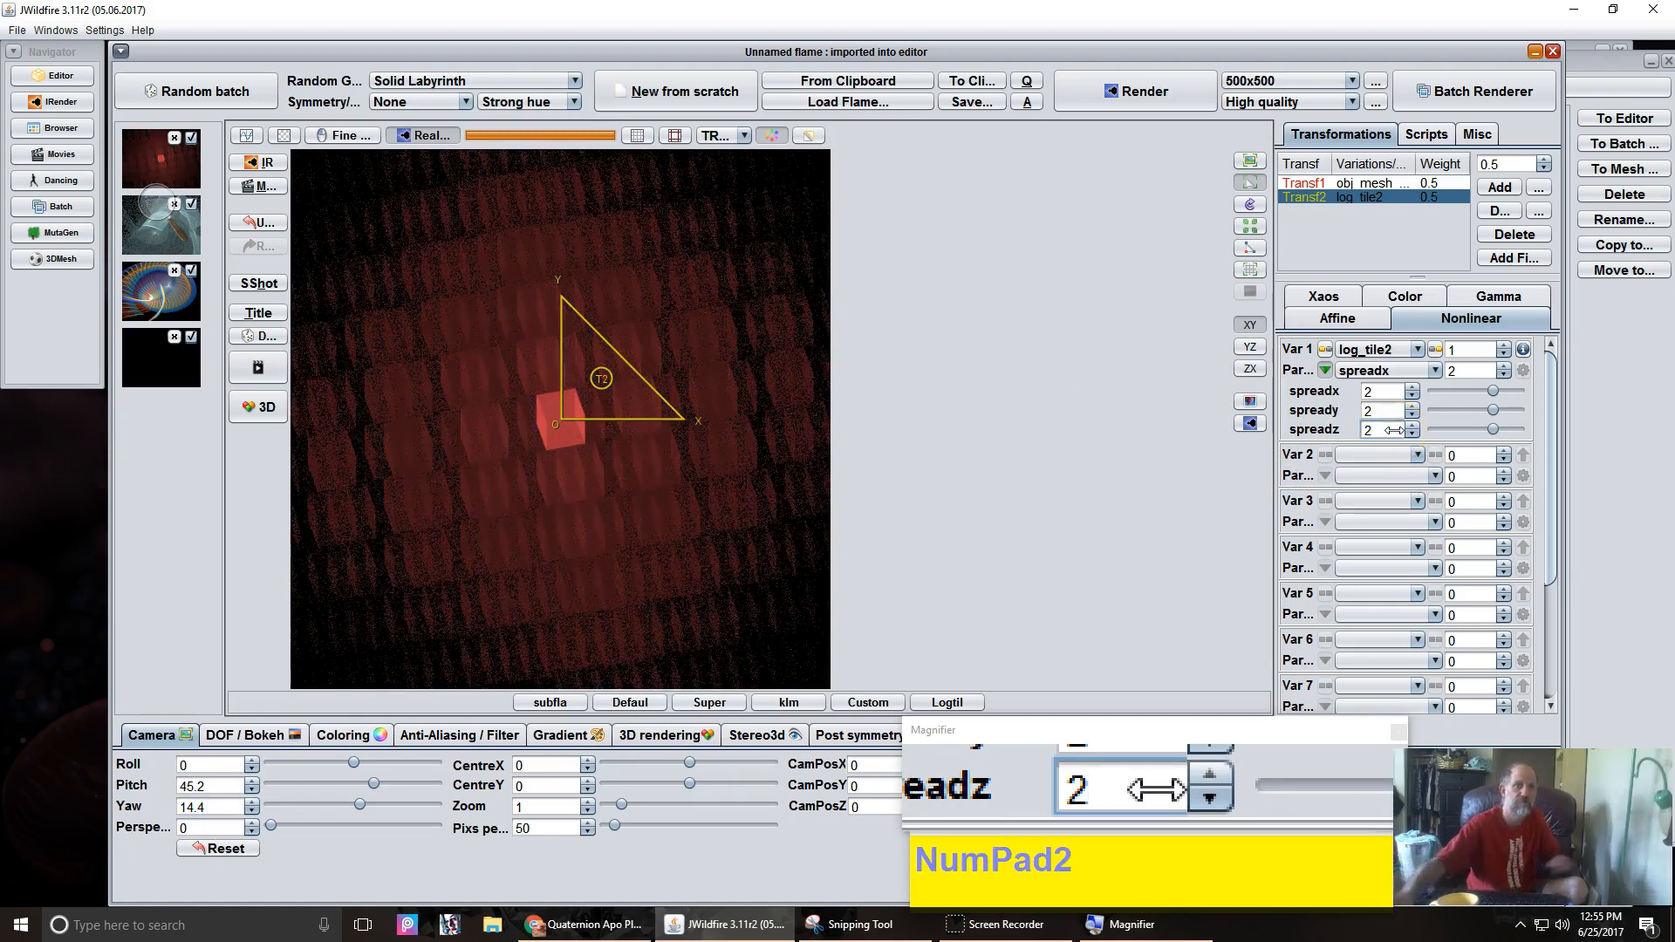
Hide the mesh-primitive transform by setting its draw mode to HIDDEN.
{"action": "left_click", "coordinate": [1389, 183]}
{"action": "left_click", "coordinate": [1404, 296]}
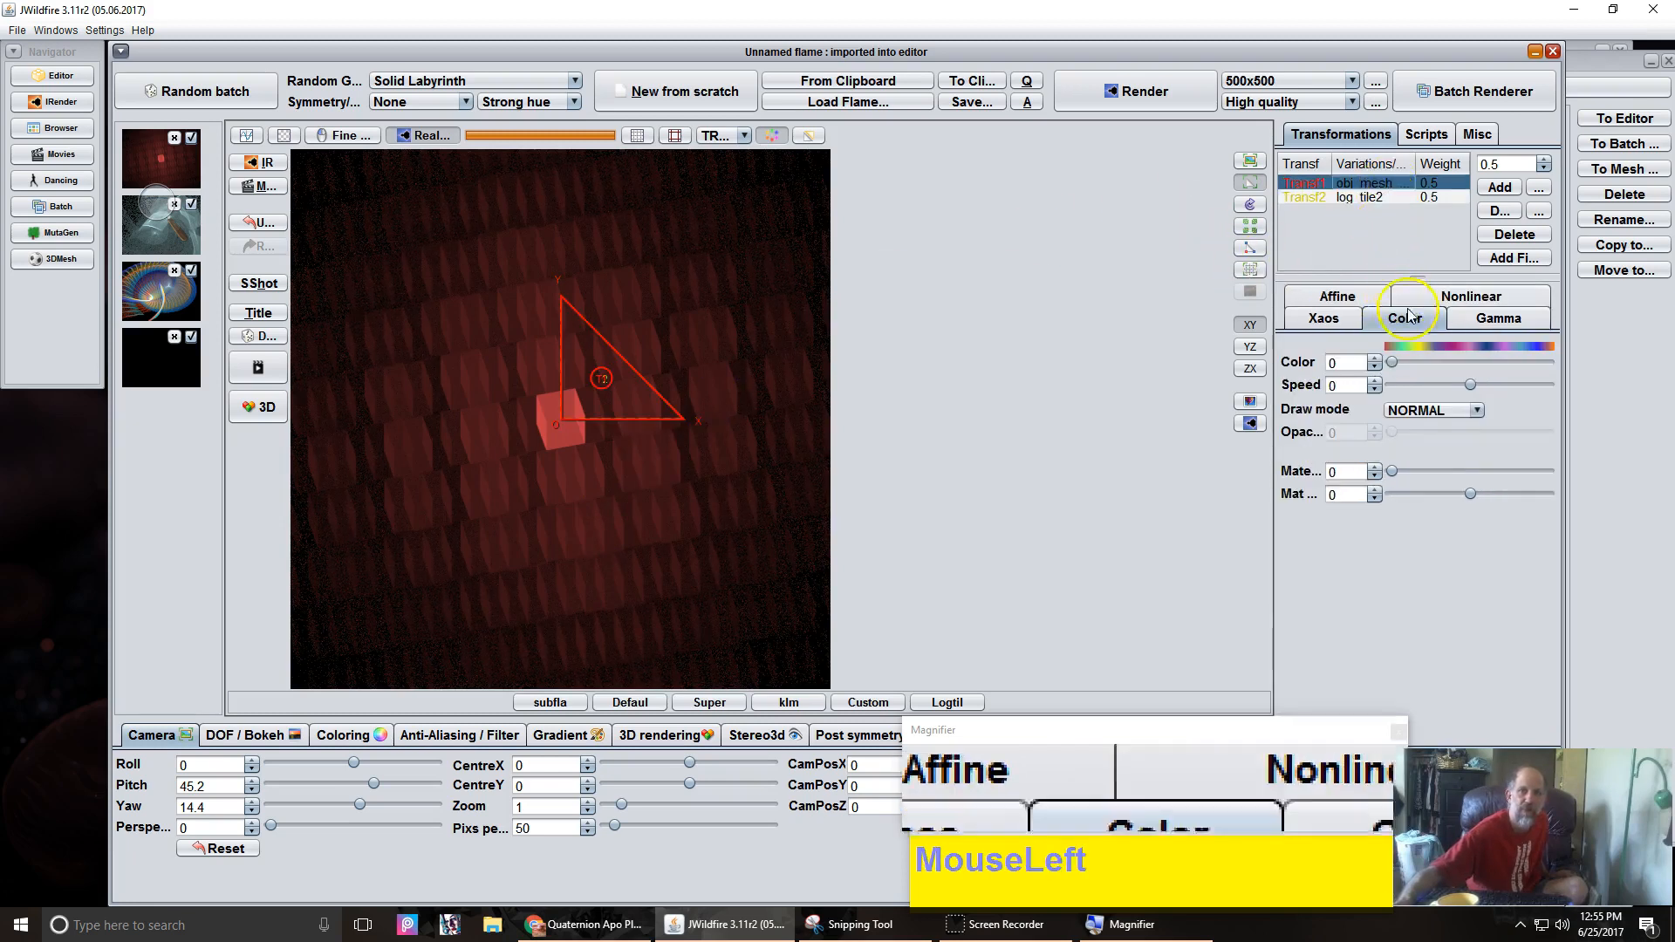
{"action": "left_click", "coordinate": [1415, 408]}
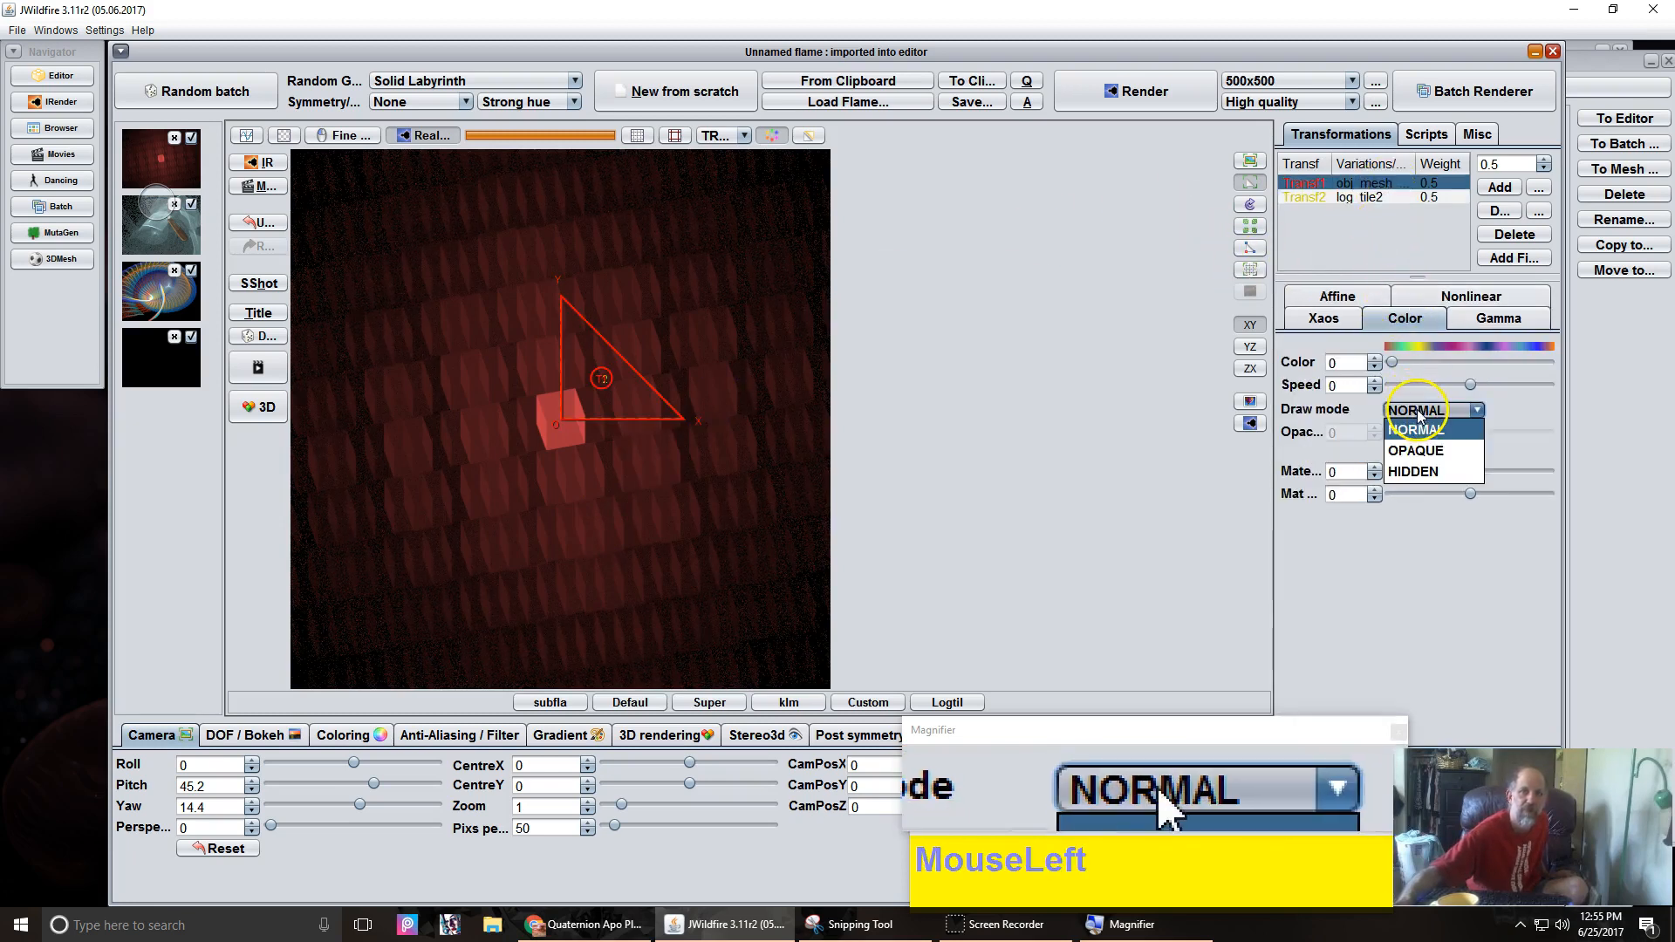
{"action": "left_click", "coordinate": [1416, 474]}
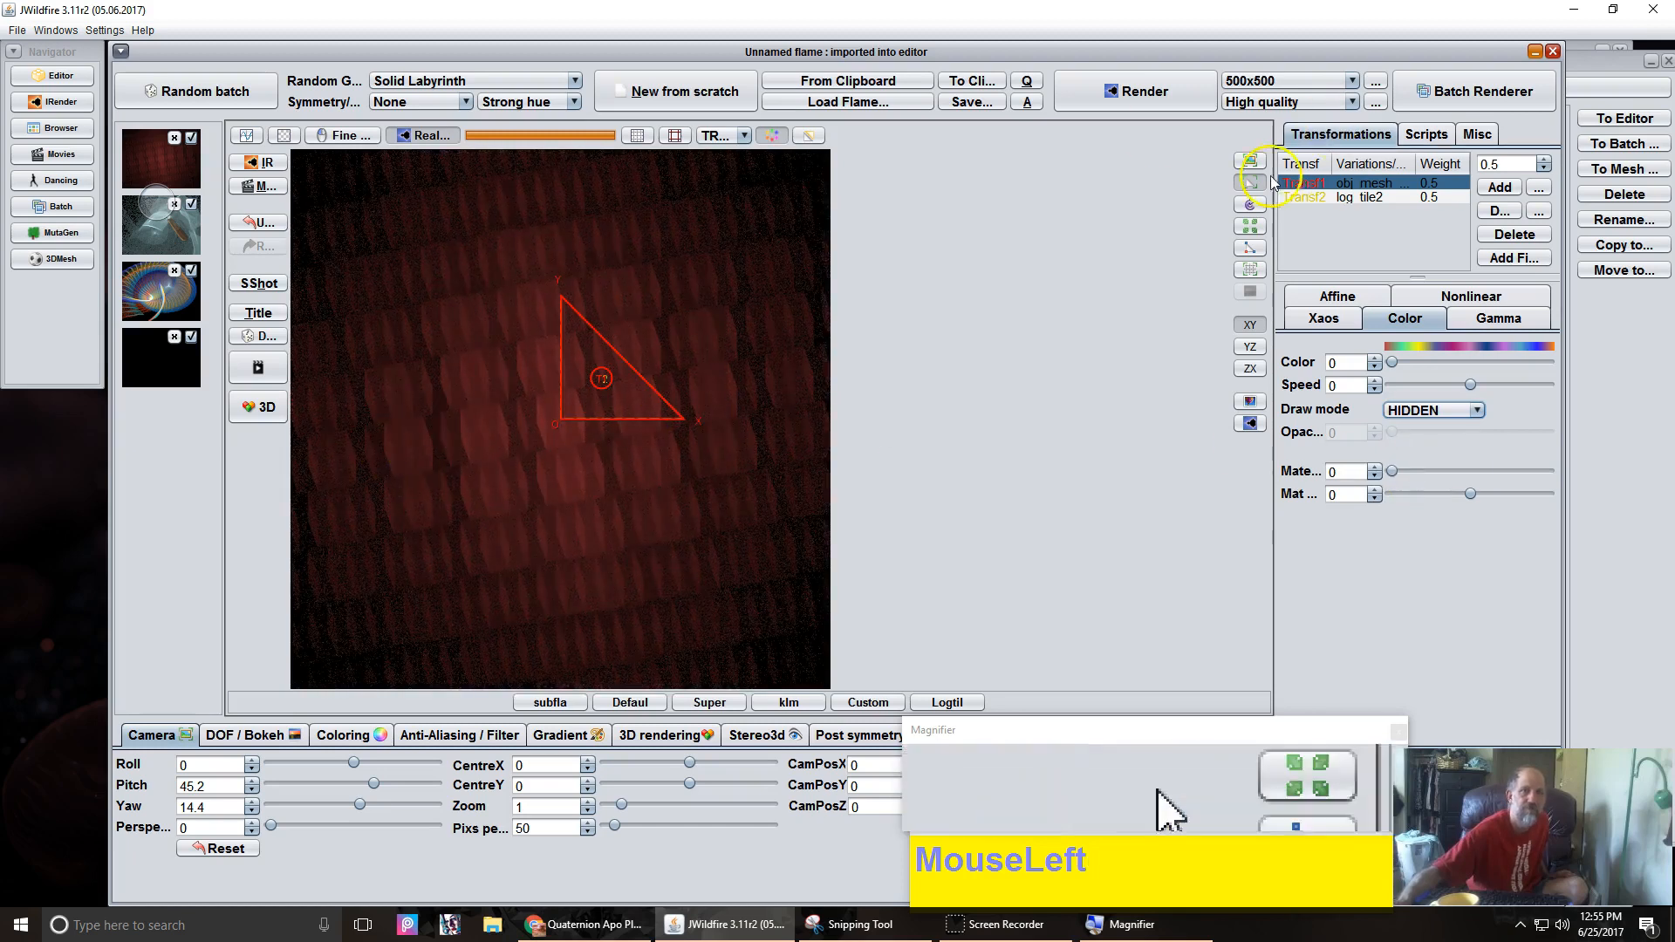
Add a final transform and apply the first gradient of flam3-palettes.xml to the flame.
{"action": "left_click", "coordinate": [1504, 262]}
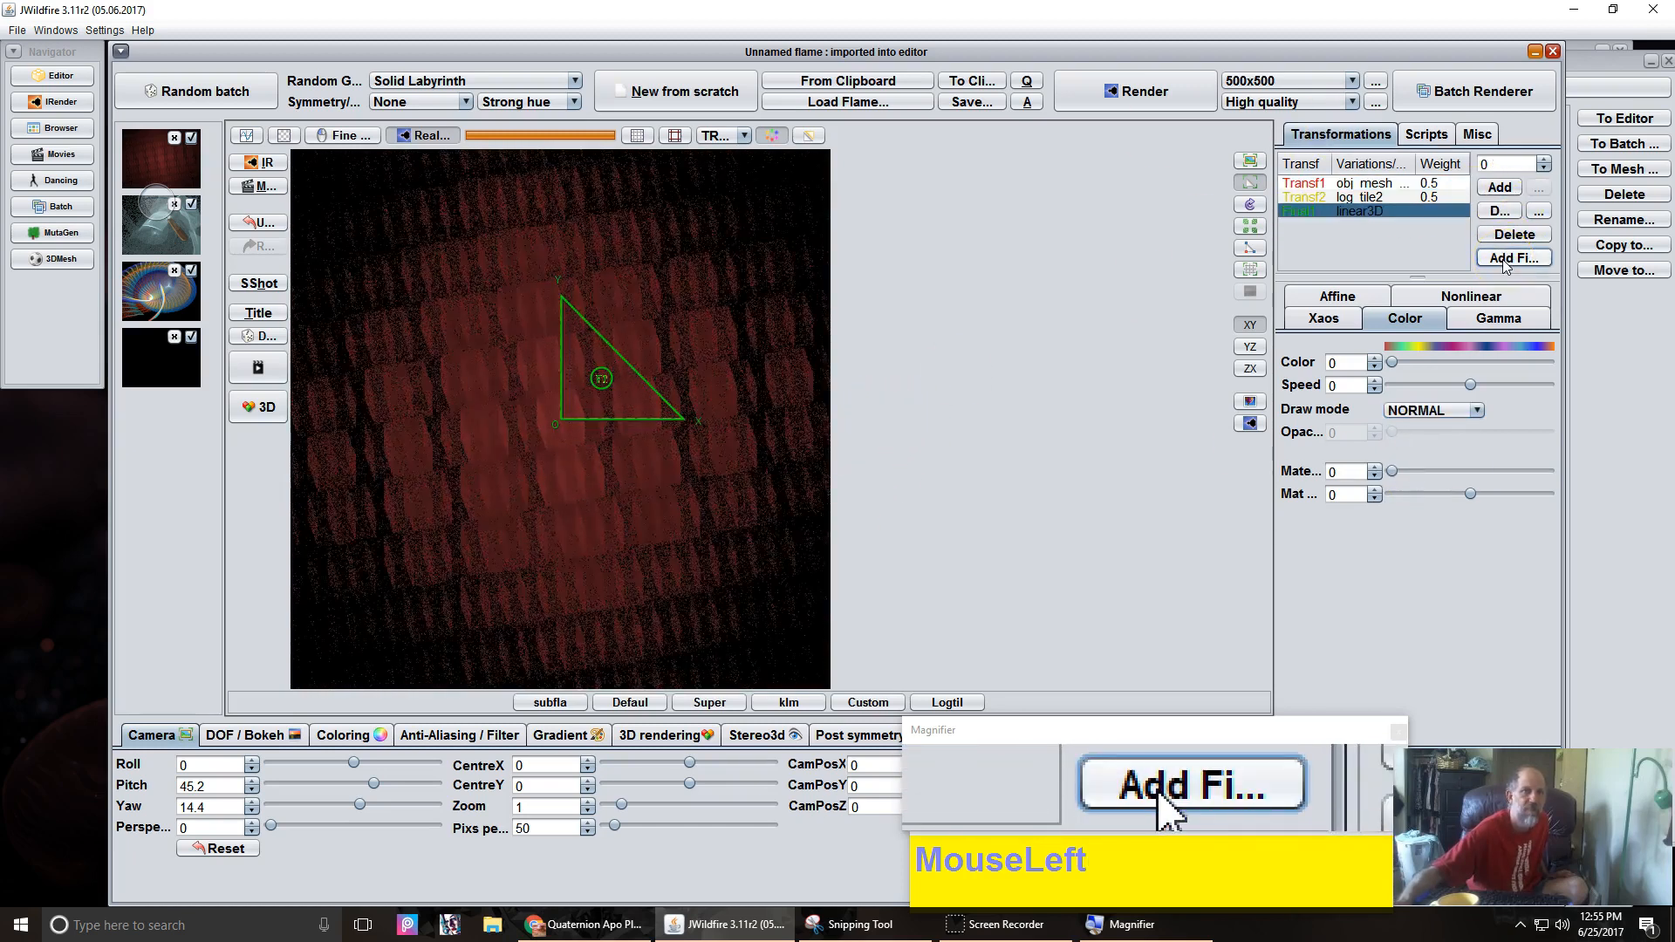
{"action": "left_click", "coordinate": [552, 738]}
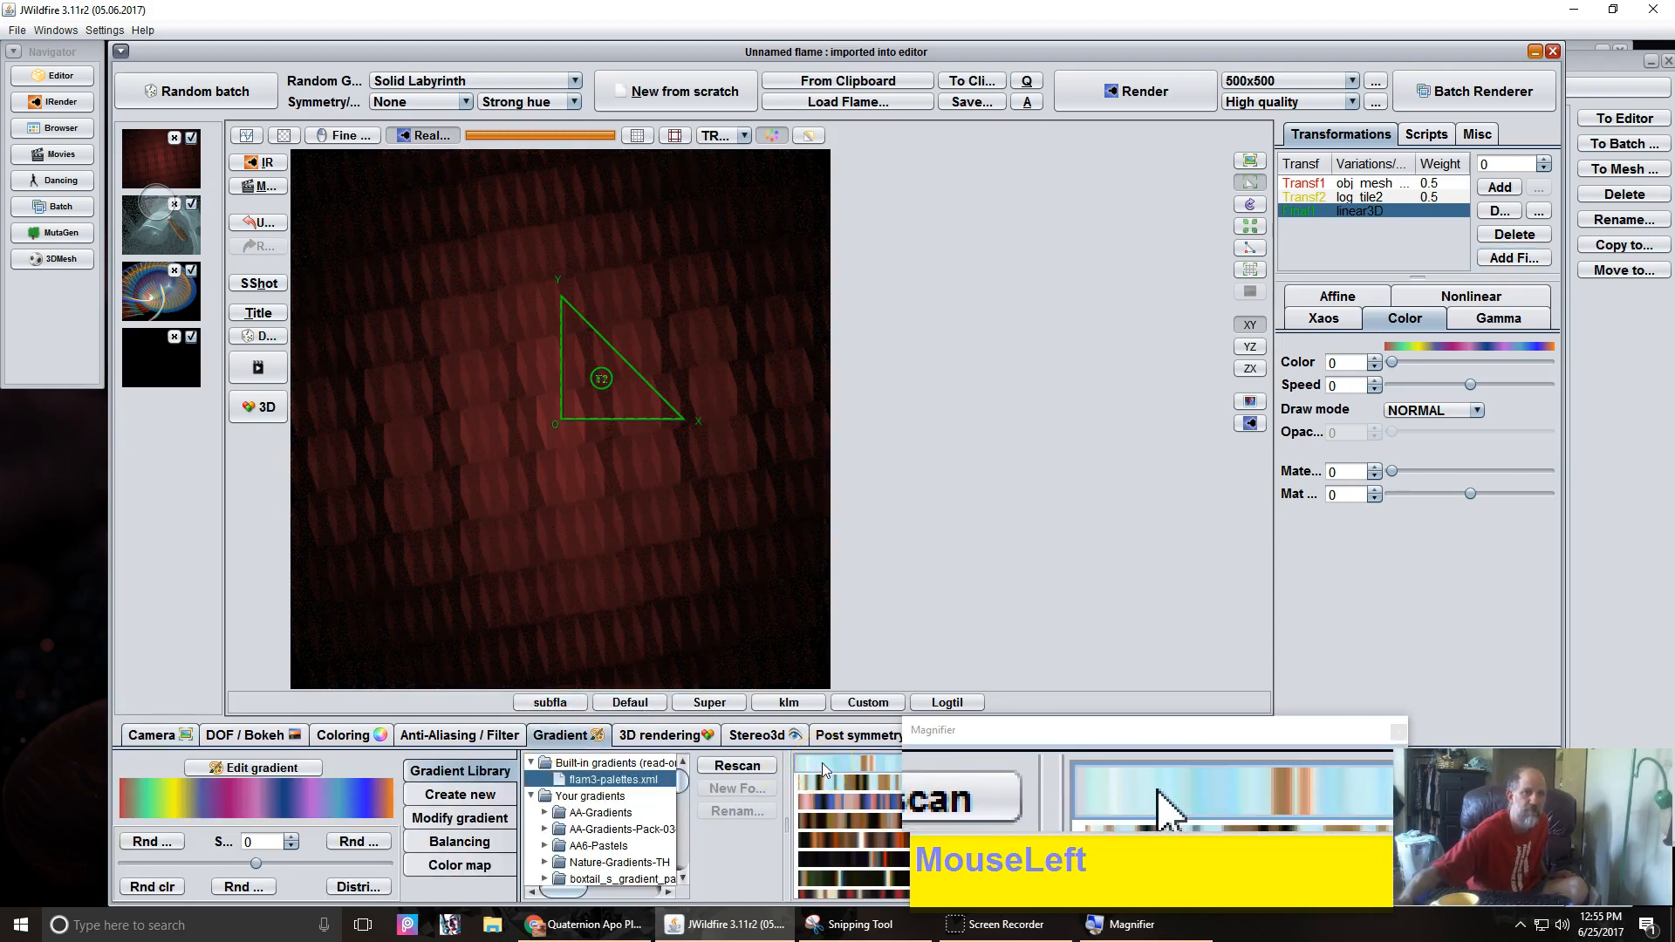
{"action": "left_click", "coordinate": [823, 764]}
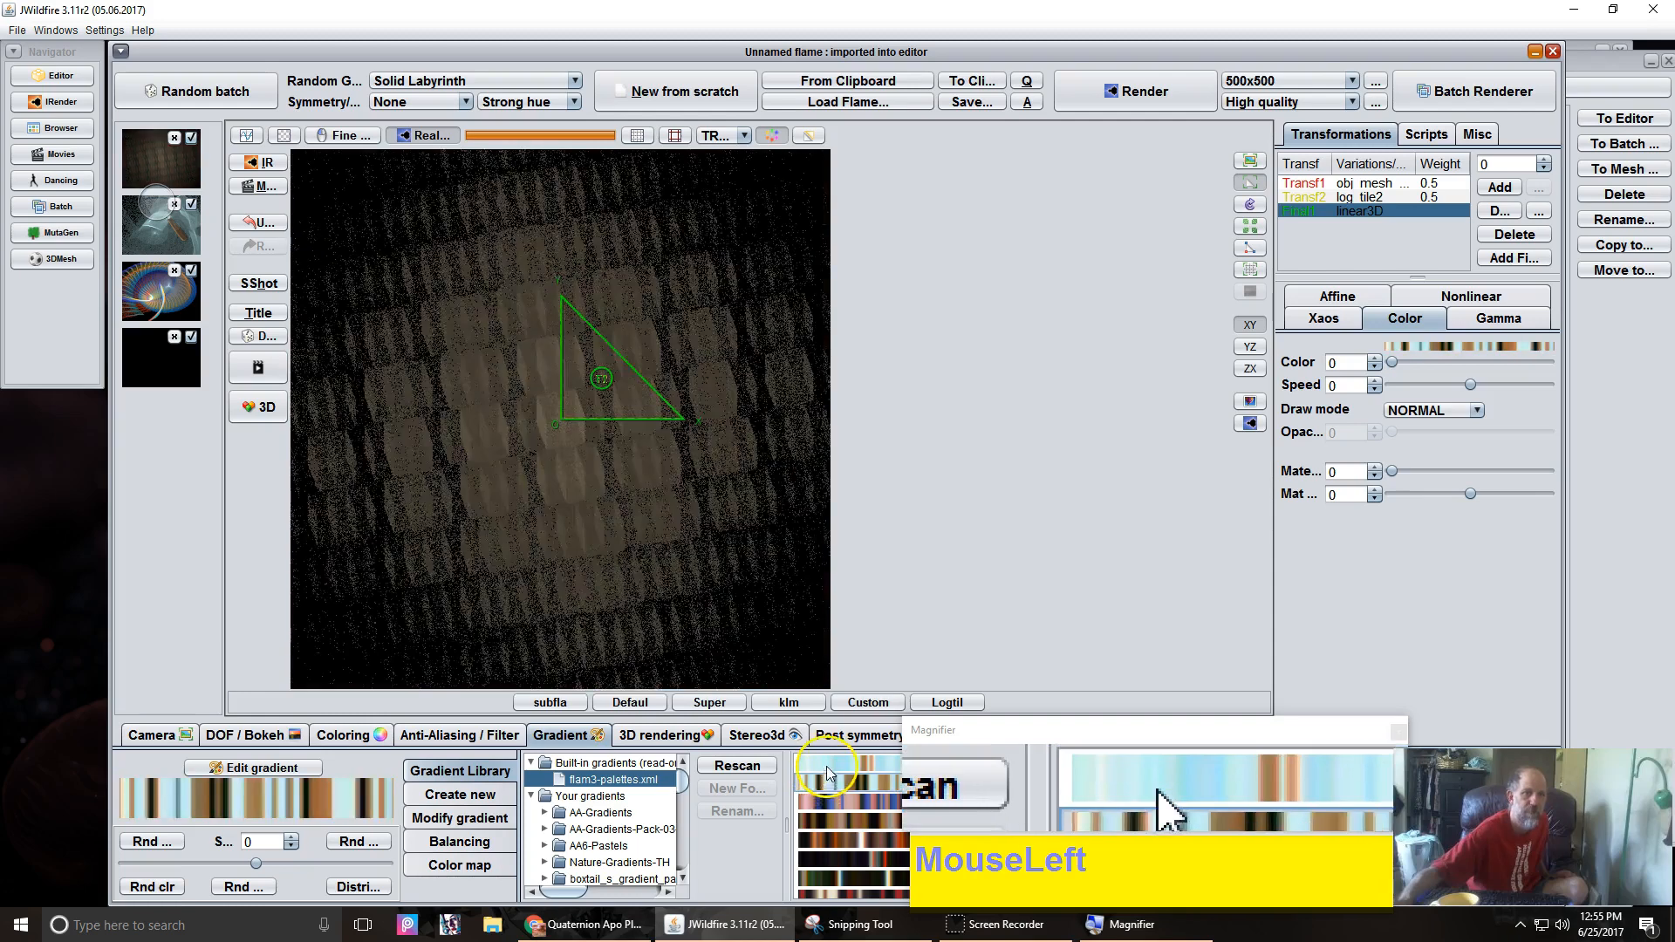
Raise the flame's brightness to 8.76.
{"action": "left_click", "coordinate": [343, 735]}
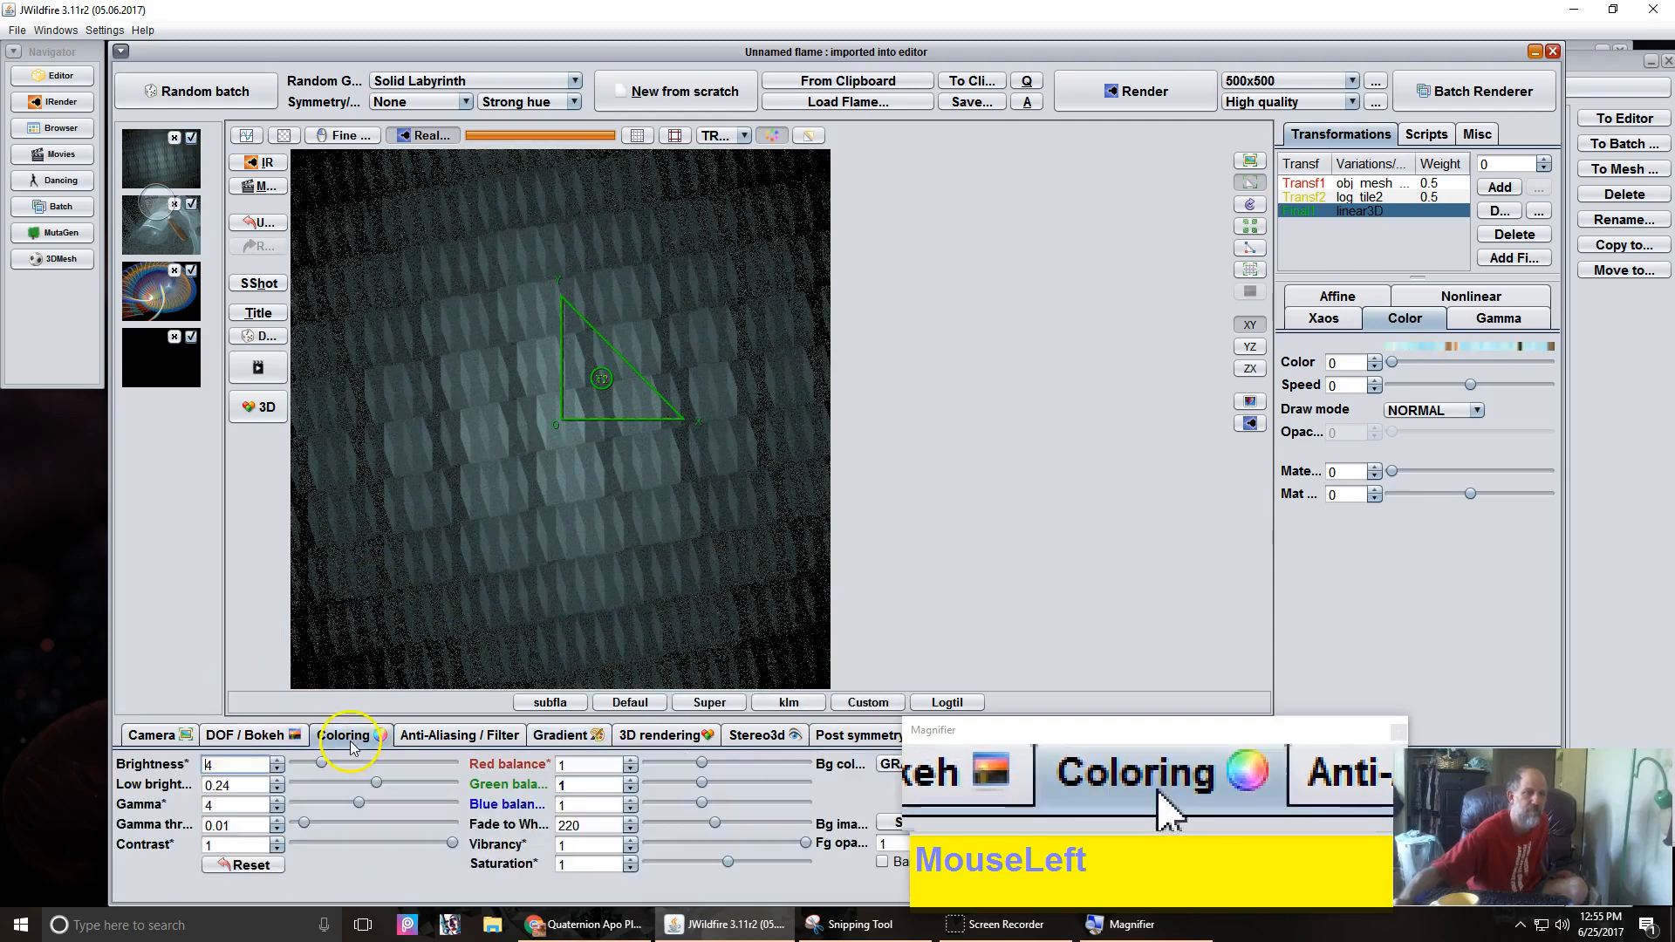
{"action": "left_click", "coordinate": [222, 768]}
{"action": "left_click_drag", "start_coordinate": [262, 765], "coordinate": [408, 759]}
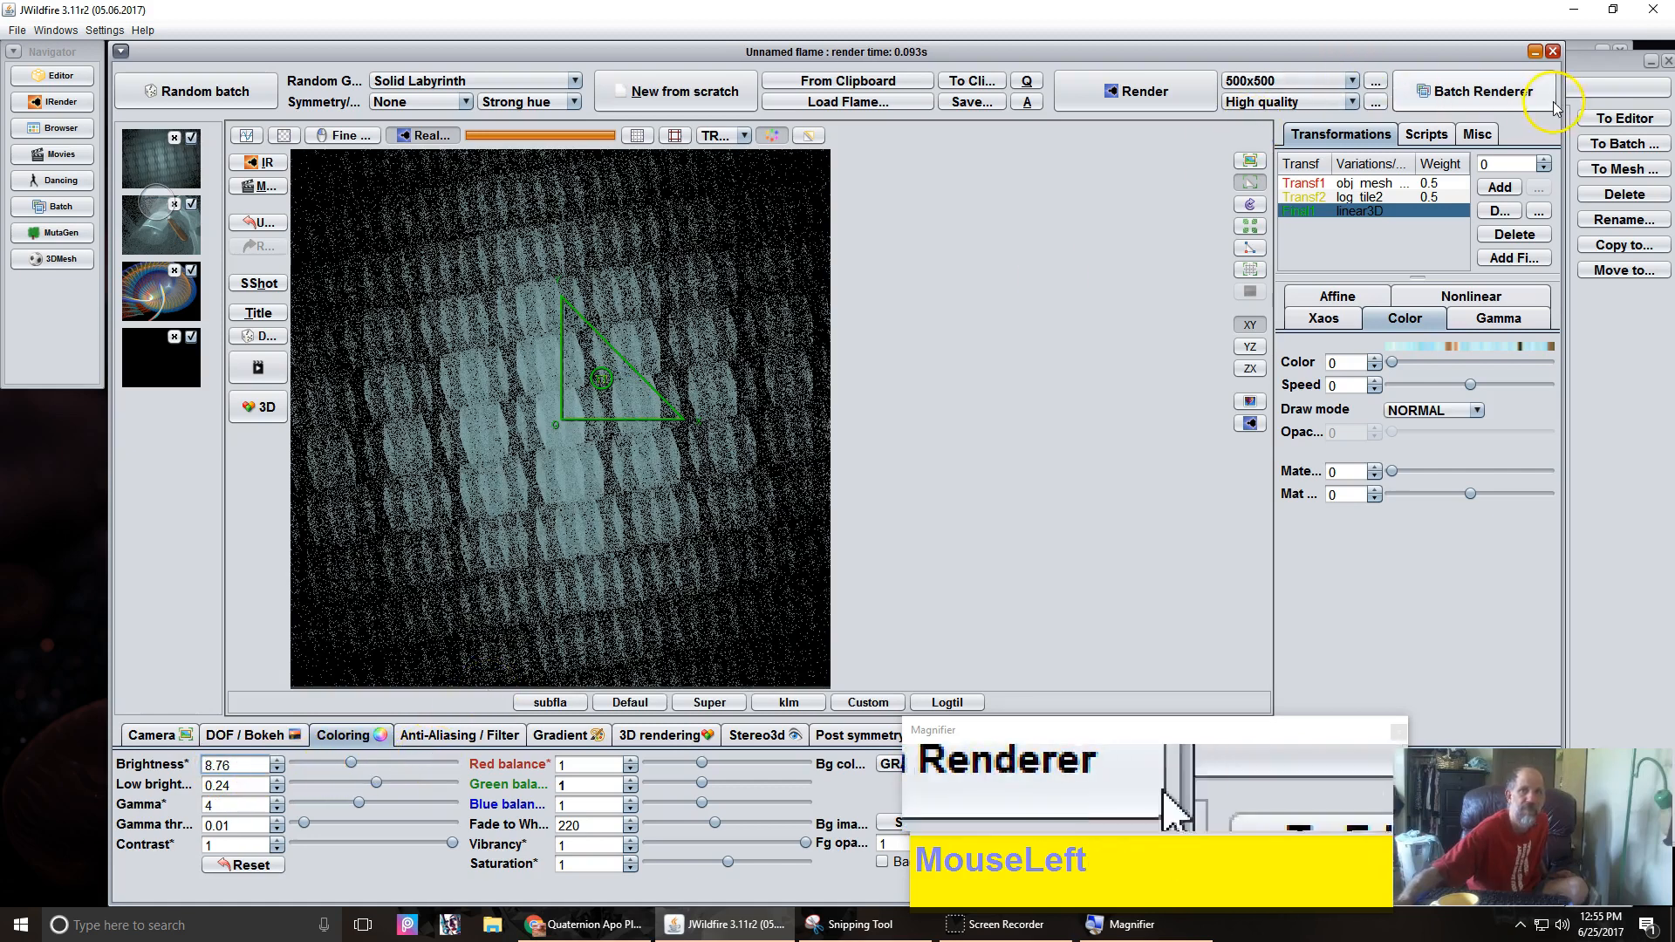
Change the final transform's first variation from linear3D to coshq.
{"action": "left_click", "coordinate": [1472, 297]}
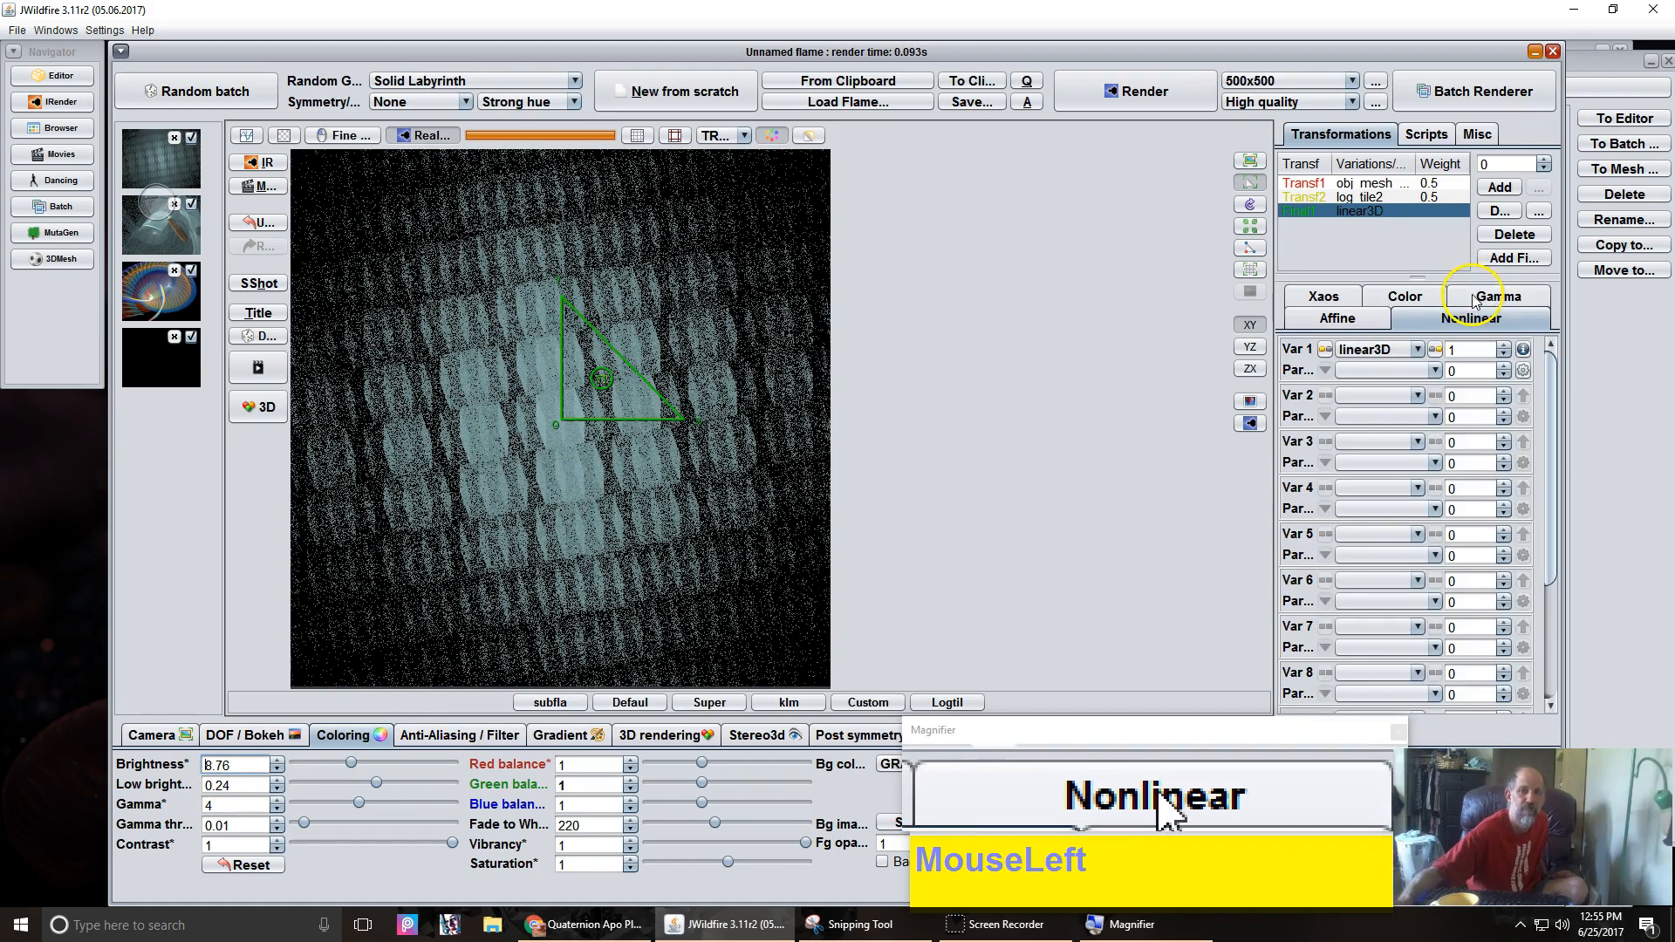
{"action": "left_click", "coordinate": [1377, 349]}
{"action": "scroll", "coordinate": [1380, 459], "scroll_direction": "up", "scroll_amount": 15}
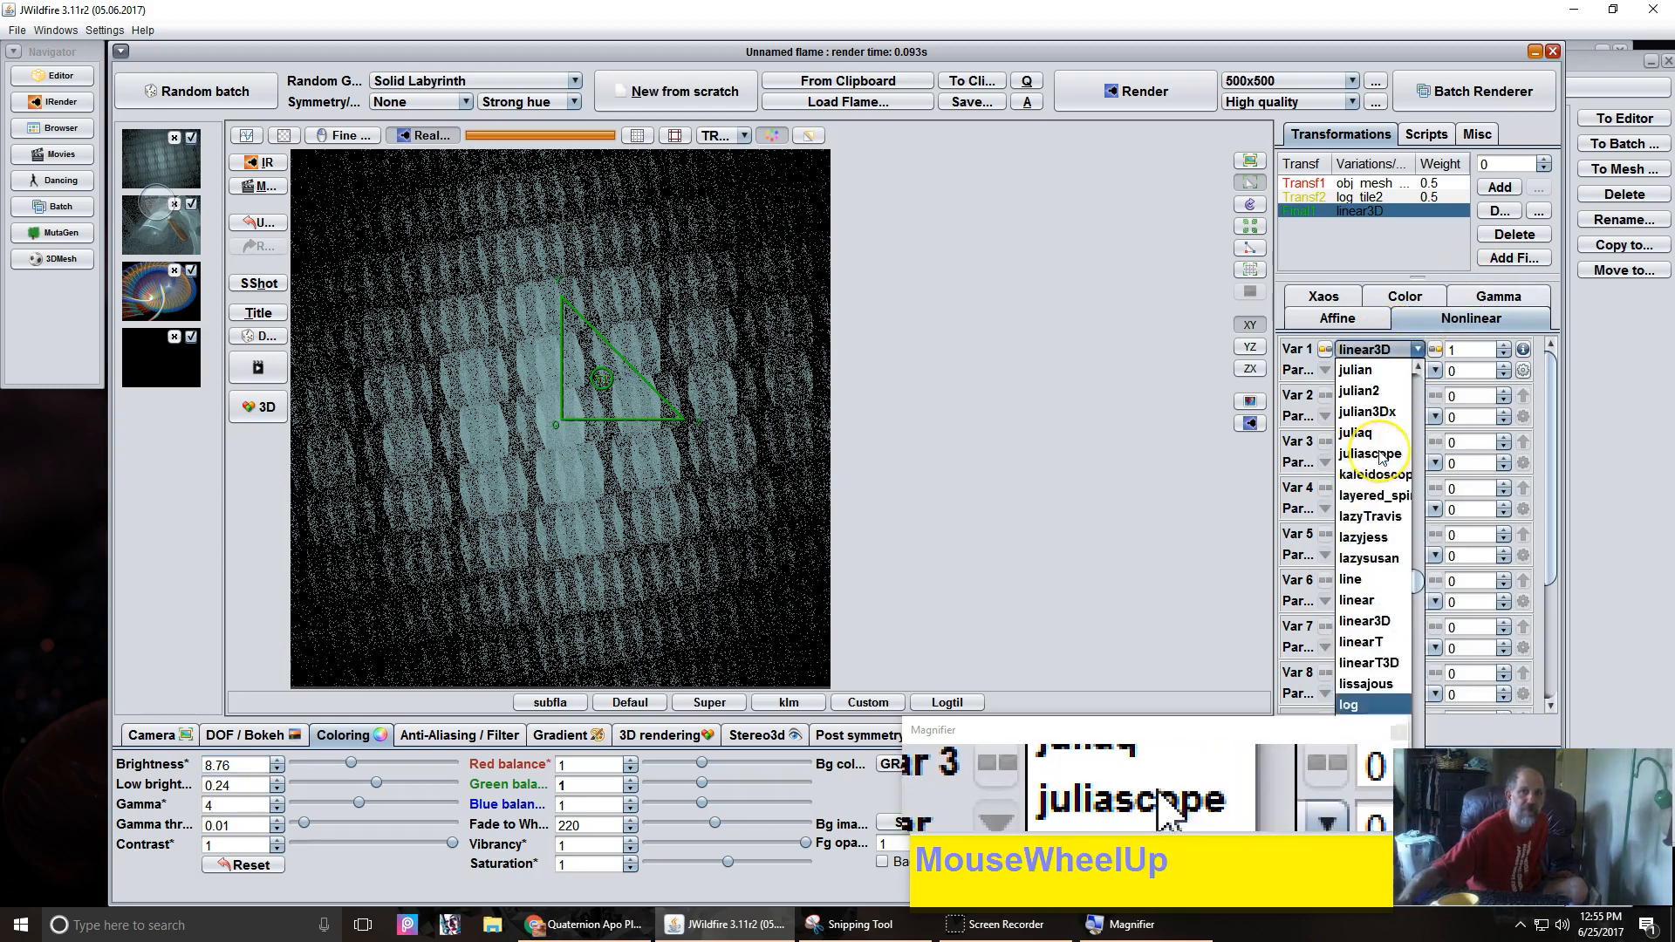
{"action": "scroll", "coordinate": [1380, 459], "scroll_direction": "up", "scroll_amount": 20}
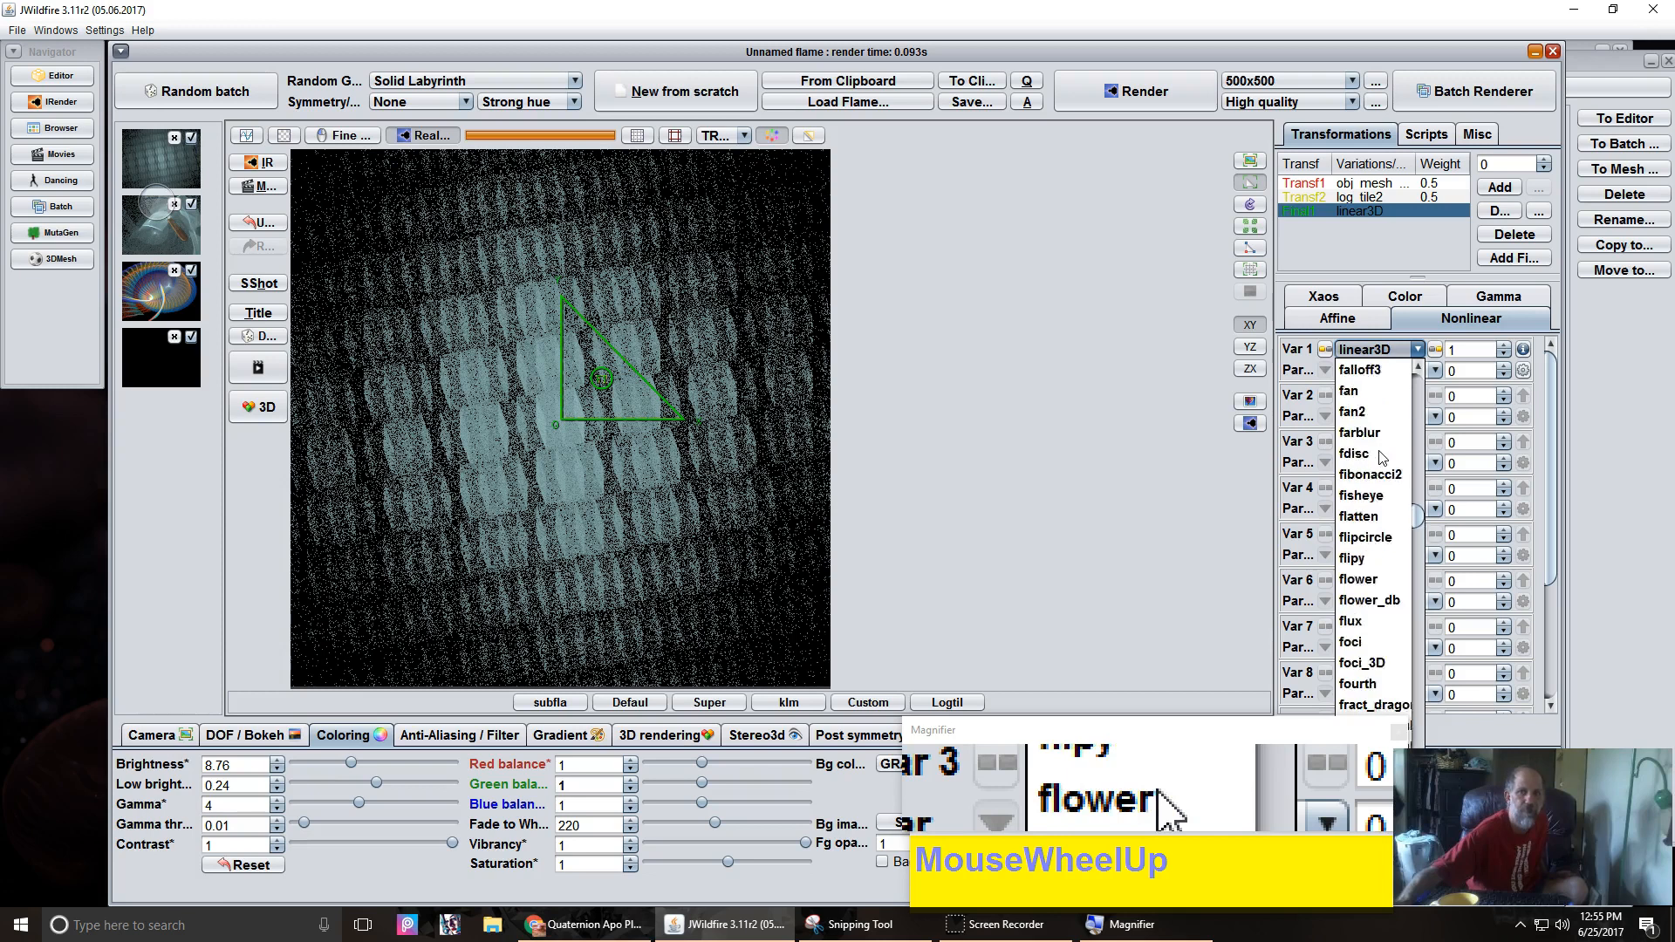
{"action": "scroll", "coordinate": [1380, 457], "scroll_direction": "up", "scroll_amount": 20}
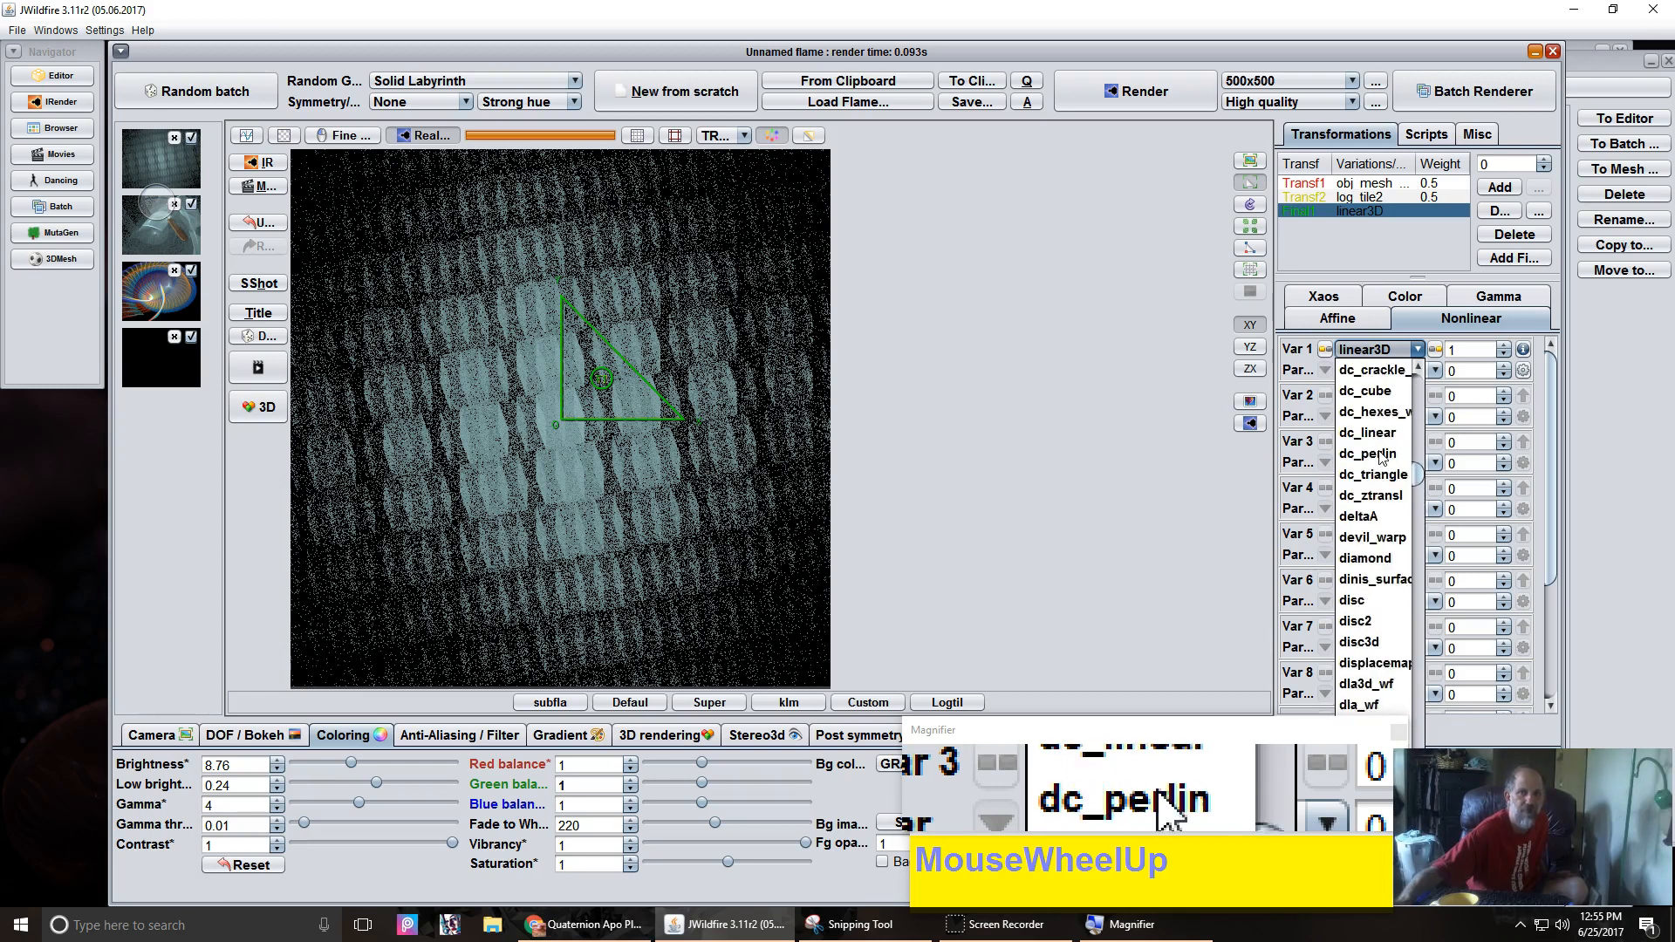
{"action": "scroll", "coordinate": [1381, 457], "scroll_direction": "up", "scroll_amount": 6}
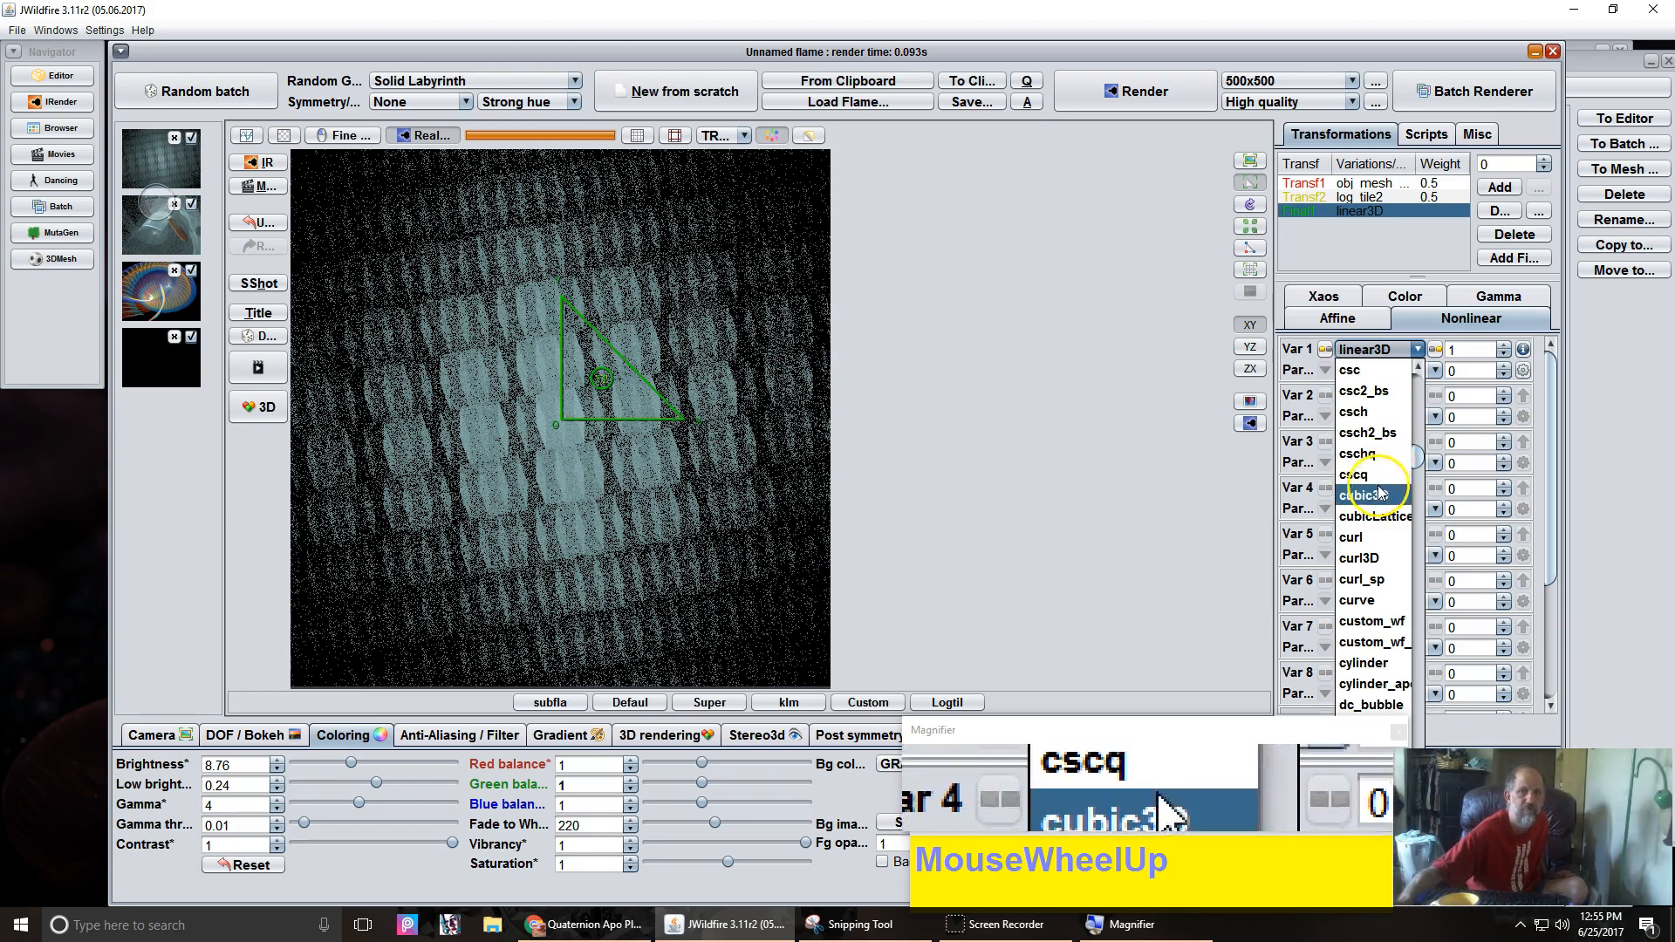
{"action": "scroll", "coordinate": [1380, 462], "scroll_direction": "up", "scroll_amount": 6}
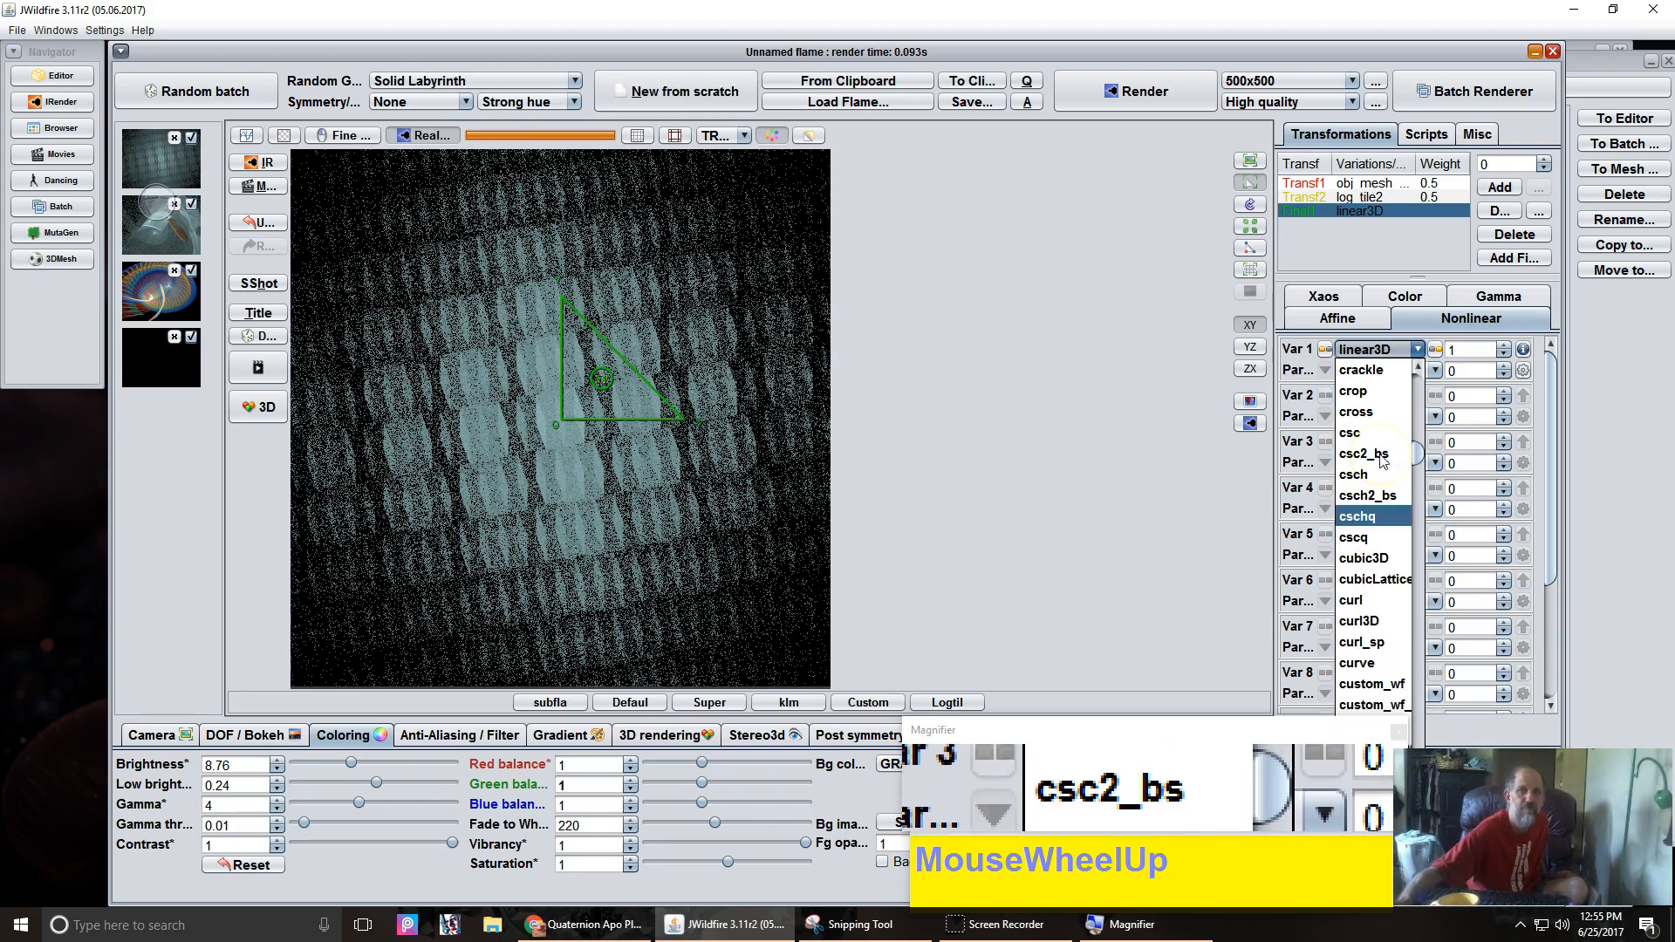
{"action": "scroll", "coordinate": [1382, 462], "scroll_direction": "down", "scroll_amount": 2}
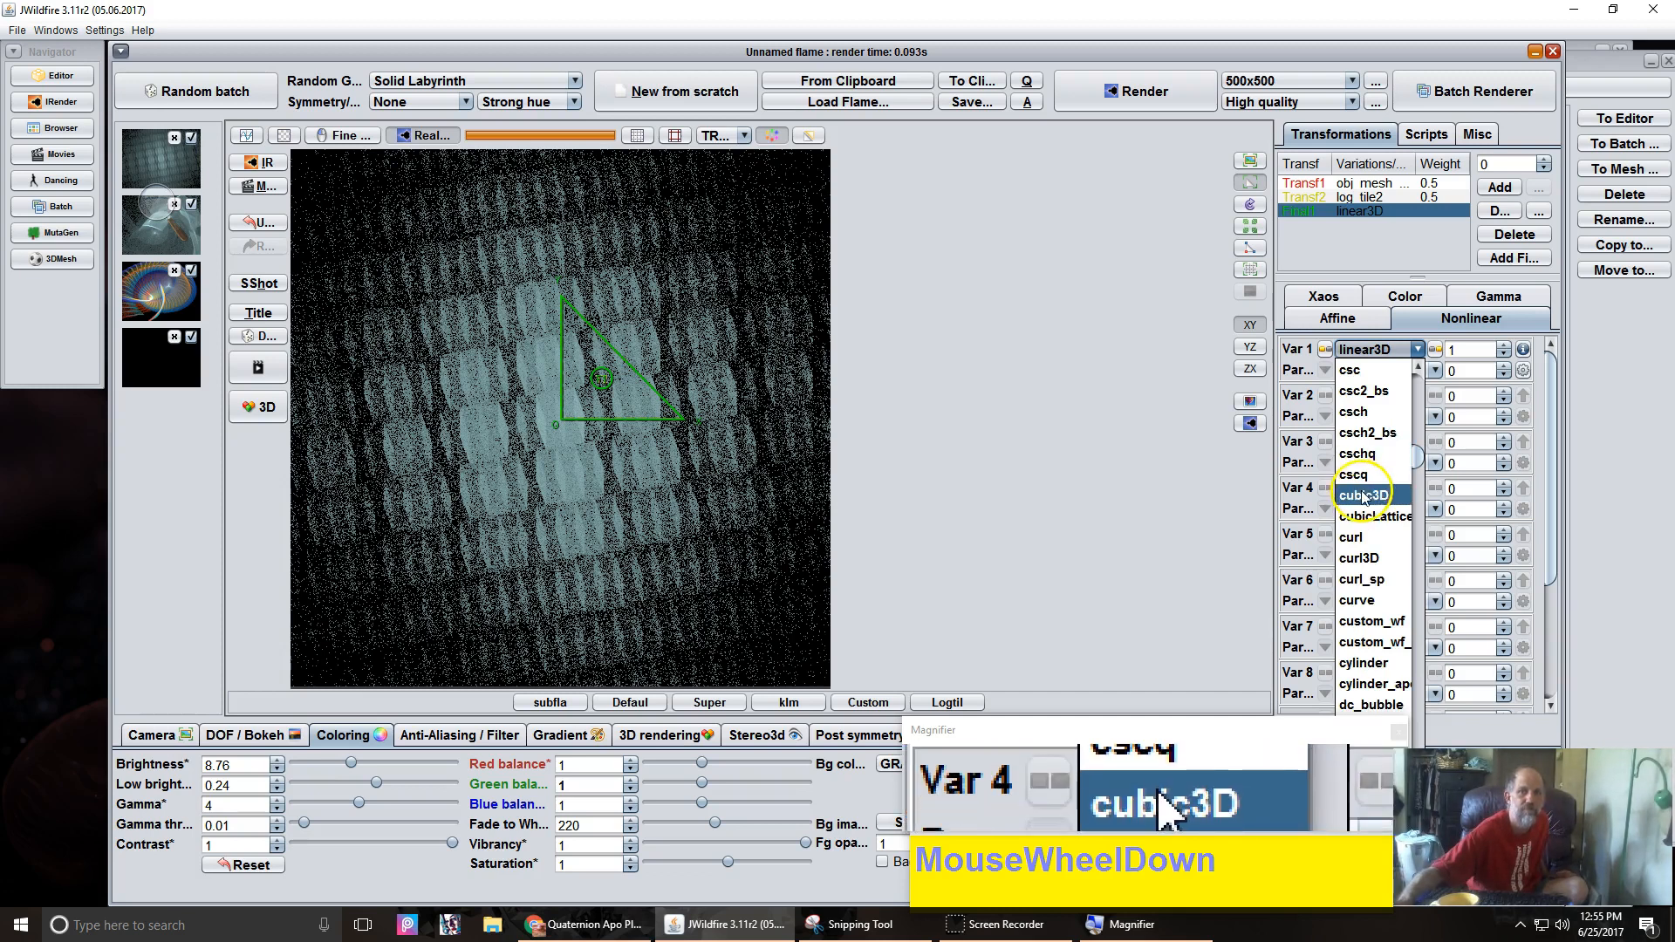
{"action": "scroll", "coordinate": [1365, 496], "scroll_direction": "up", "scroll_amount": 1}
{"action": "scroll", "coordinate": [1363, 480], "scroll_direction": "up", "scroll_amount": 3}
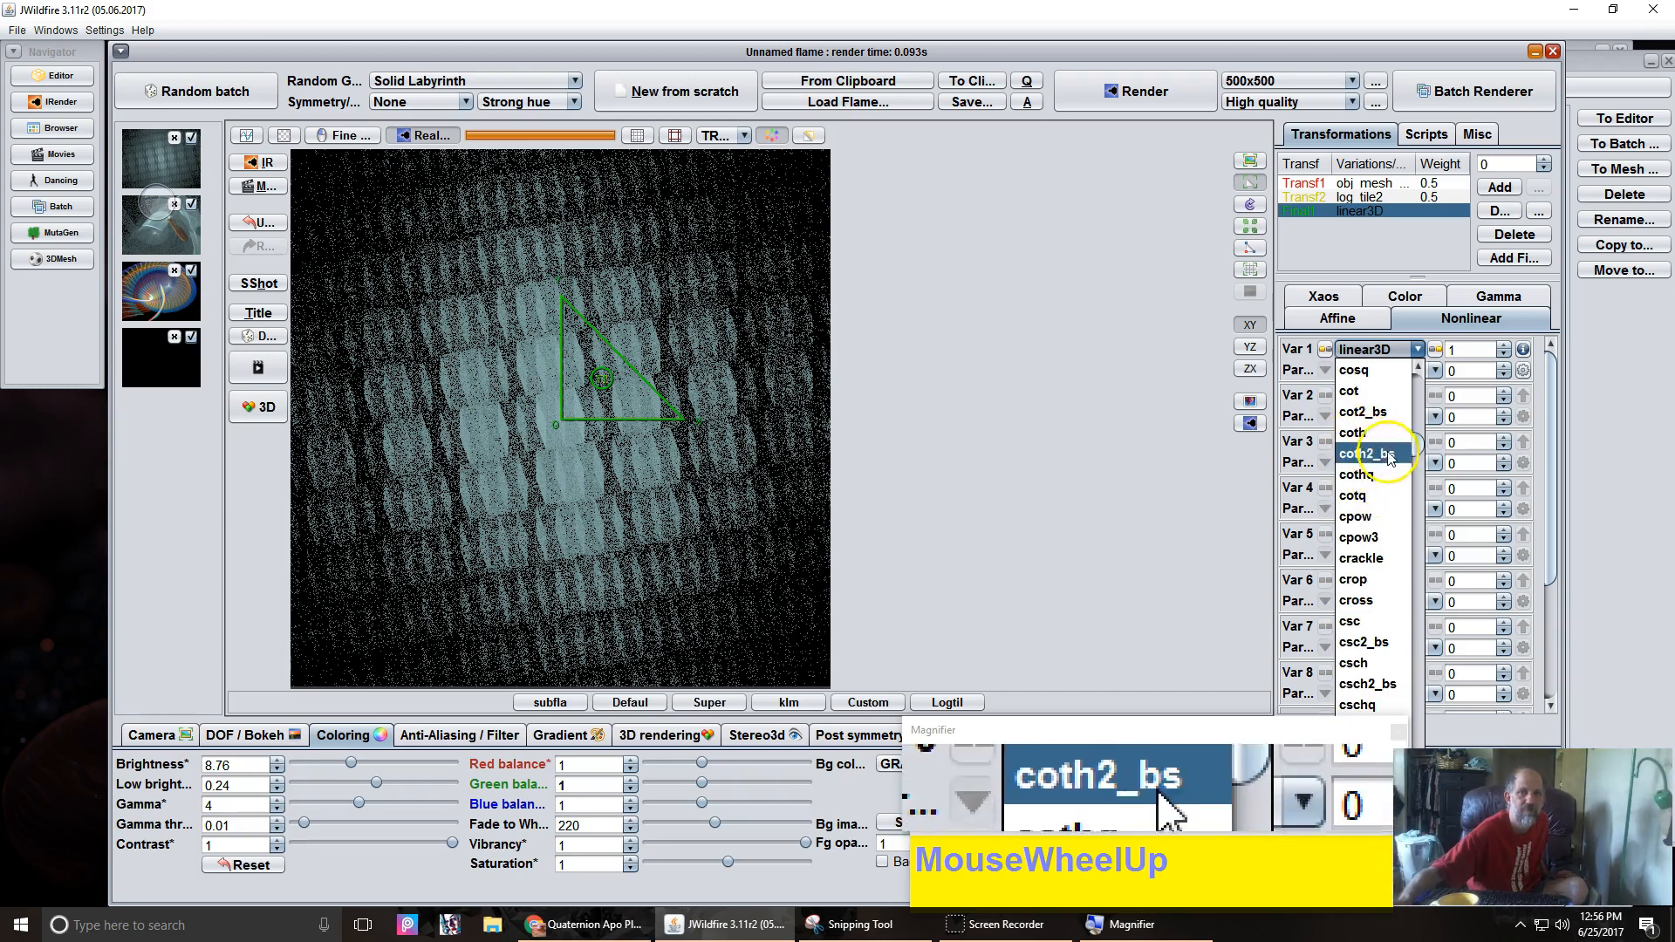
{"action": "scroll", "coordinate": [1379, 404], "scroll_direction": "up", "scroll_amount": 1}
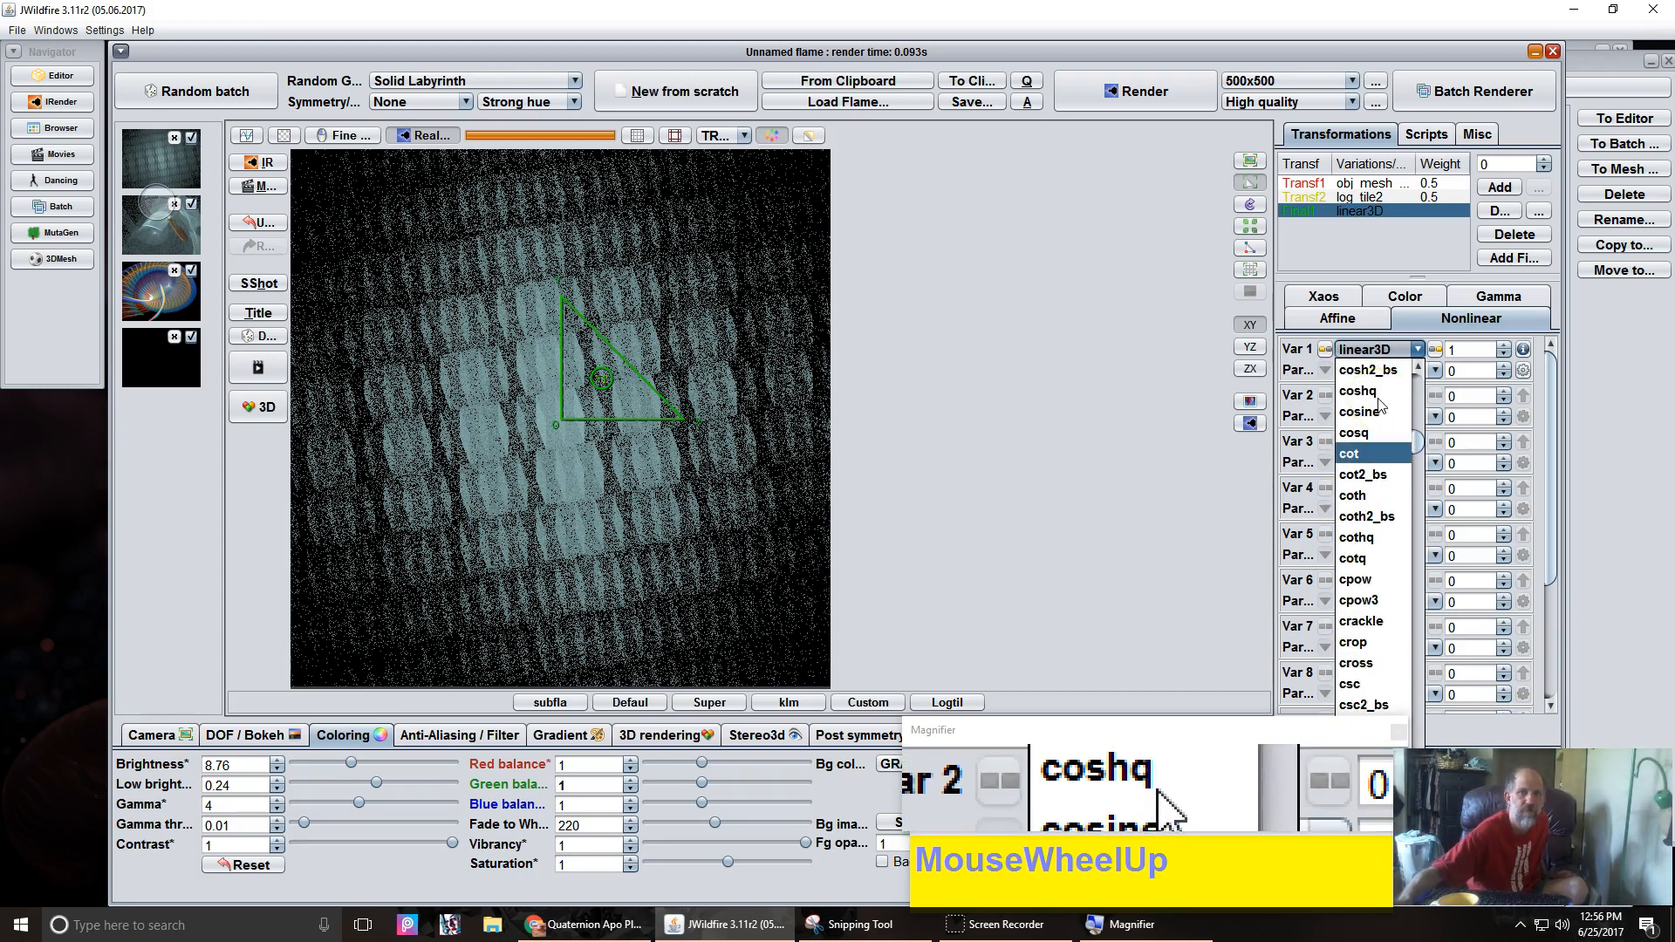
{"action": "left_click", "coordinate": [1379, 397]}
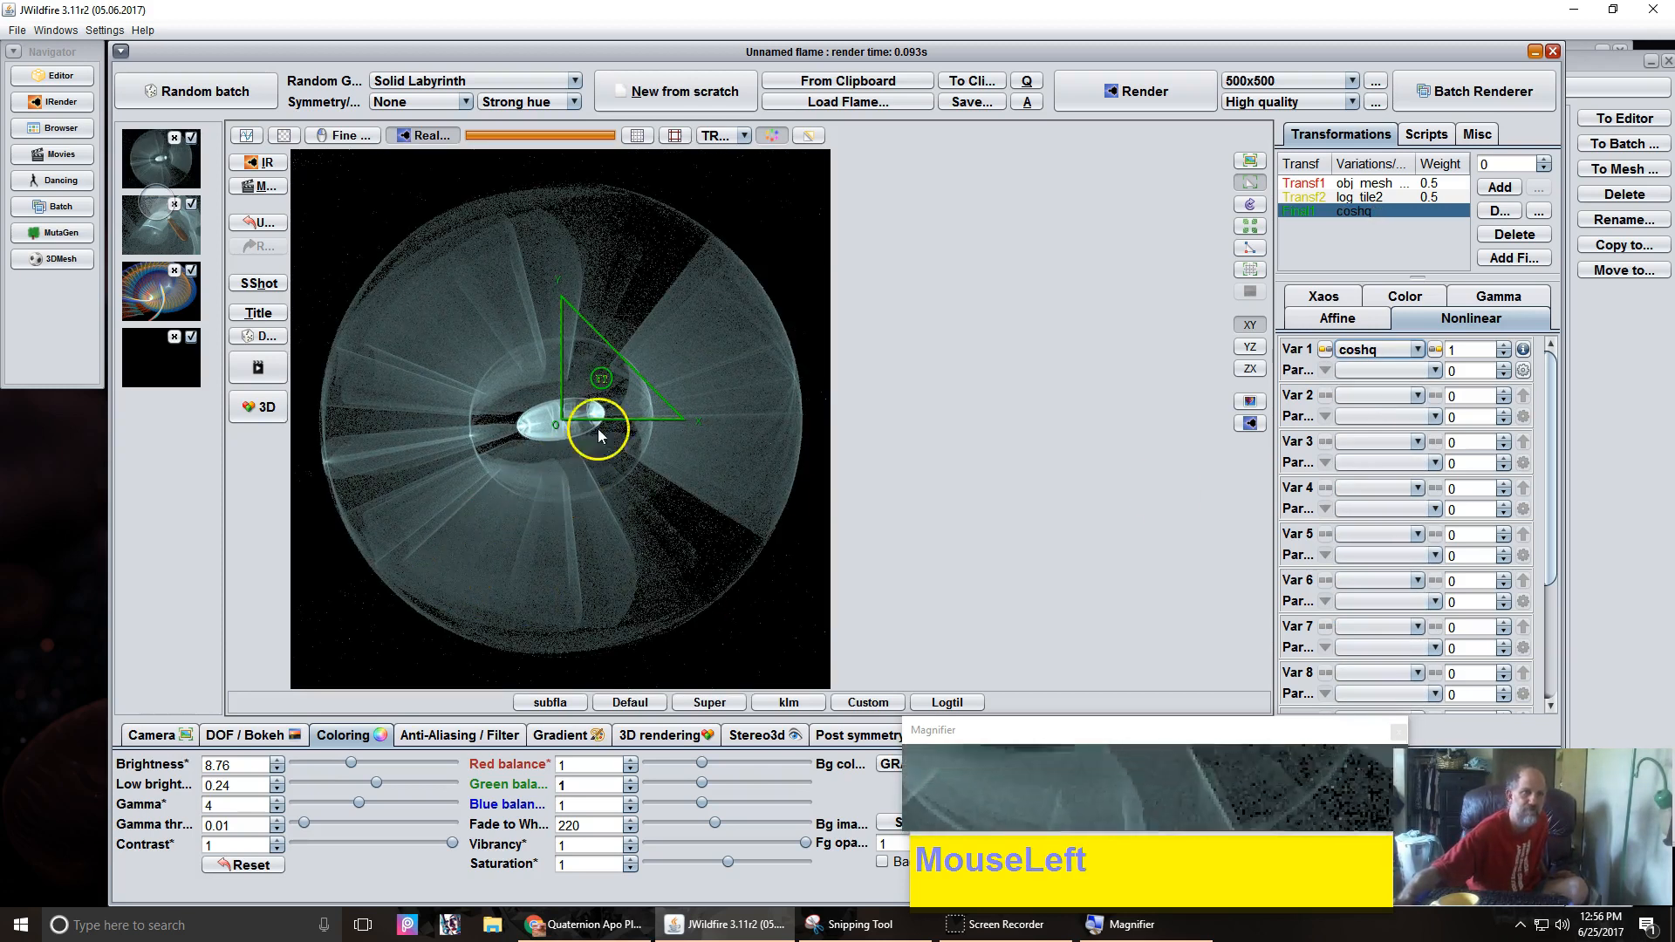
Shrink and rotate the log_tile2 transform's triangle and move it below and to the left of the final transform's triangle.
{"action": "left_click", "coordinate": [1377, 197]}
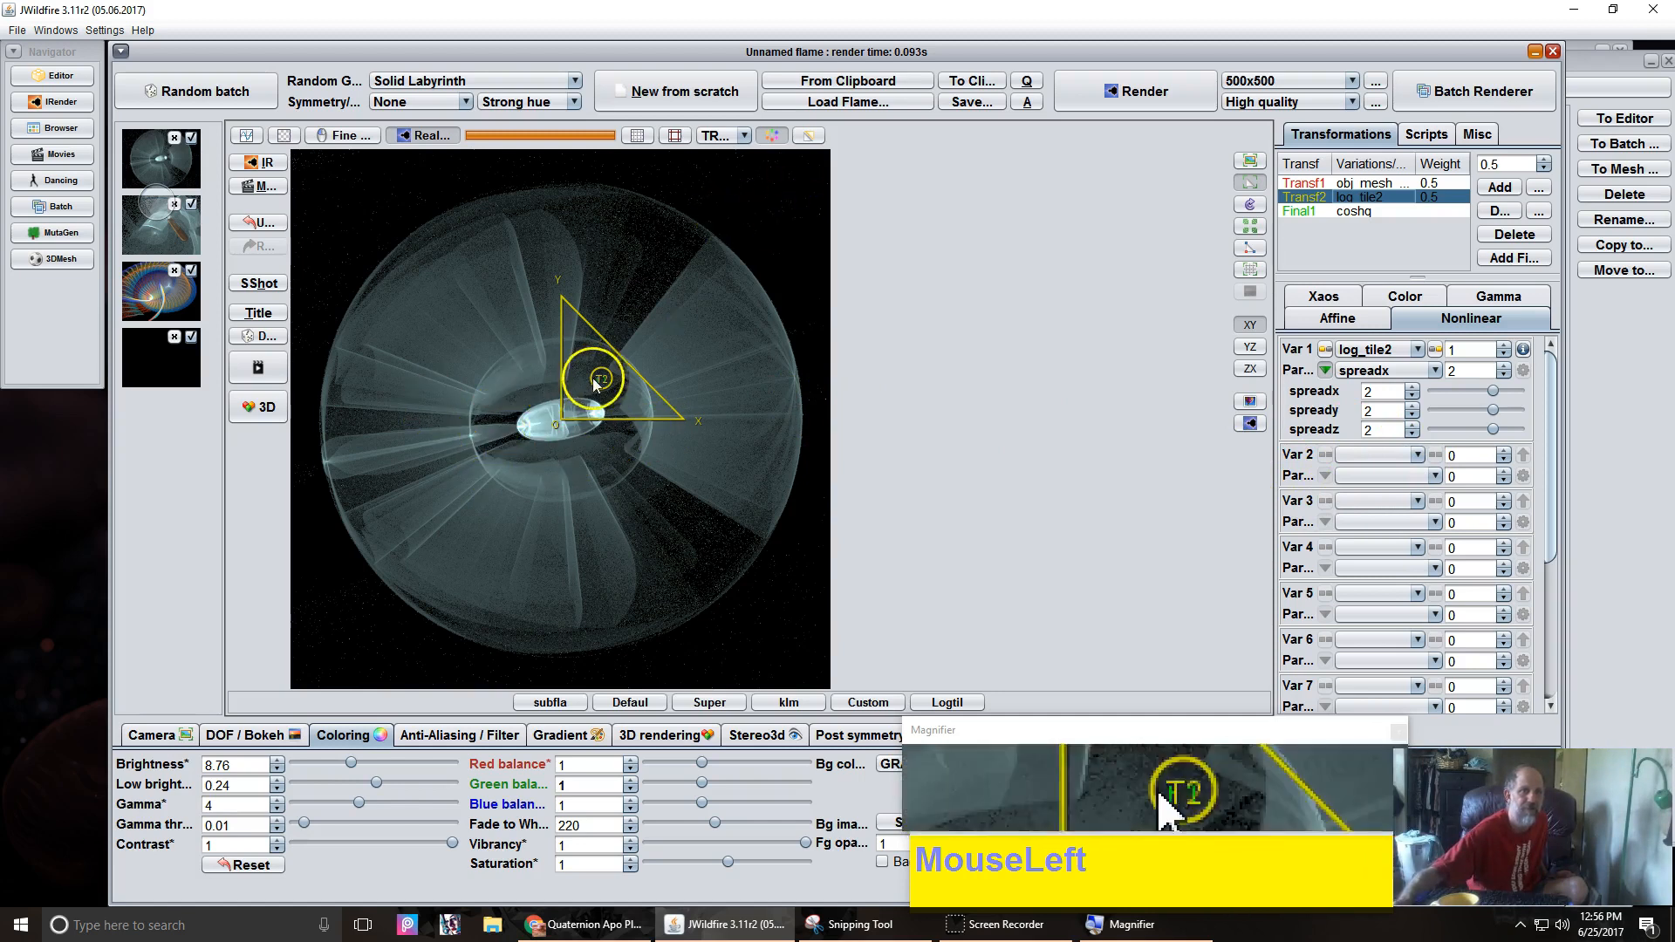
{"action": "scroll", "coordinate": [586, 416], "scroll_direction": "down", "scroll_amount": 1}
{"action": "scroll", "coordinate": [585, 410], "scroll_direction": "down", "scroll_amount": 3}
{"action": "left_click", "coordinate": [585, 412]}
{"action": "left_click_drag", "start_coordinate": [584, 413], "coordinate": [654, 491]}
{"action": "scroll", "coordinate": [538, 479], "scroll_direction": "down", "scroll_amount": 4}
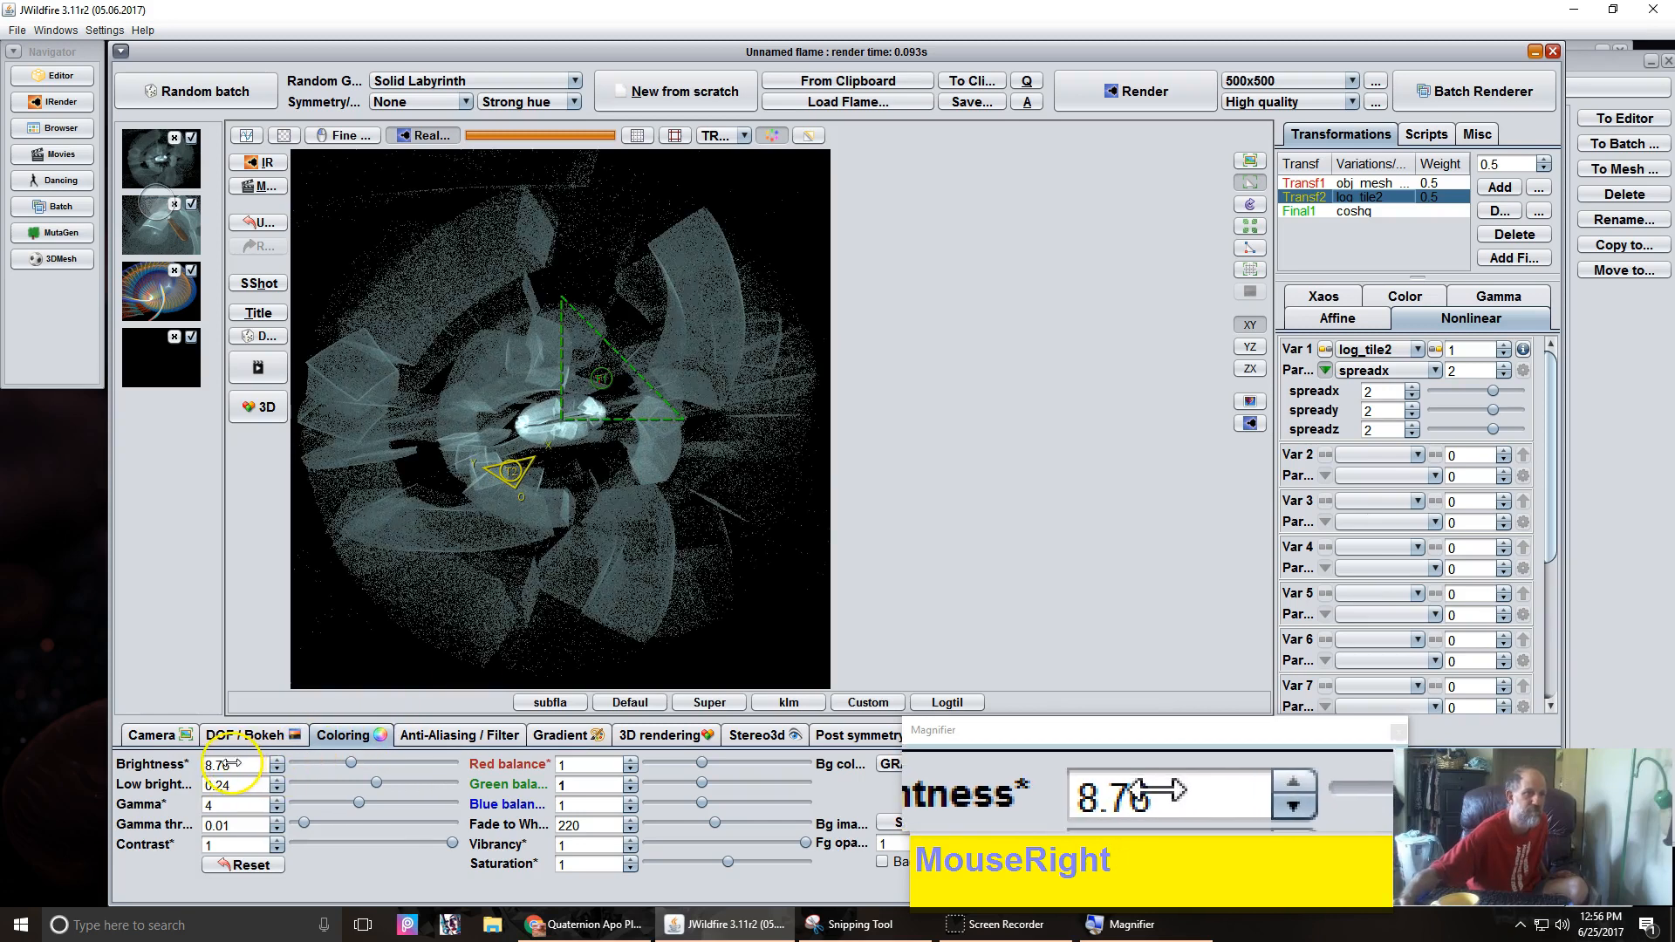
With the 3D preview on, shrink the log_tile2 triangle and move it inside the final transform's triangle, then reset its affine settings.
{"action": "left_click", "coordinate": [251, 407]}
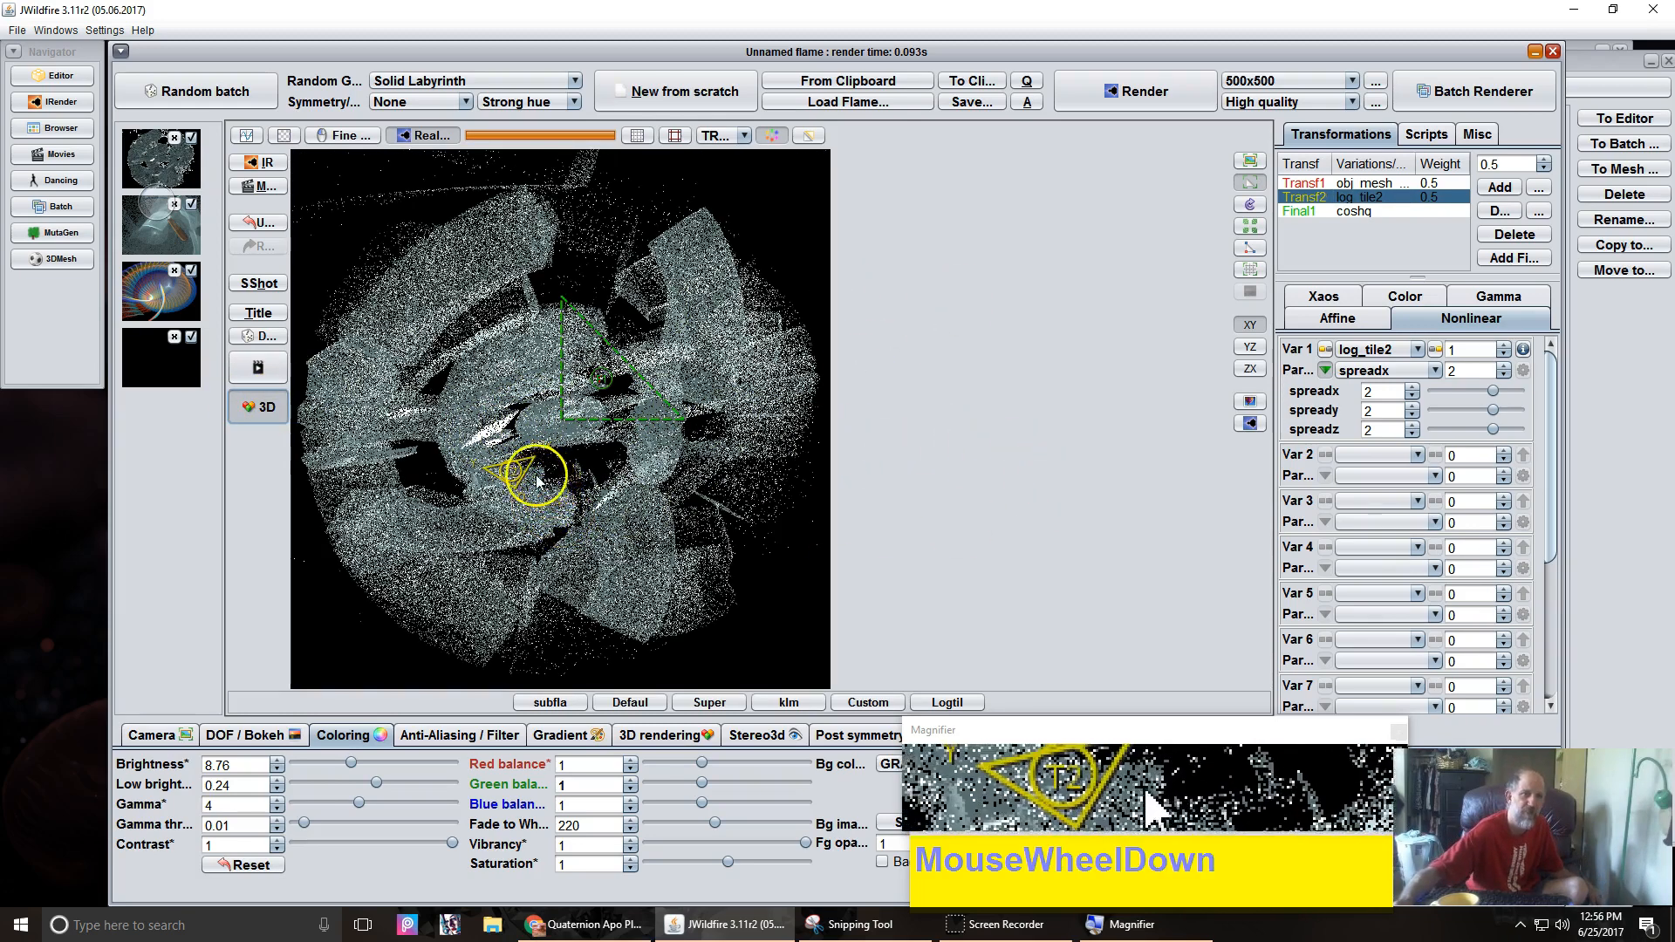
{"action": "scroll", "coordinate": [536, 476], "scroll_direction": "down", "scroll_amount": 3}
{"action": "scroll", "coordinate": [516, 474], "scroll_direction": "down", "scroll_amount": 2}
{"action": "left_click_drag", "start_coordinate": [515, 475], "coordinate": [615, 387]}
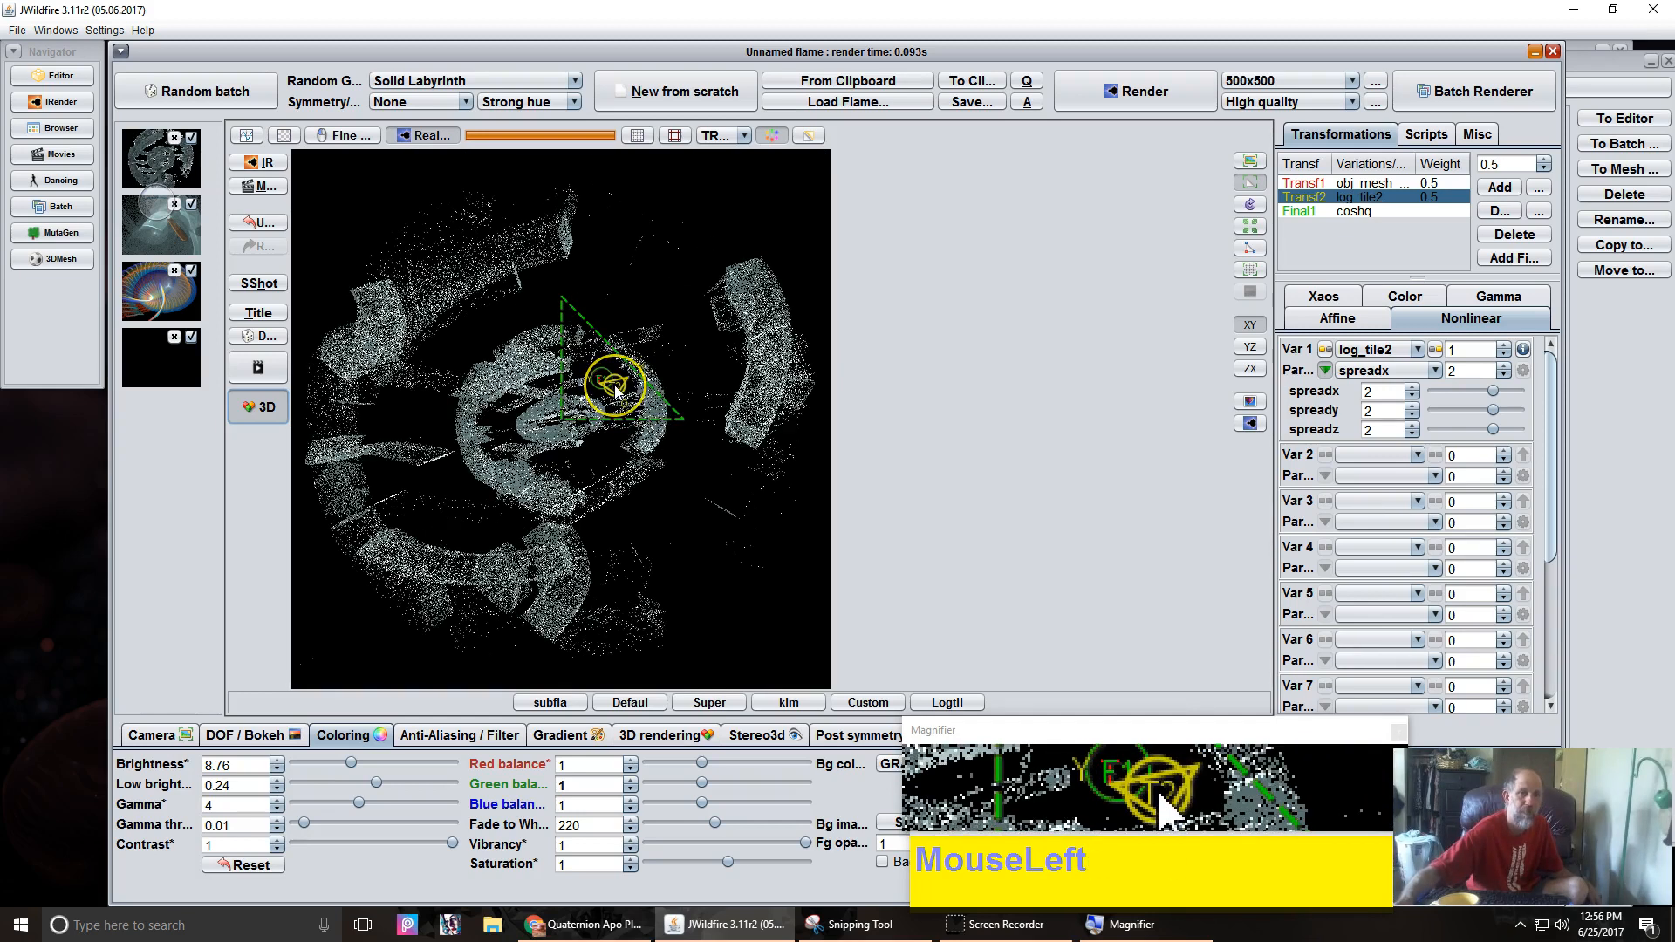
{"action": "scroll", "coordinate": [614, 387], "scroll_direction": "up", "scroll_amount": 2}
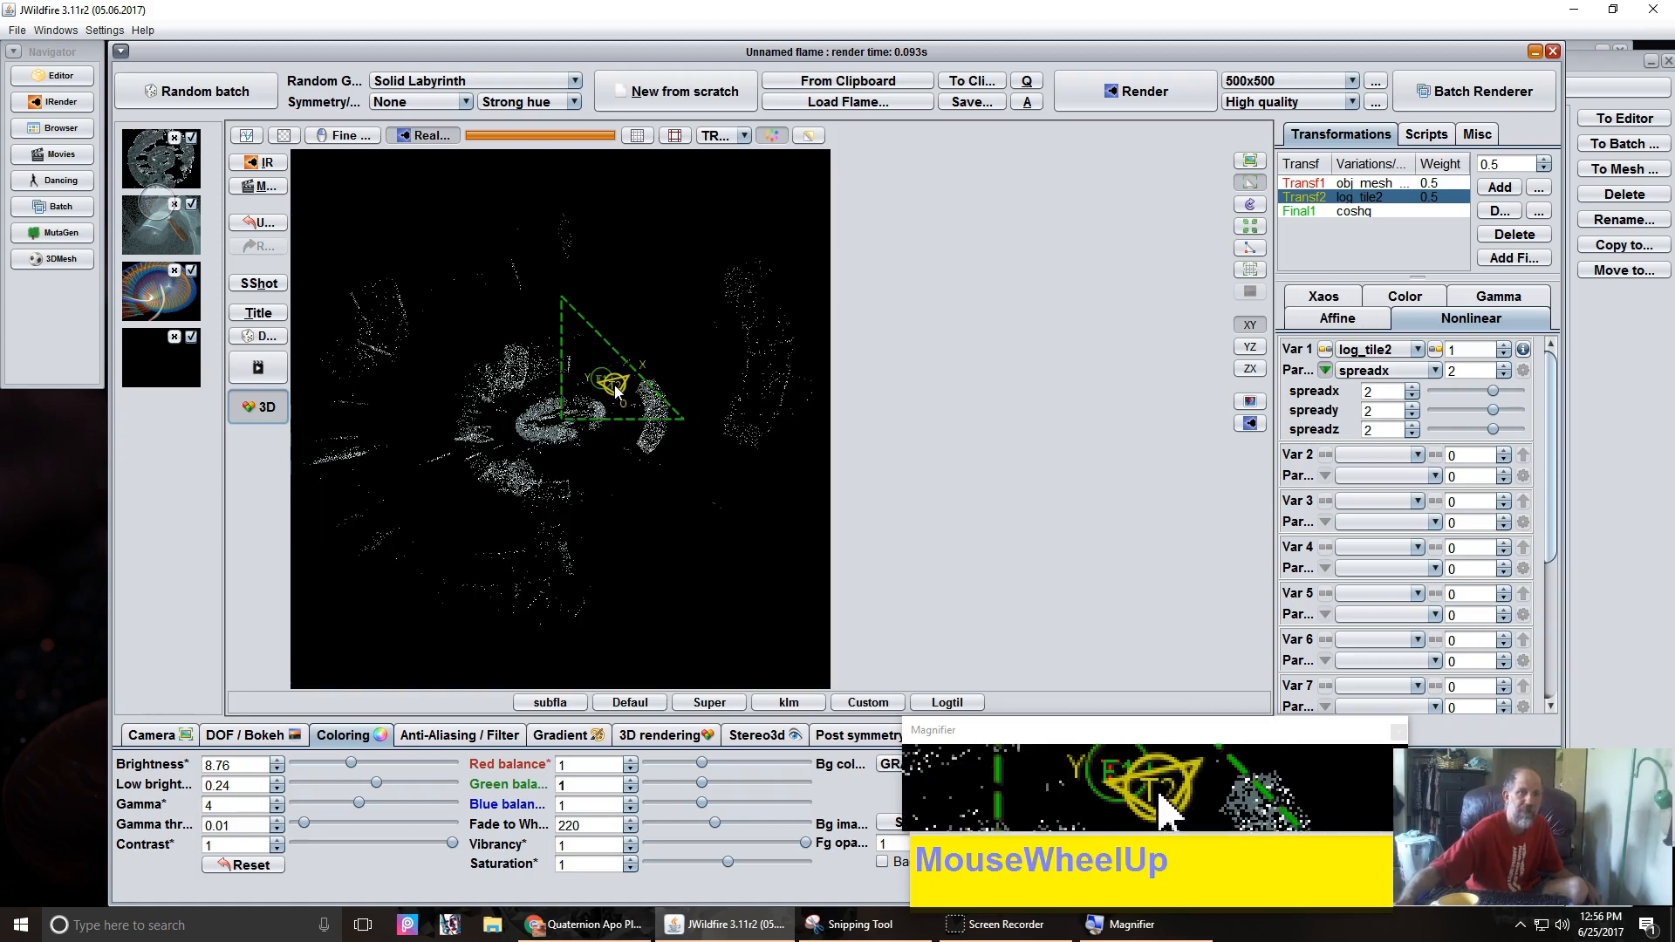
{"action": "scroll", "coordinate": [615, 389], "scroll_direction": "down", "scroll_amount": 2}
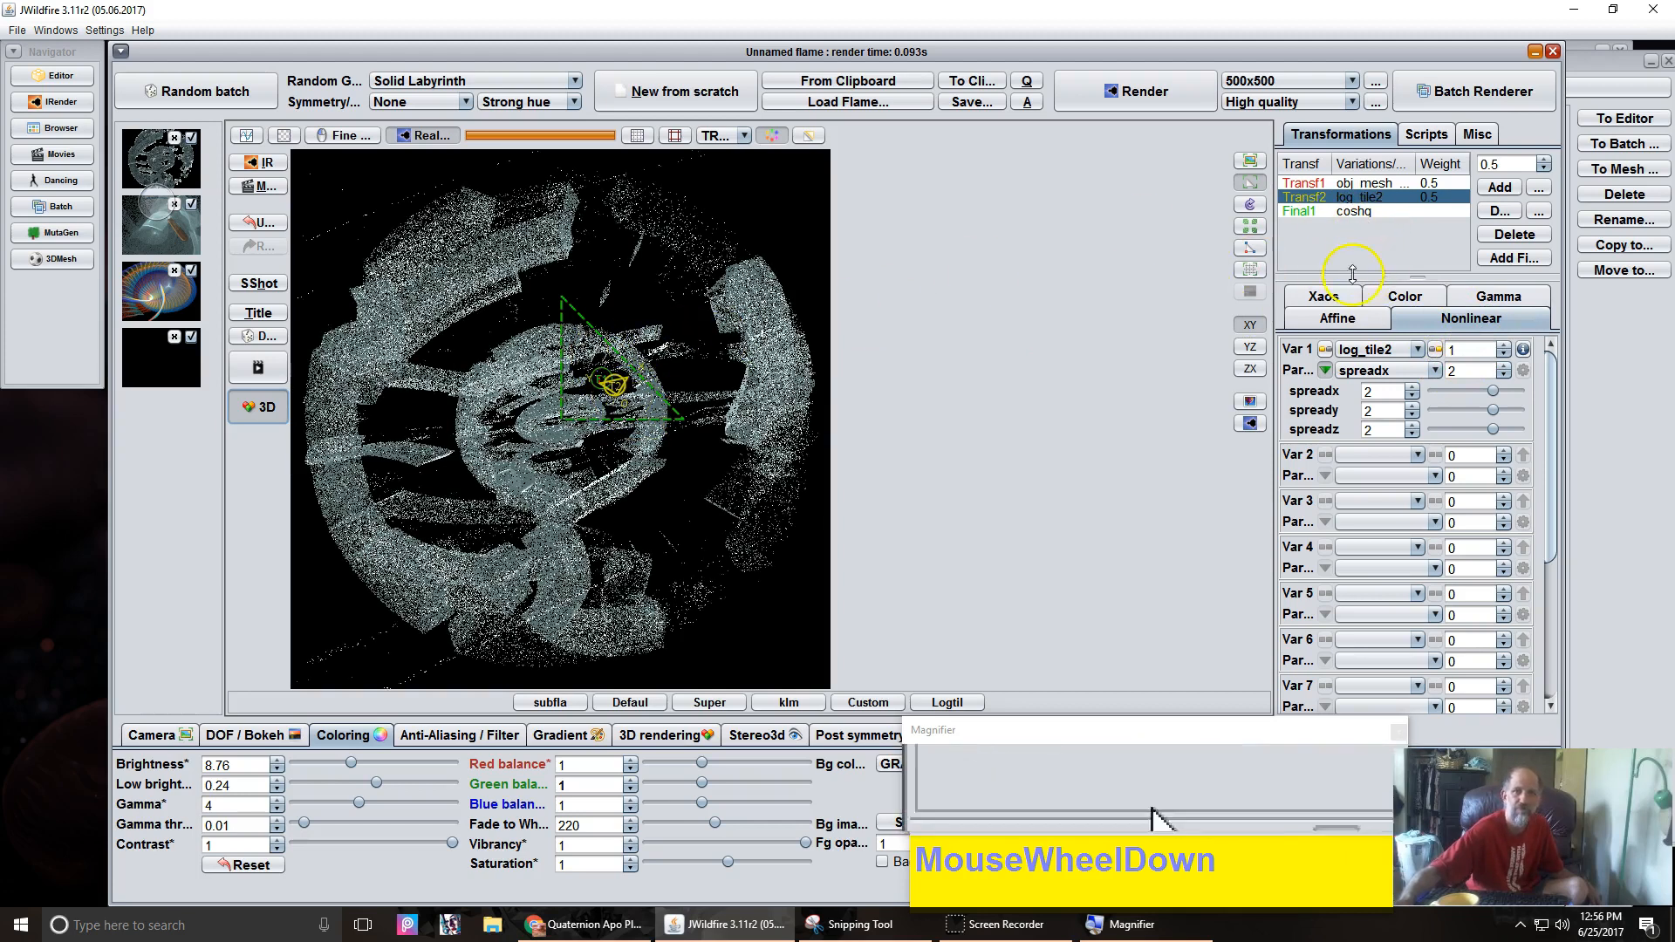
{"action": "left_click", "coordinate": [1336, 319]}
{"action": "left_click", "coordinate": [1415, 481]}
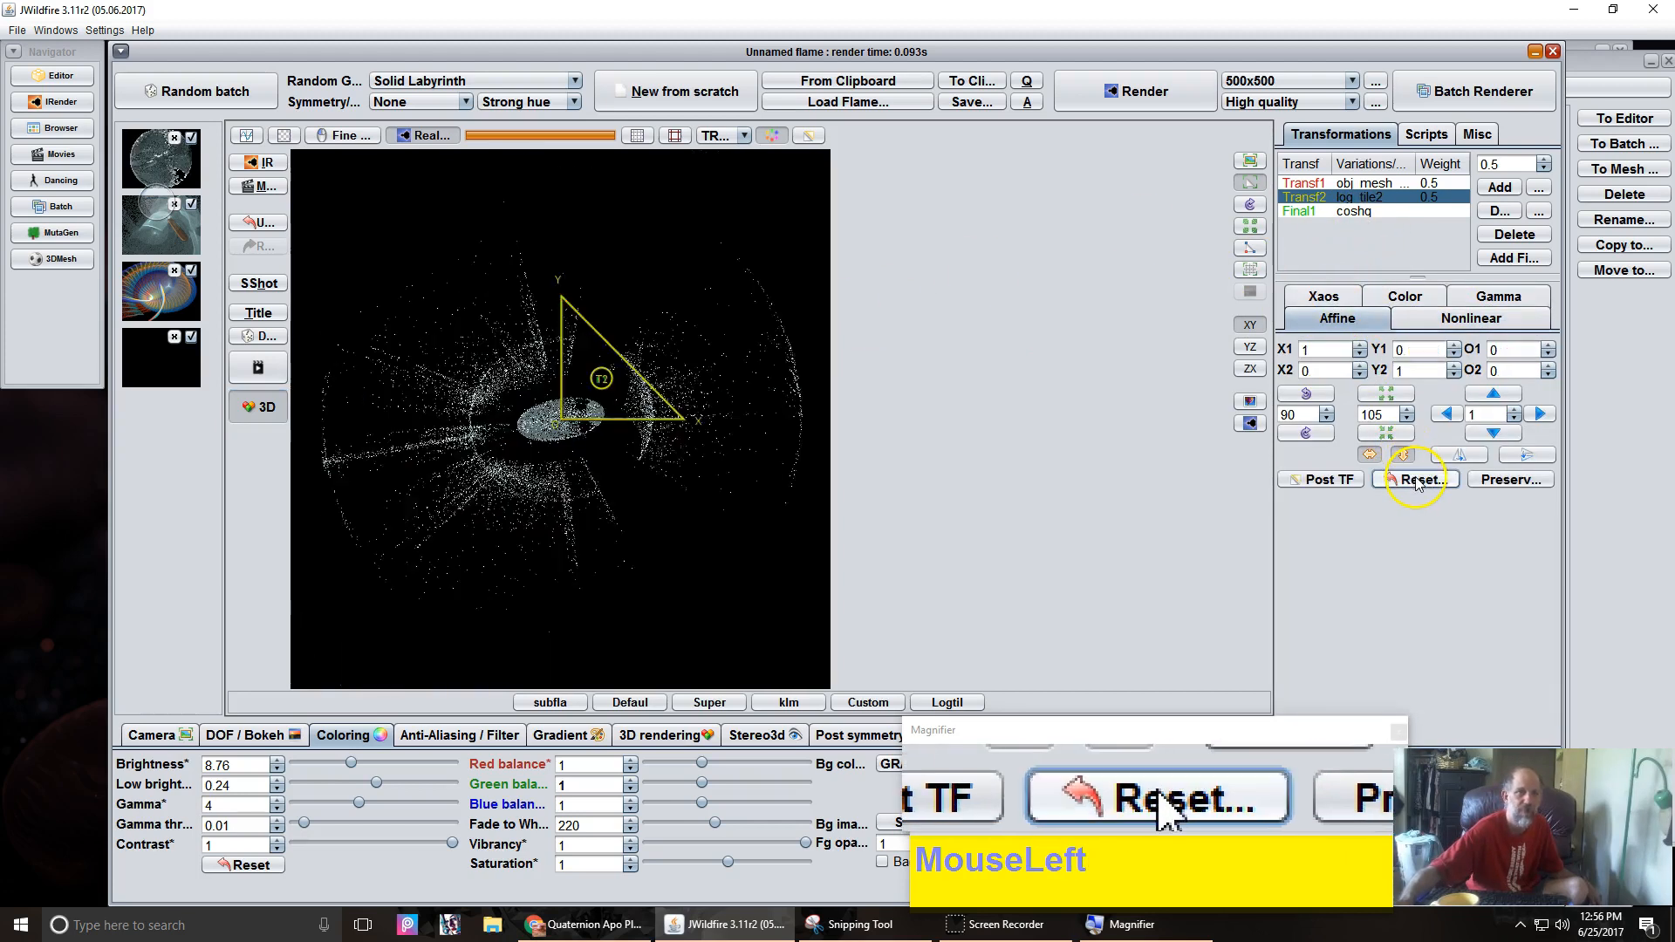
Set the amount of the final transform's coshq variation to 0.636.
{"action": "left_click", "coordinate": [1366, 214]}
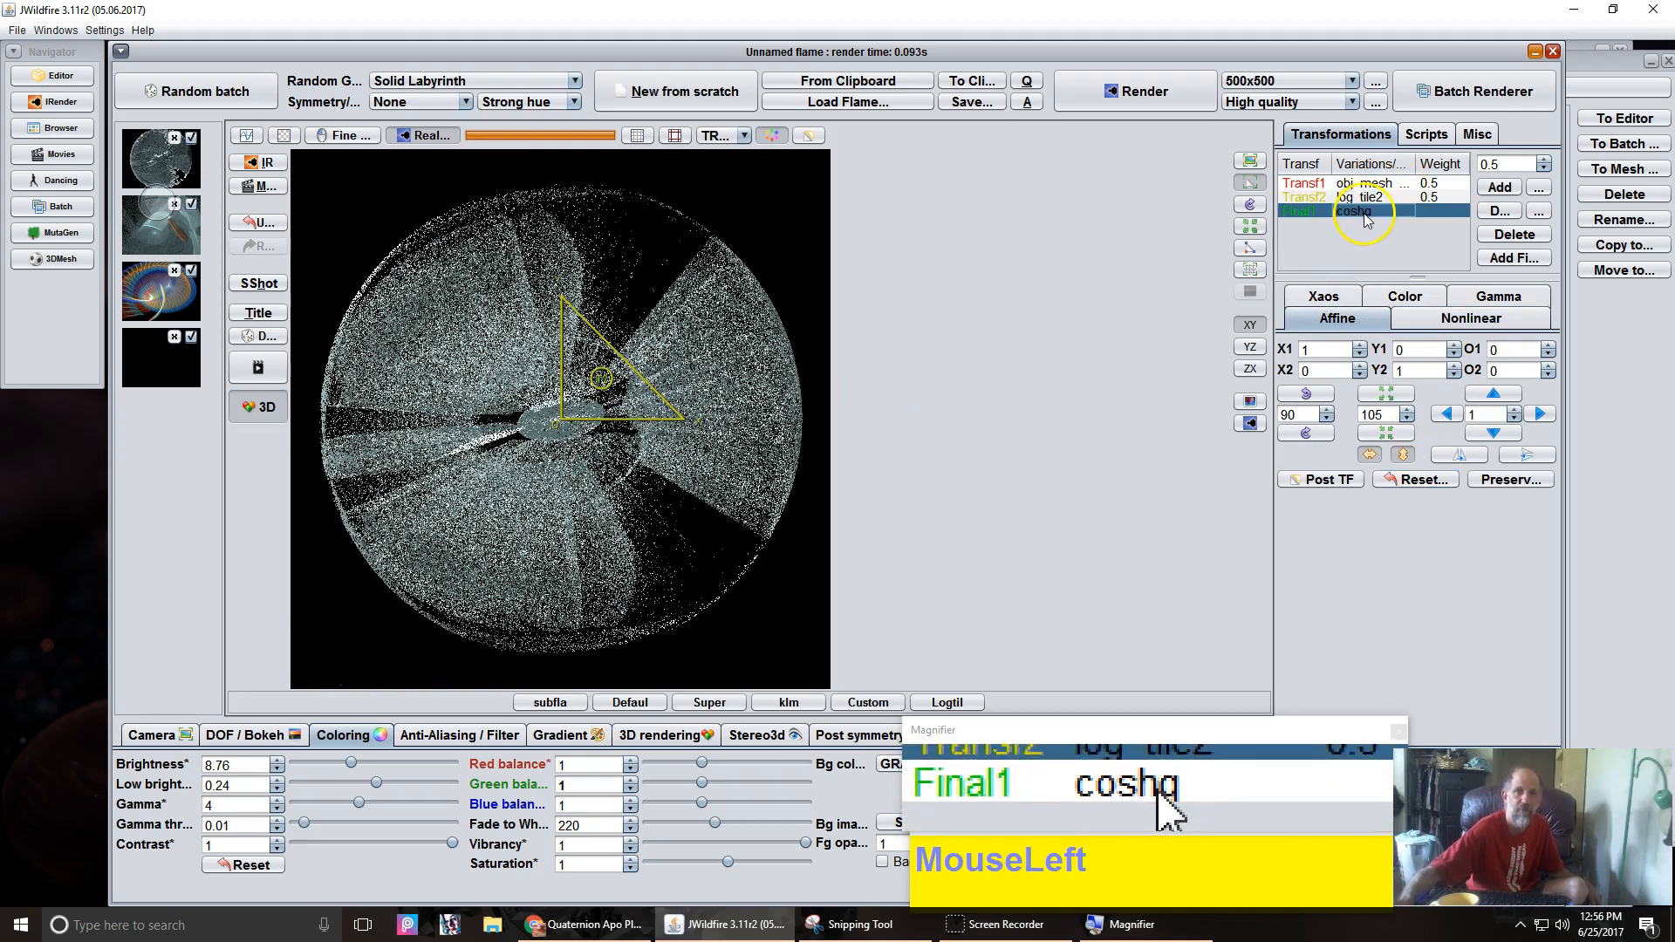
{"action": "left_click", "coordinate": [1474, 321]}
{"action": "left_click_drag", "start_coordinate": [1474, 349], "coordinate": [1385, 360]}
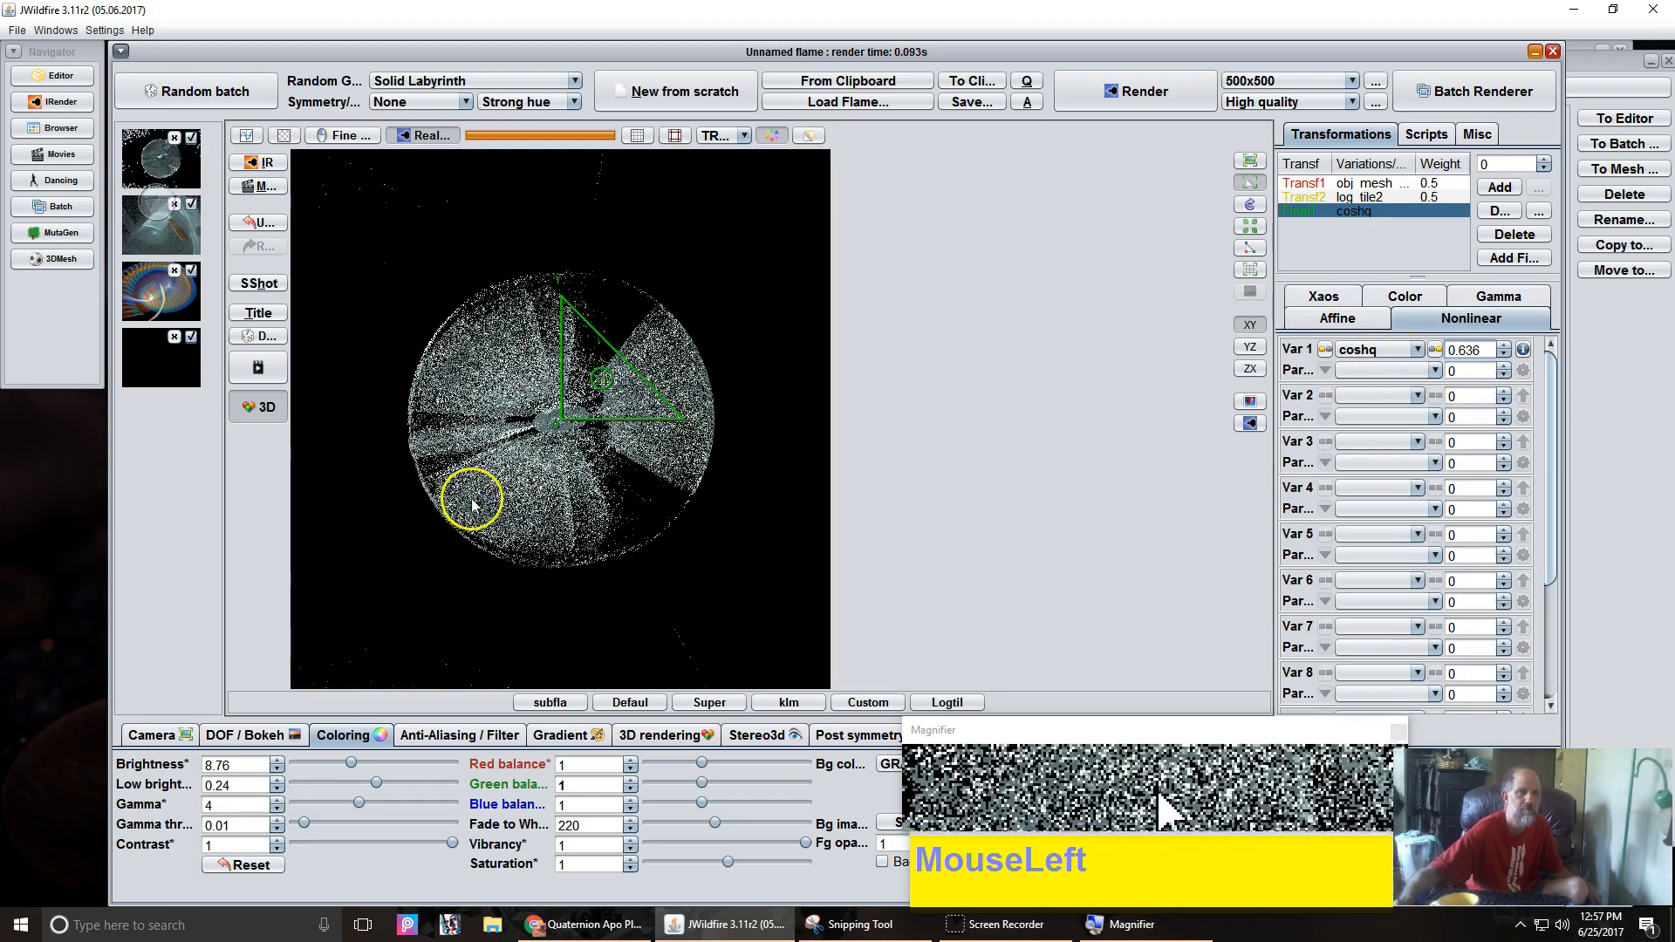
Turn off the 3D preview, shrink the final transform's triangle to under half size and move it well below and left of the log_tile2 triangle.
{"action": "left_click", "coordinate": [133, 738]}
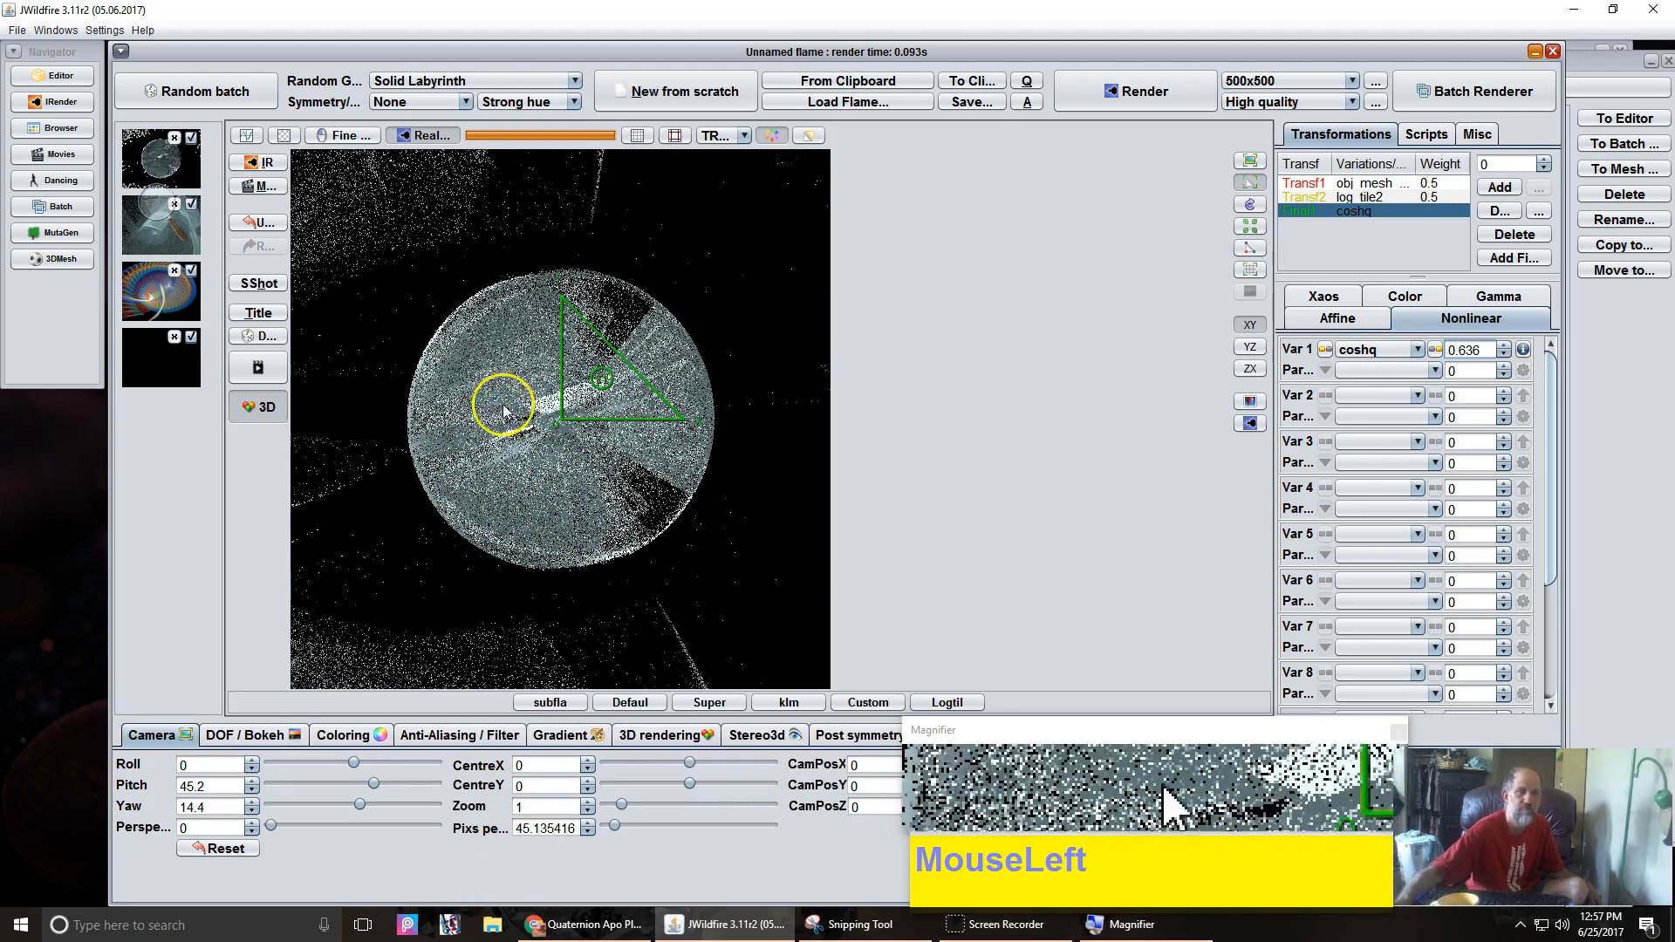
{"action": "scroll", "coordinate": [611, 390], "scroll_direction": "down", "scroll_amount": 3}
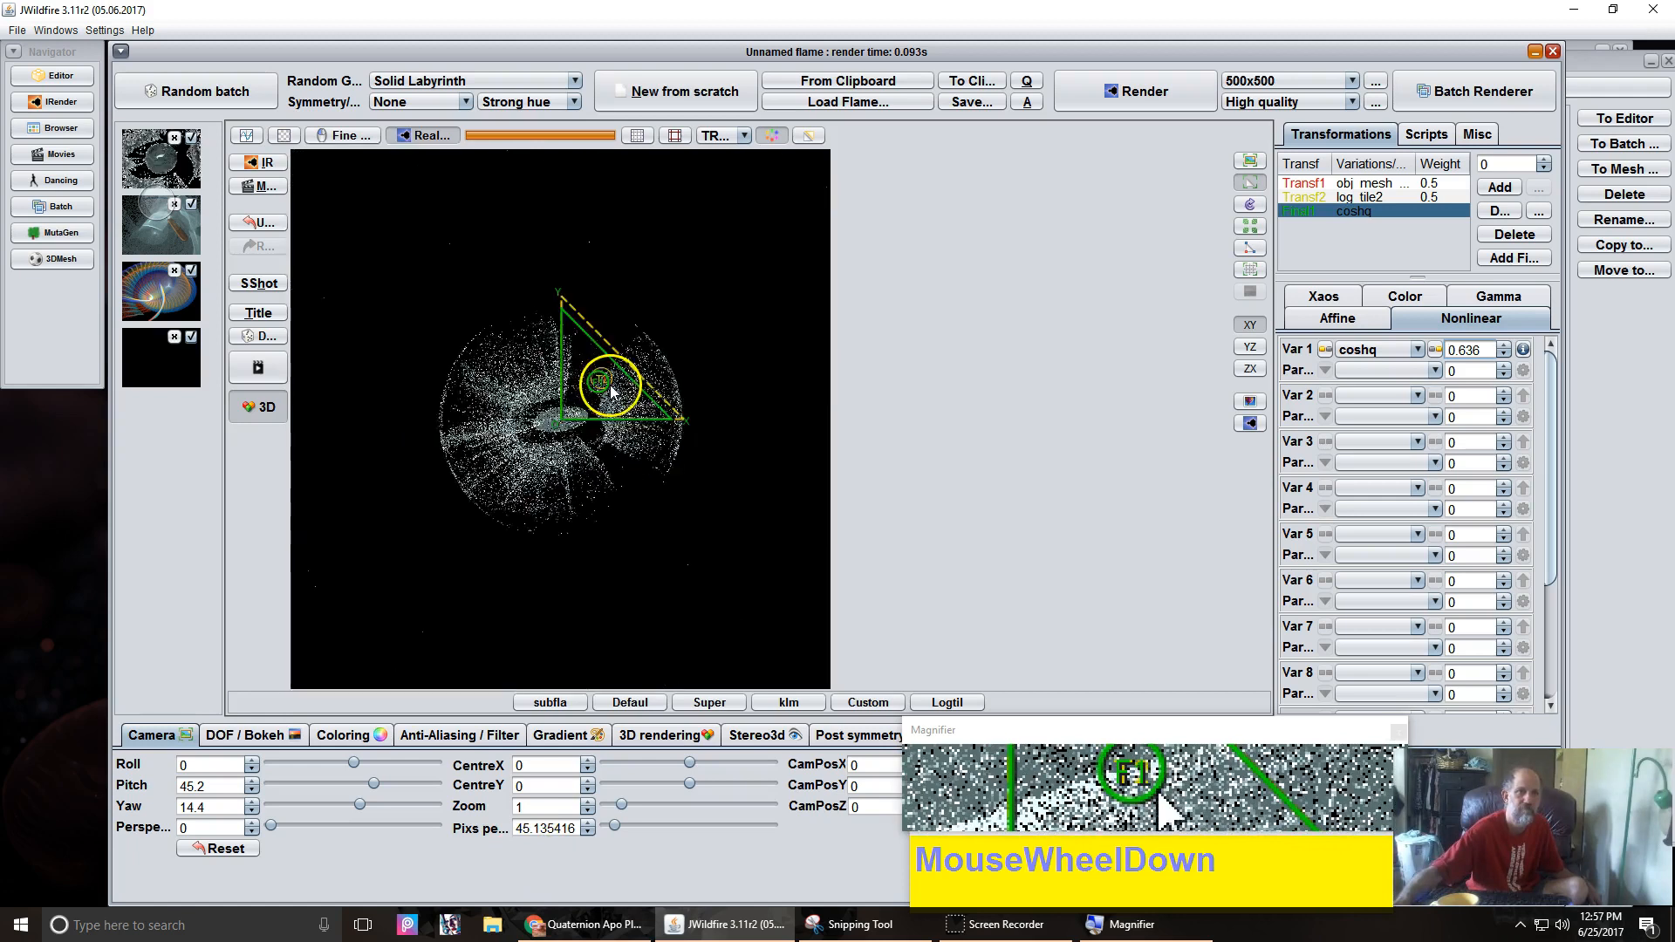
{"action": "left_click", "coordinate": [323, 405]}
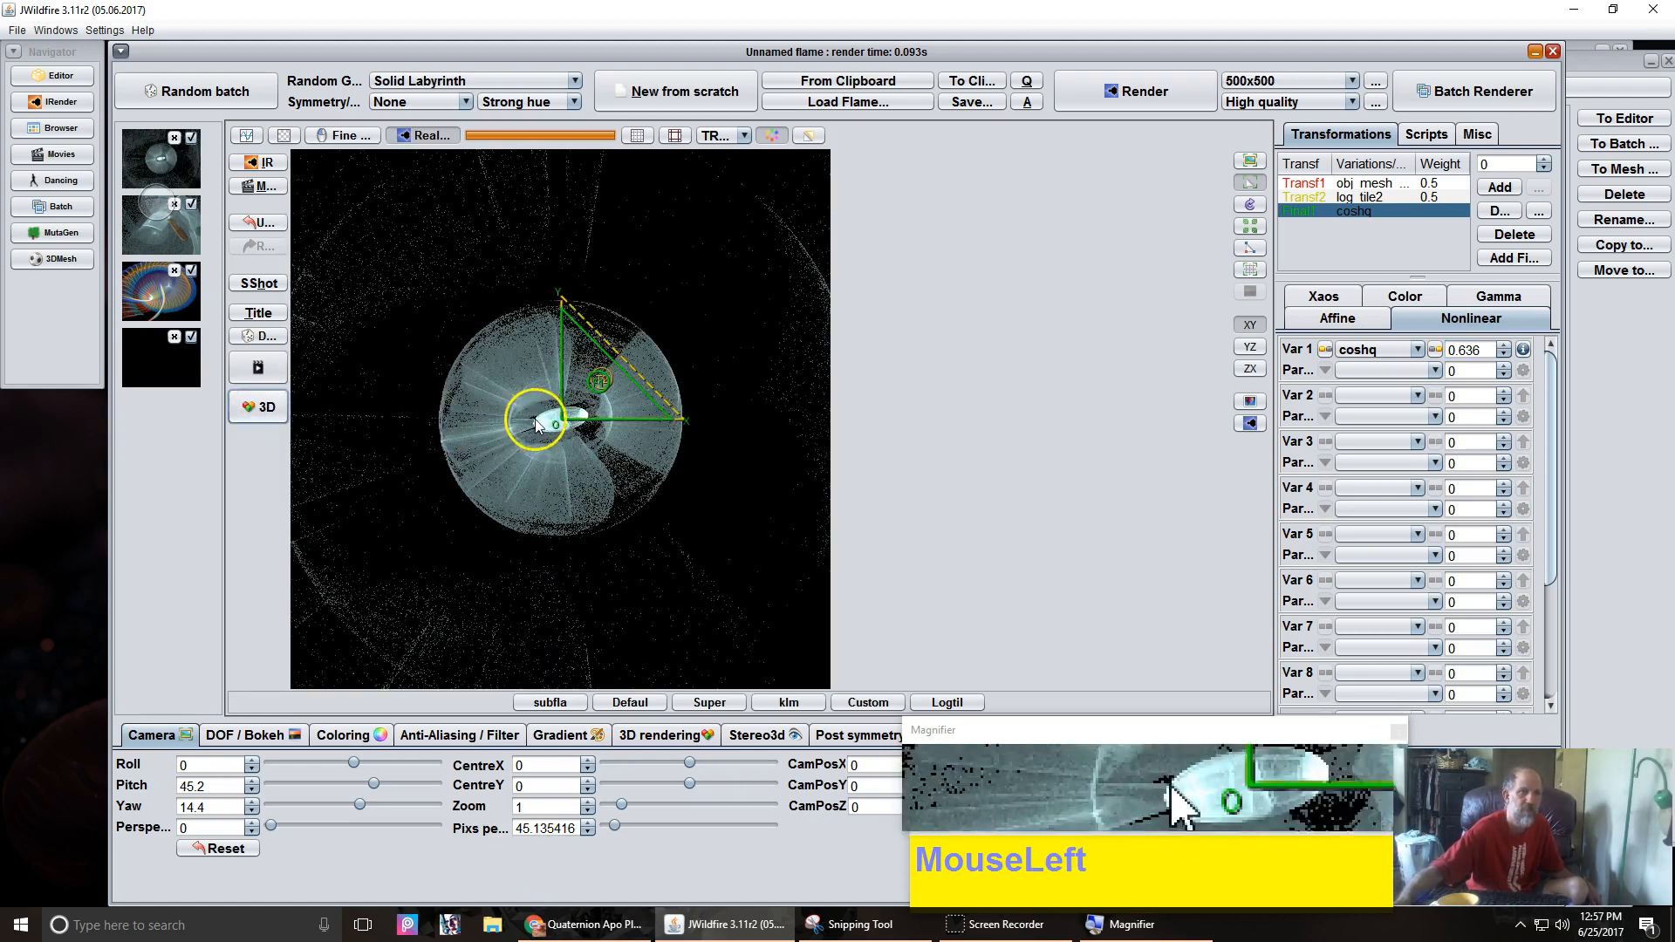
{"action": "scroll", "coordinate": [592, 389], "scroll_direction": "down", "scroll_amount": 2}
{"action": "scroll", "coordinate": [592, 392], "scroll_direction": "down", "scroll_amount": 3}
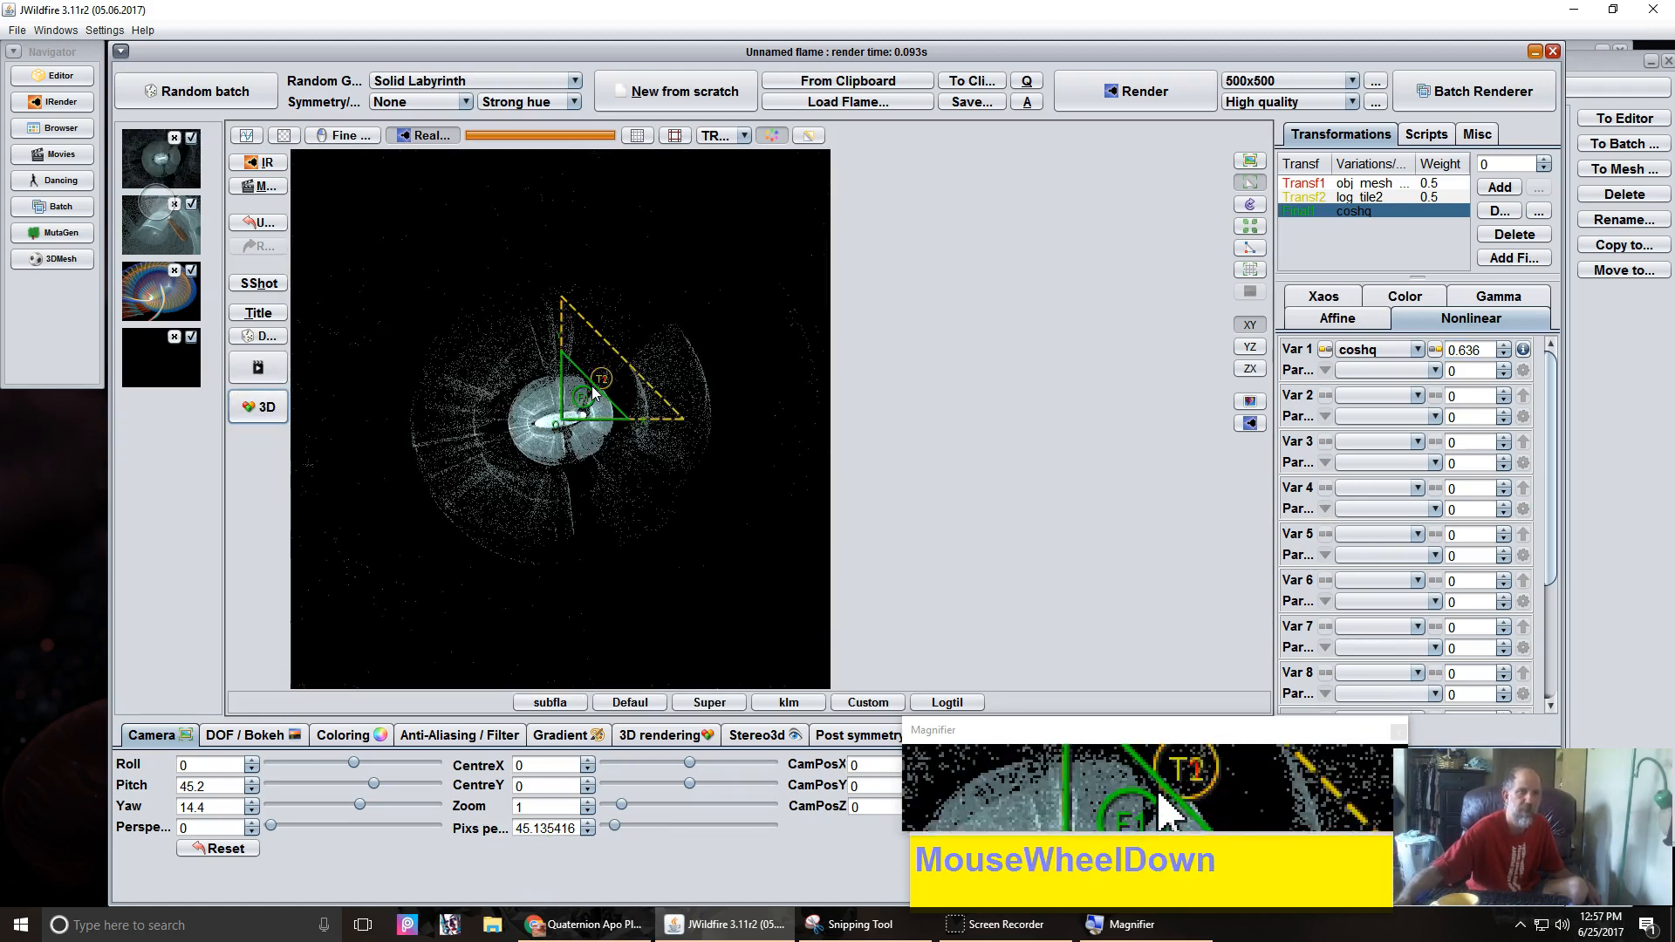
{"action": "left_click_drag", "start_coordinate": [579, 401], "coordinate": [355, 568]}
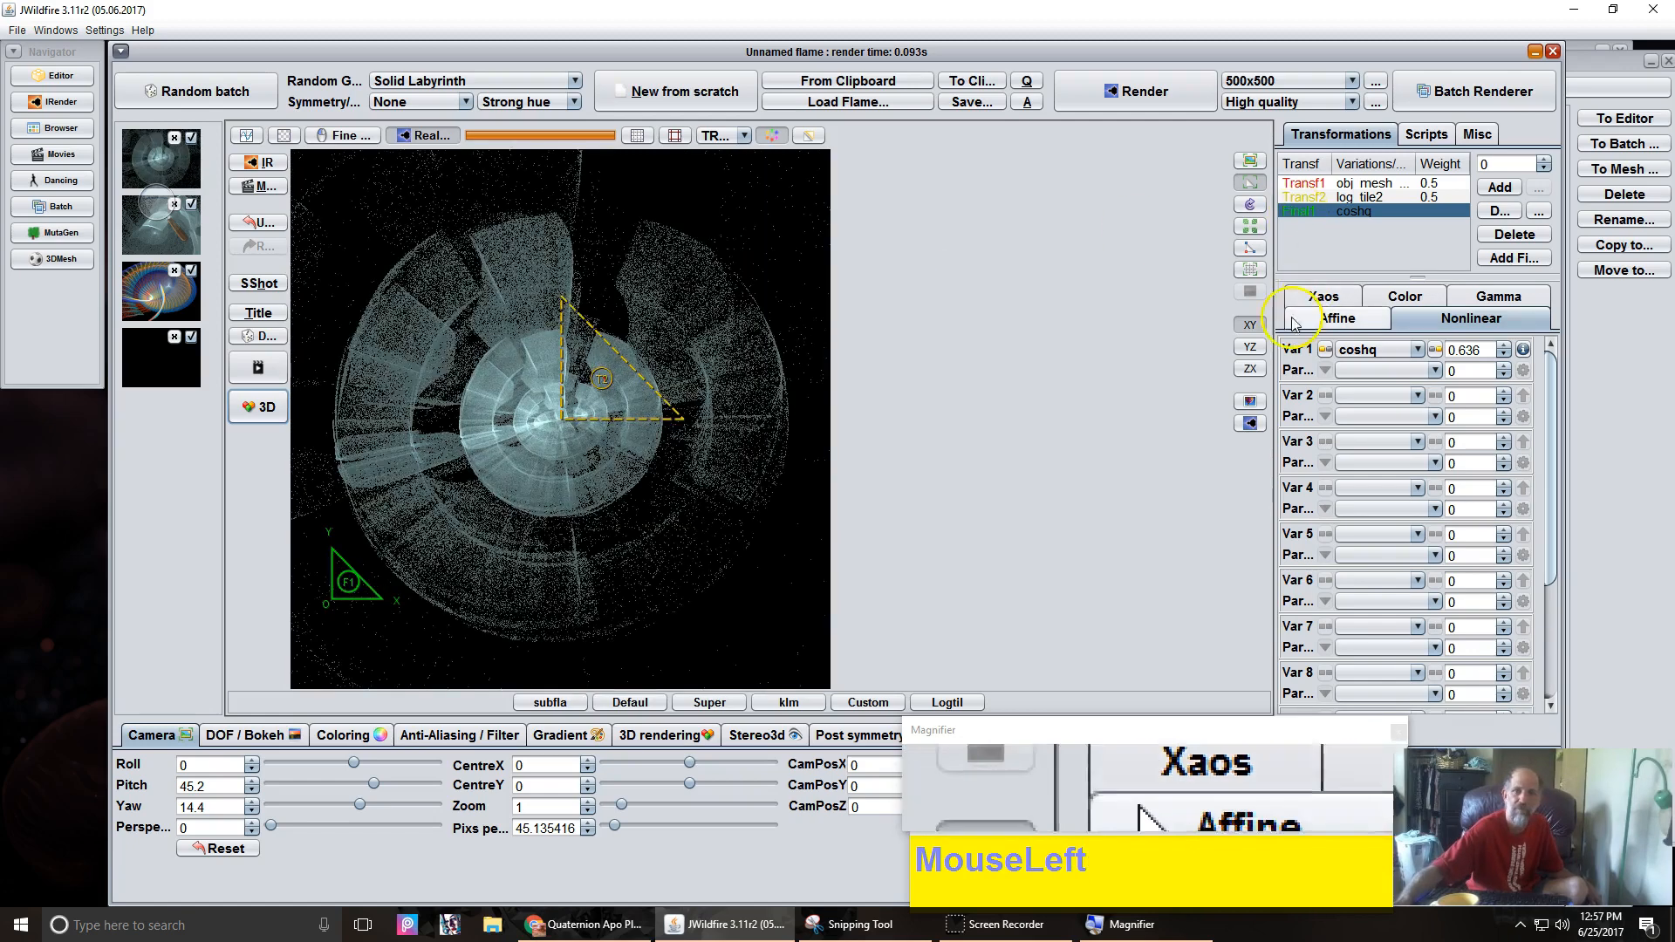
Move, rotate and rescale the final transform's triangle on the YZ plane, and turn the camera to pitch 70.8 and yaw 47.6.
{"action": "left_click", "coordinate": [1251, 349]}
{"action": "left_click_drag", "start_coordinate": [609, 391], "coordinate": [355, 430]}
{"action": "scroll", "coordinate": [777, 478], "scroll_direction": "down", "scroll_amount": 5}
{"action": "right_click", "coordinate": [712, 469]}
{"action": "scroll", "coordinate": [653, 436], "scroll_direction": "up", "scroll_amount": 1}
{"action": "scroll", "coordinate": [652, 437], "scroll_direction": "up", "scroll_amount": 3}
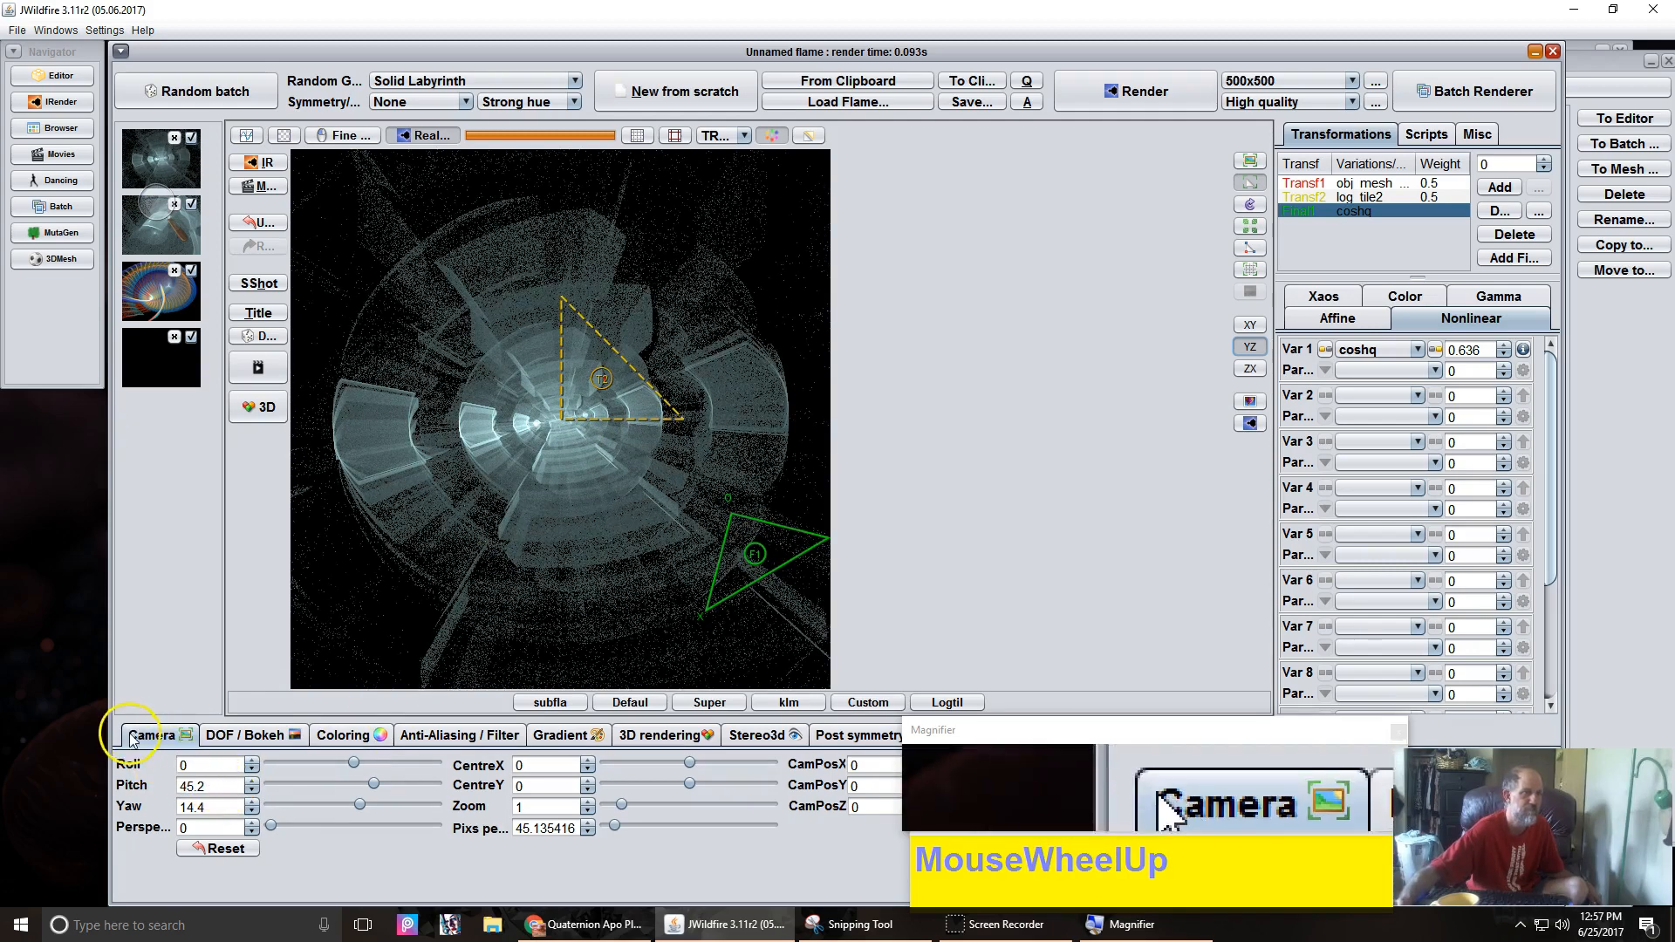
{"action": "left_click_drag", "start_coordinate": [234, 777], "coordinate": [285, 802]}
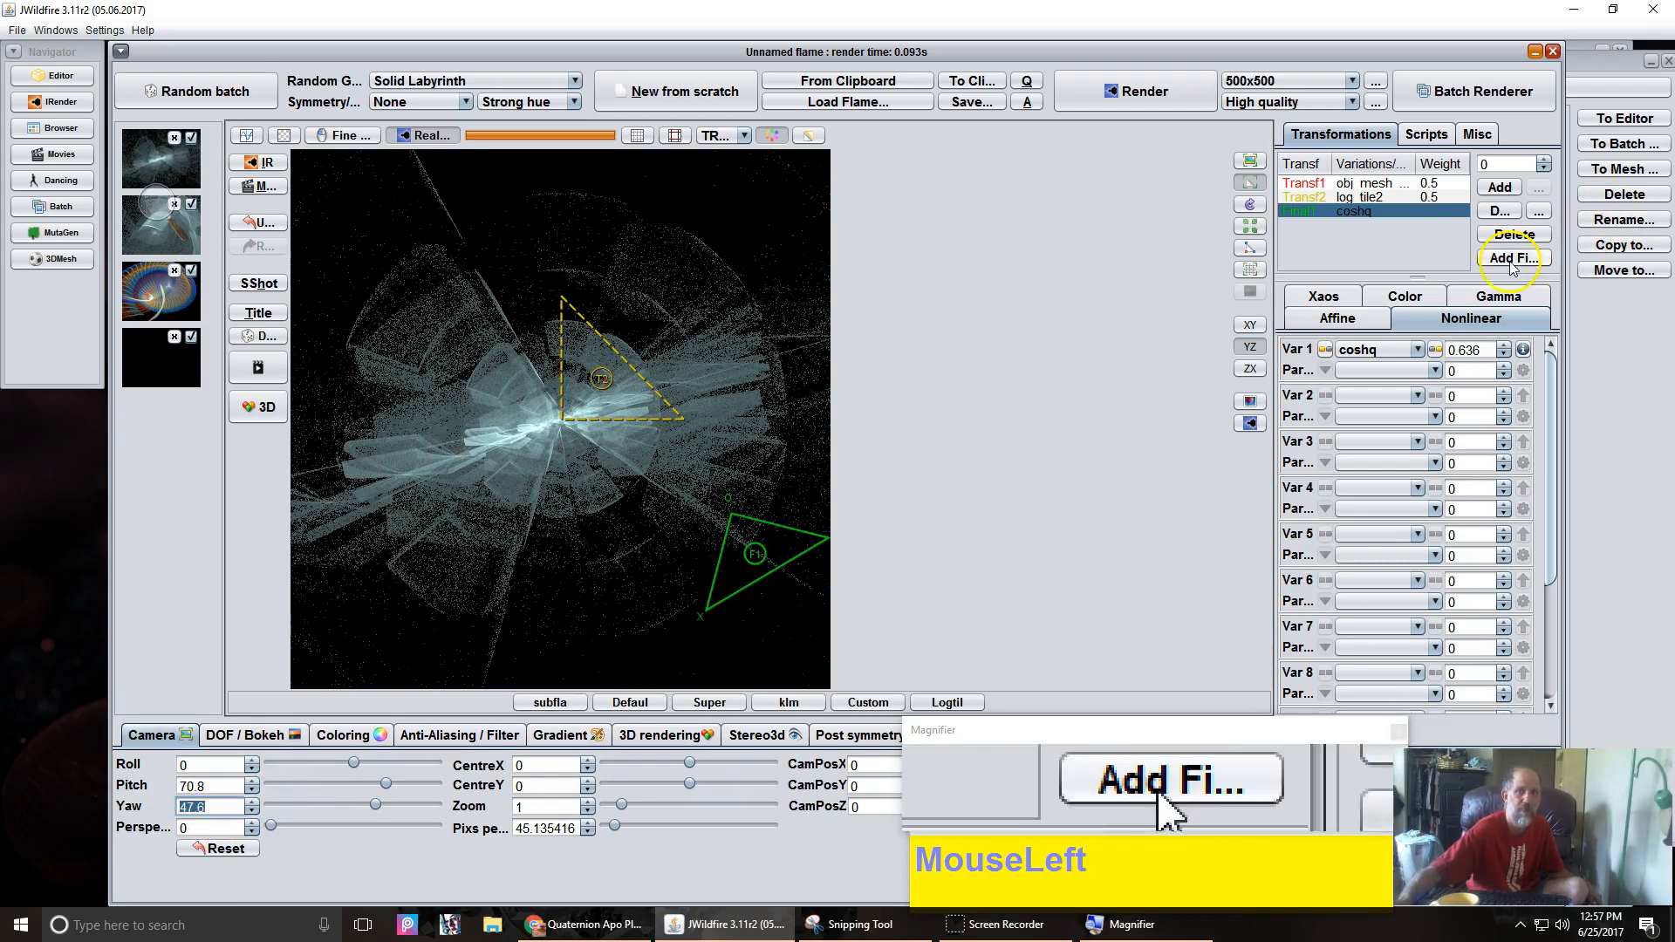
Turn on the preserve option in the affine settings, then shrink the final transform's YZ triangle and move it next to the log_tile2 triangle.
{"action": "left_click", "coordinate": [1353, 325]}
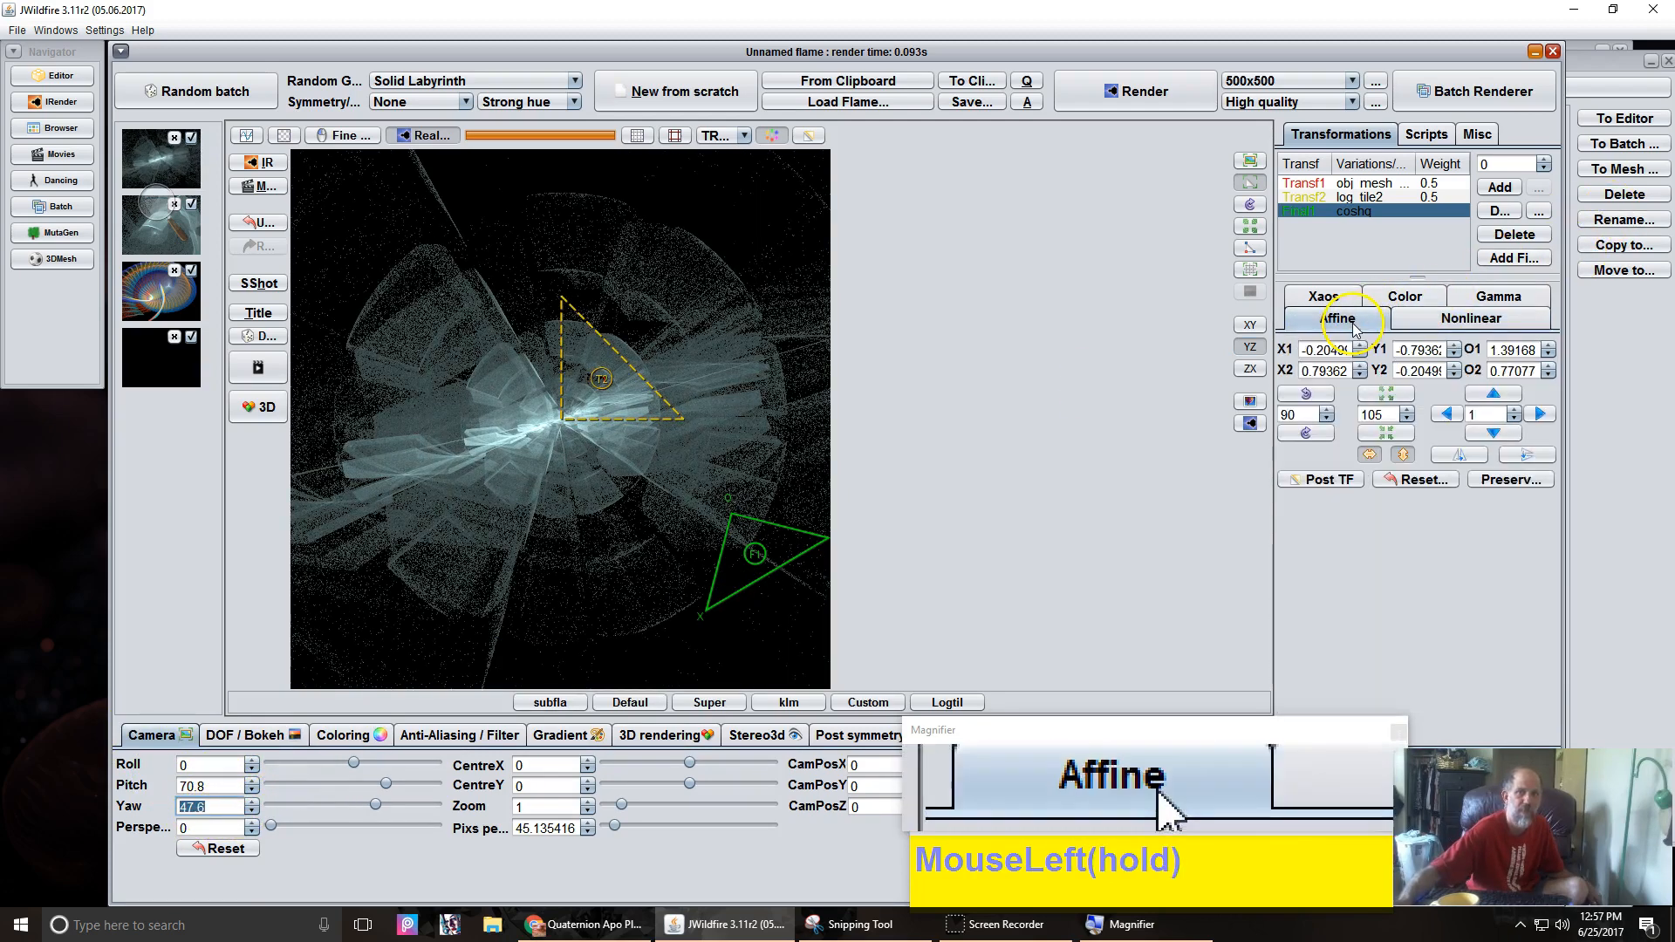
{"action": "left_click", "coordinate": [1508, 481]}
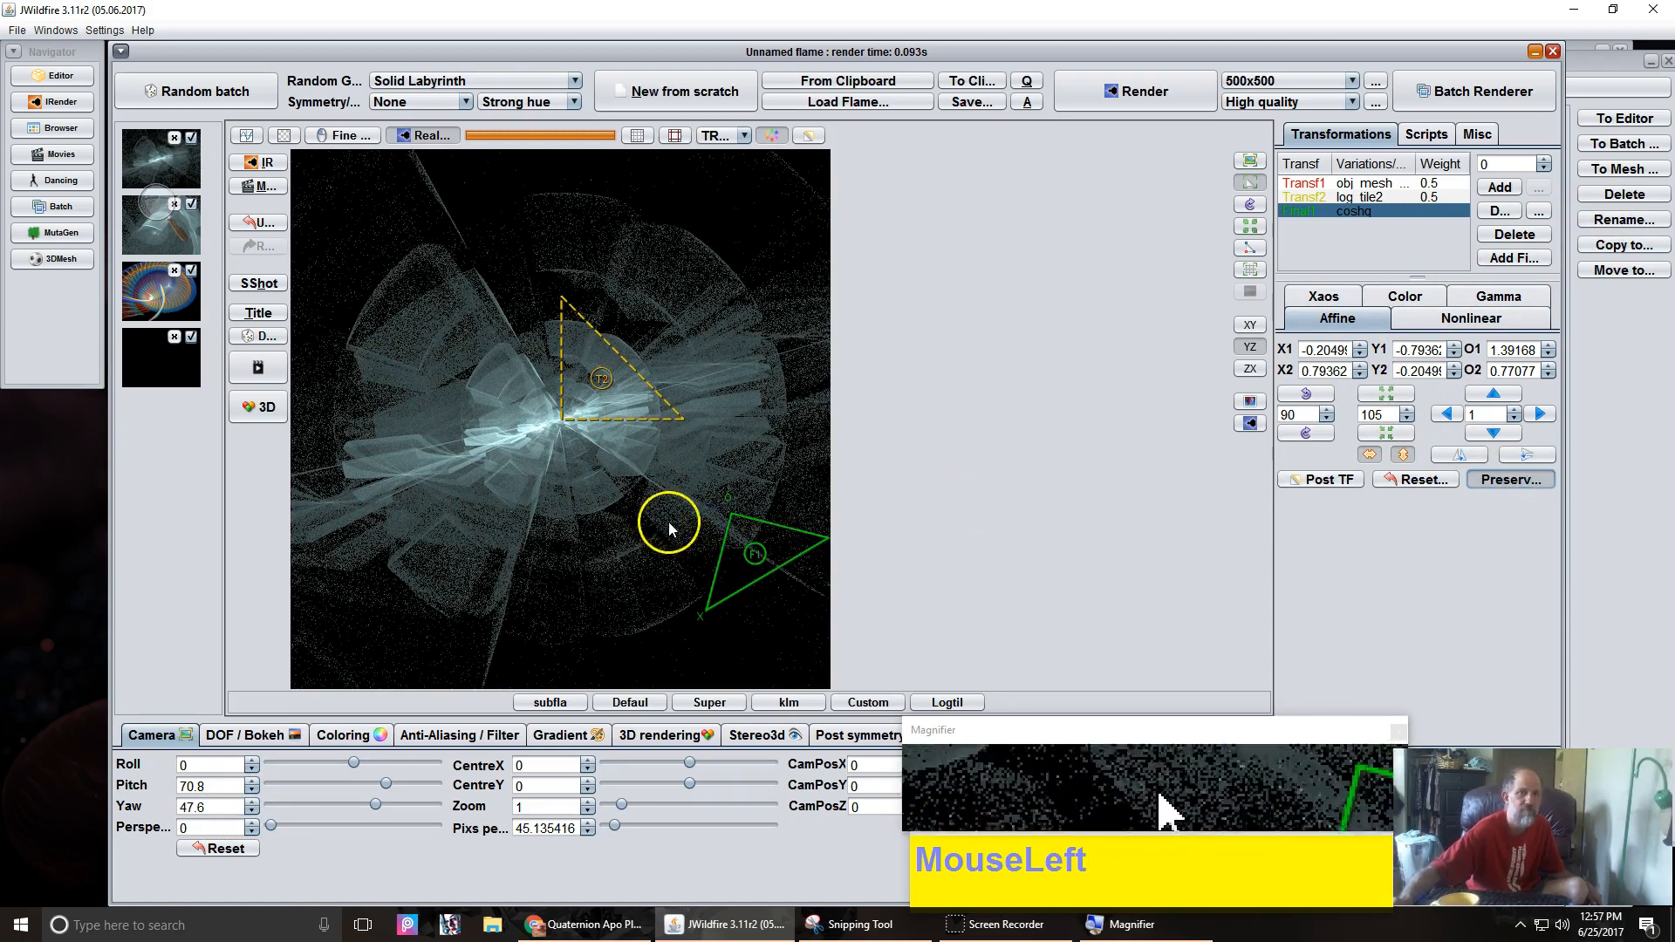
{"action": "left_click_drag", "start_coordinate": [782, 528], "coordinate": [563, 383]}
{"action": "scroll", "coordinate": [762, 513], "scroll_direction": "down", "scroll_amount": 5}
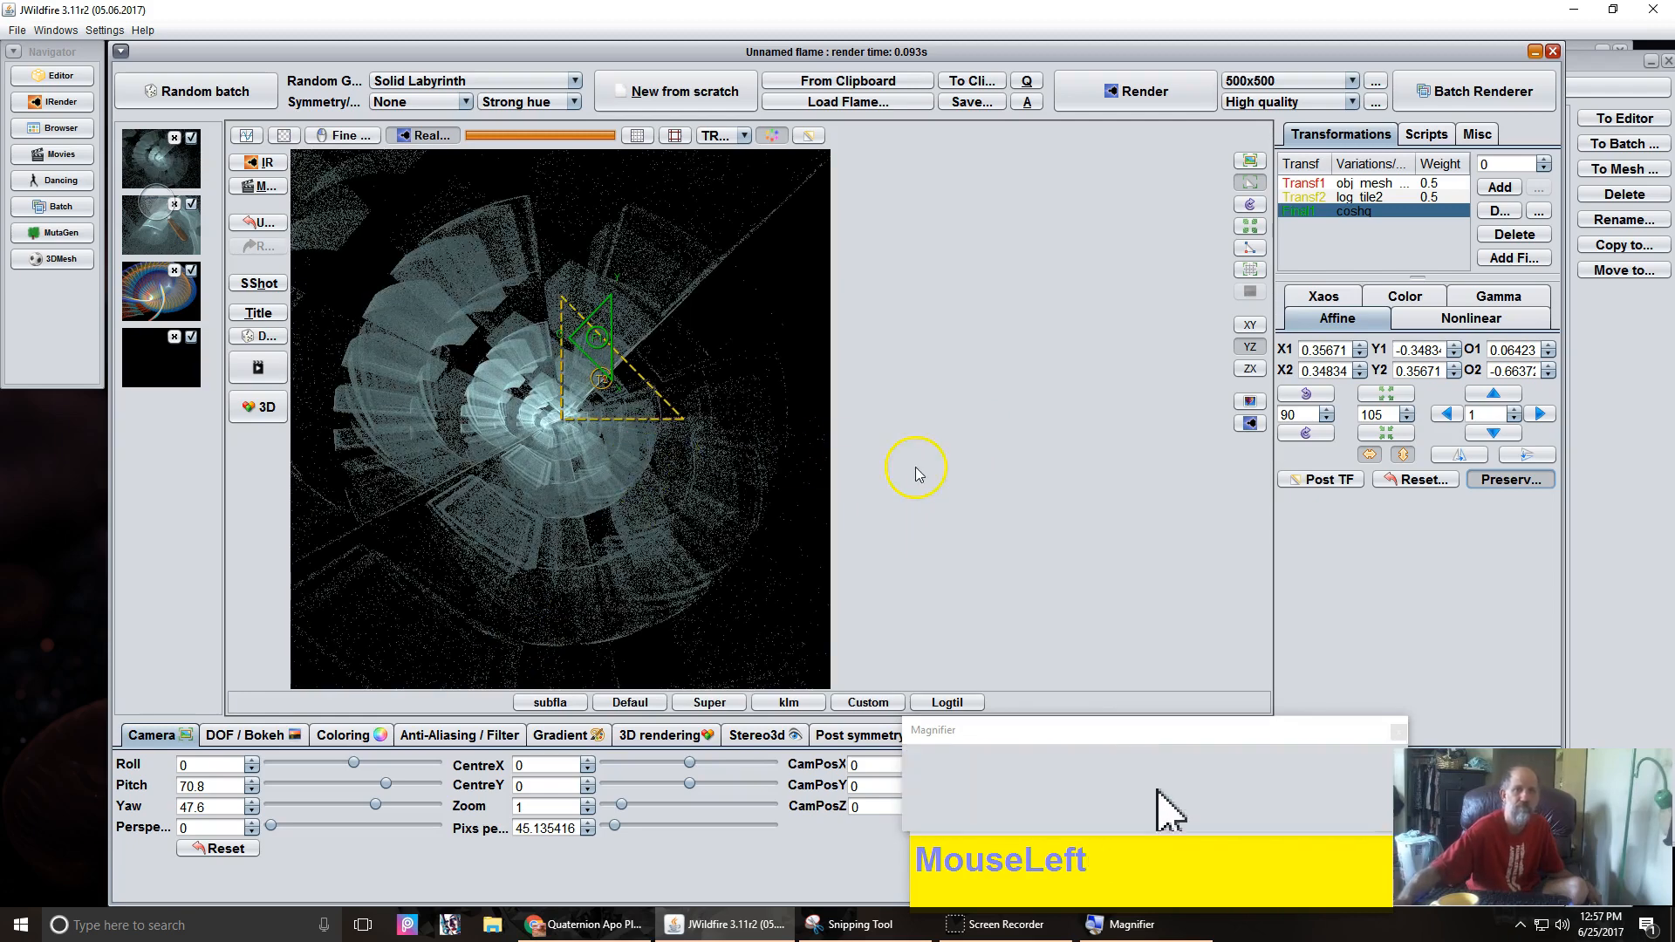
Raise the flame's brightness to 33 and move the final transform's YZ triangle up and left, away from the log_tile2 triangle.
{"action": "left_click", "coordinate": [344, 736]}
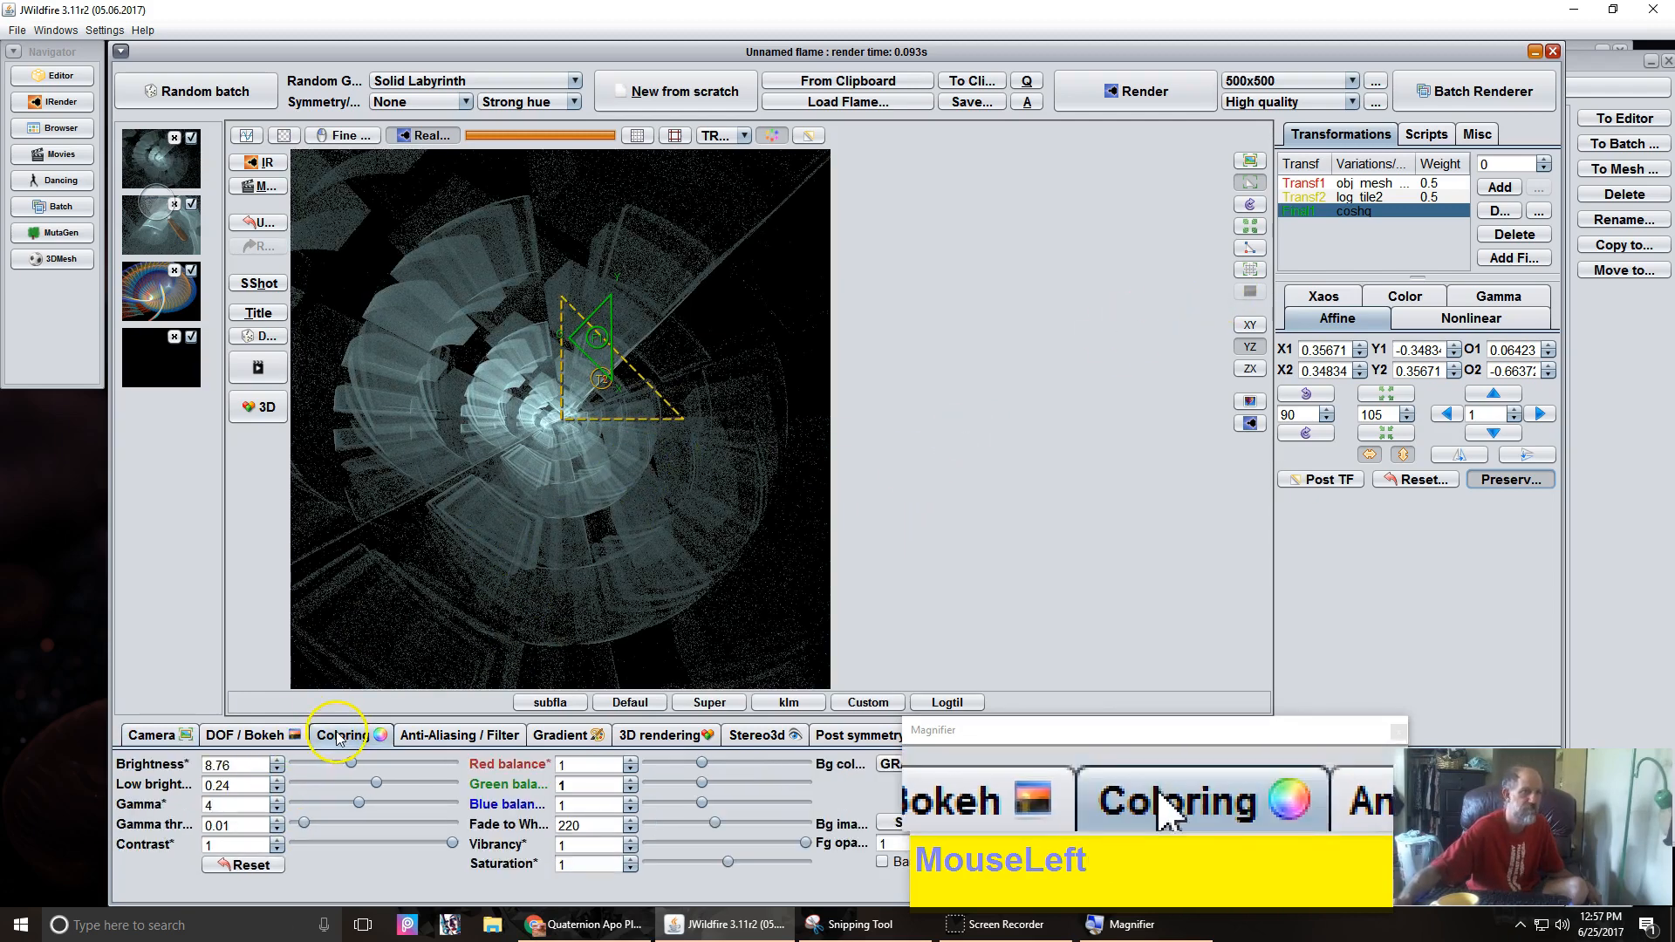
{"action": "left_click_drag", "start_coordinate": [232, 765], "coordinate": [1277, 639]}
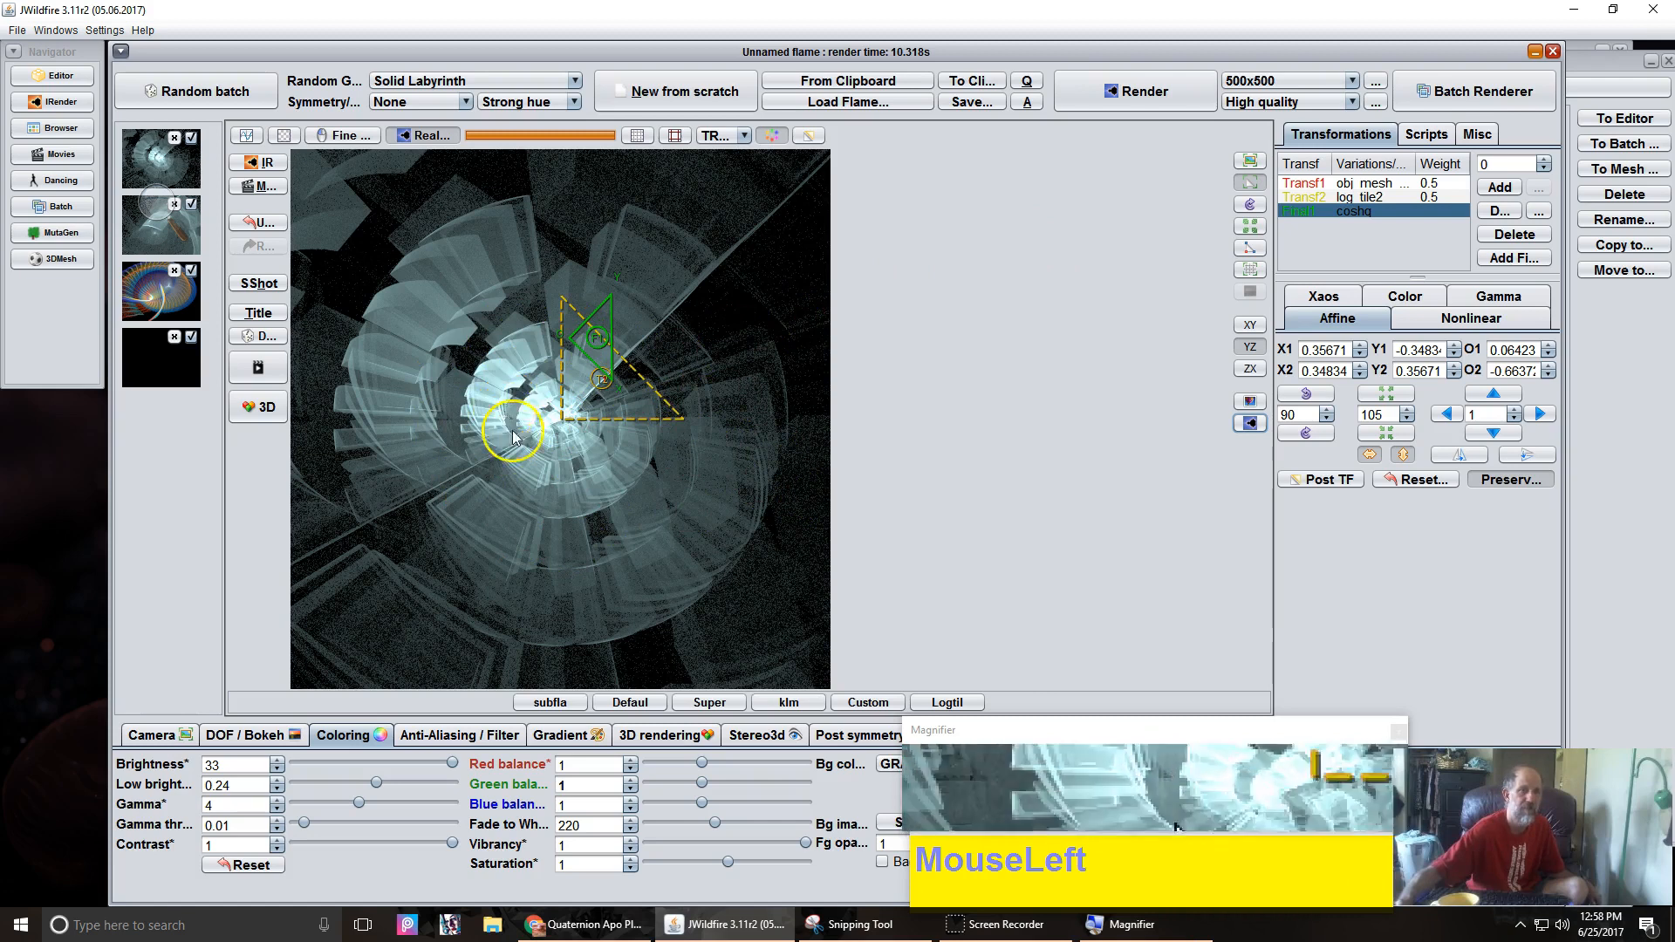
{"action": "left_click_drag", "start_coordinate": [613, 356], "coordinate": [517, 259]}
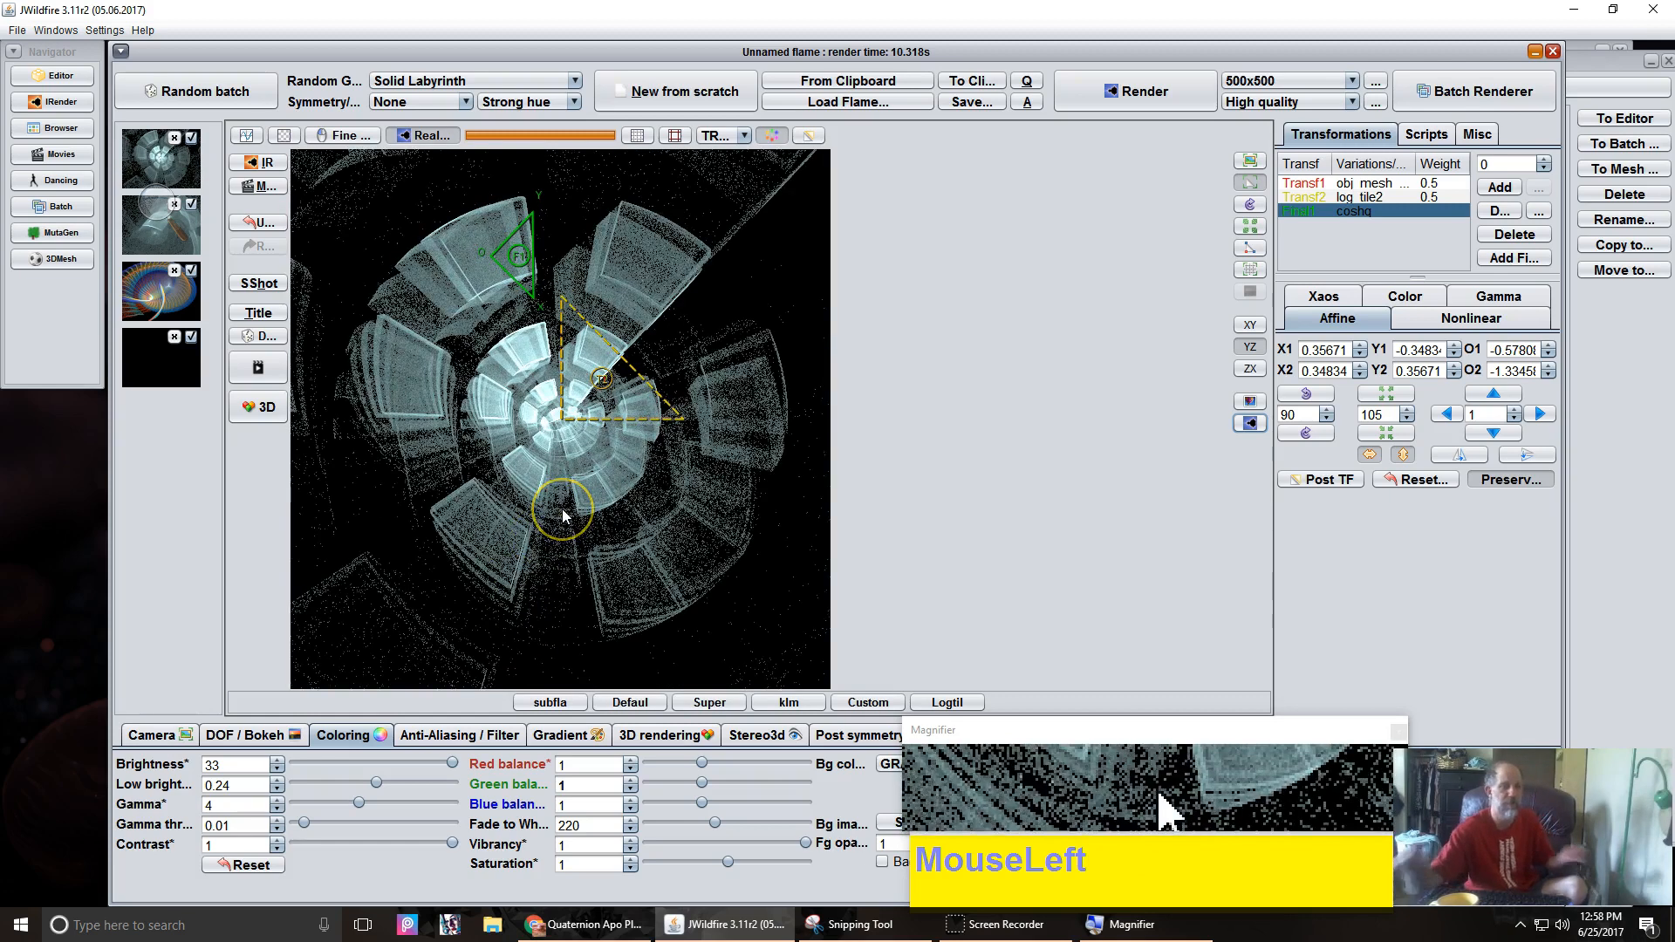